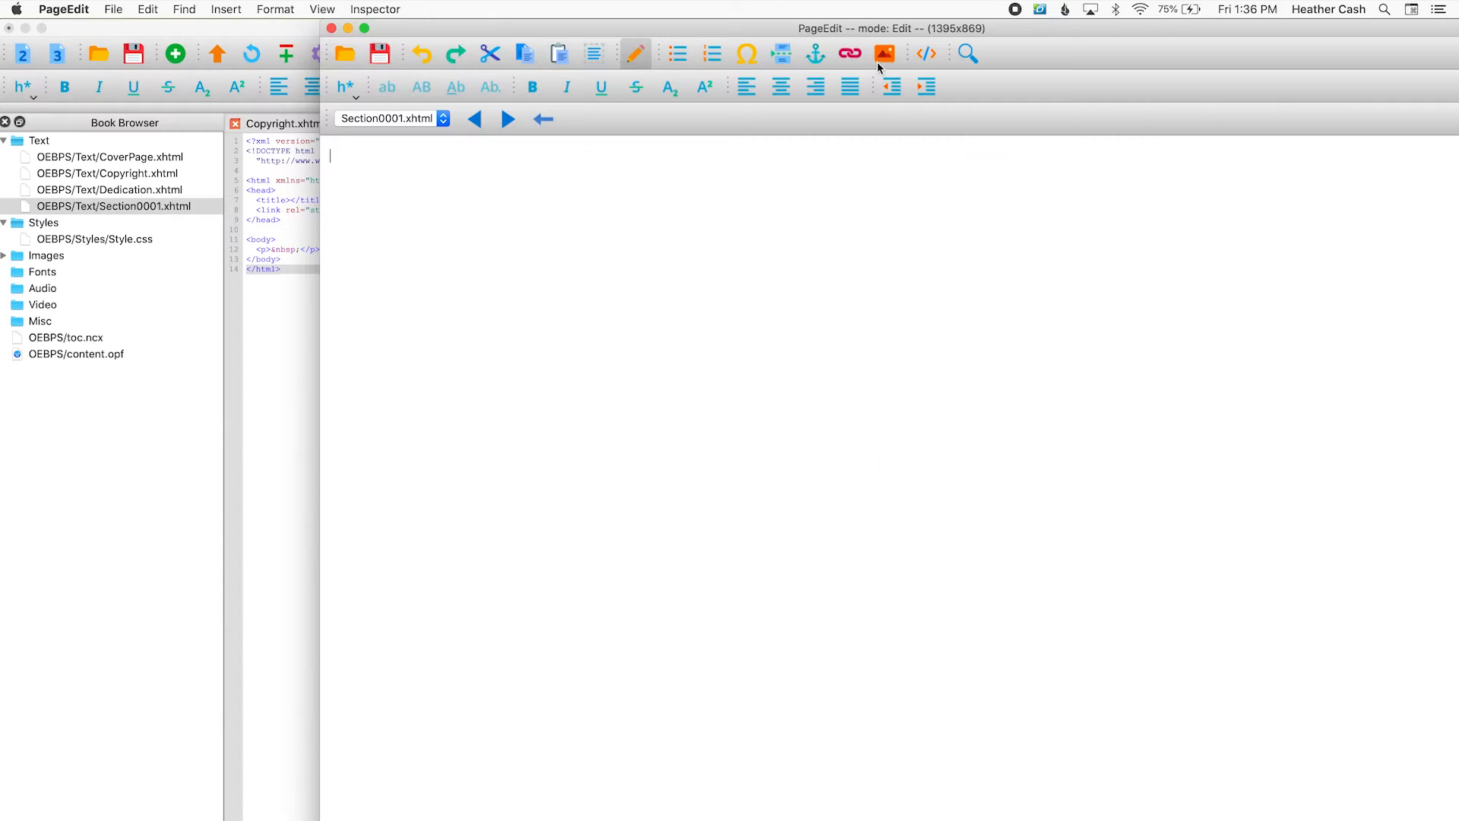
click(882, 55)
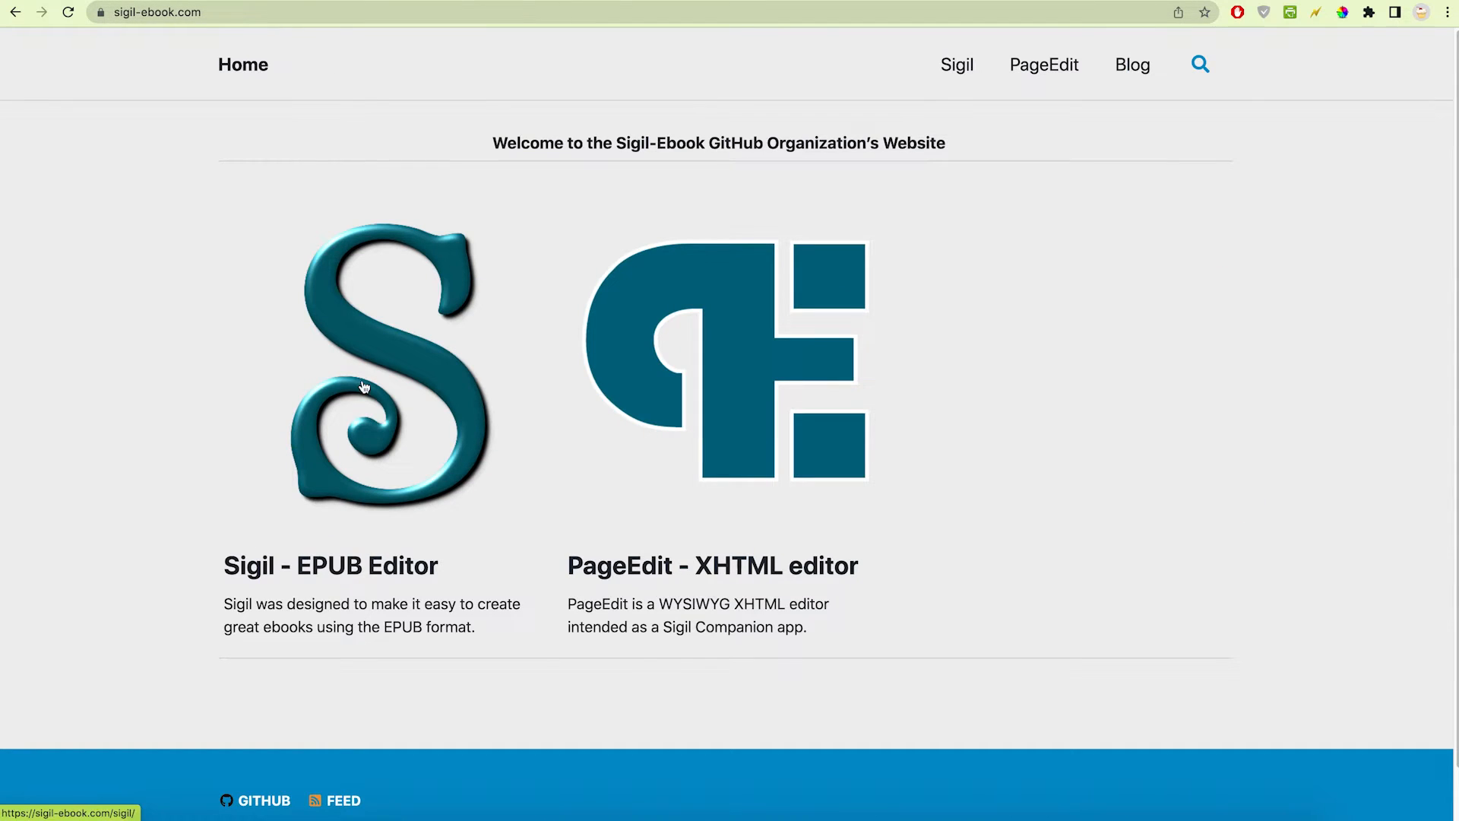
View the download pages for Sigil and for PageEdit on the Sigil-Ebook website.
click(364, 387)
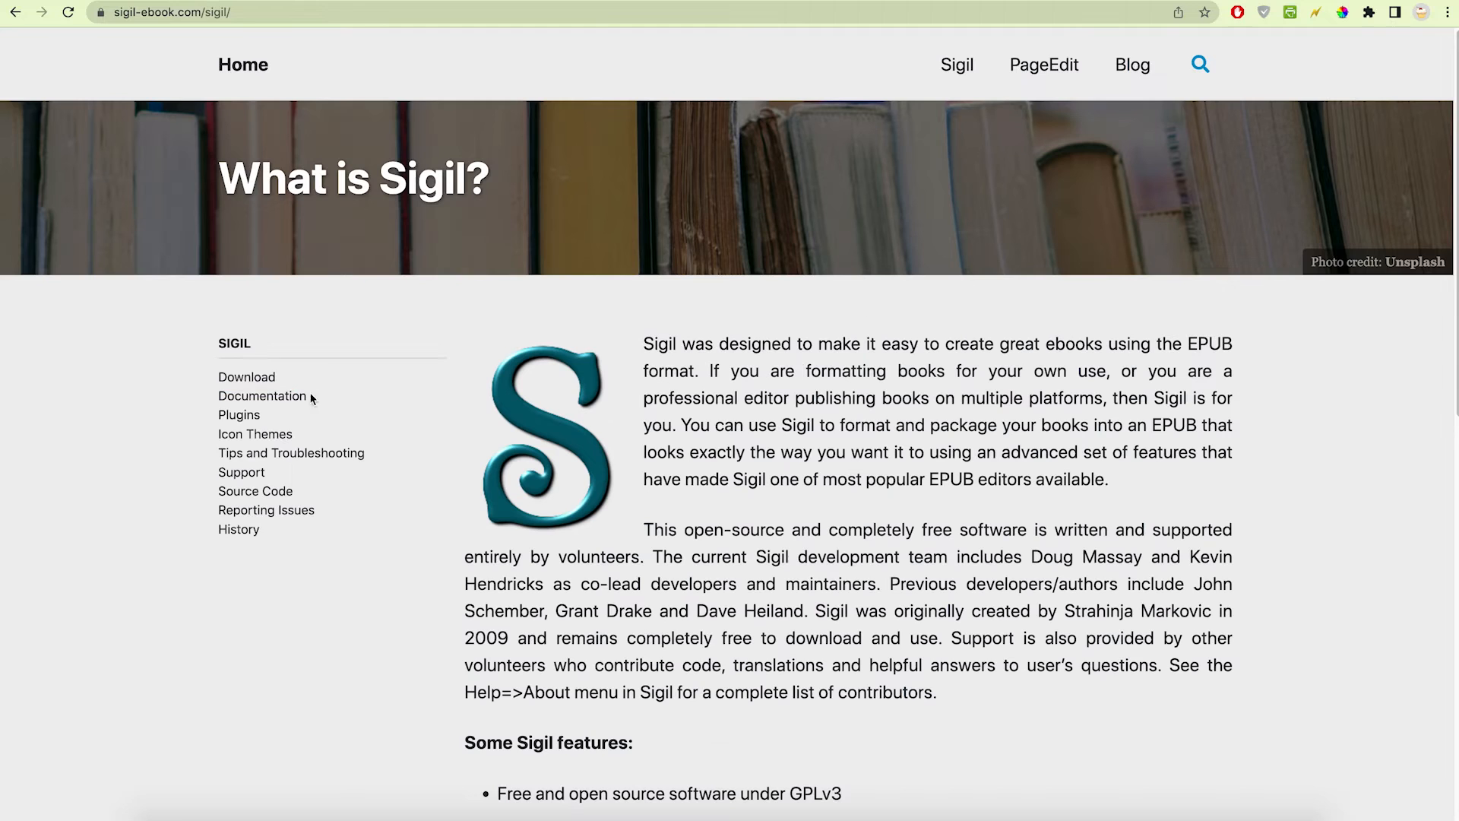
click(241, 380)
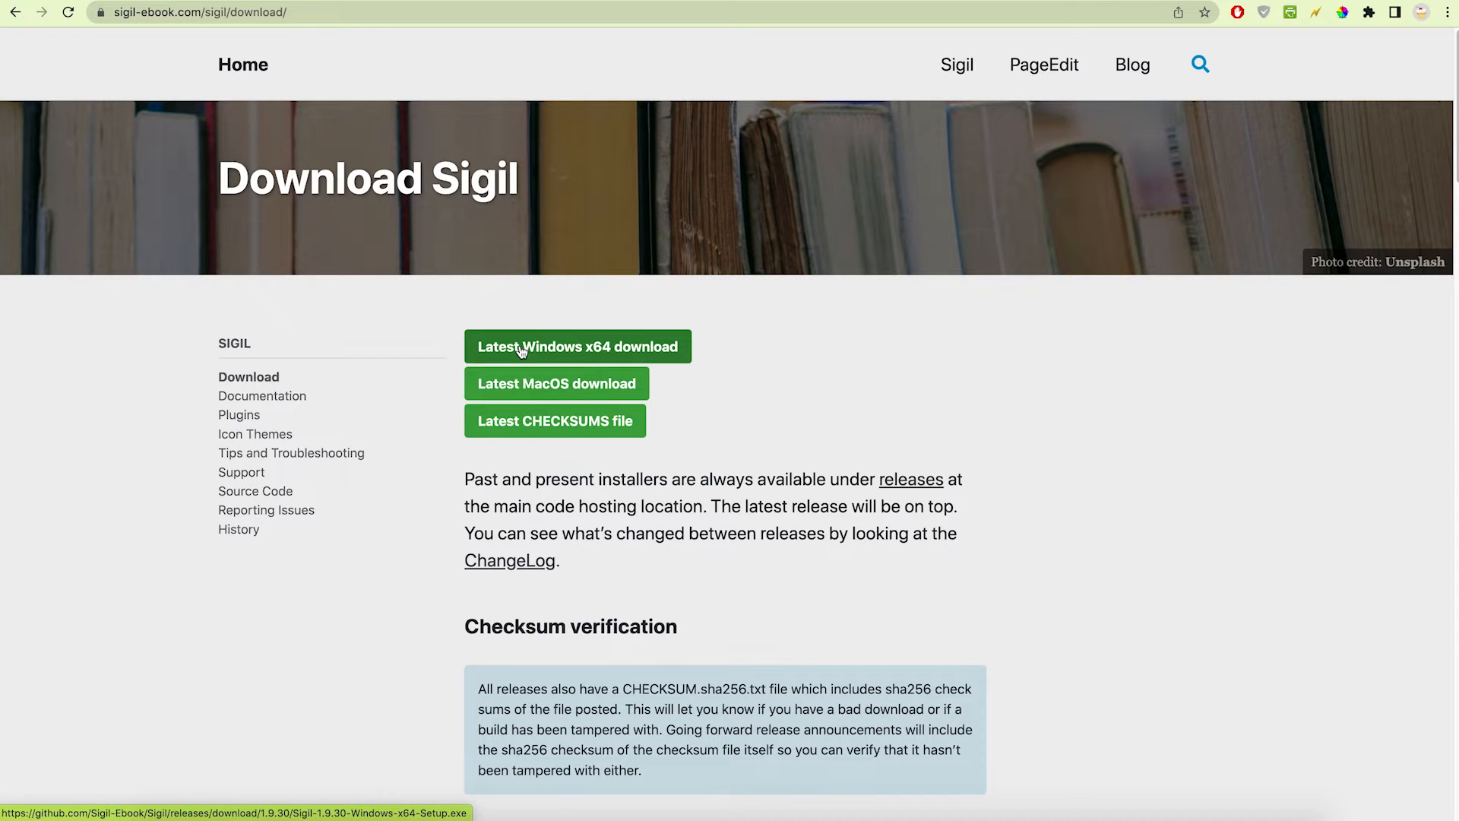
click(16, 14)
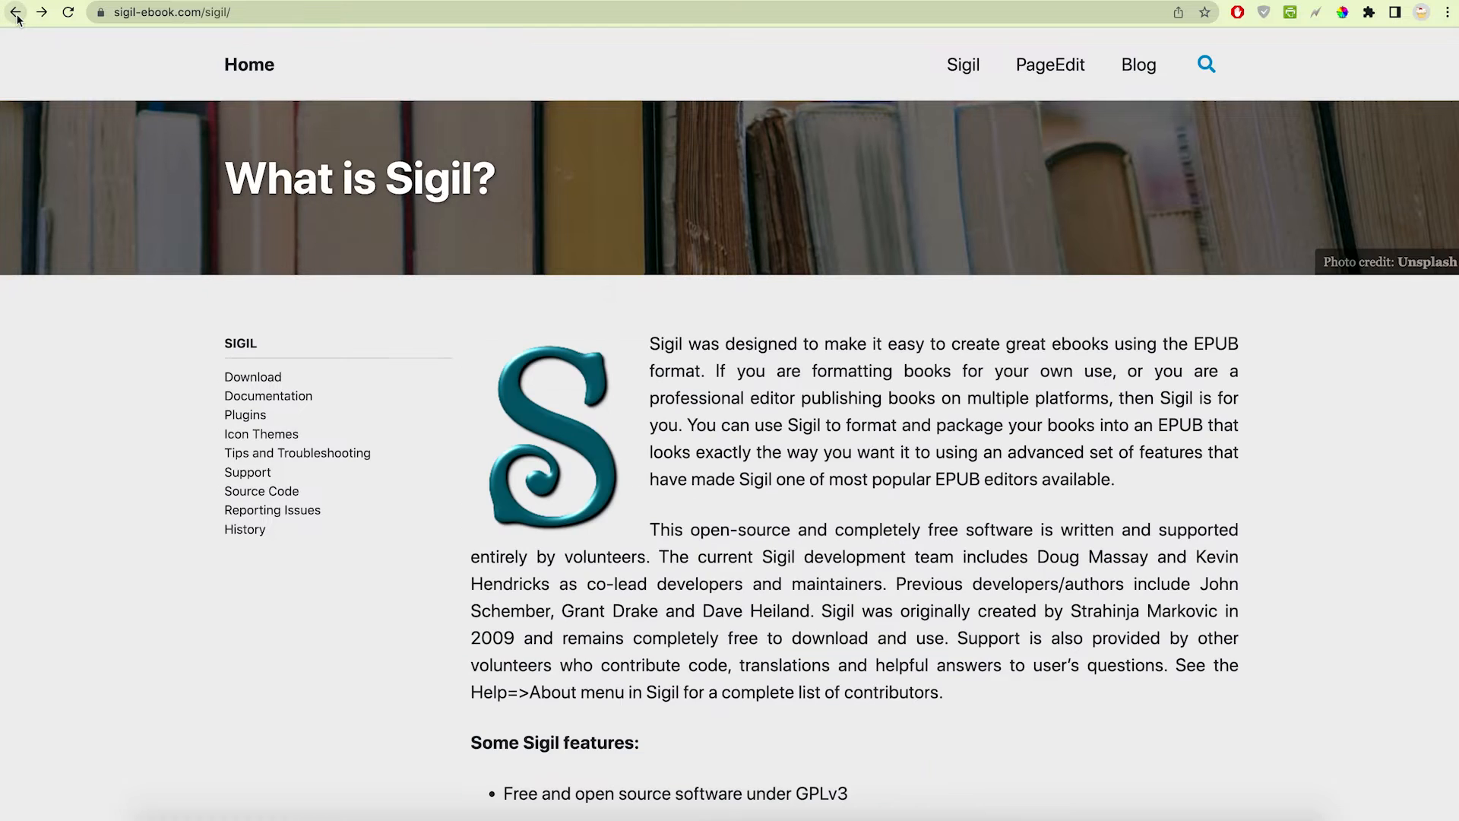
click(16, 14)
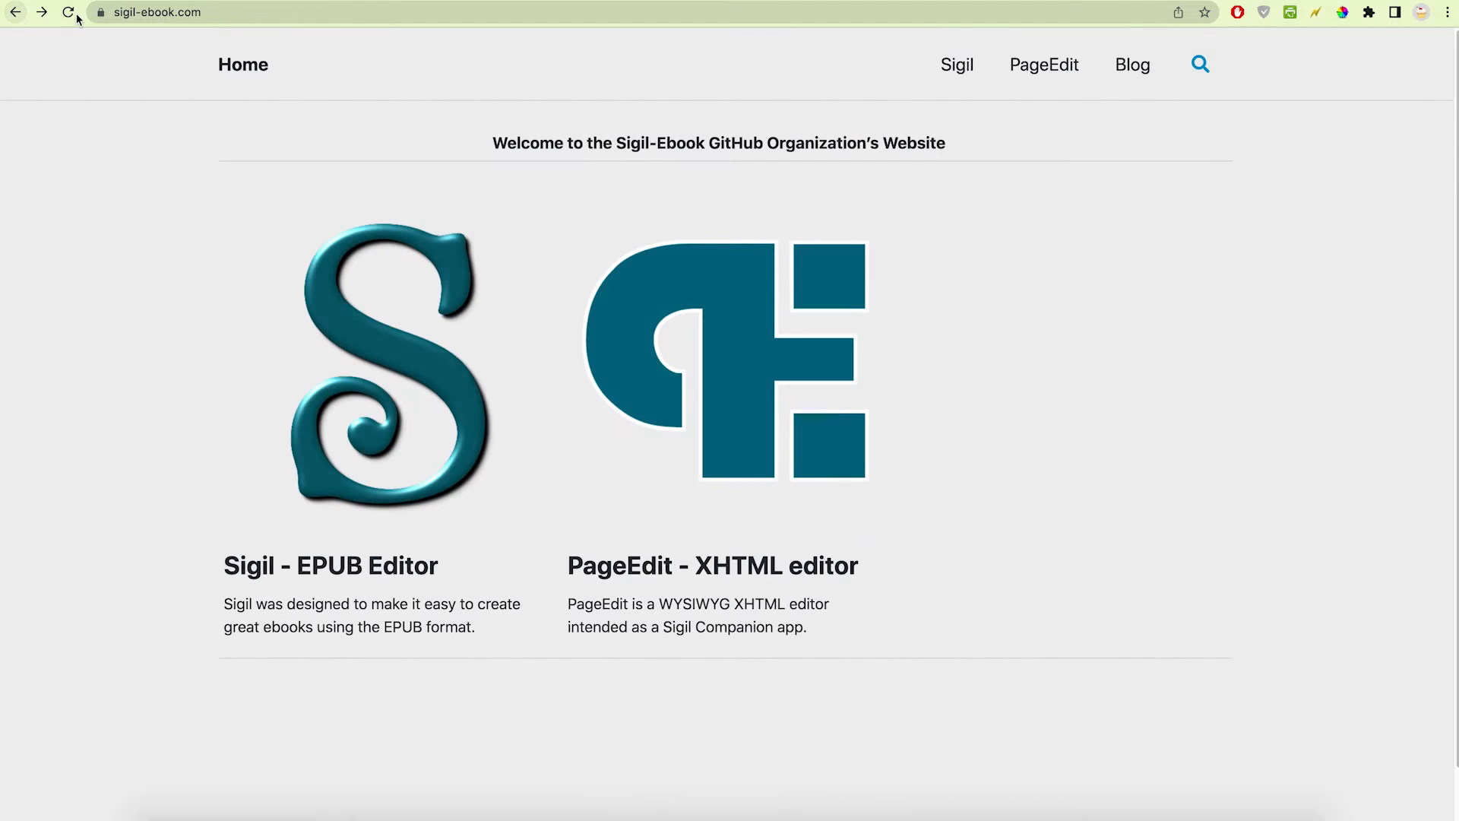
click(771, 351)
click(247, 377)
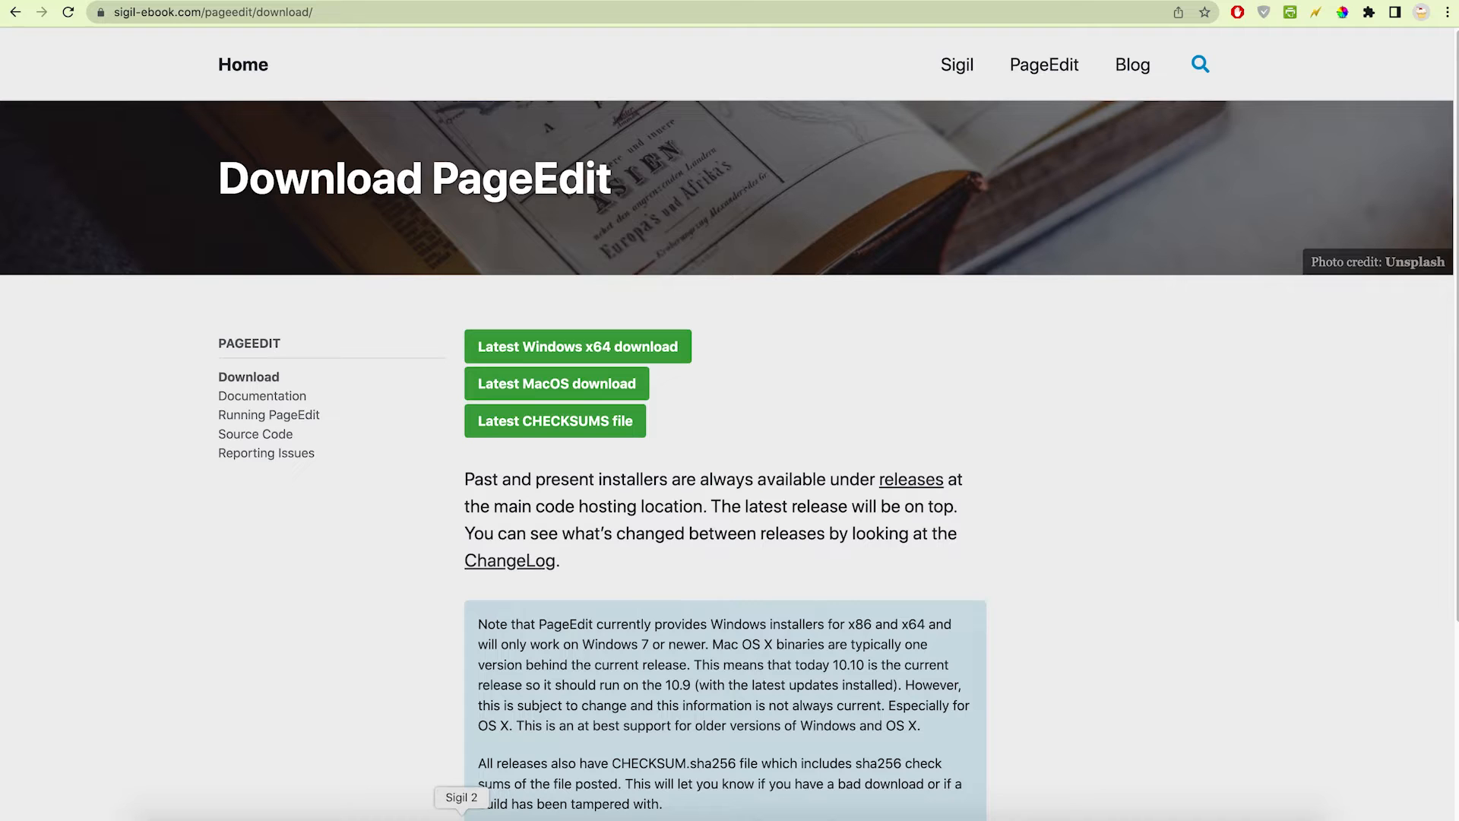
Switch to Sigil and open its preferences.
click(461, 812)
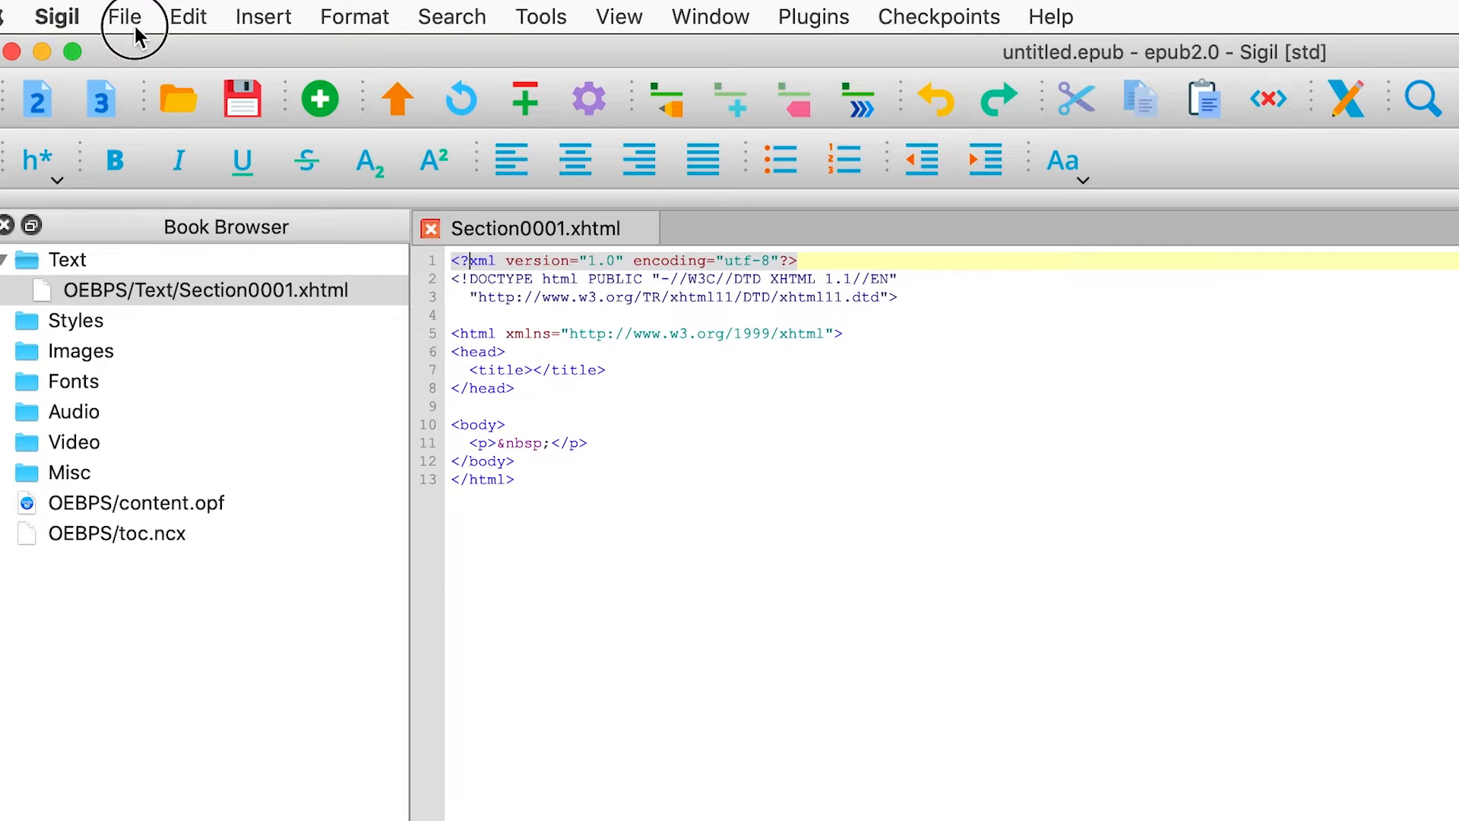
click(134, 24)
mouse_move(84, 19)
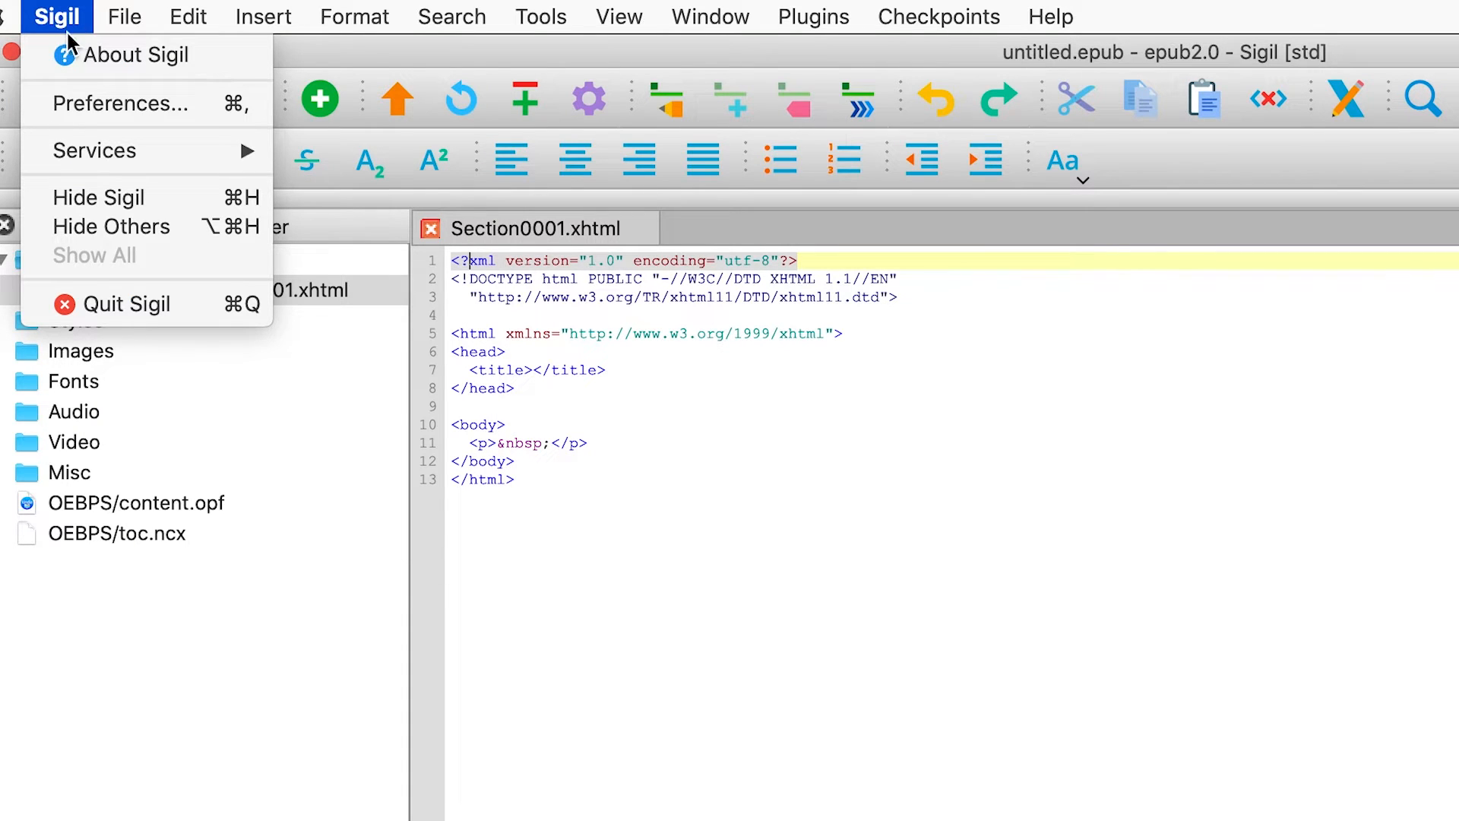
click(101, 105)
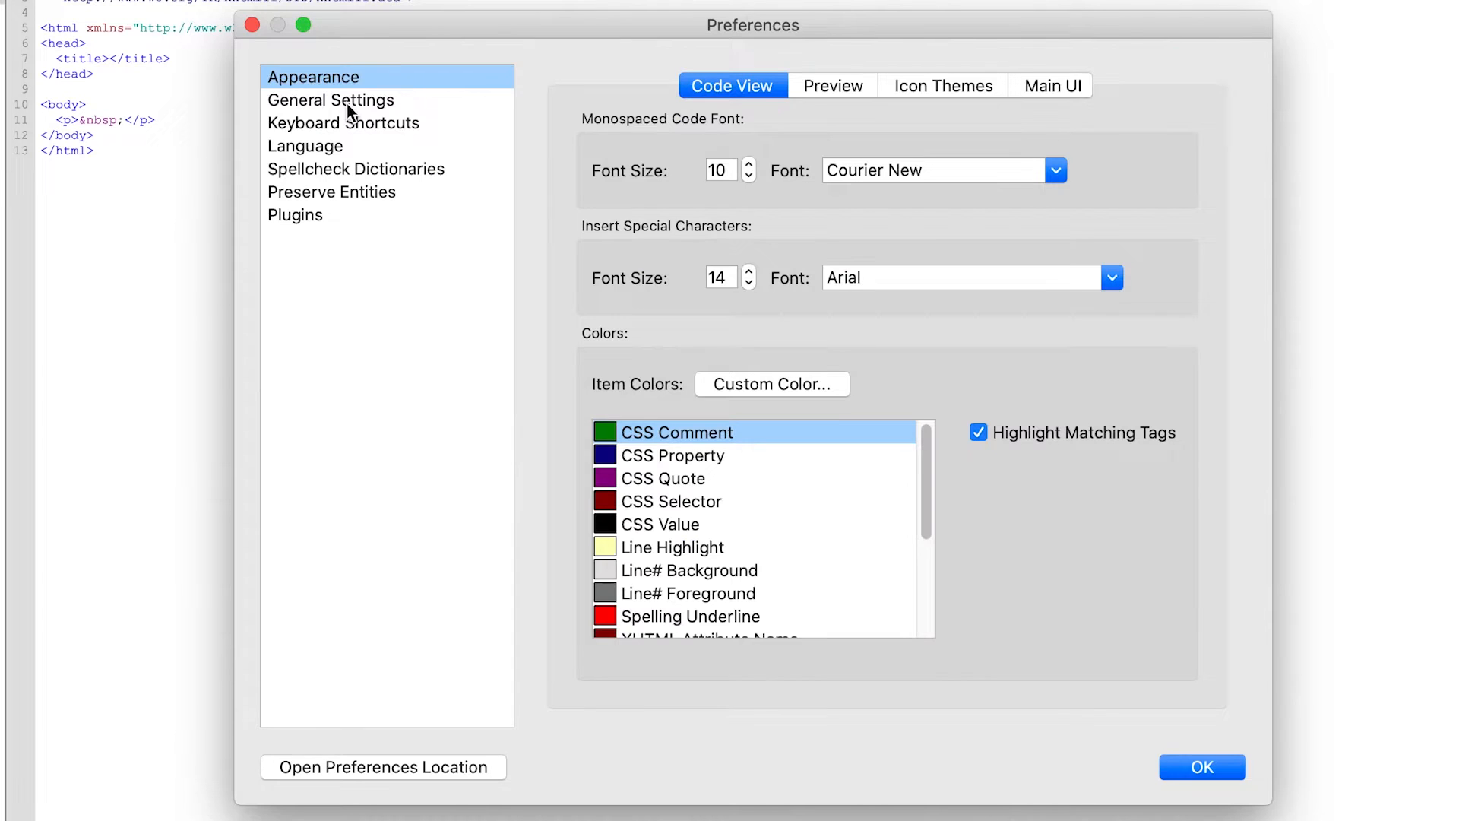
Set PageEdit from the Applications folder as the preferred external XHTML editor in the General Settings, and confirm the preferences.
click(816, 423)
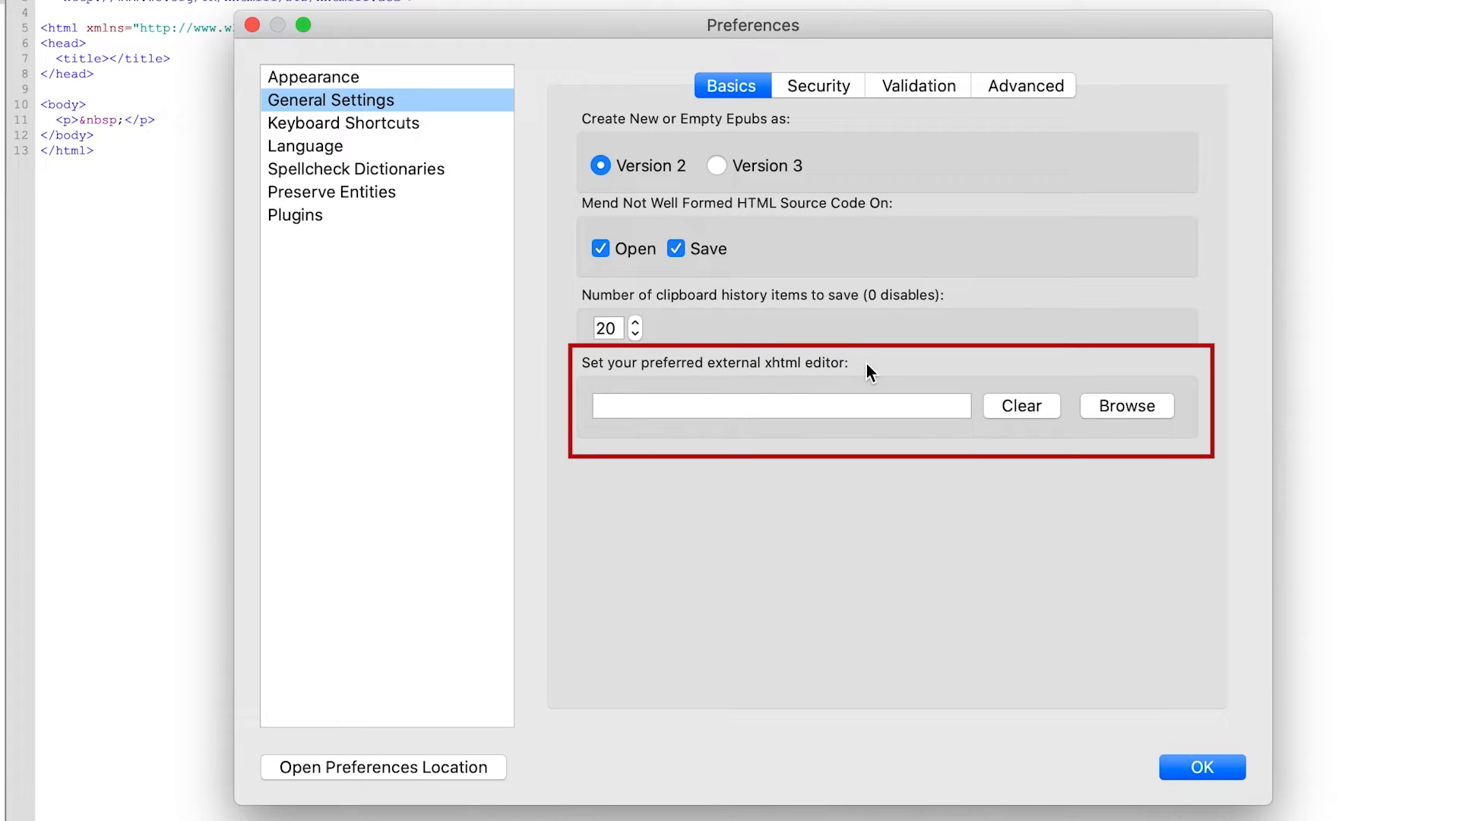
click(1133, 408)
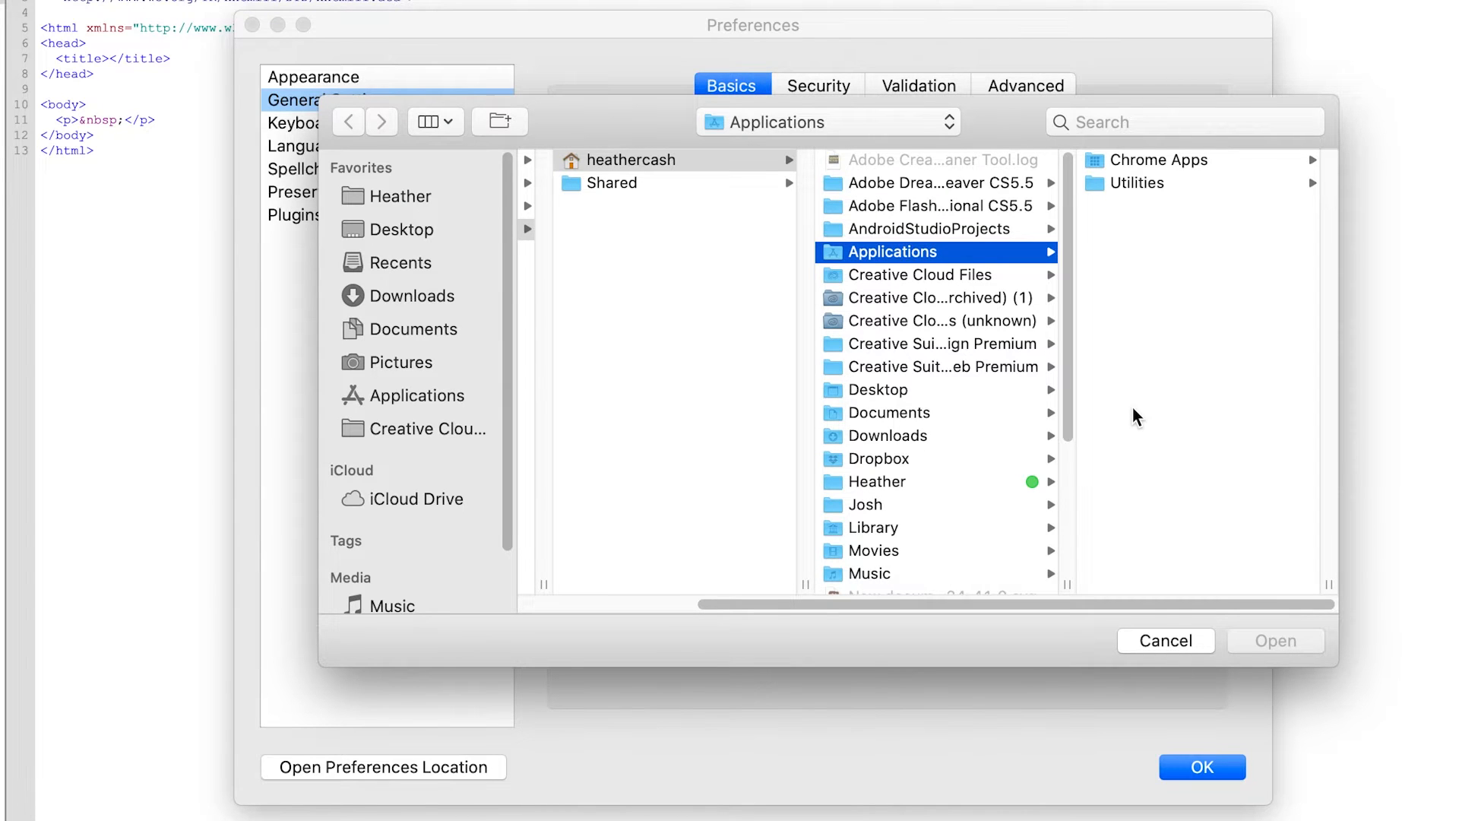
click(391, 397)
drag(769, 206, 778, 521)
click(596, 350)
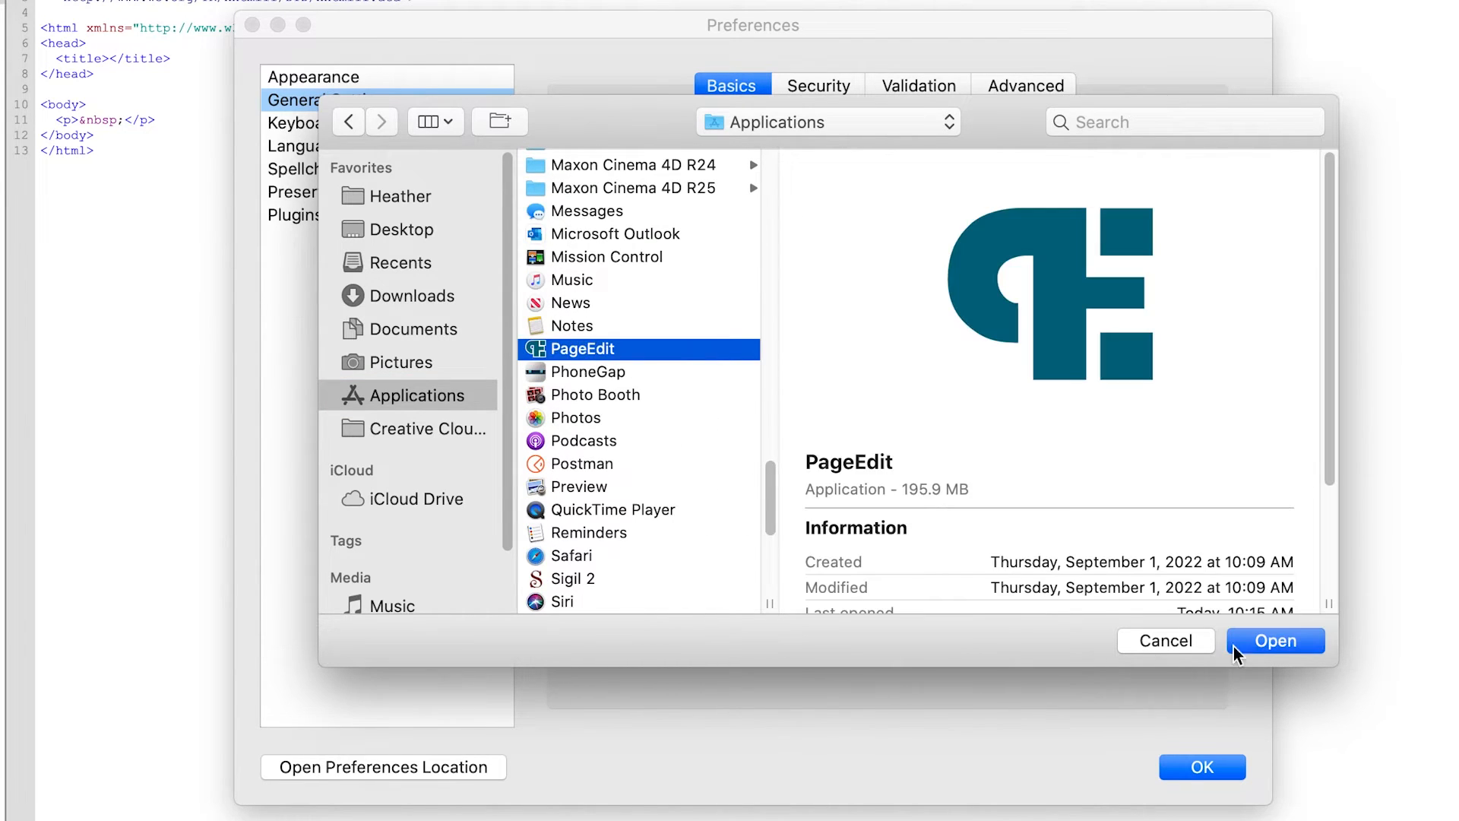
click(1259, 641)
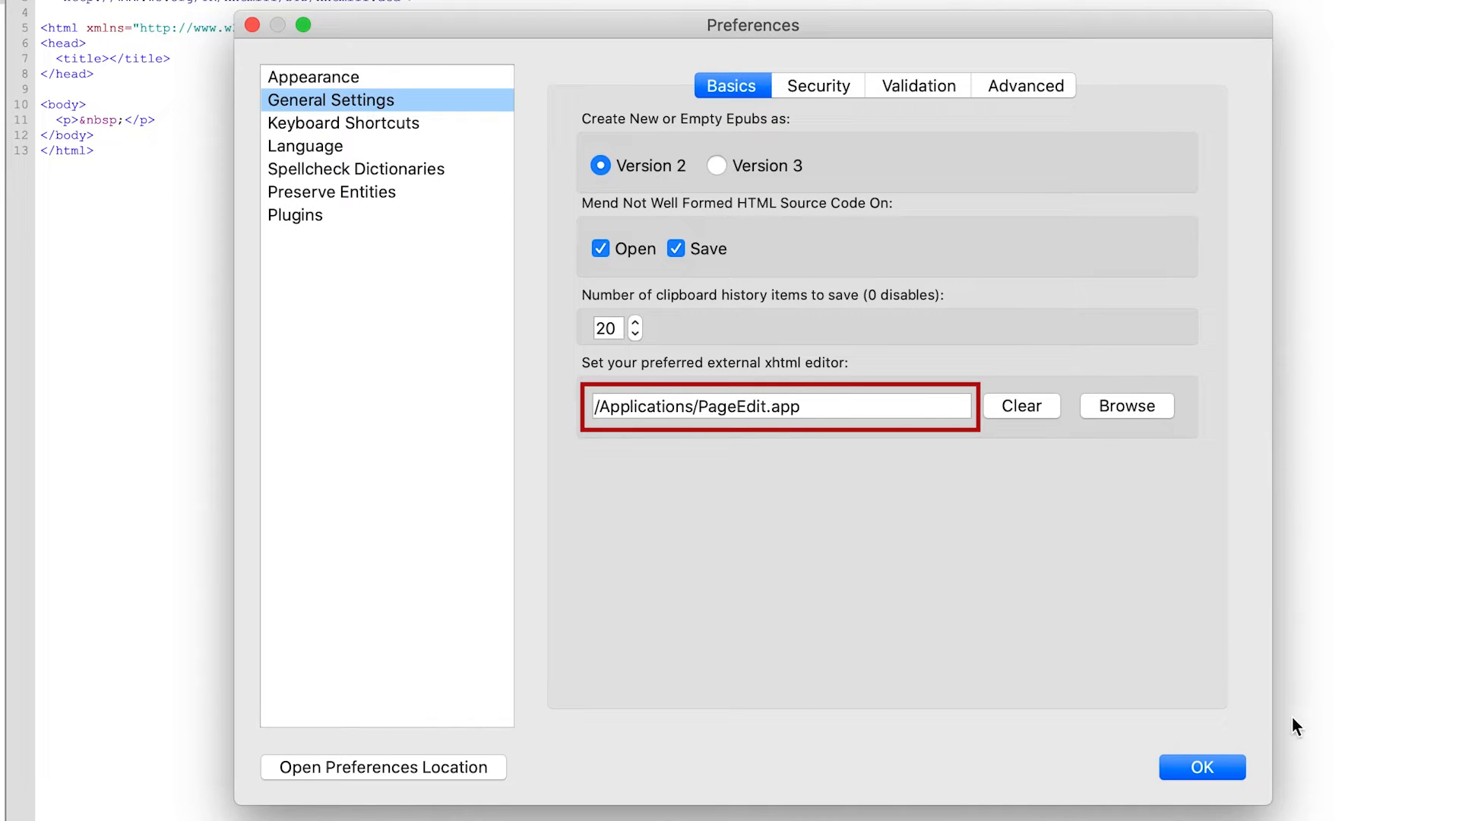
click(1211, 769)
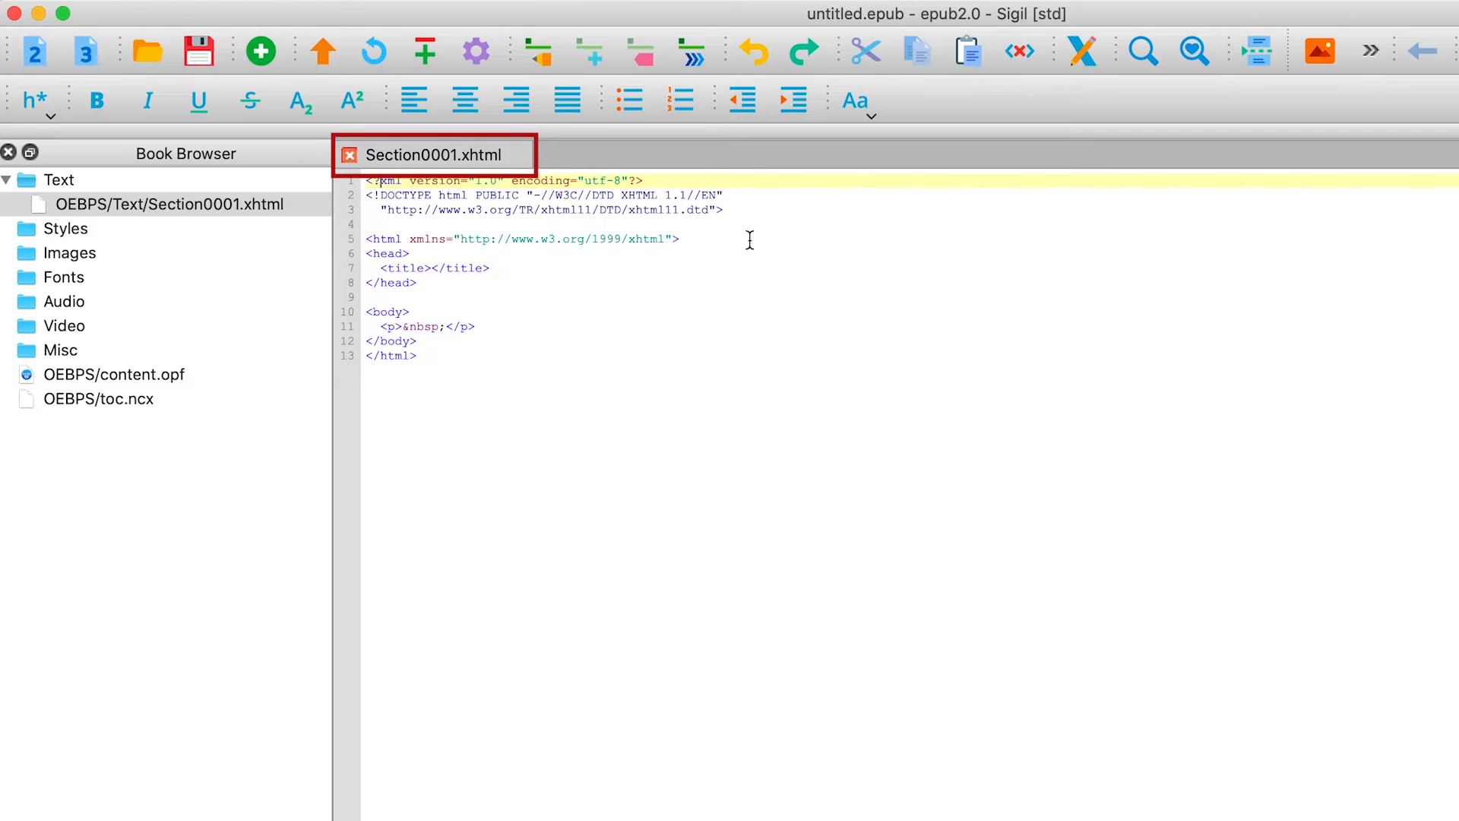
Open Section0001.xhtml in PageEdit and save it with the sample text "ghjgjhgjh", bold from the second letter on.
click(1084, 54)
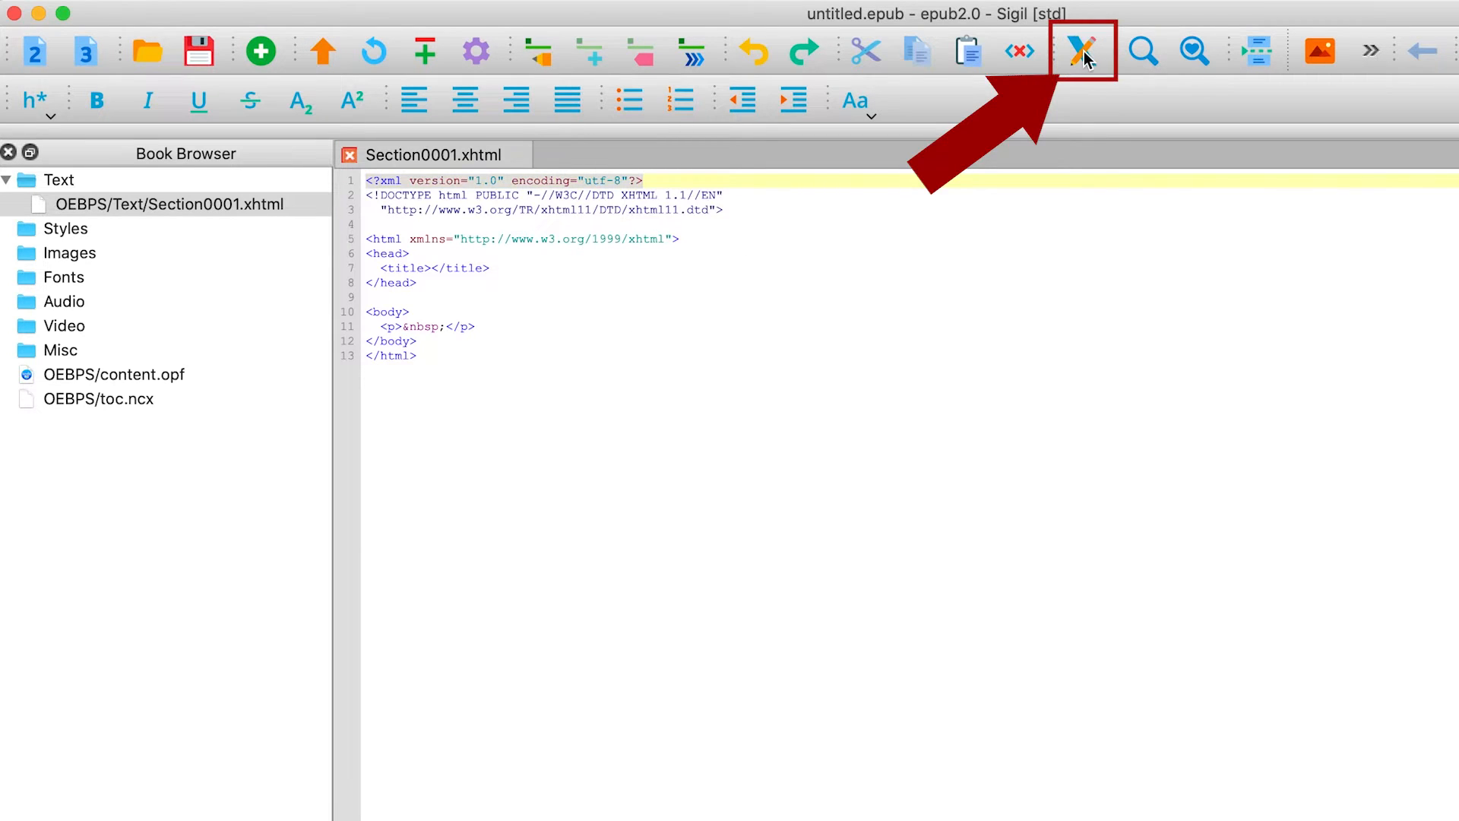
drag(264, 19, 699, 19)
click(680, 227)
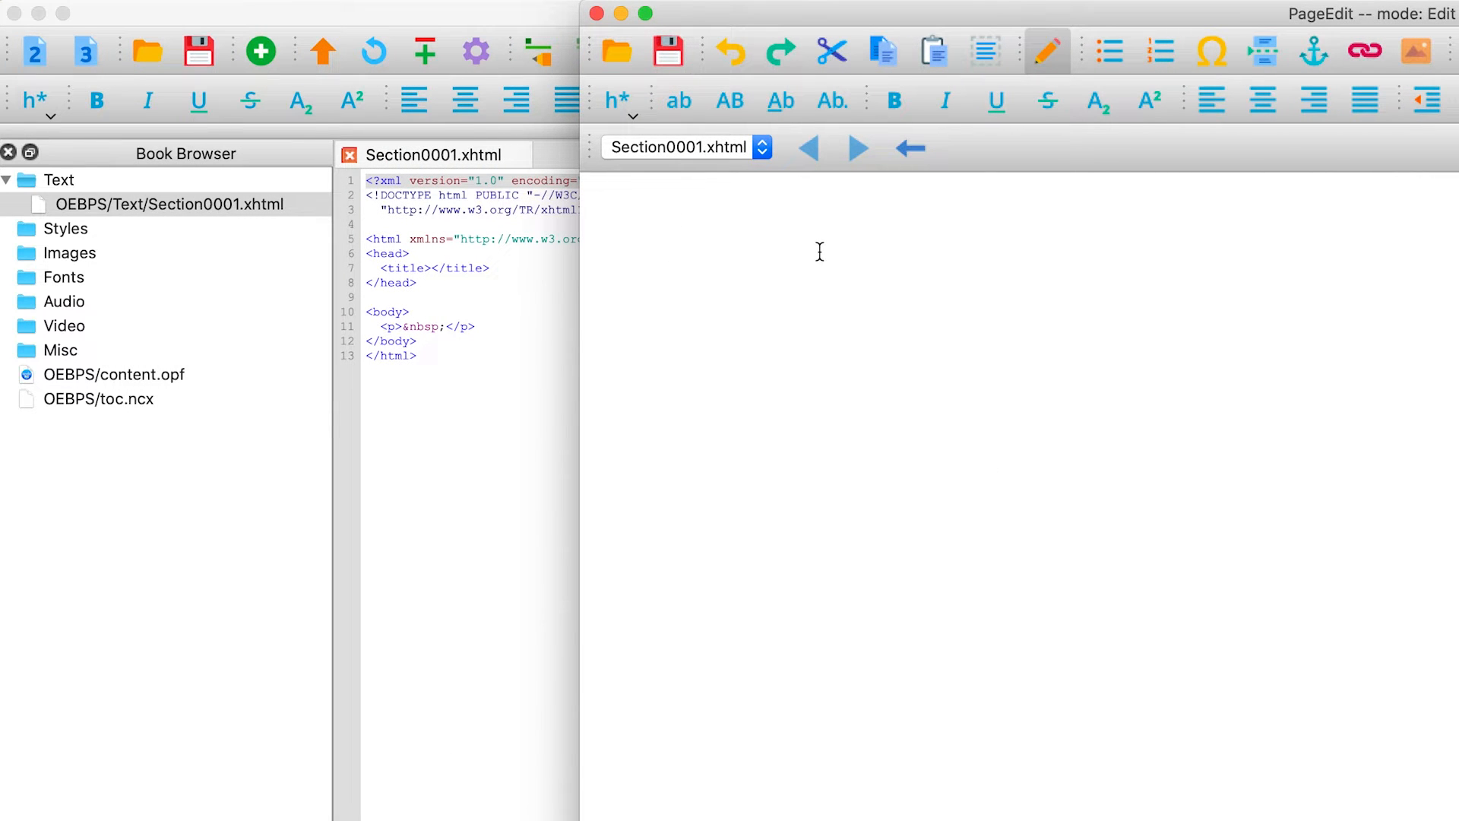
text(ghjgjhgjh)
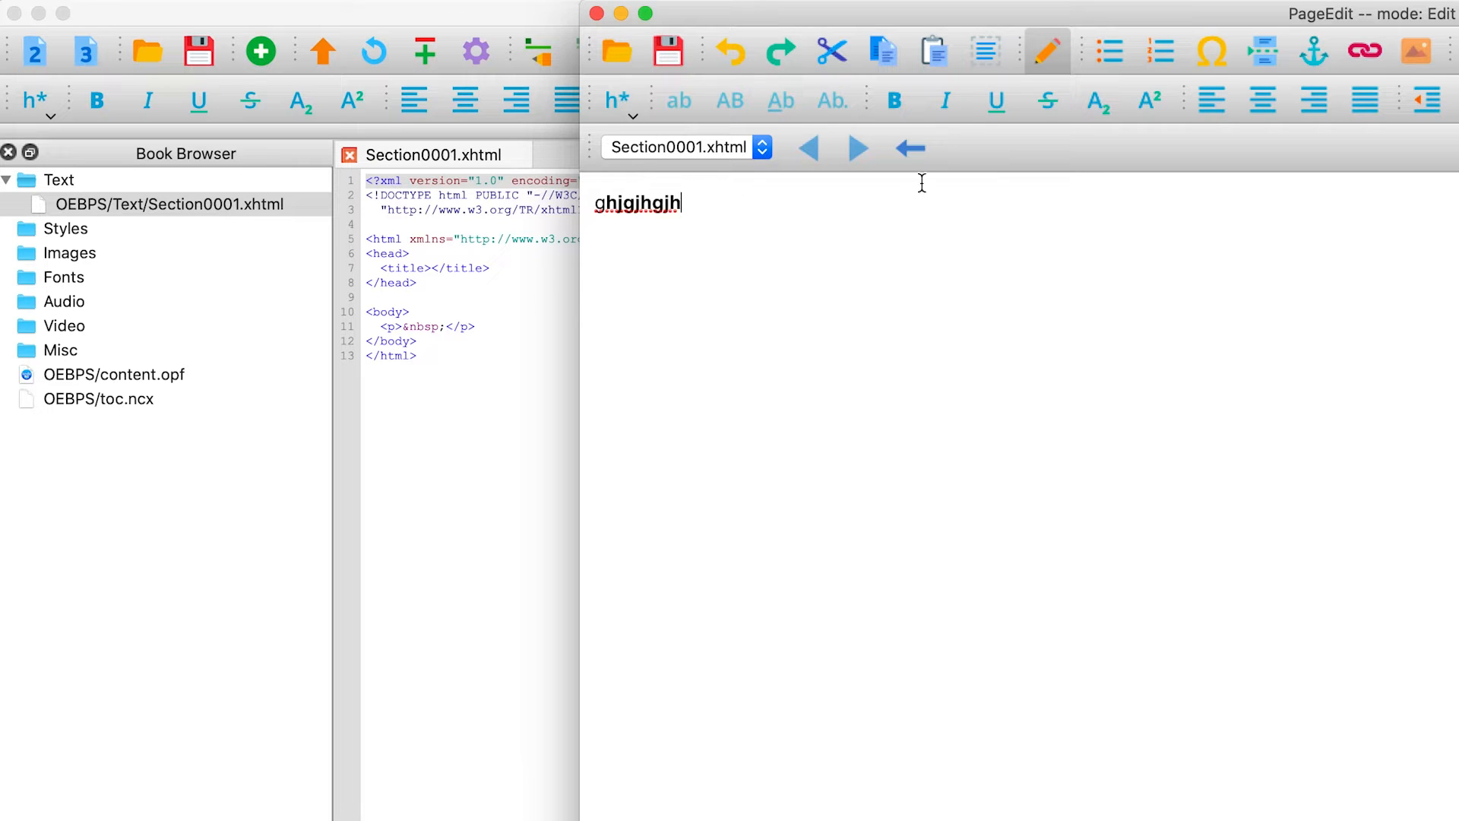
click(668, 51)
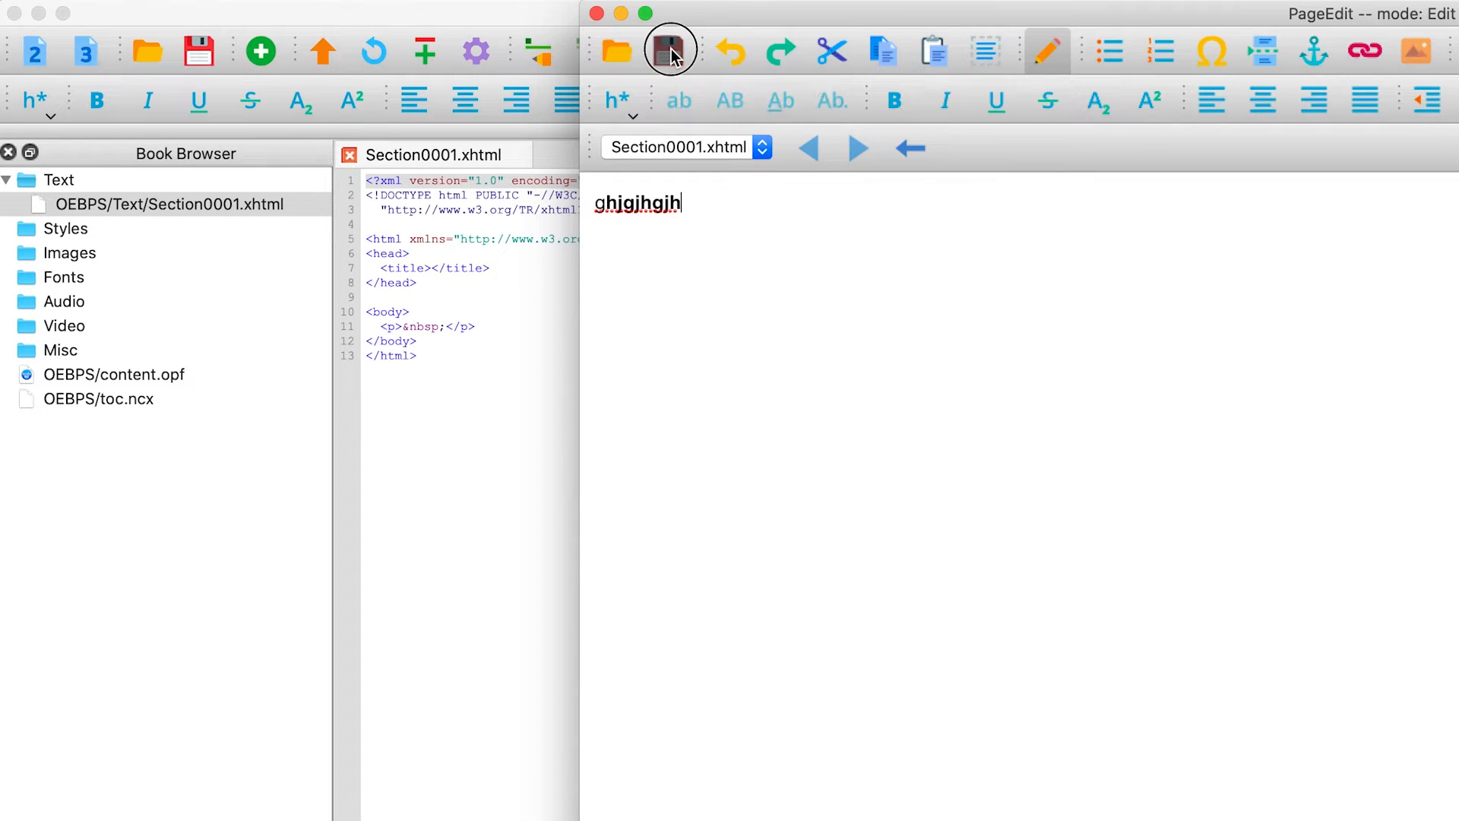
Return to Sigil and examine the paragraph and bold tags around the sample text in Section0001.xhtml's code.
click(448, 356)
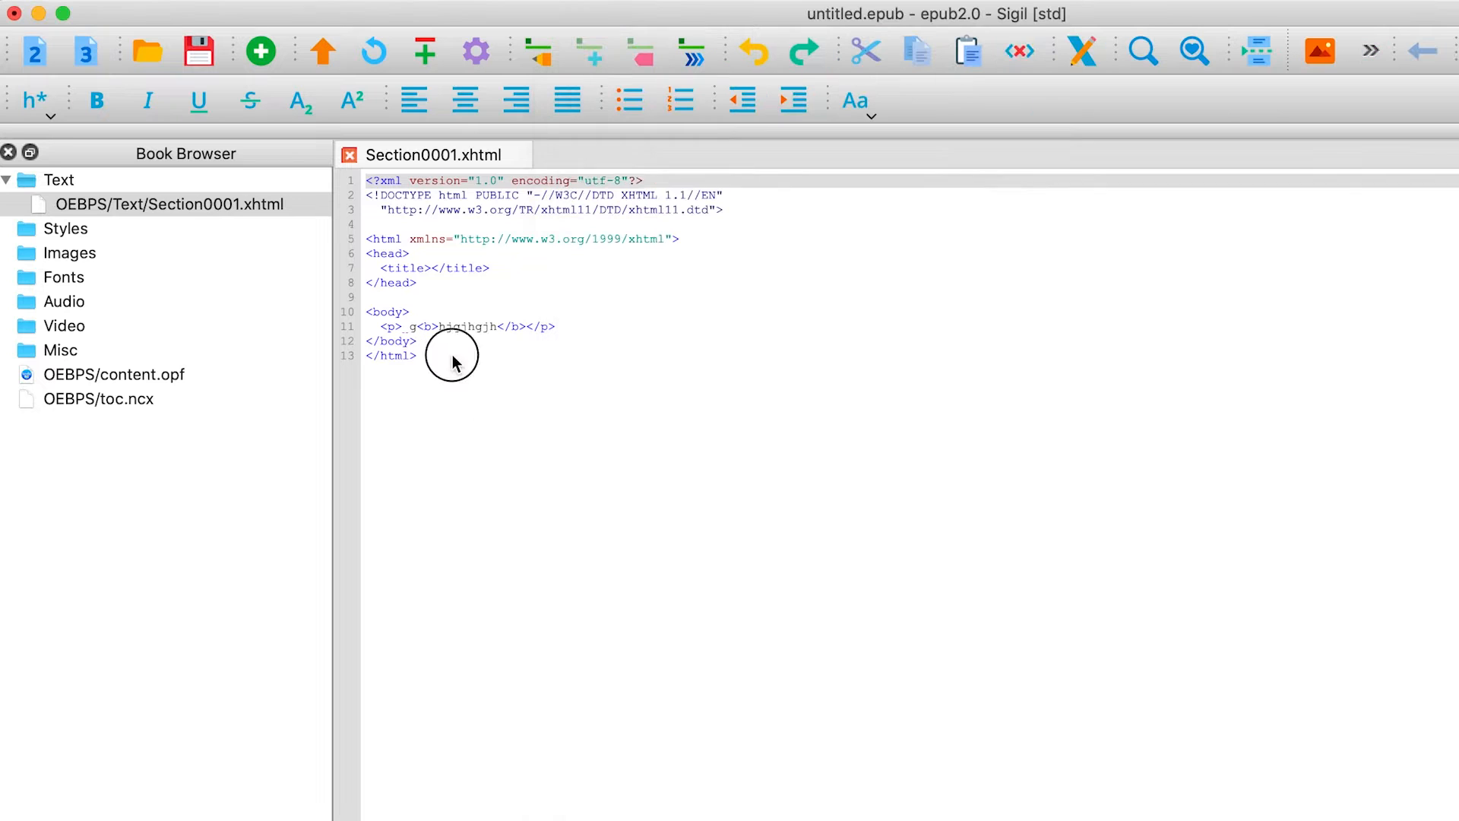
drag(439, 326, 498, 326)
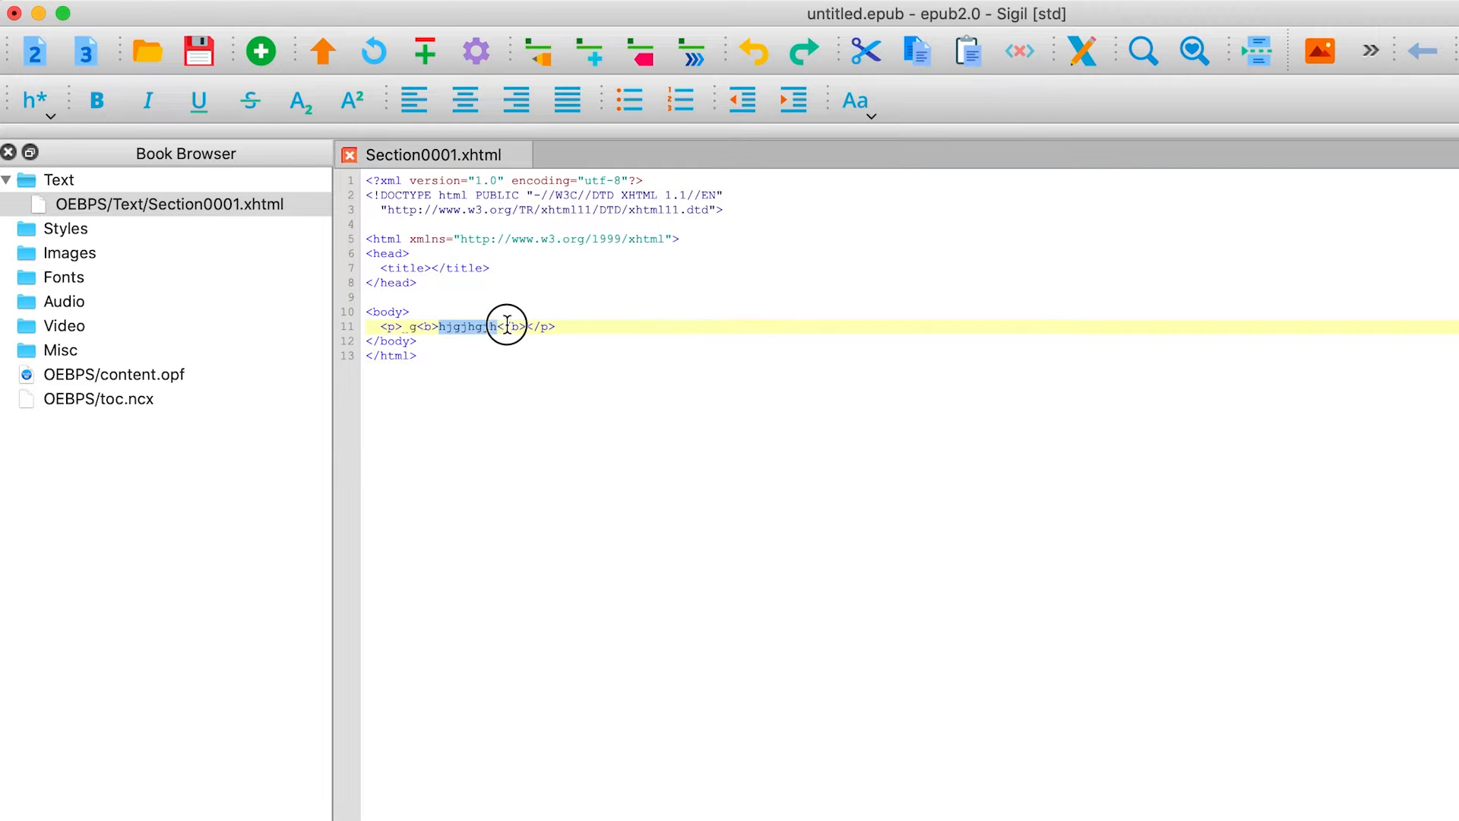
click(581, 326)
drag(394, 329, 563, 325)
click(579, 332)
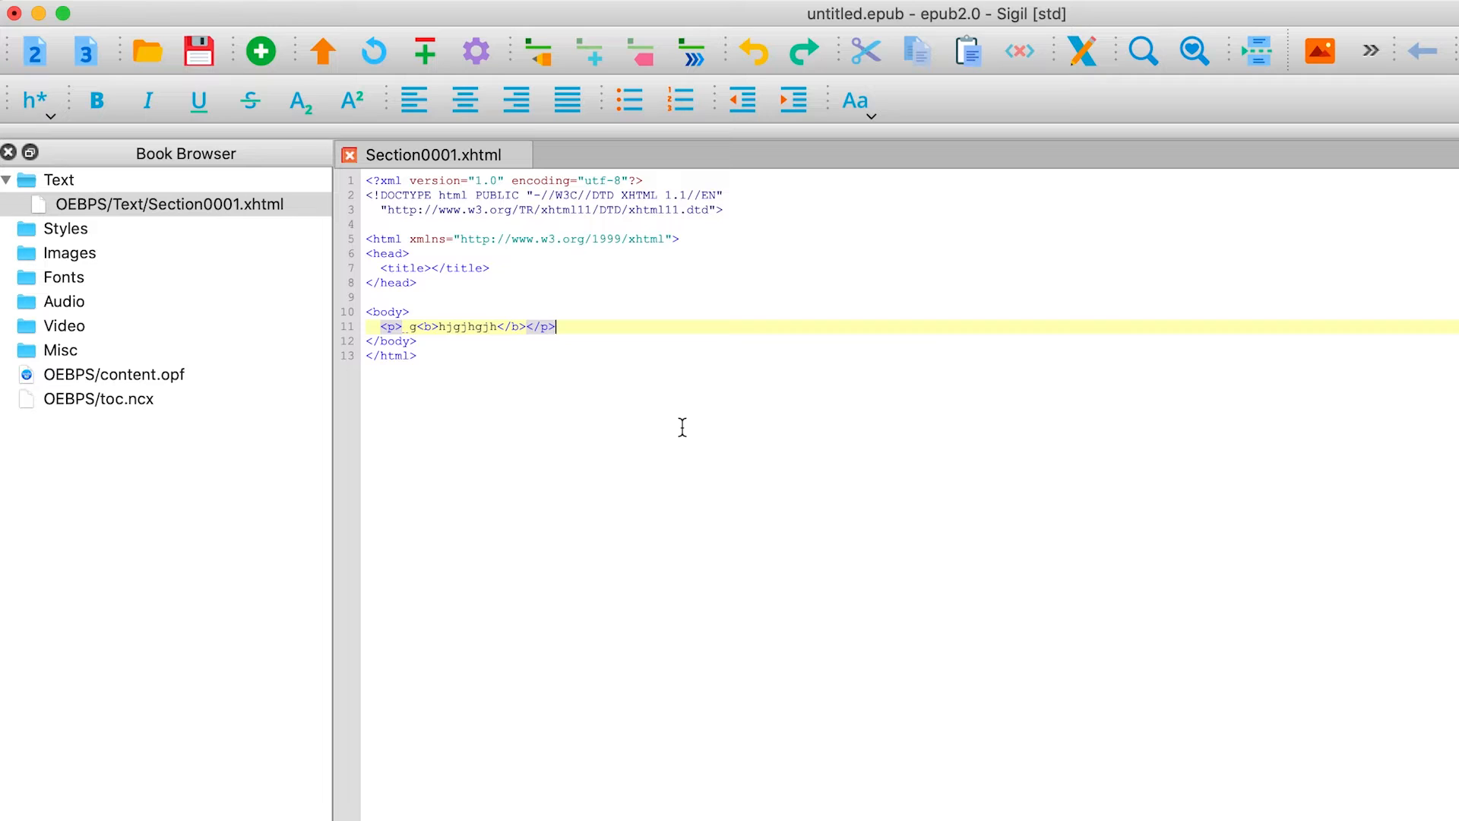
click(663, 330)
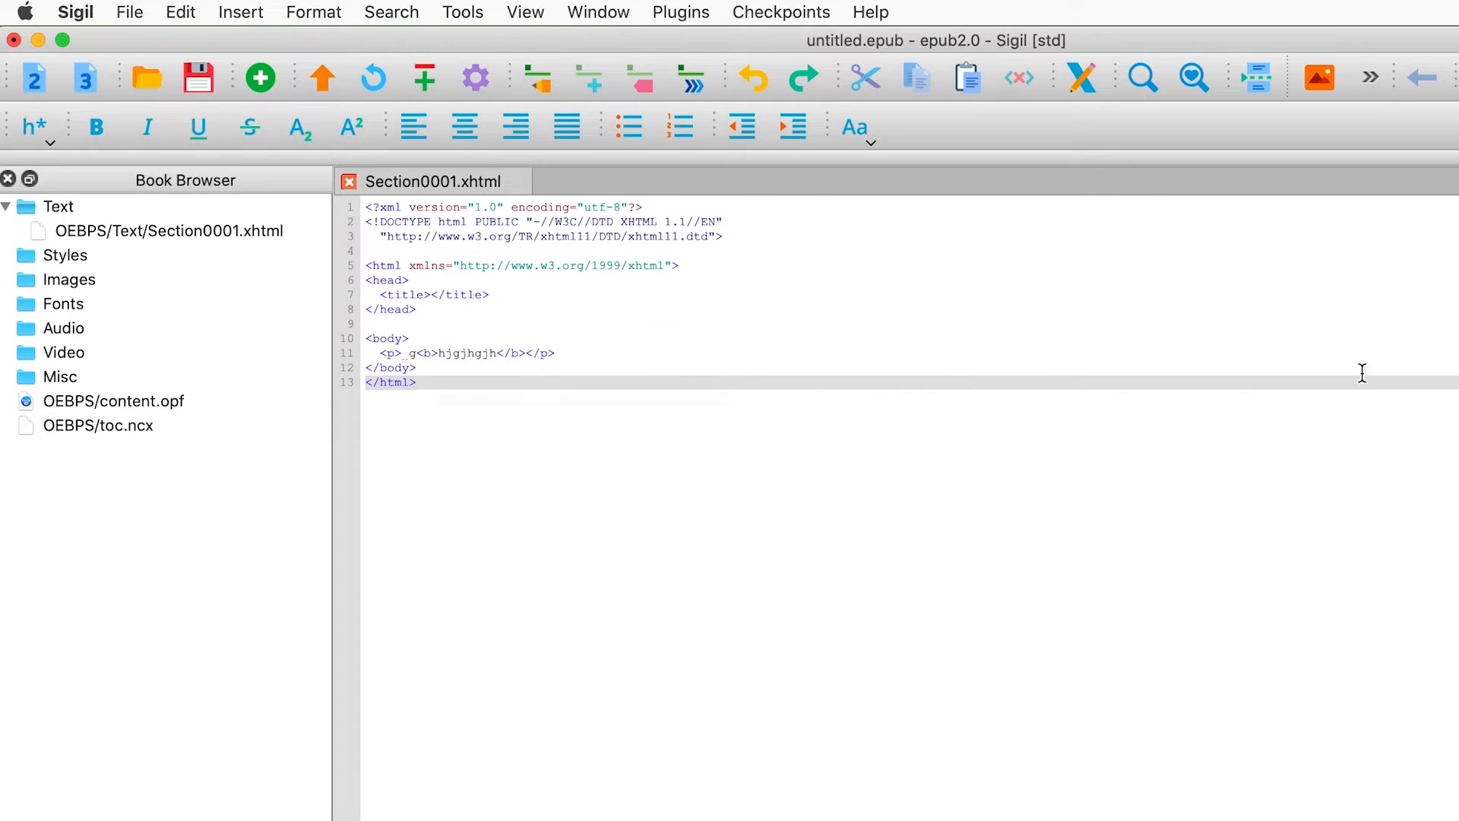
click(924, 394)
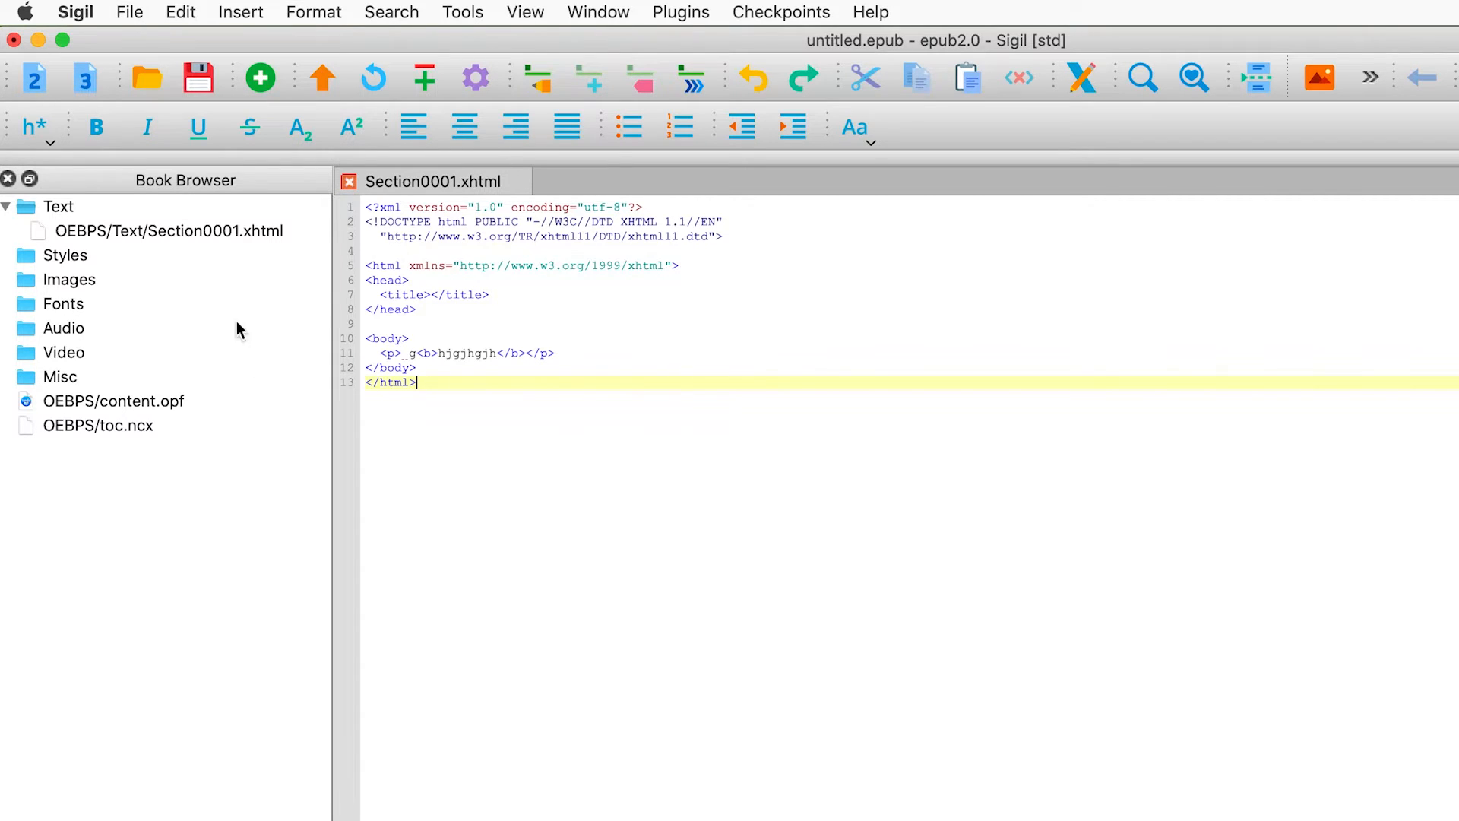
click(128, 23)
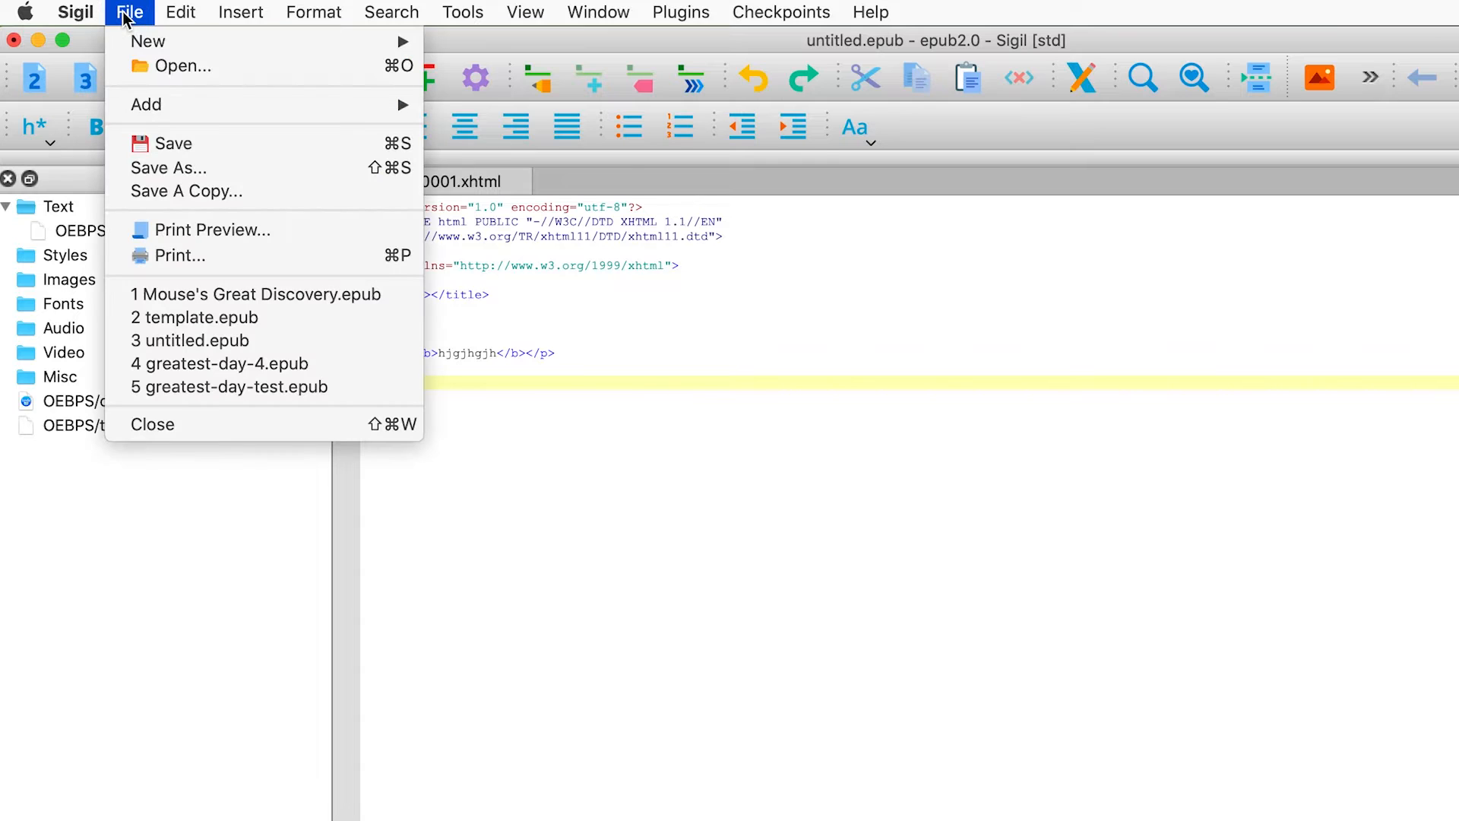
mouse_move(160, 44)
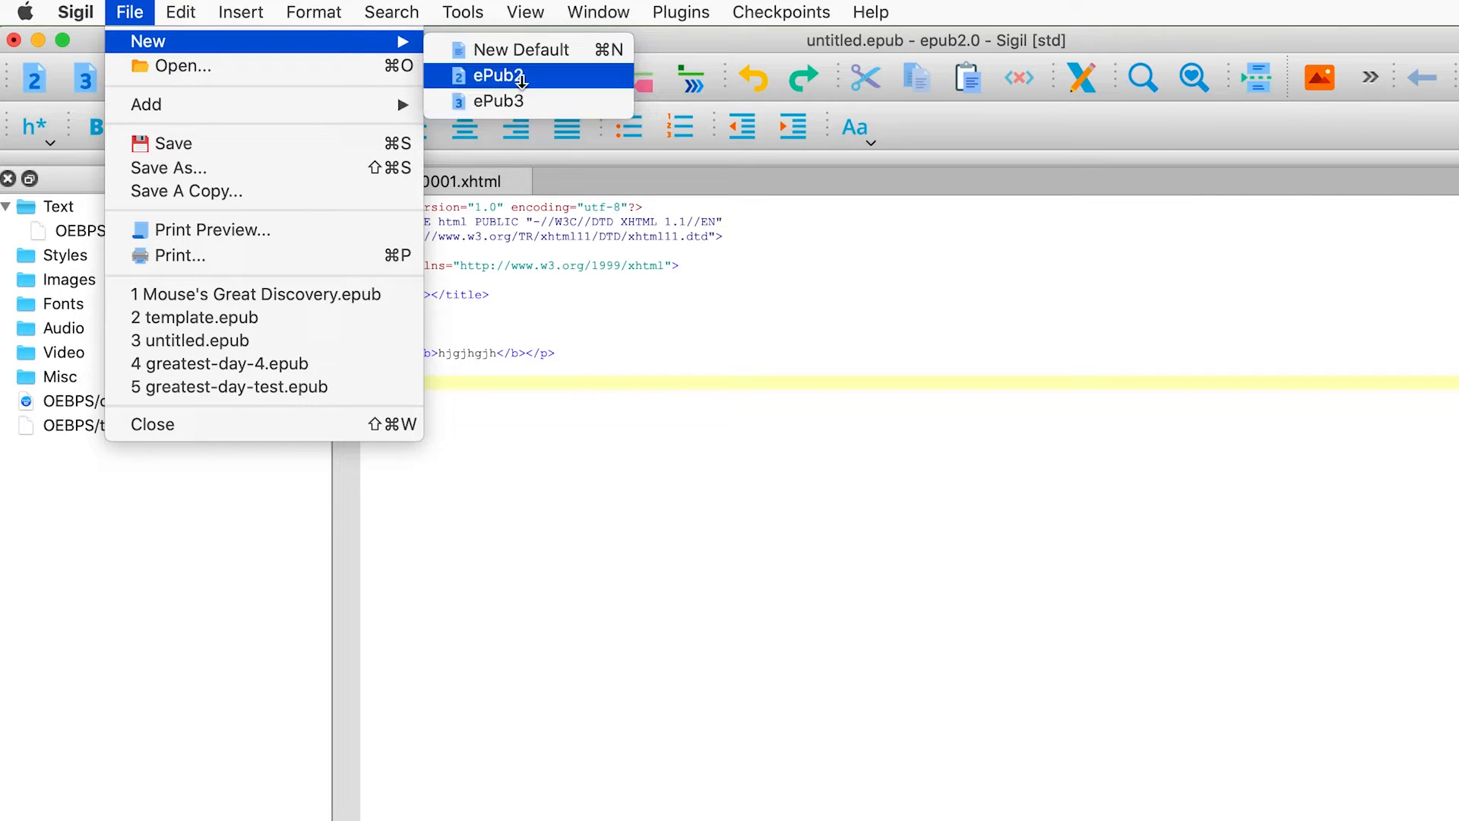
click(807, 357)
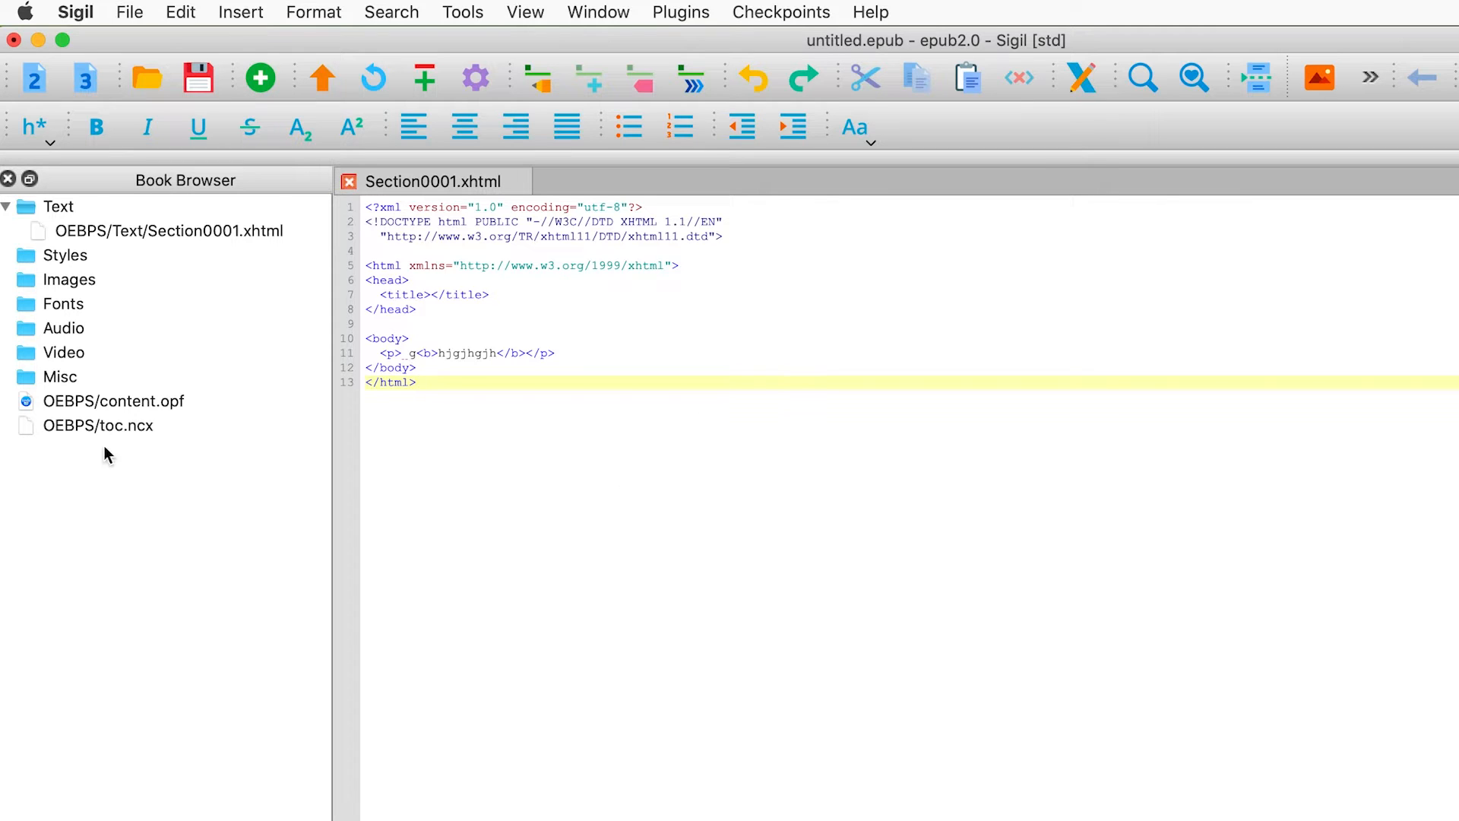
Start saving the book under a new name, creating and entering an "epub" folder inside the Mouse's Great Discovery folder.
click(139, 12)
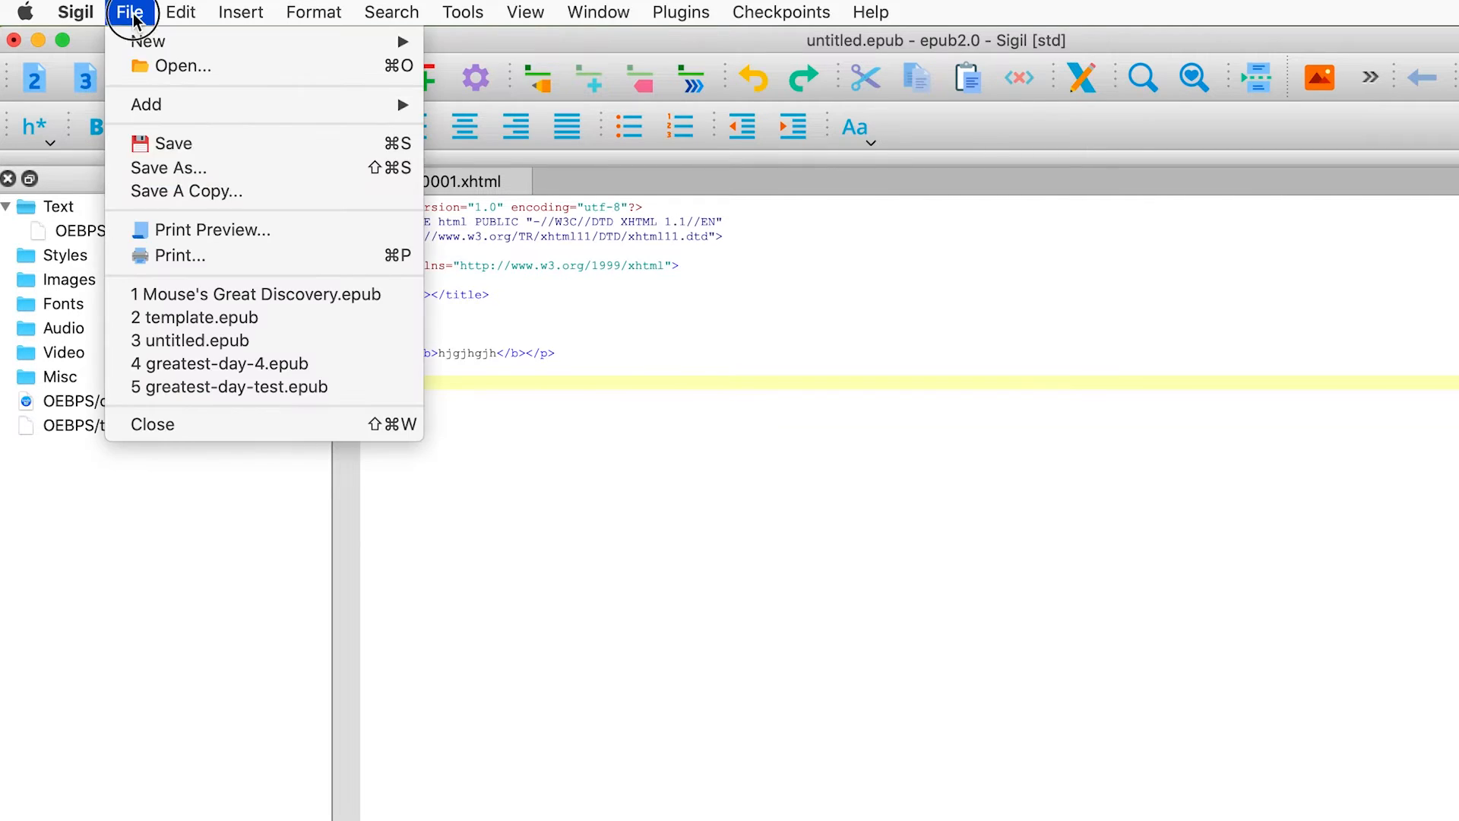
click(172, 167)
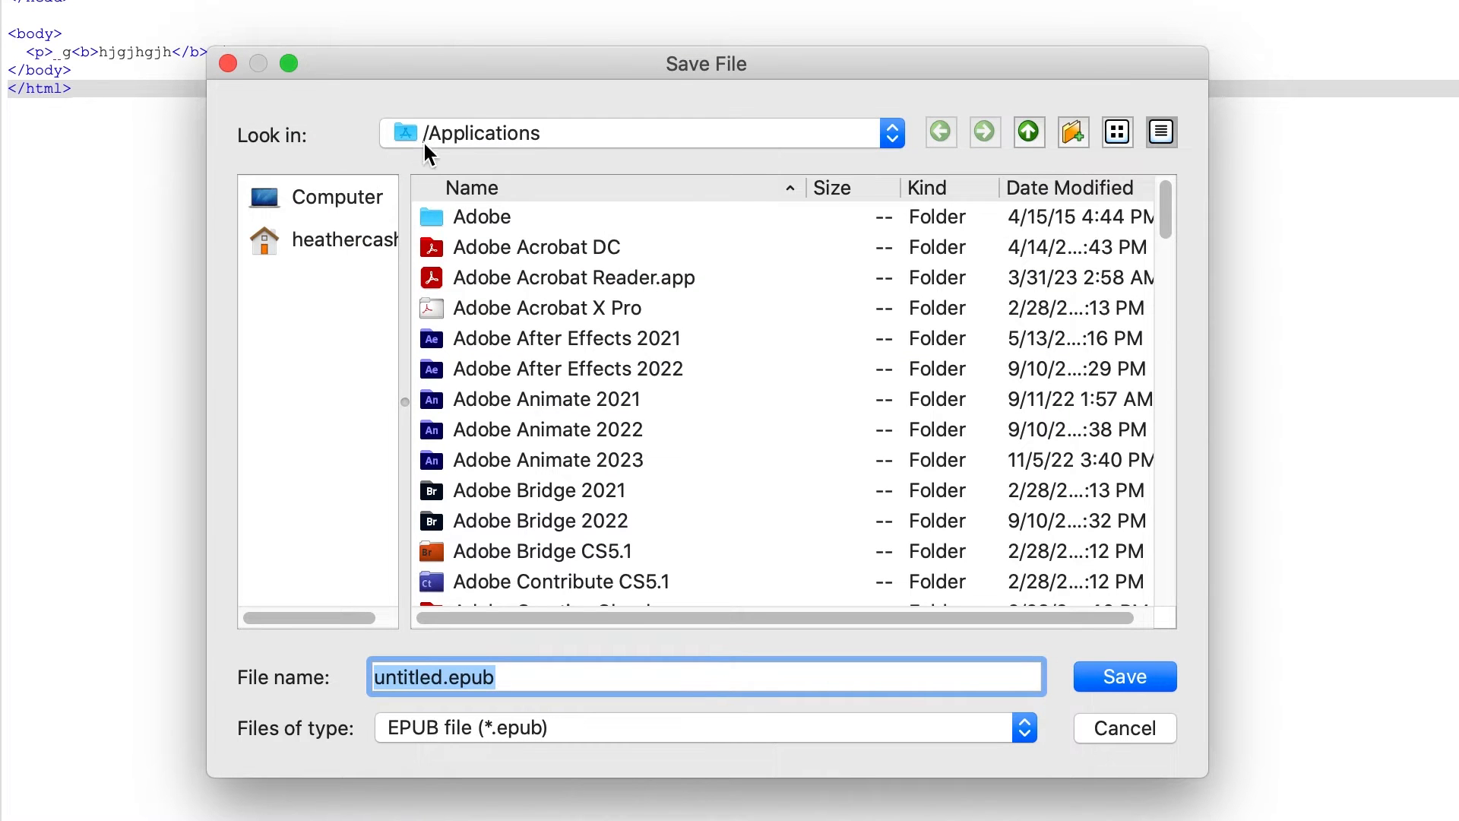
click(1074, 132)
text(epub)
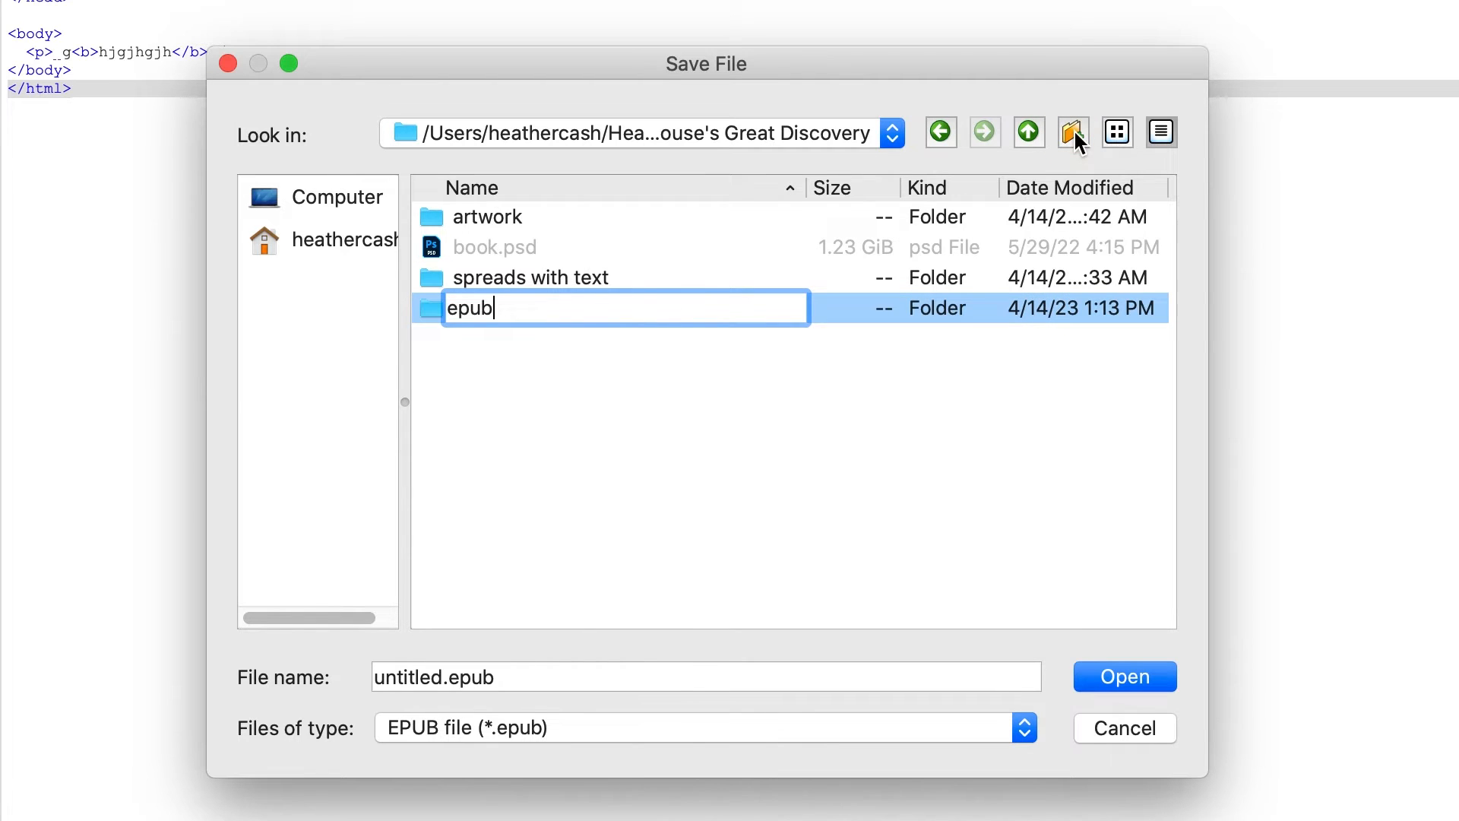
key(Return)
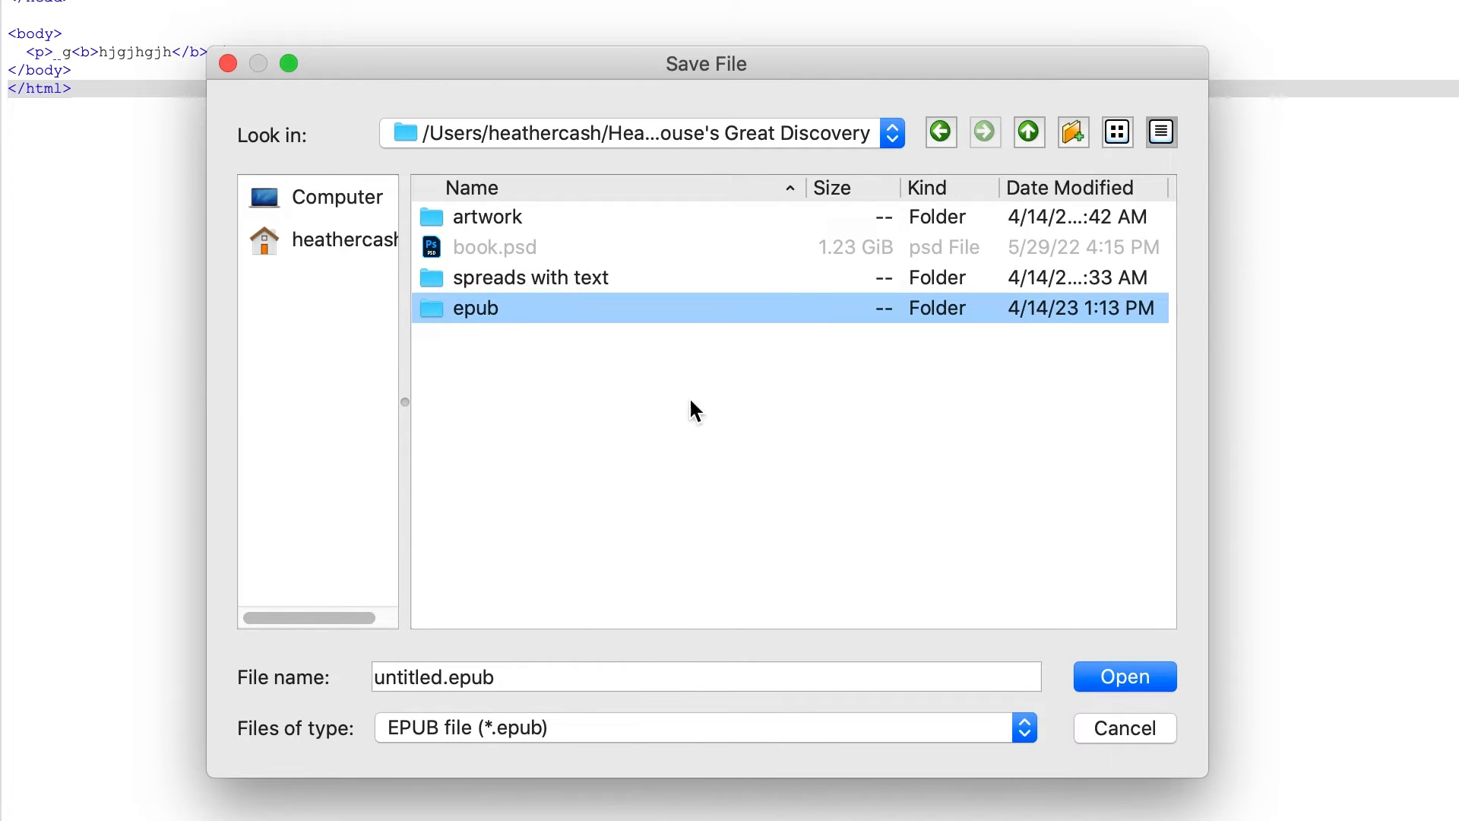
double_click(434, 308)
Save the book as "Mouse's Great Discovery.epub" in the epub folder.
double_click(427, 677)
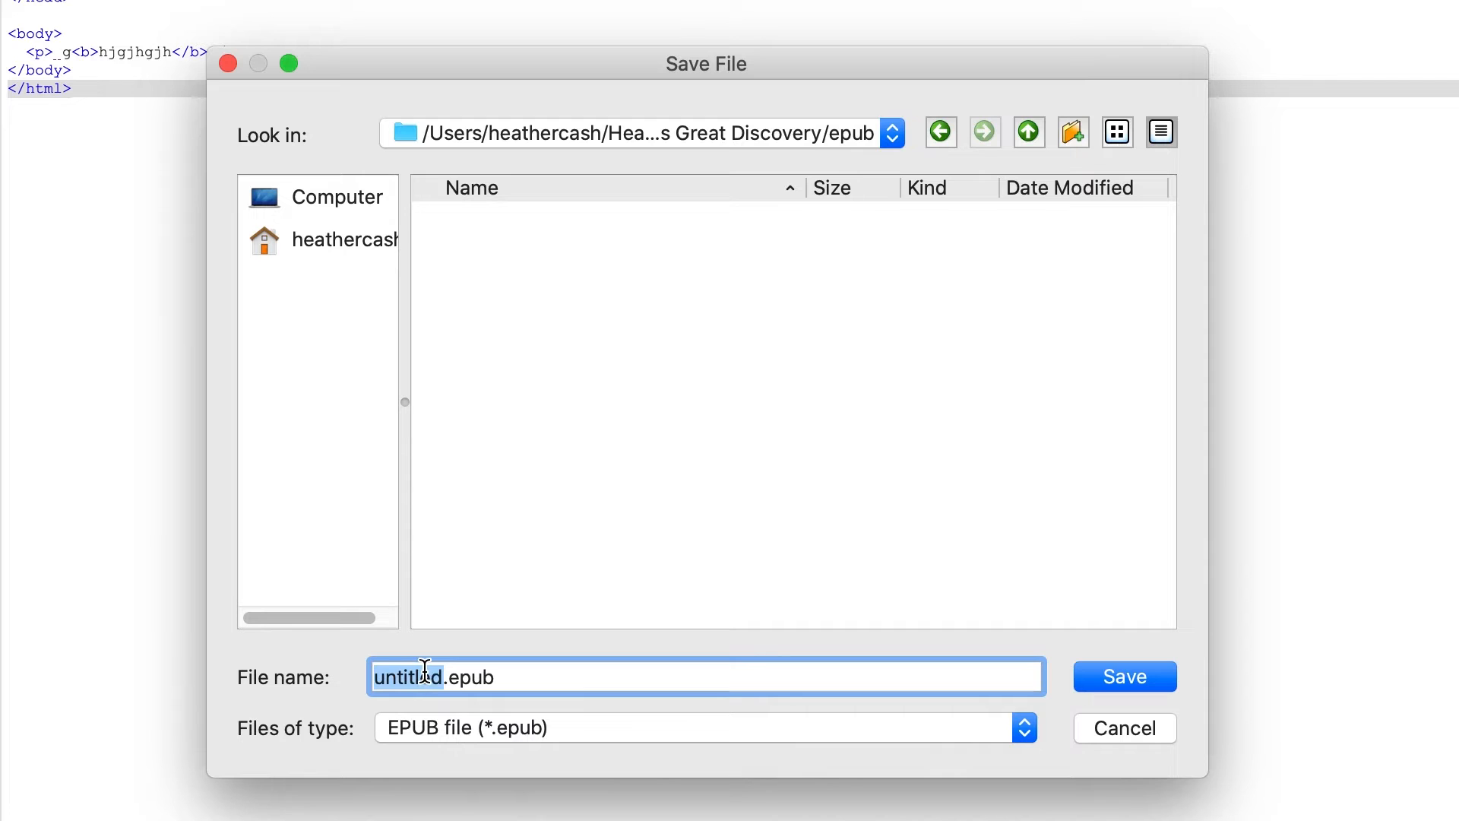
text(Mouse's)
text( Great Discov)
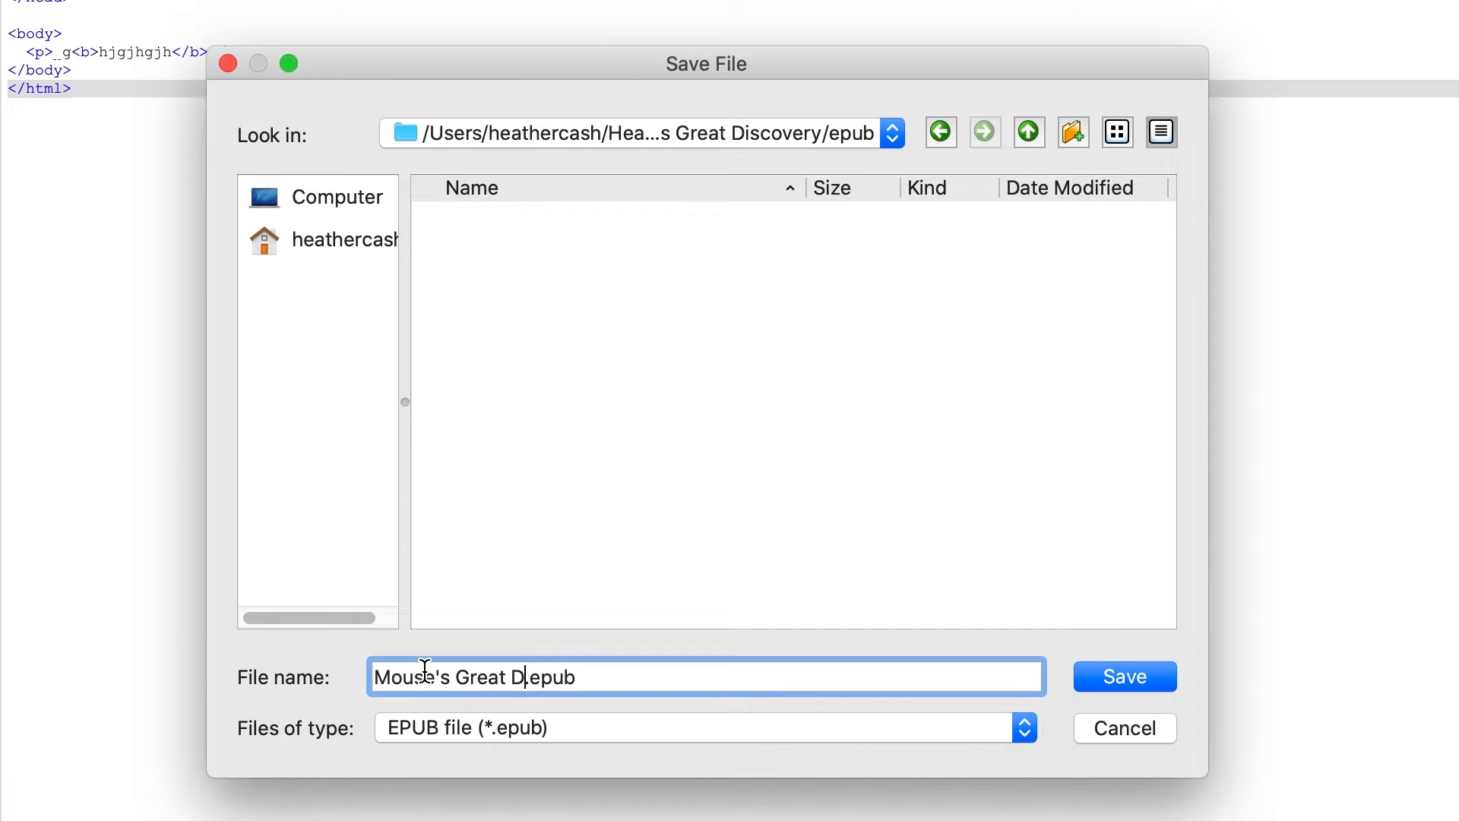
text(ery)
click(1125, 676)
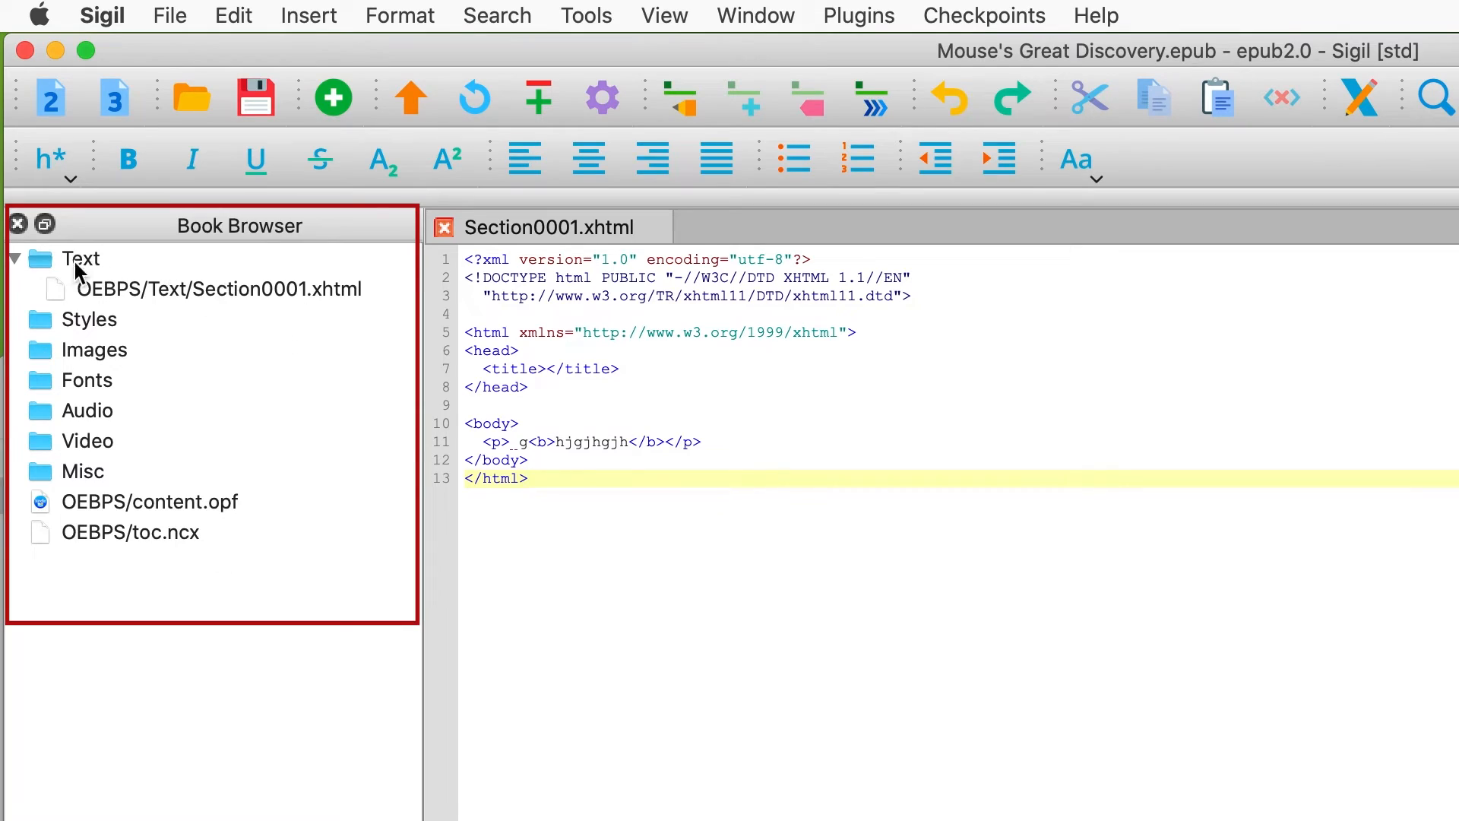
Add two blank HTML files, Section0002.xhtml and Section0003.xhtml, to the book's Text folder.
drag(108, 292, 70, 266)
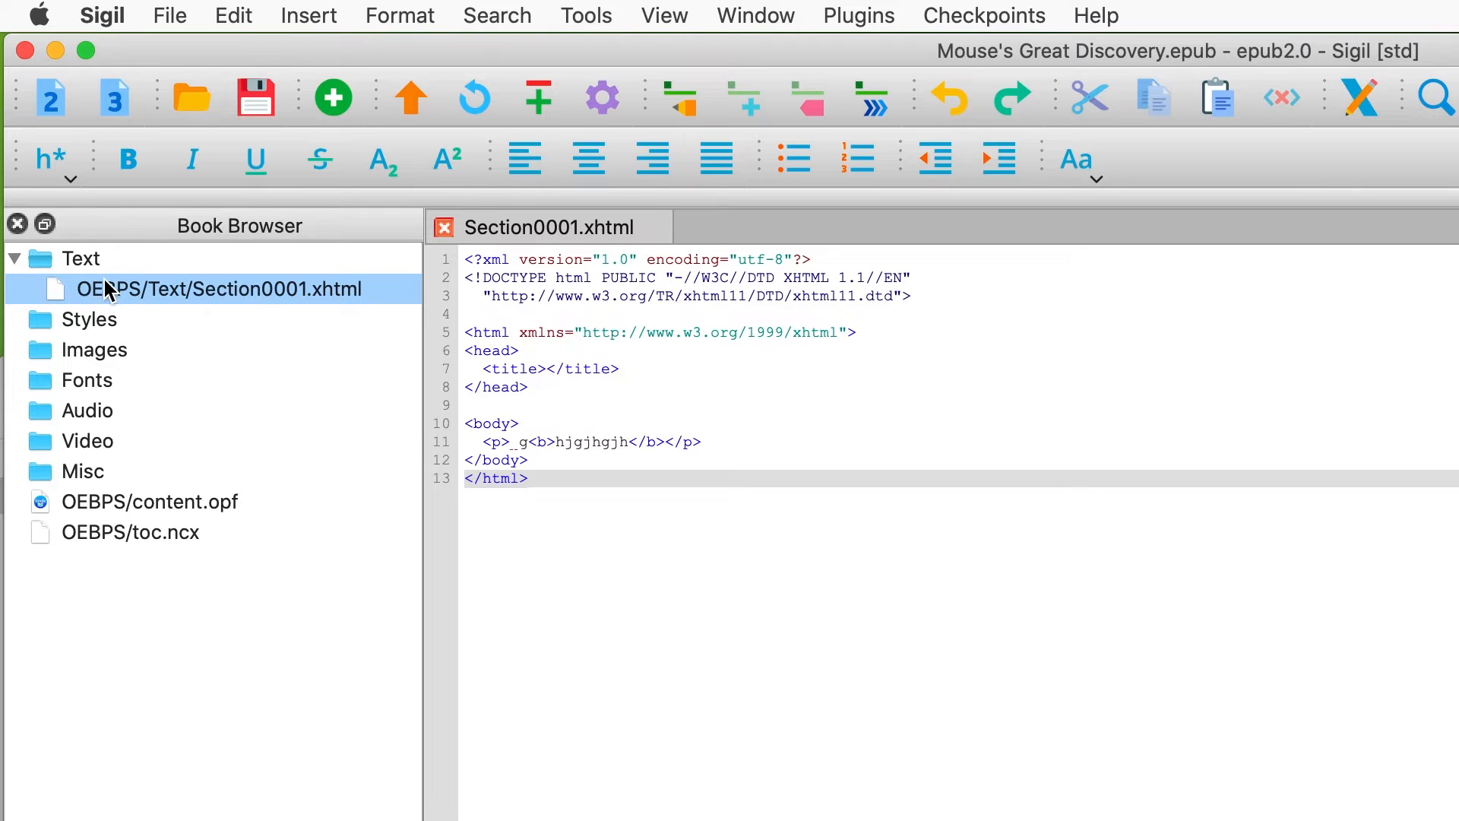
right_click(101, 260)
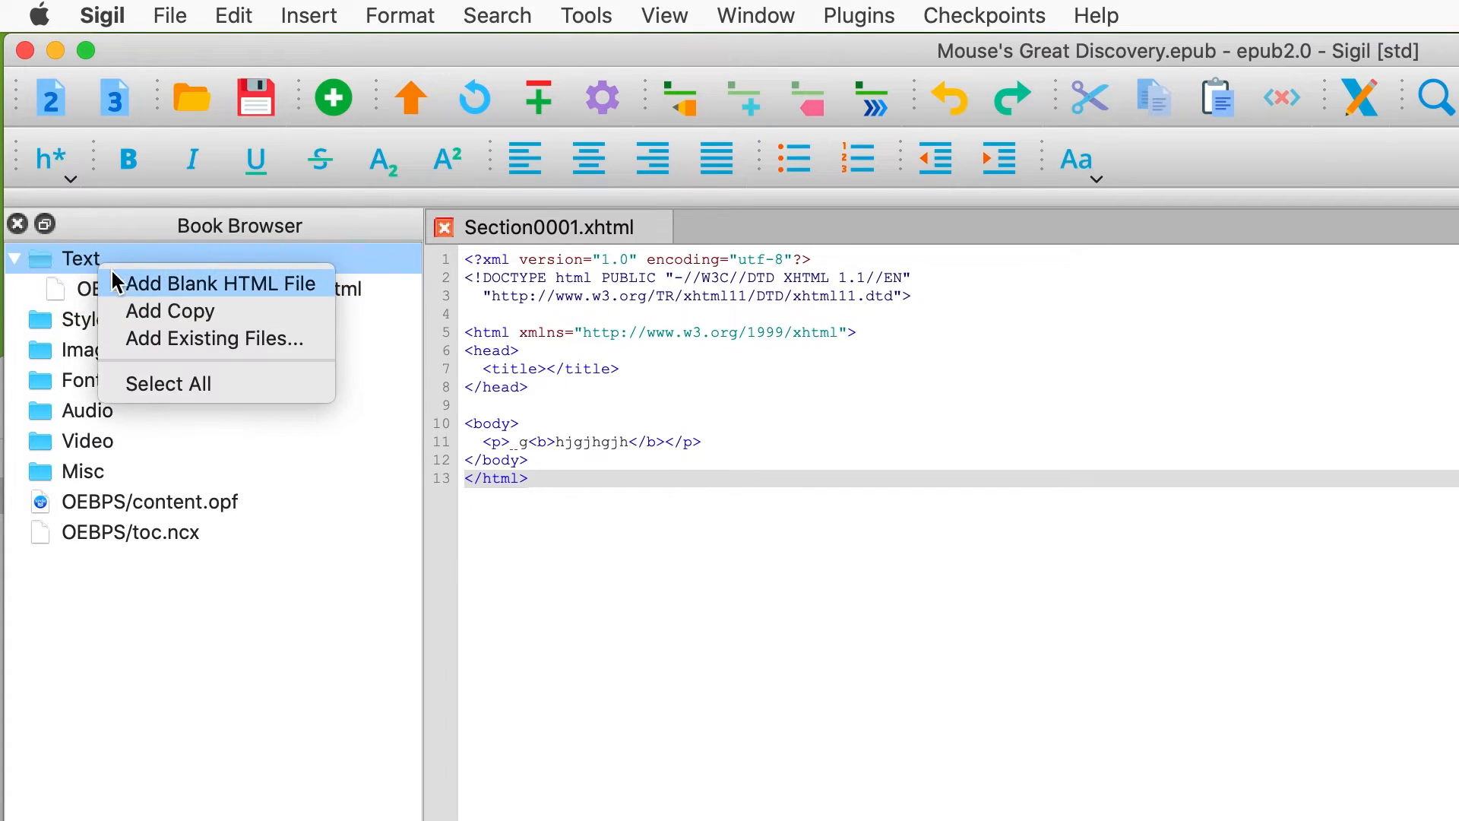
click(124, 278)
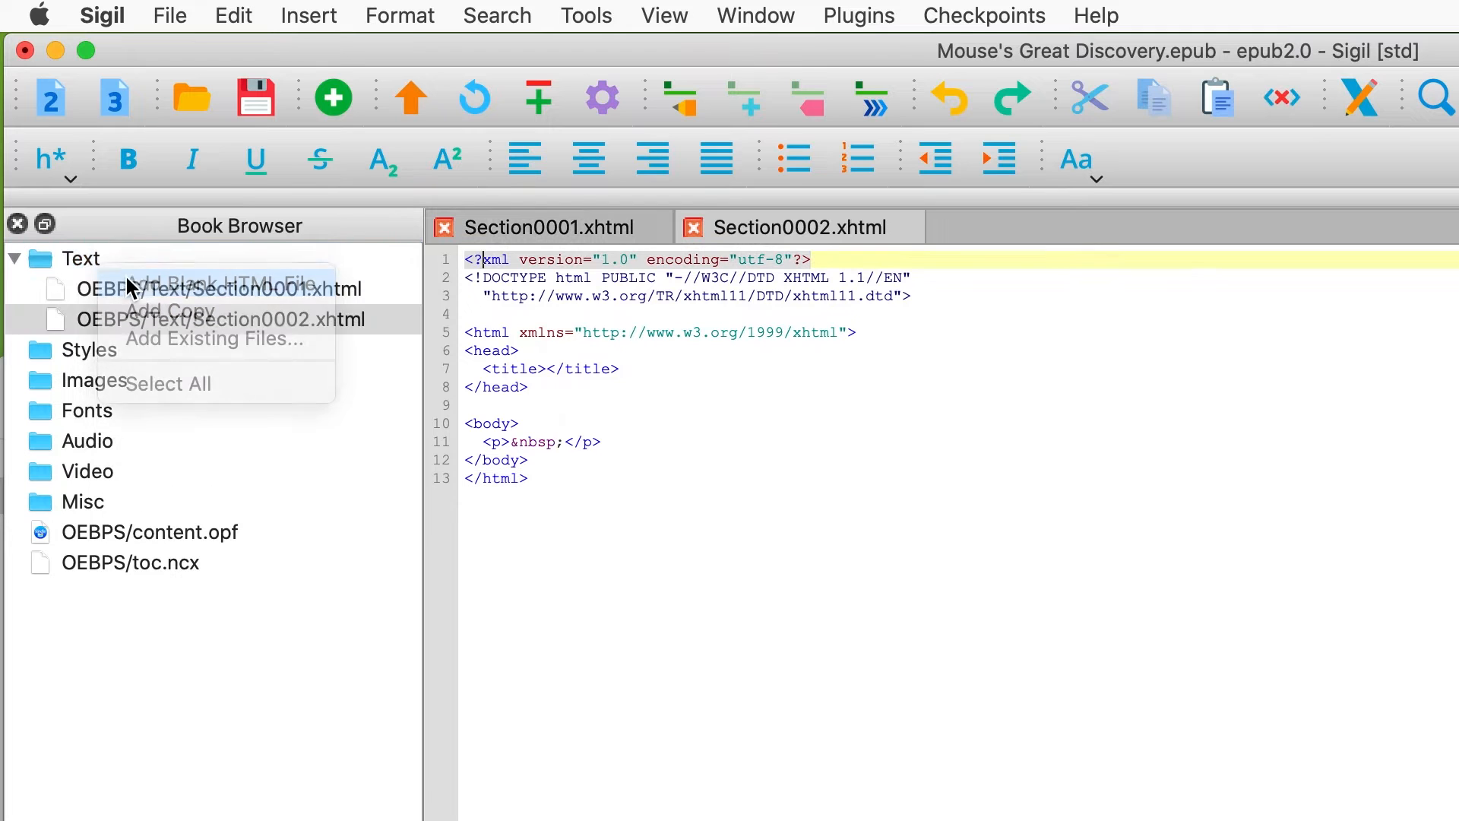
right_click(113, 258)
click(138, 271)
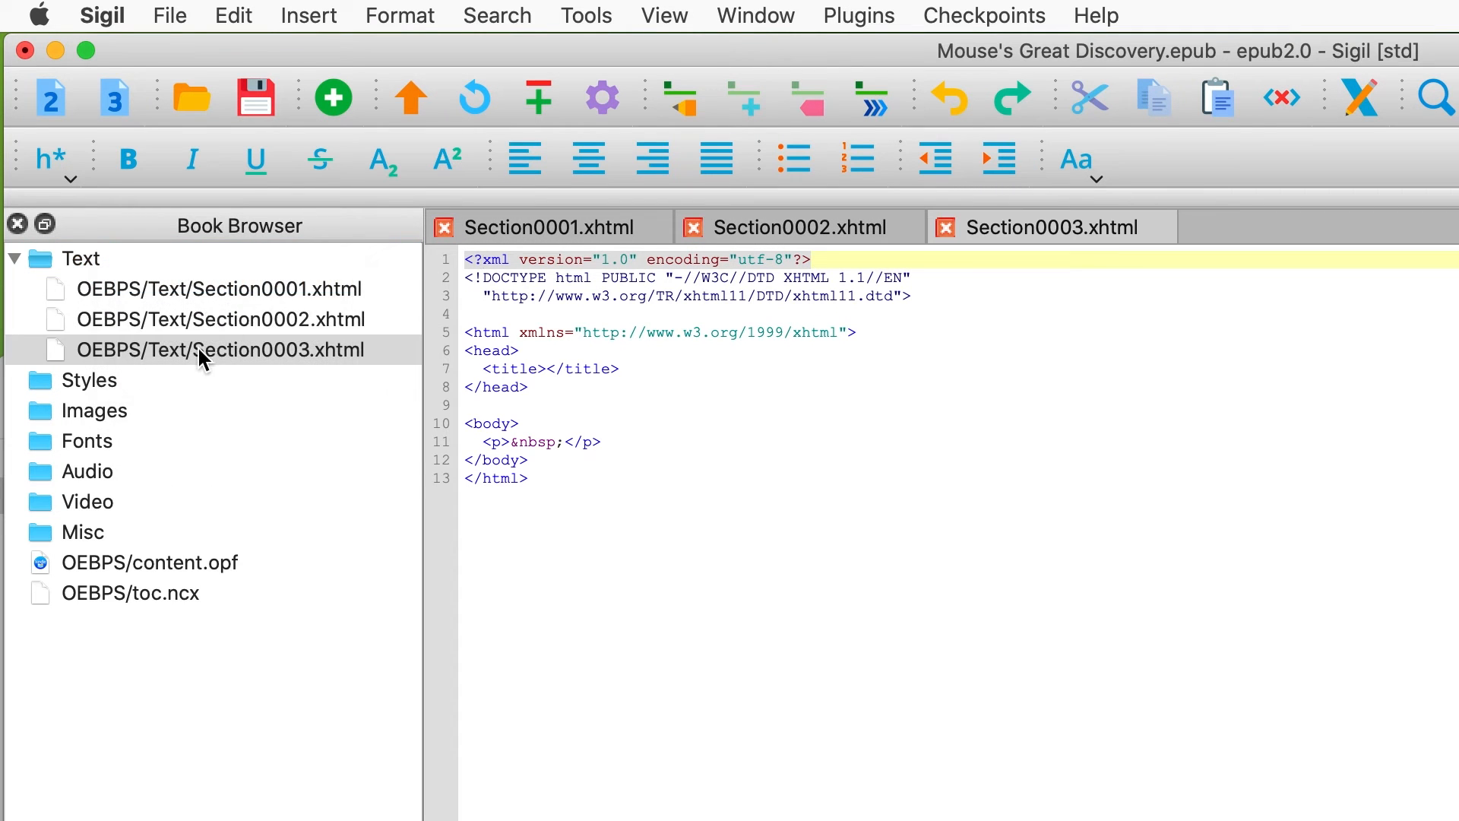
Move Section0003.xhtml ahead of Section0001.xhtml in the Text folder, and point out the Styles and Images folders.
click(183, 346)
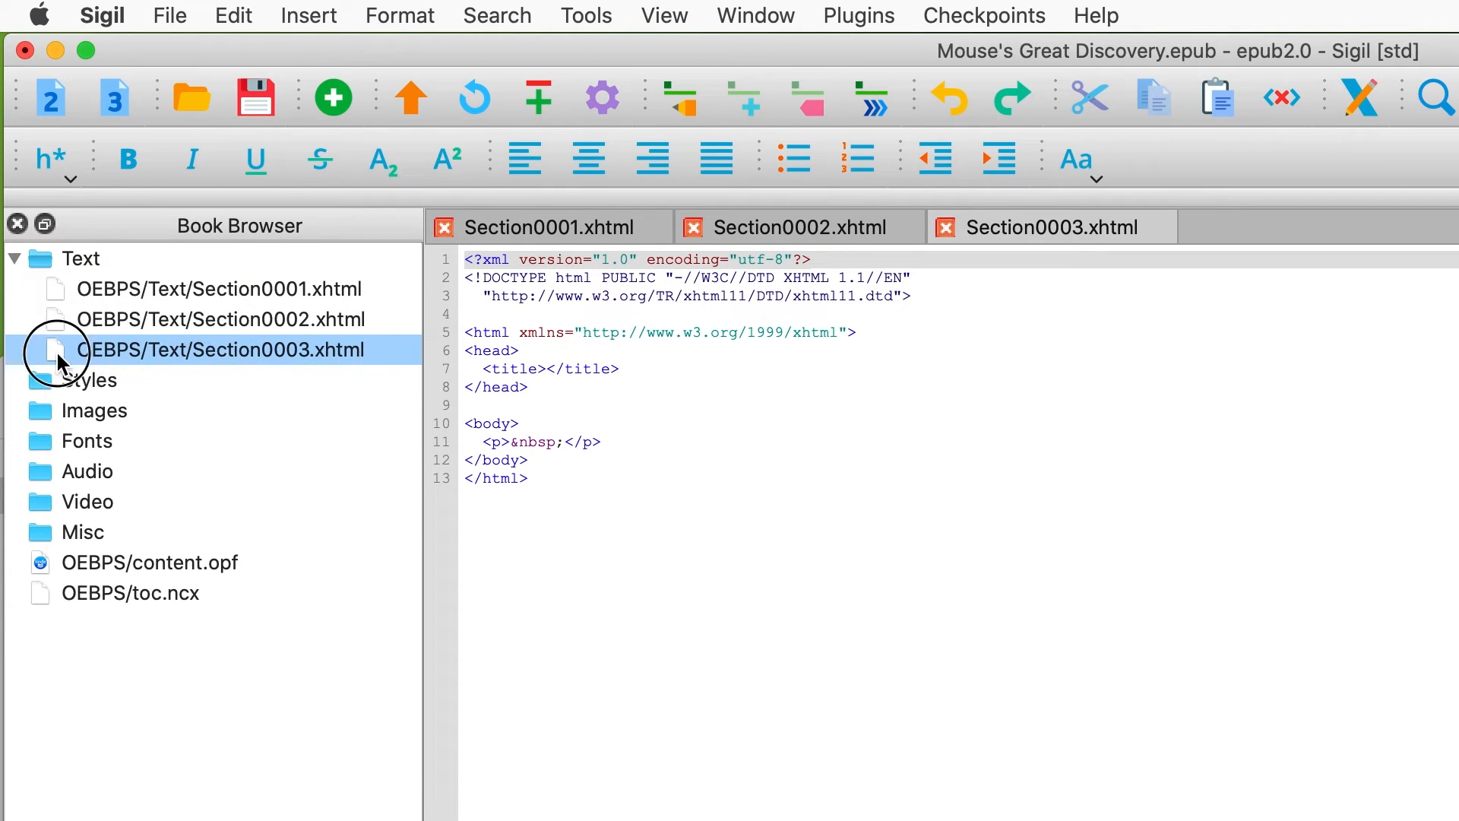
drag(46, 348, 106, 283)
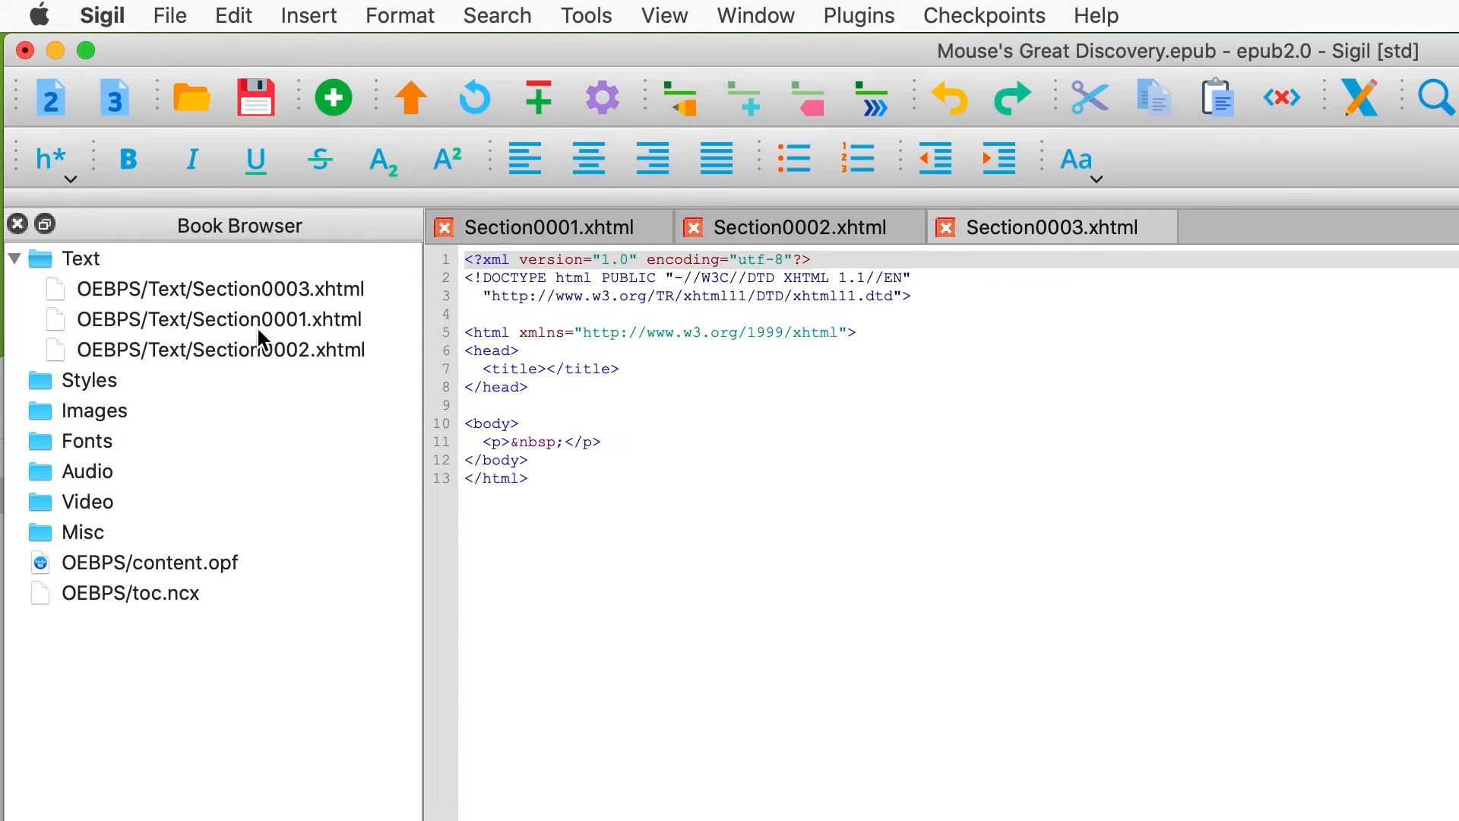
click(26, 267)
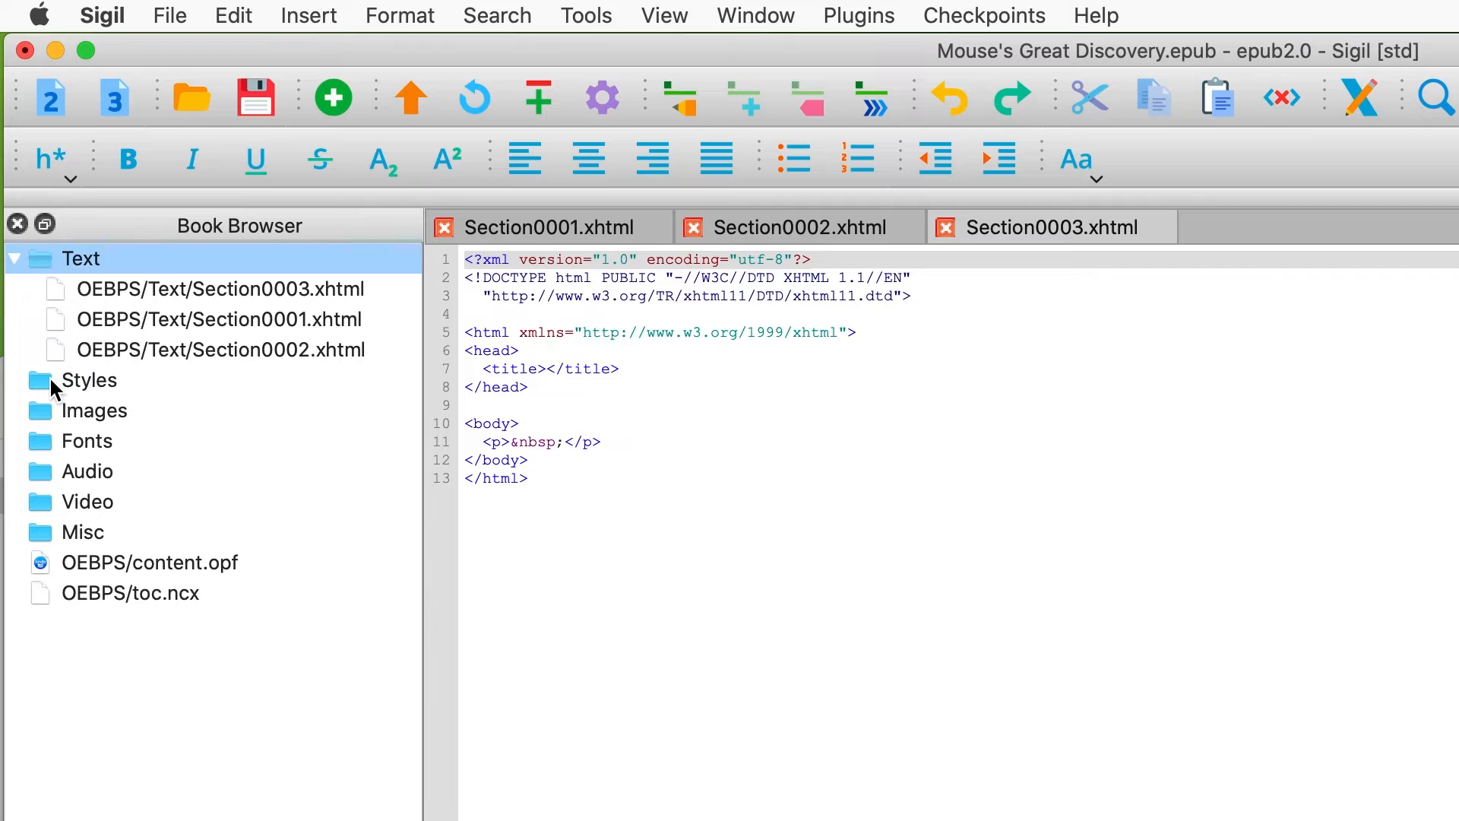
click(53, 384)
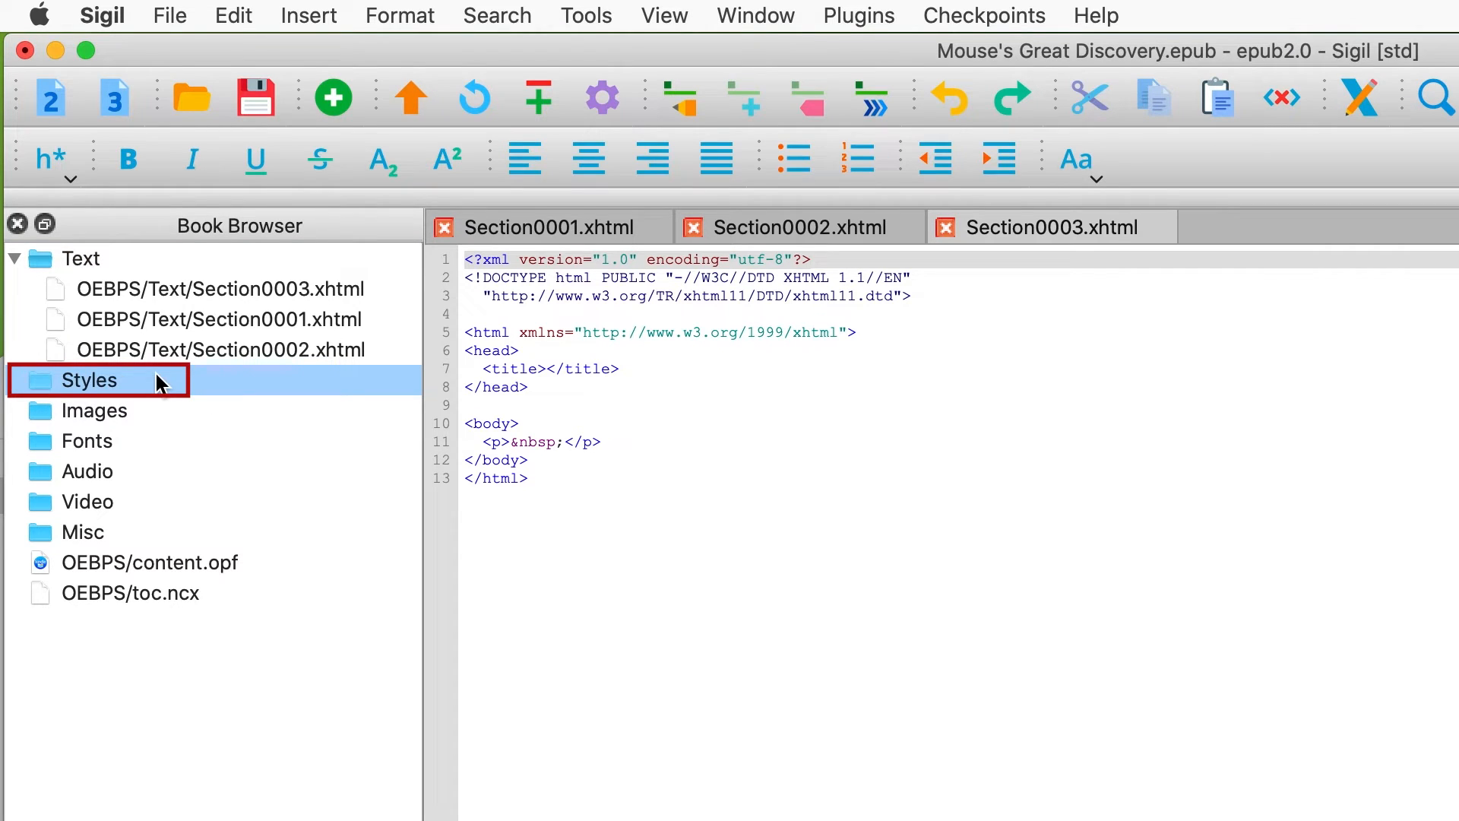
click(152, 408)
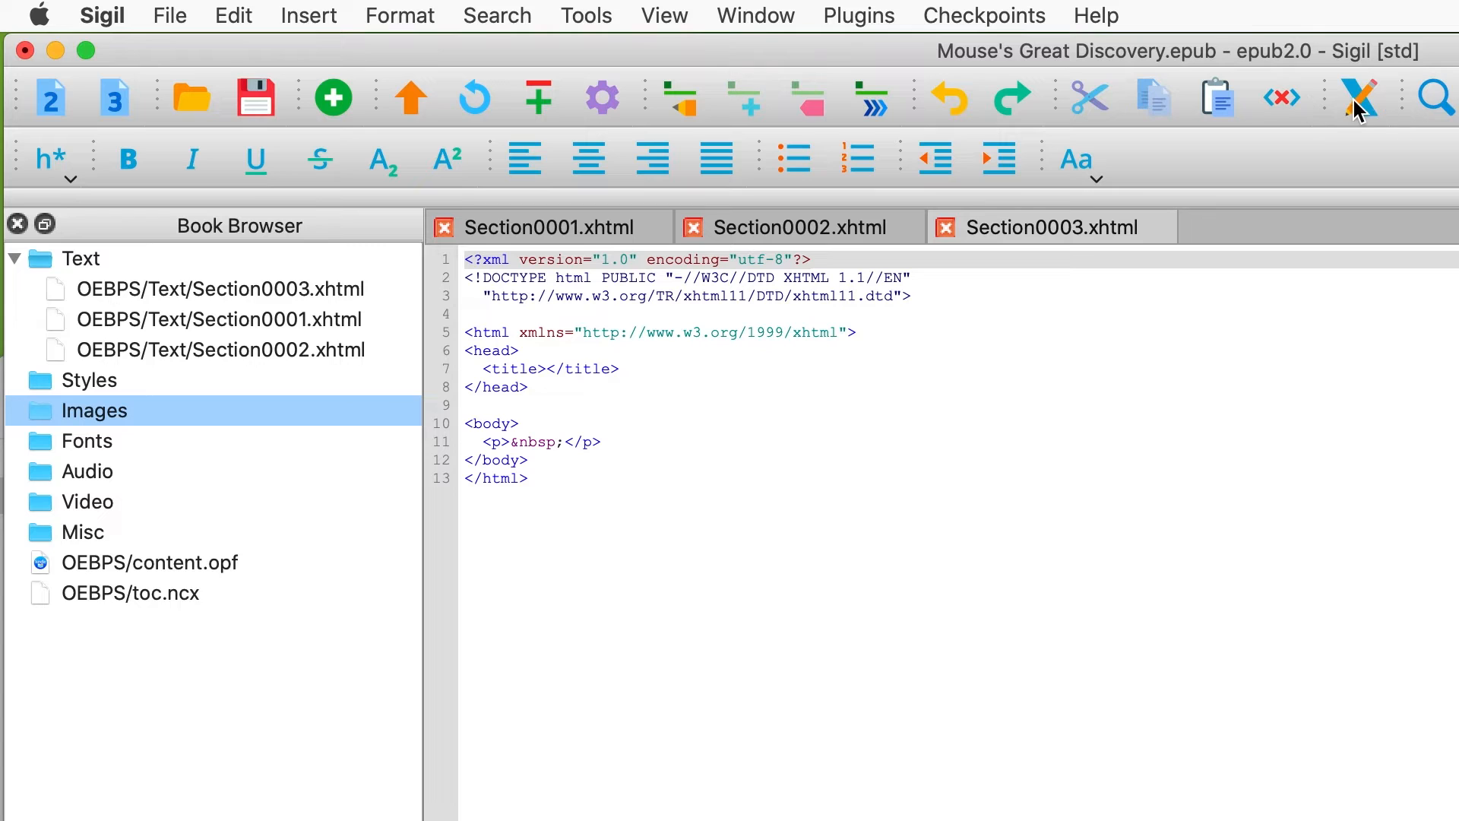
Replace the non-breaking space in Section0003.xhtml's body paragraph with the sample text "khkjh".
click(799, 371)
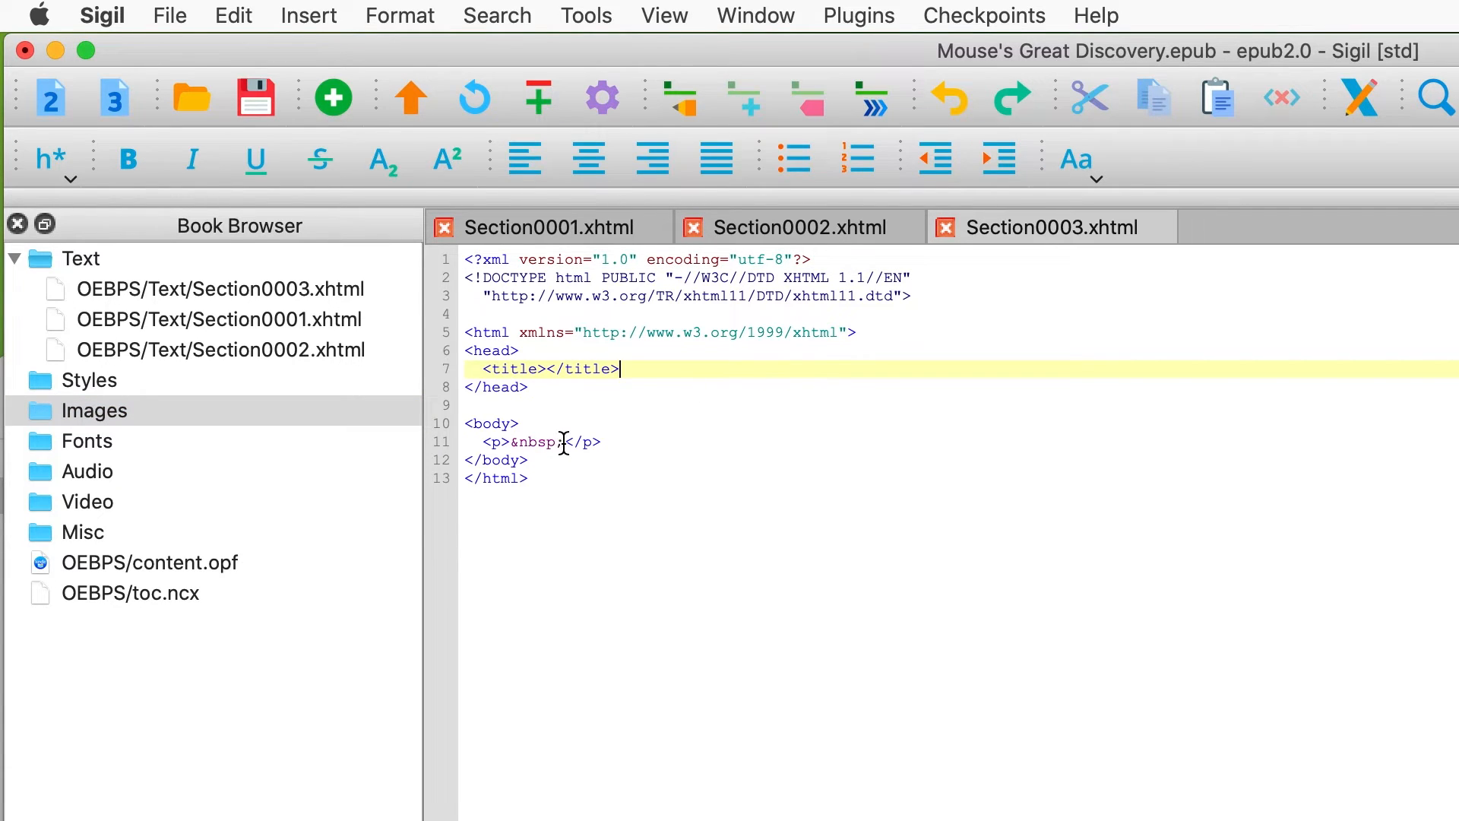
drag(564, 443, 509, 443)
text(kh)
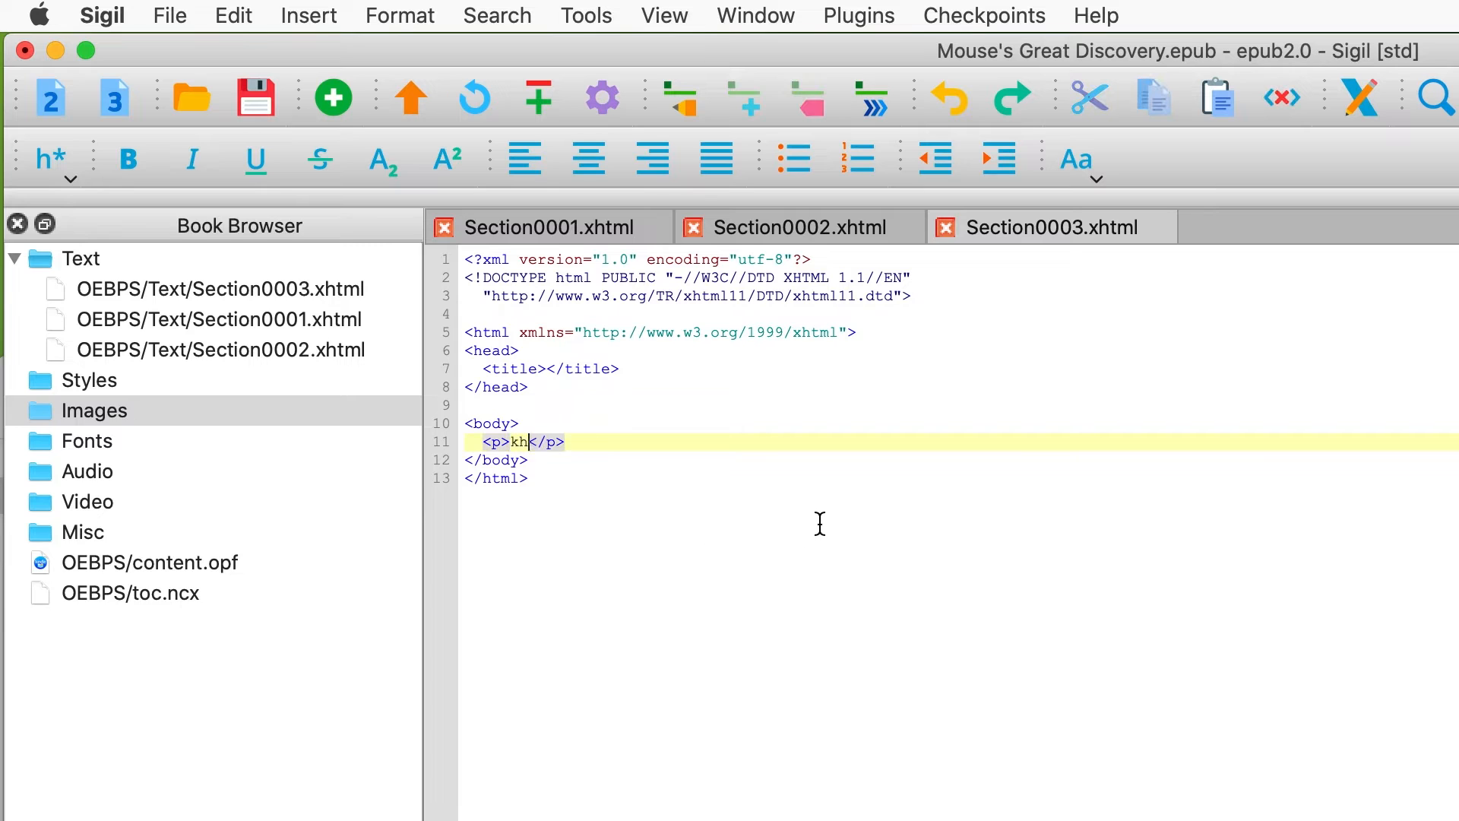
text(kjh)
Open PageEdit, check which sections its file selector offers, and close it to return to Sigil.
click(1360, 96)
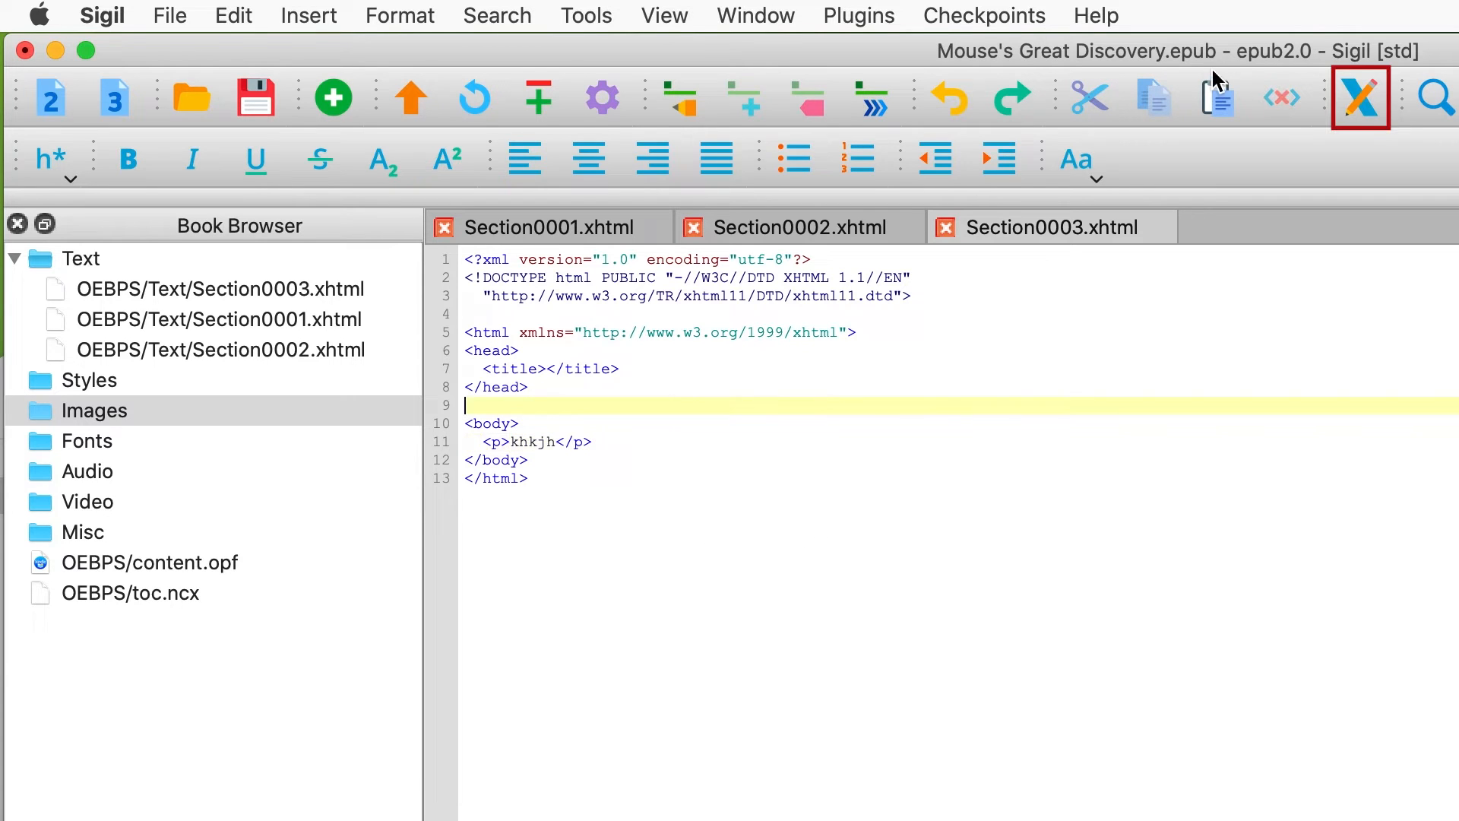
click(1361, 95)
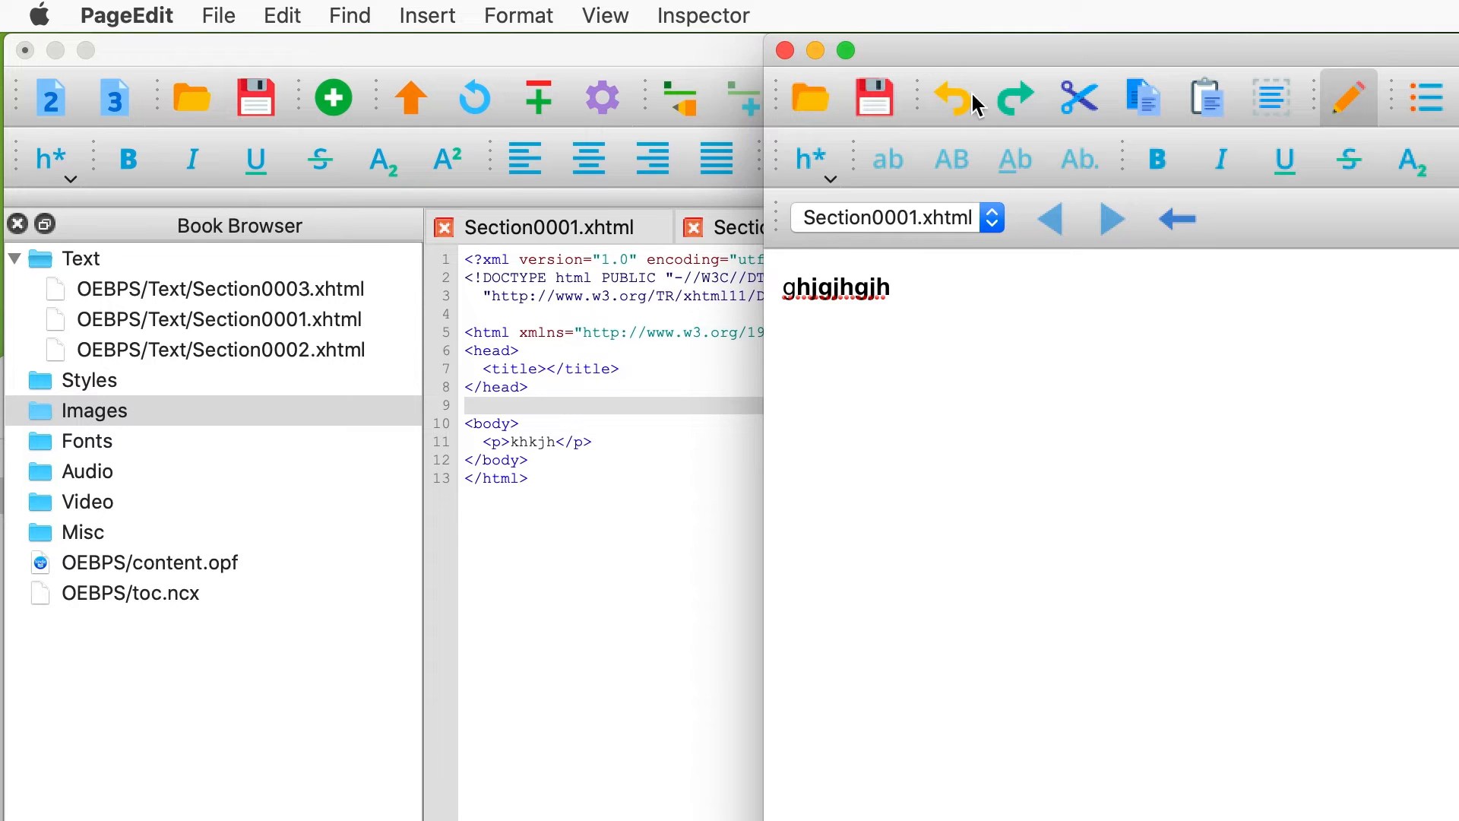
click(993, 218)
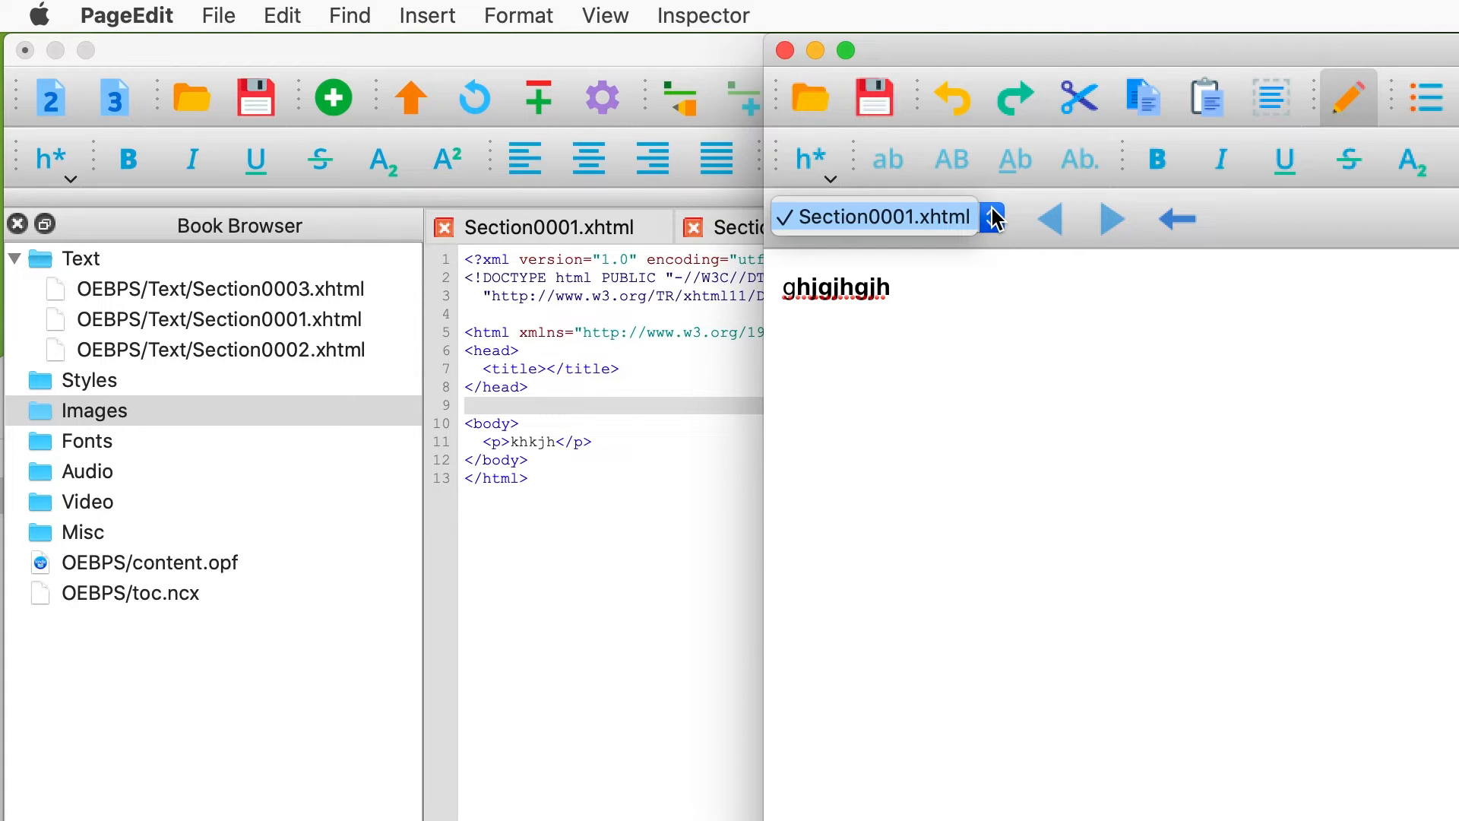
click(993, 218)
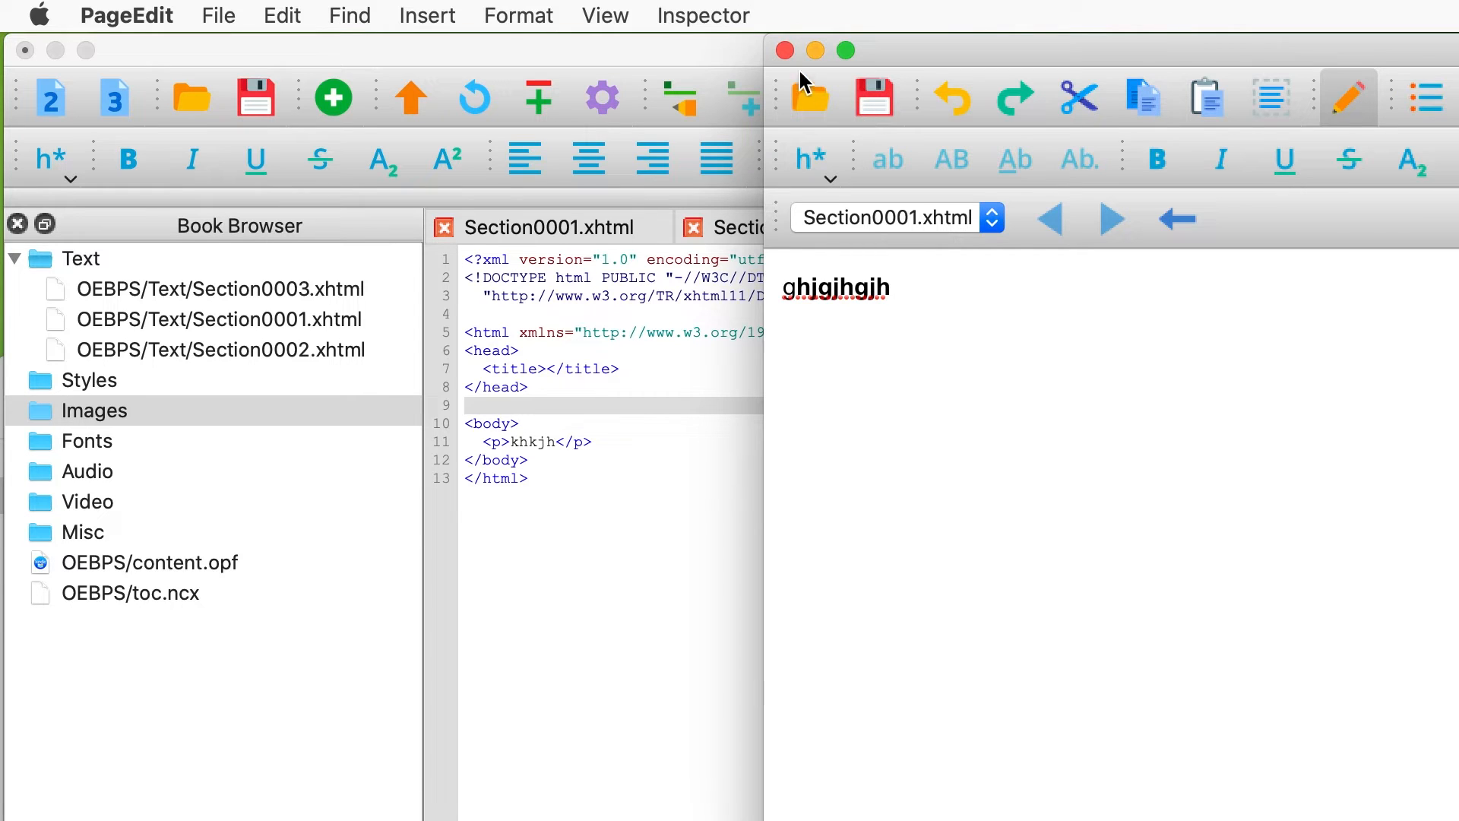
click(784, 51)
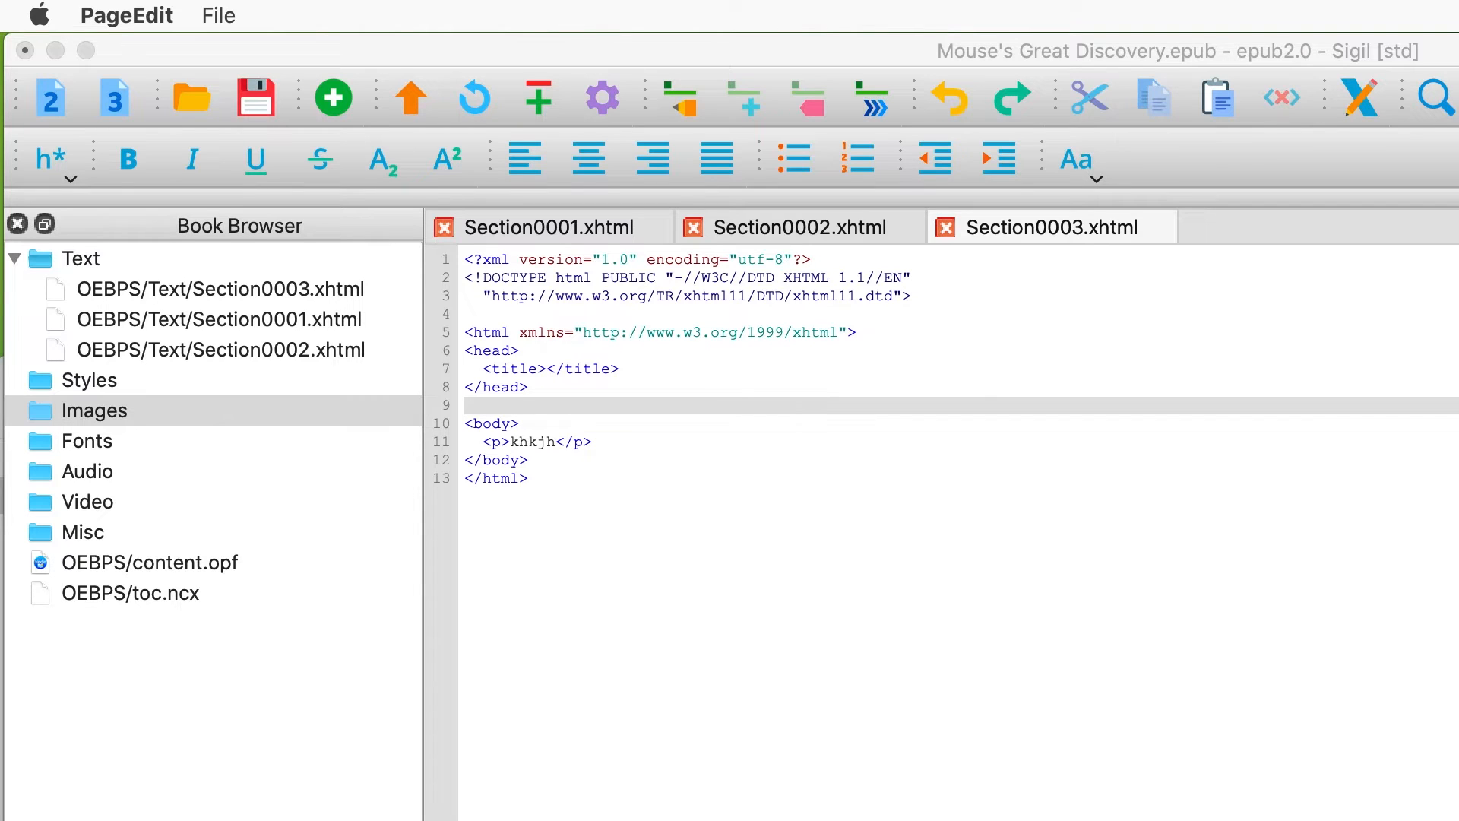
click(530, 478)
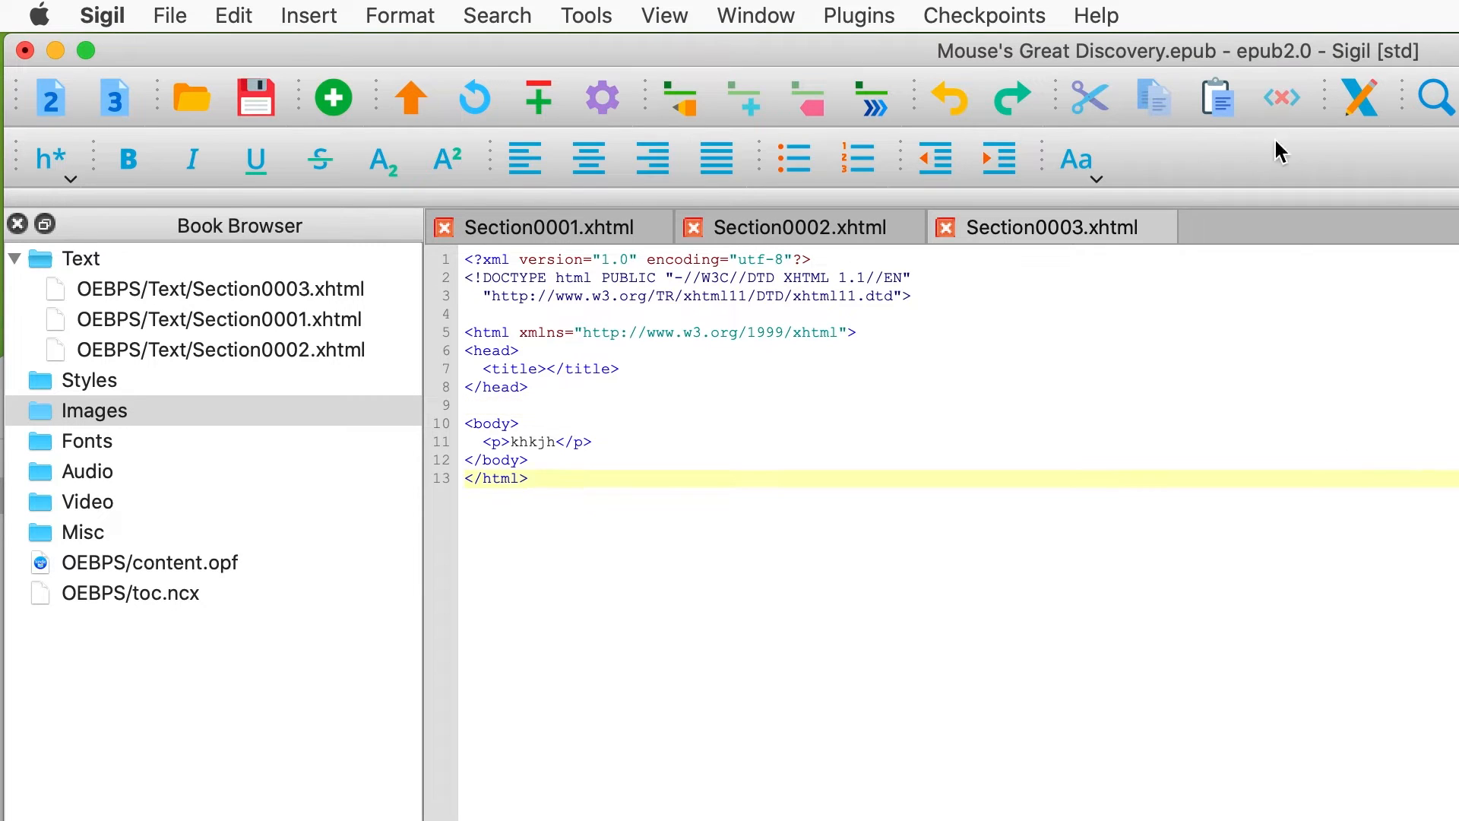
click(1351, 106)
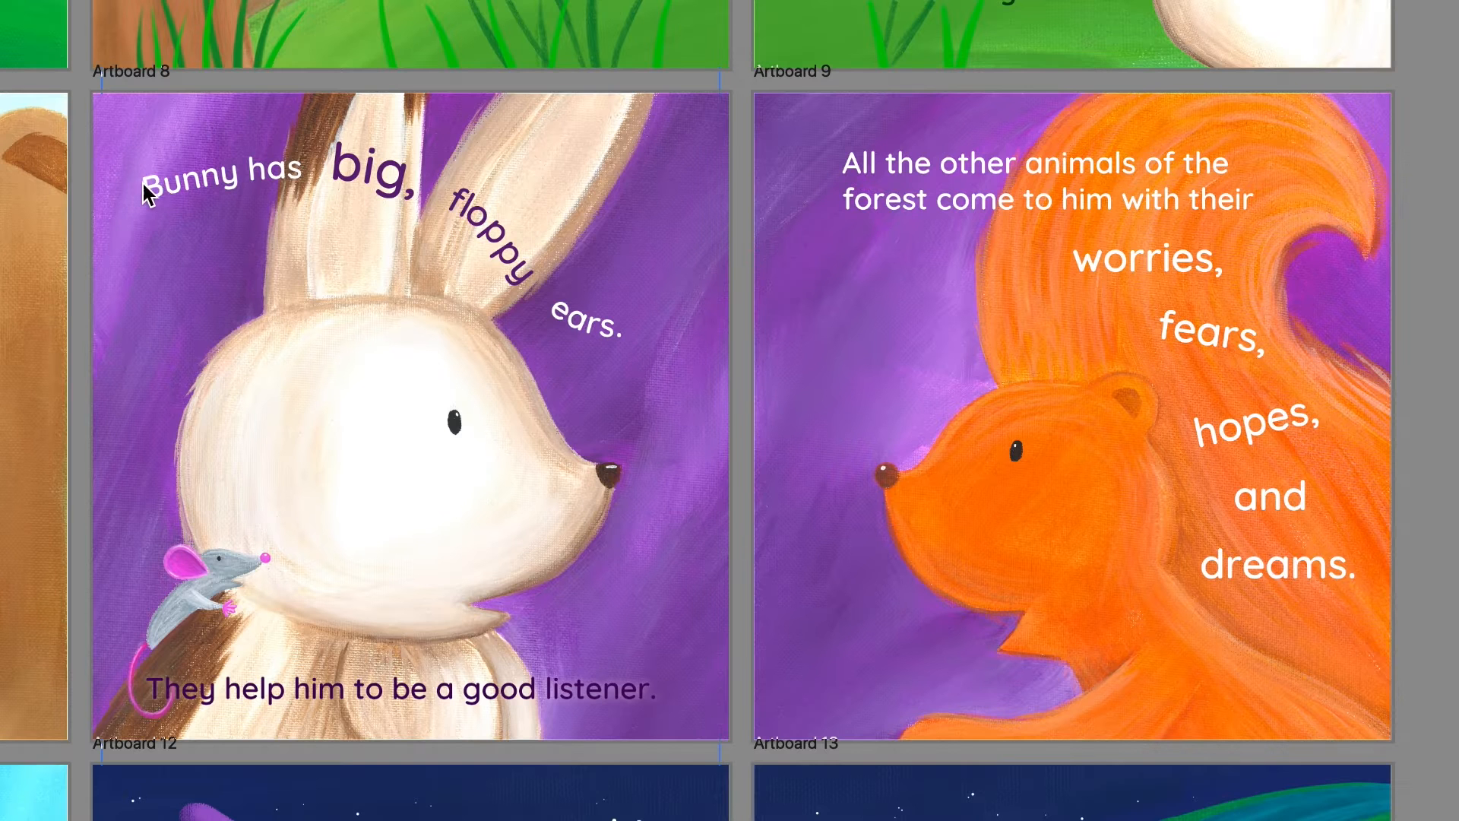
mouse_move(171, 185)
mouse_down()
mouse_move(161, 167)
mouse_move(199, 211)
mouse_move(162, 194)
mouse_up()
drag(885, 221, 871, 208)
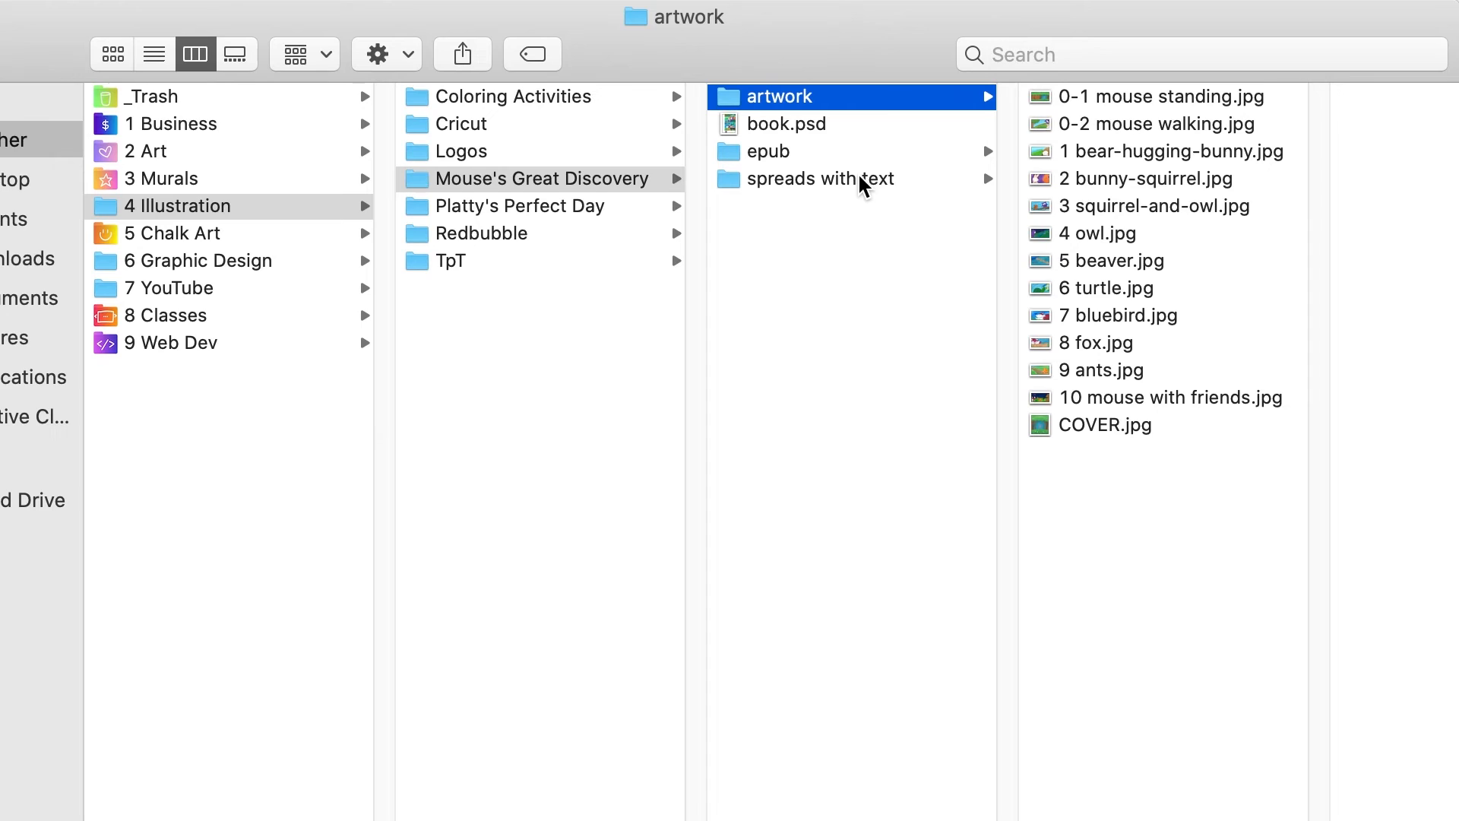
In Finder, compare the PSD pages in "spreads with text" with the JPG illustrations in "artwork", previewing several files.
click(863, 182)
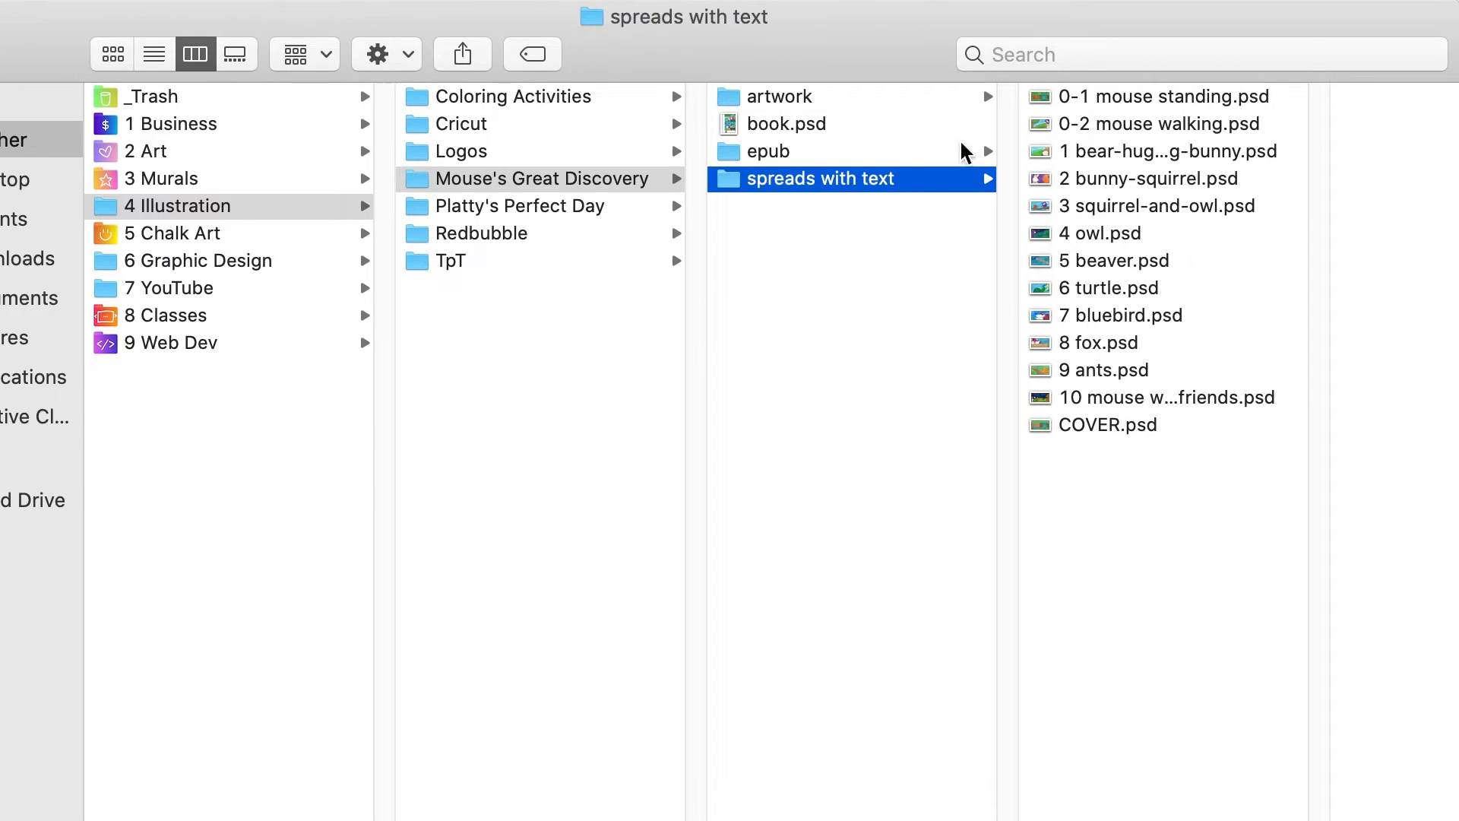
click(1086, 343)
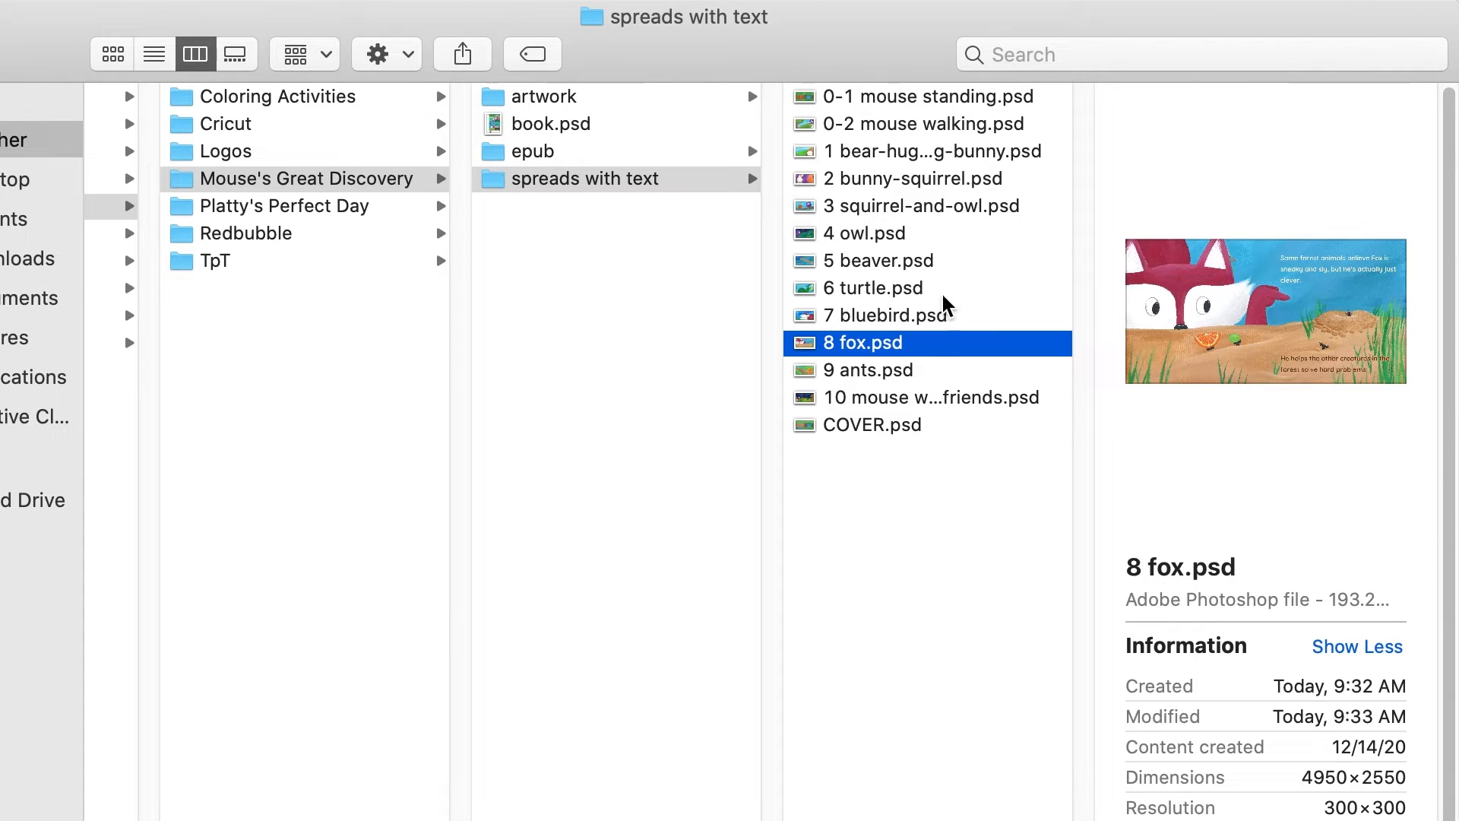
click(584, 98)
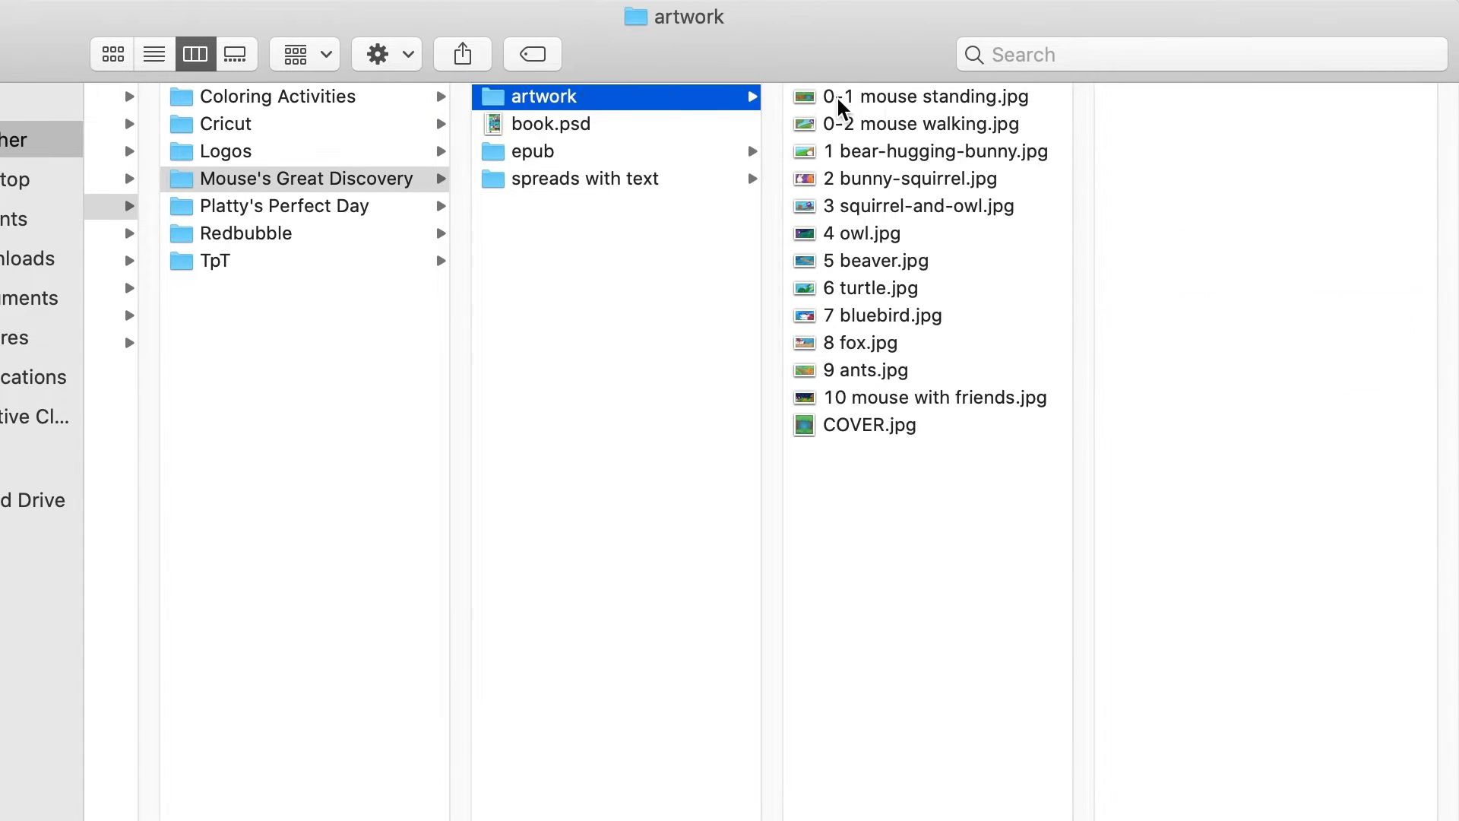
click(887, 178)
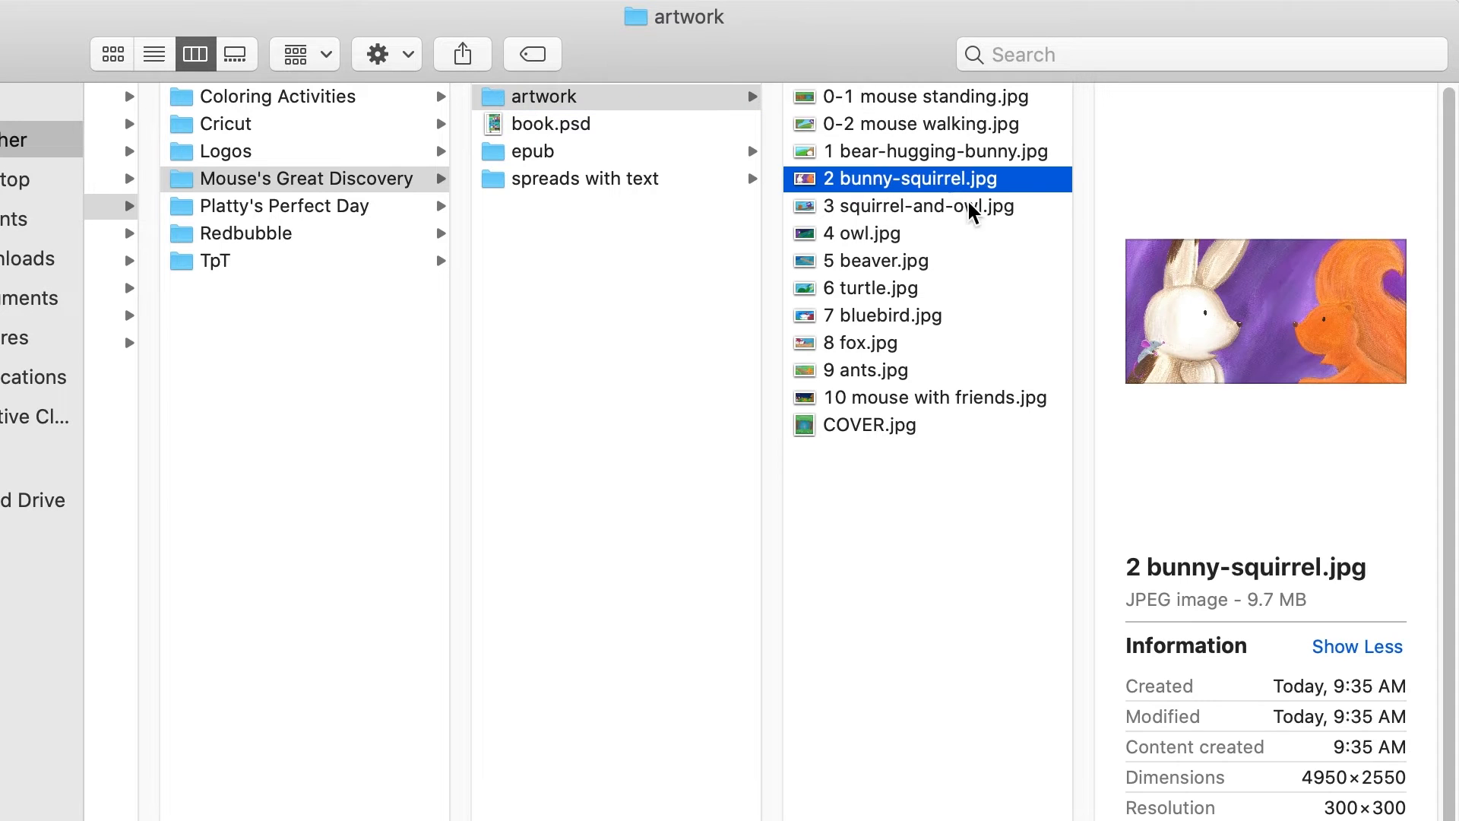
click(873, 207)
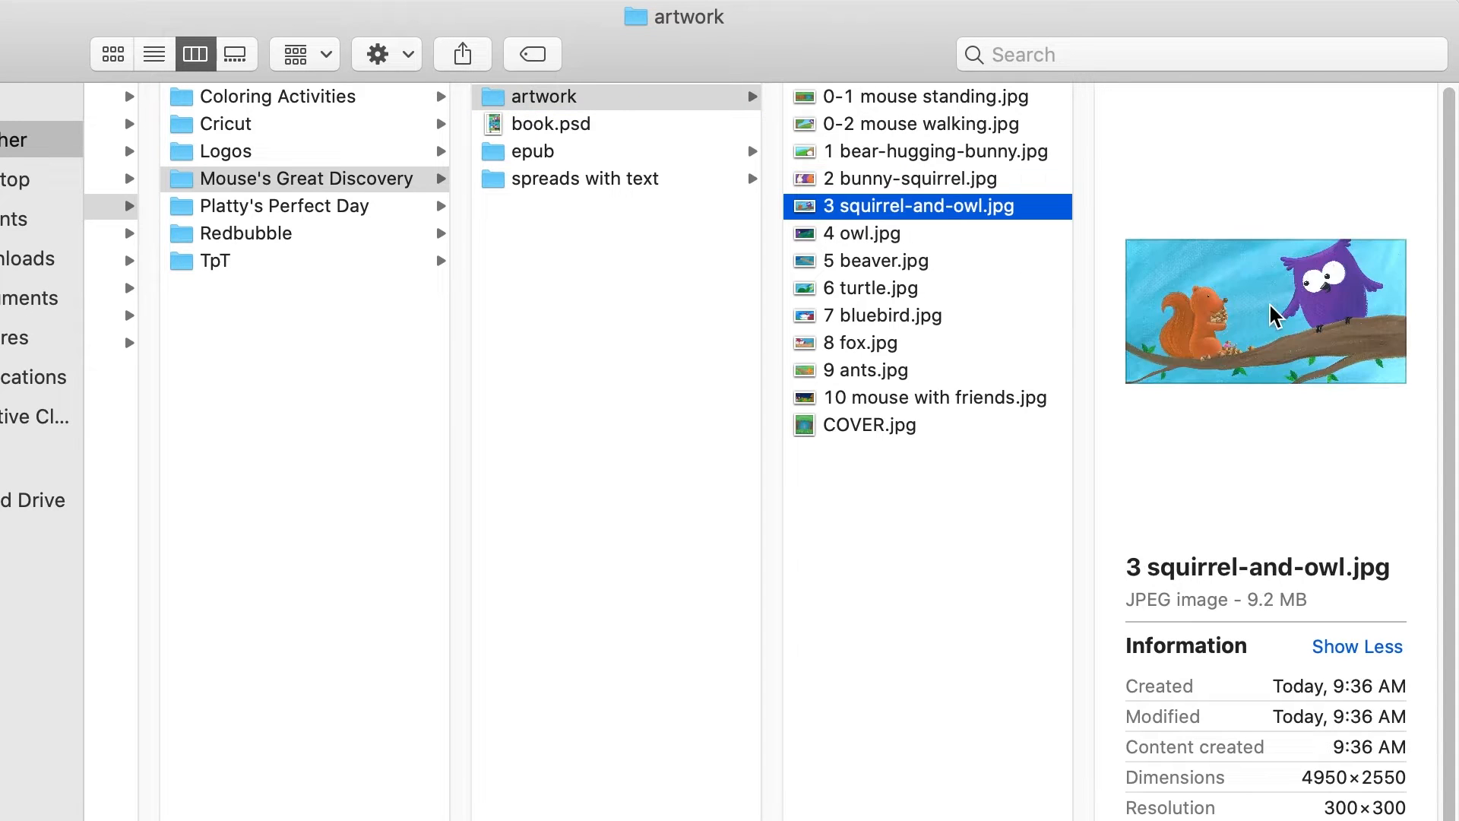
click(894, 233)
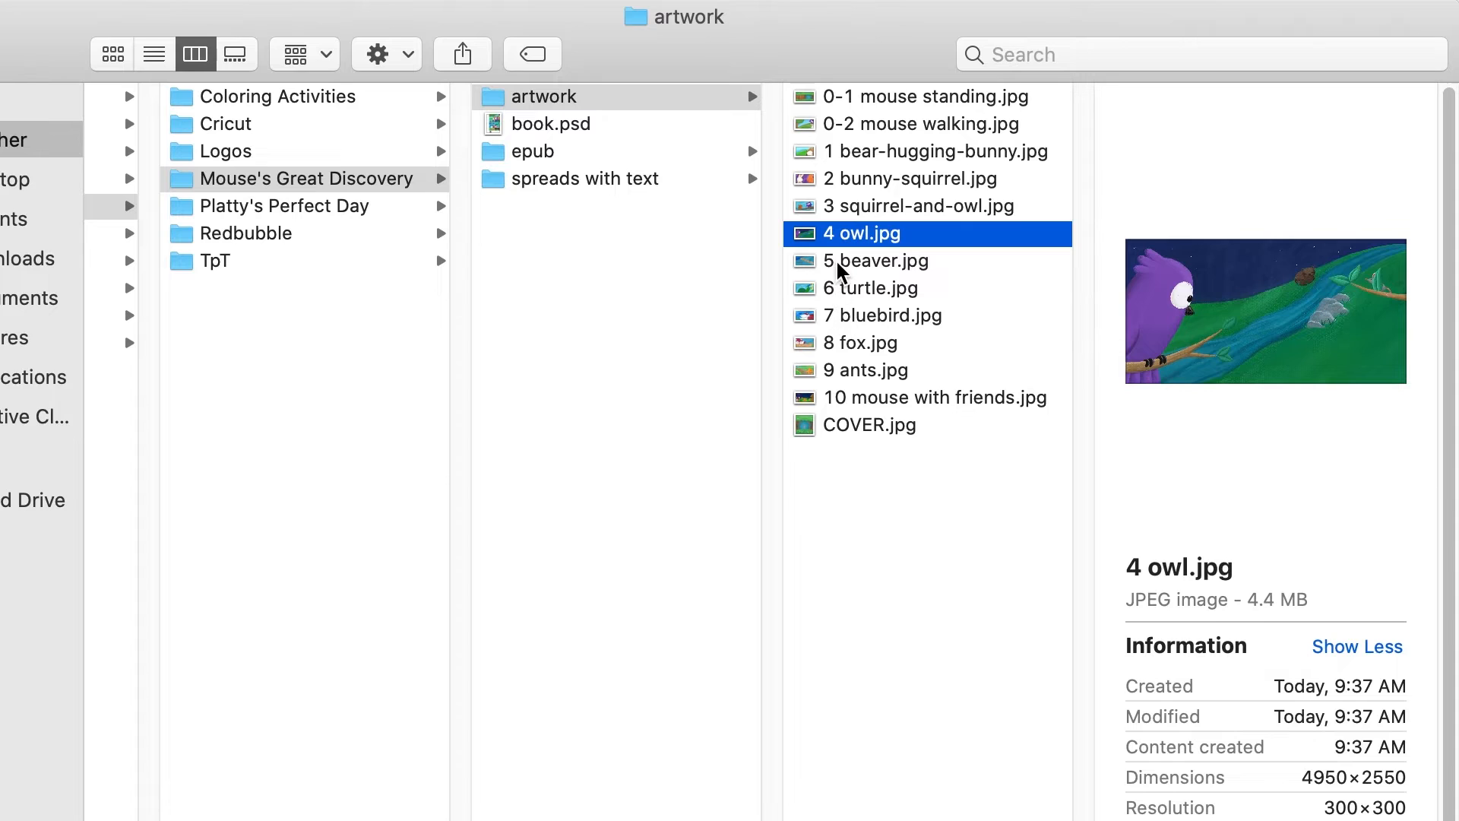
click(836, 260)
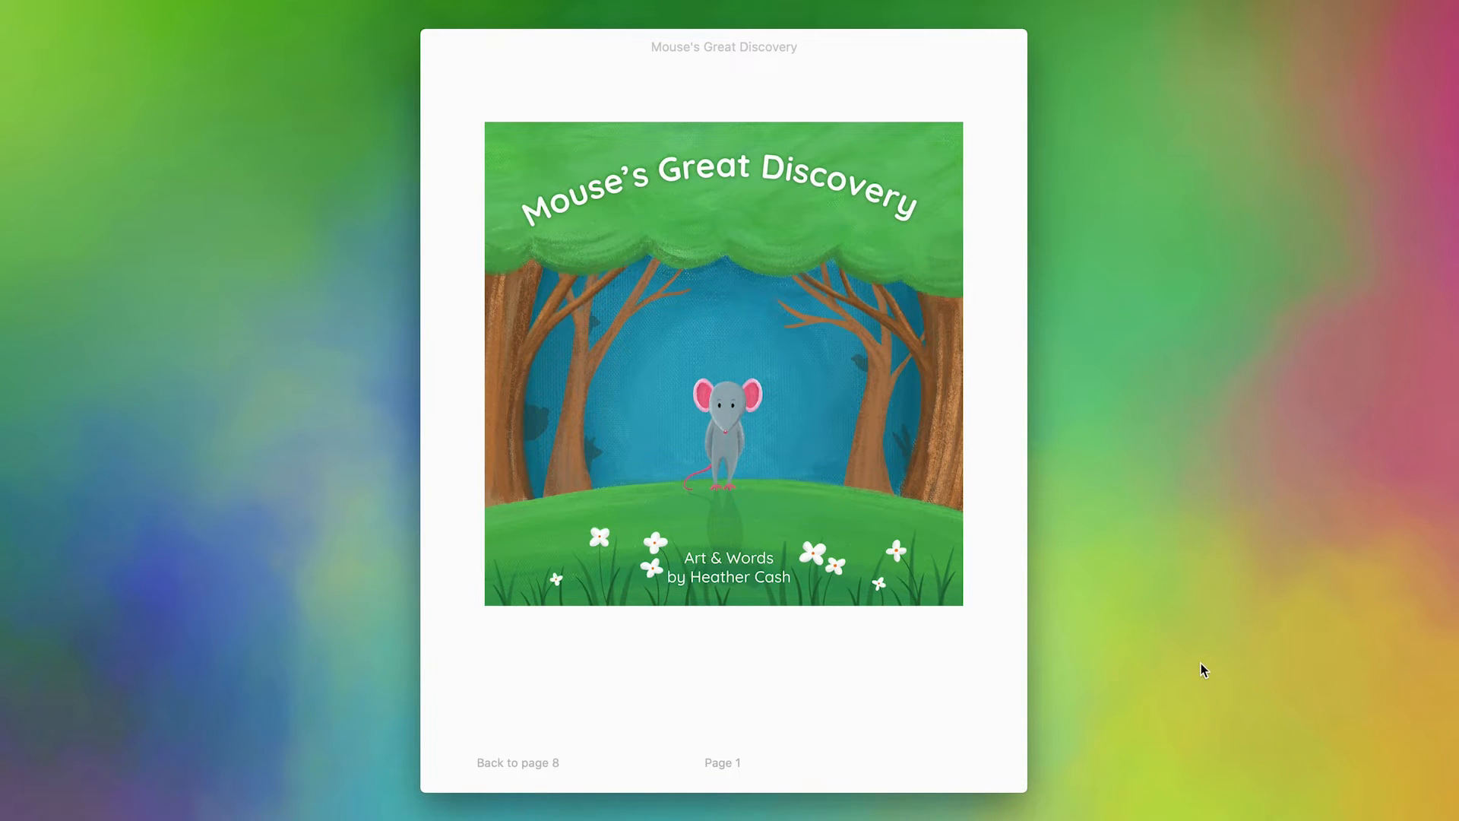
Page through the Mouse's Great Discovery ebook from the cover past the copyright, dedication and first illustrated story pages.
click(1006, 430)
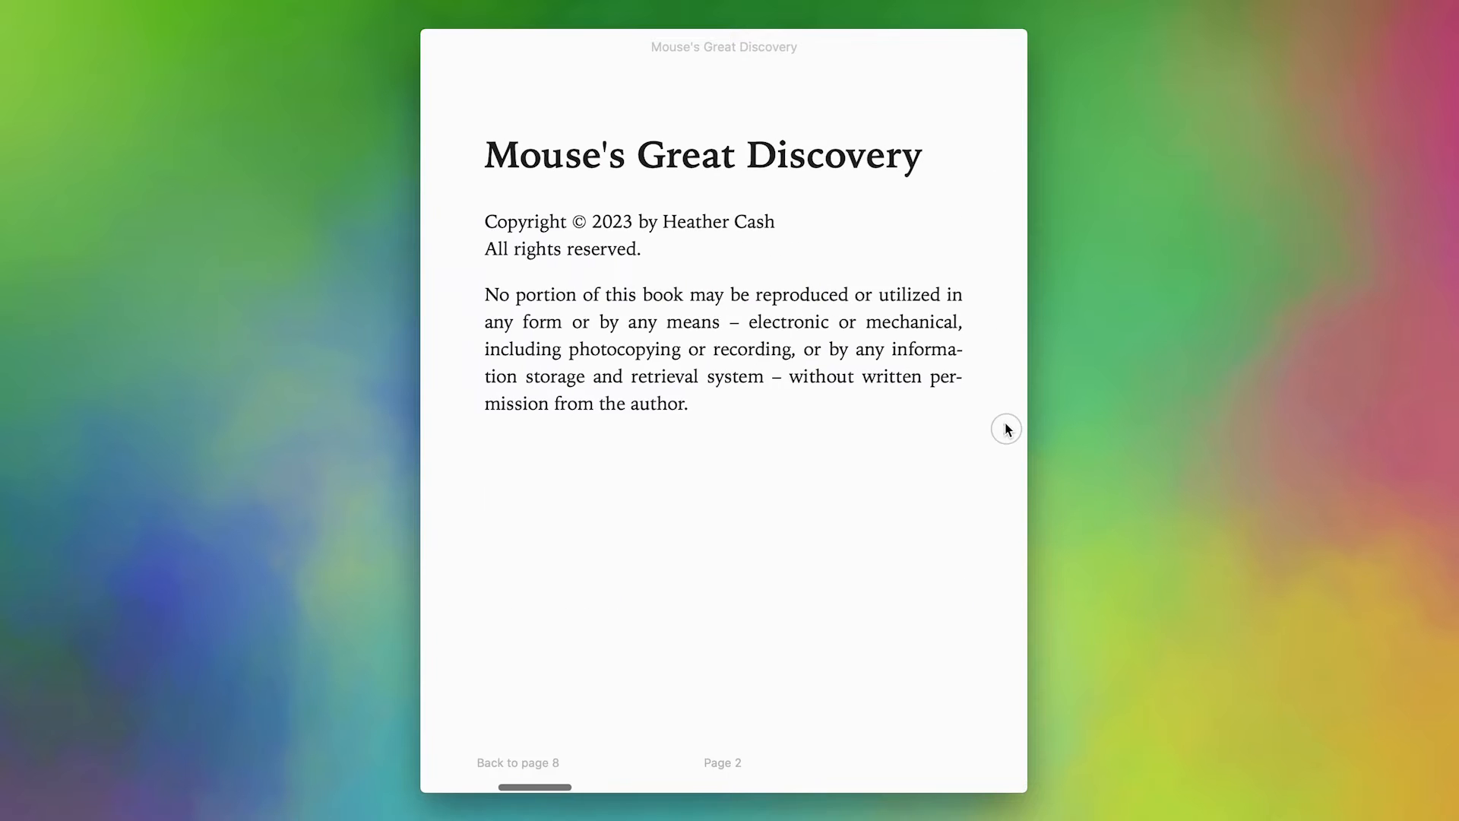
click(1006, 429)
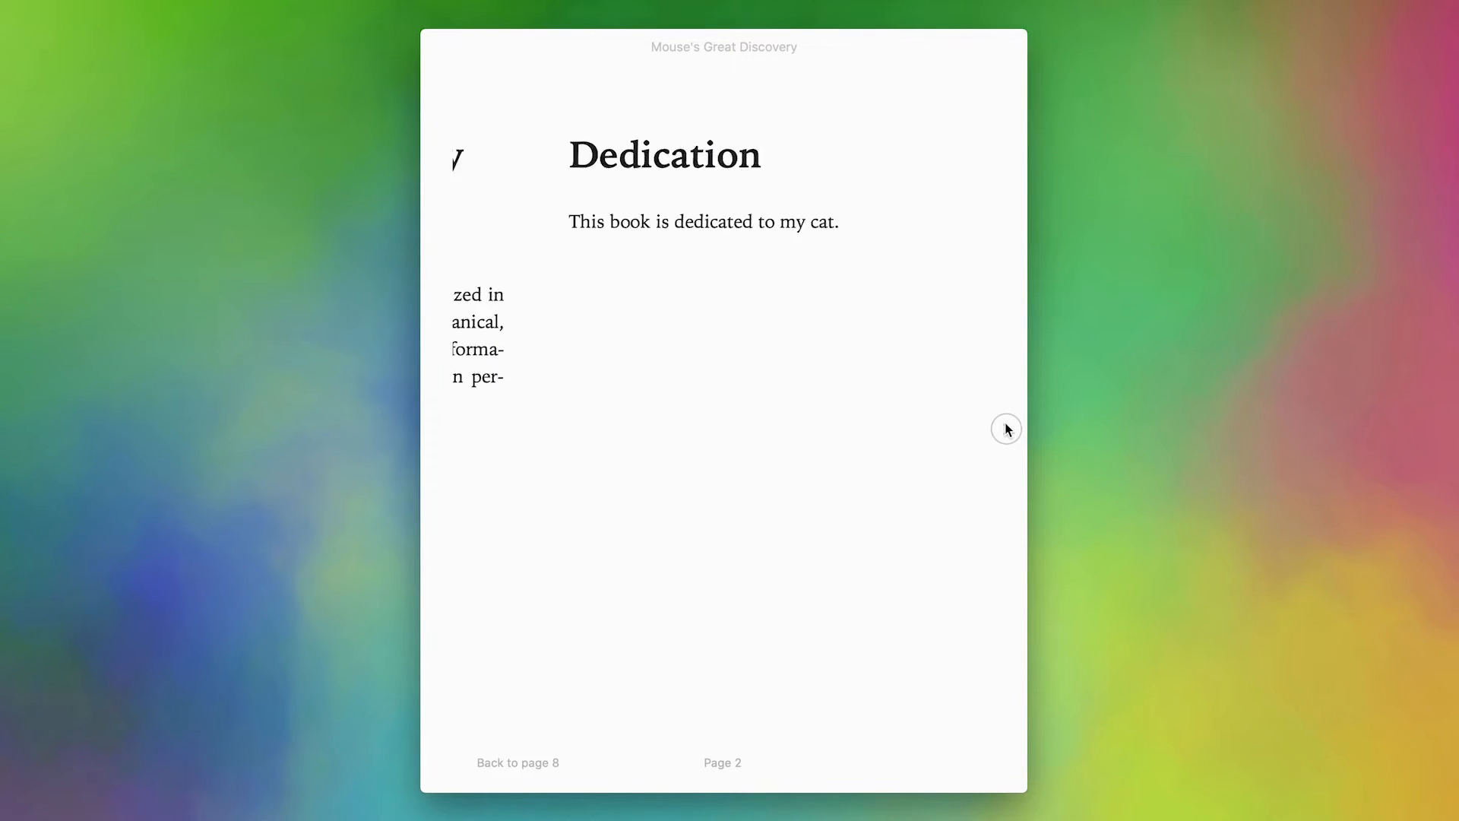
click(1007, 430)
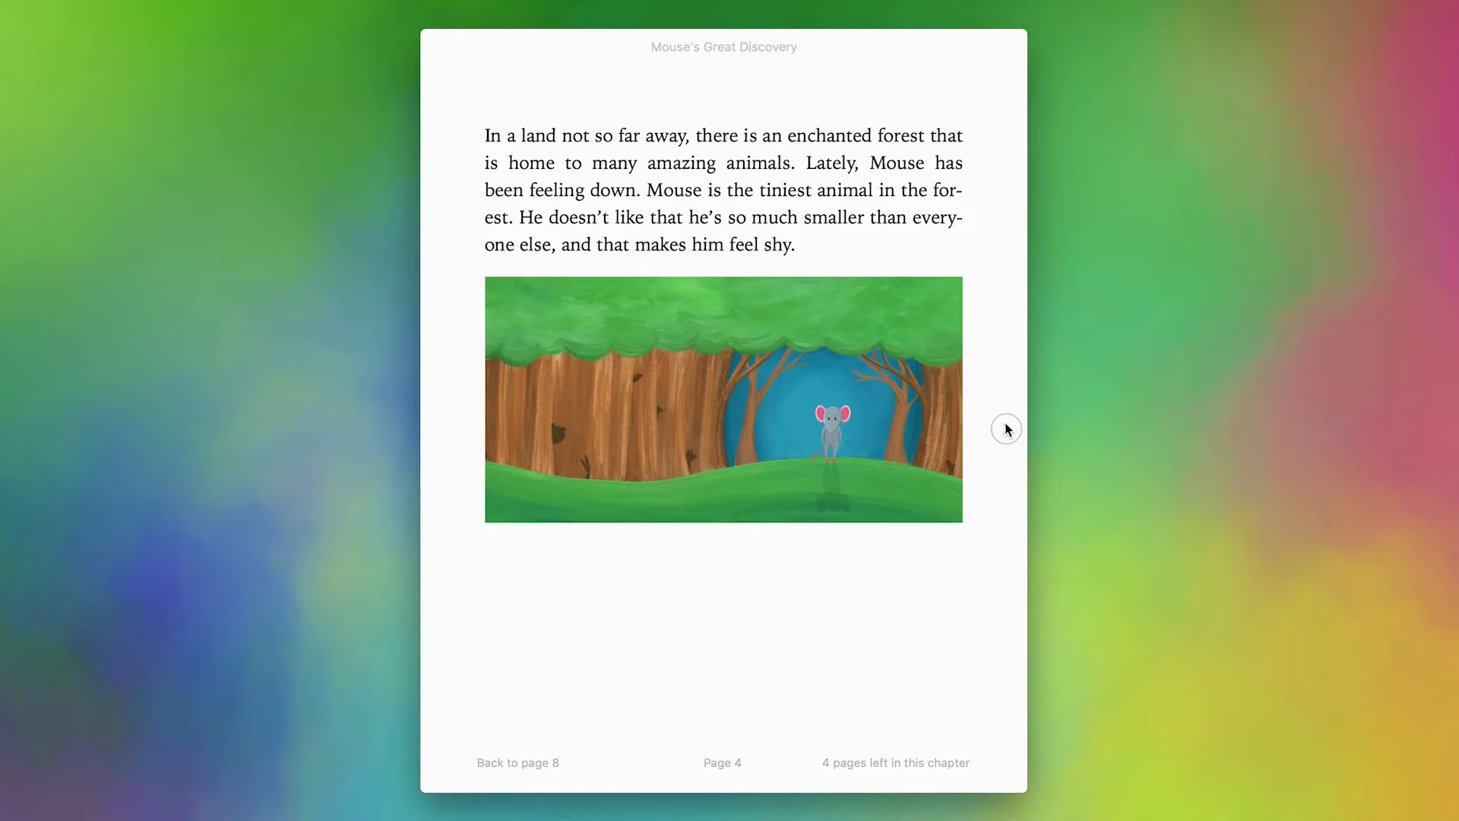
click(1006, 430)
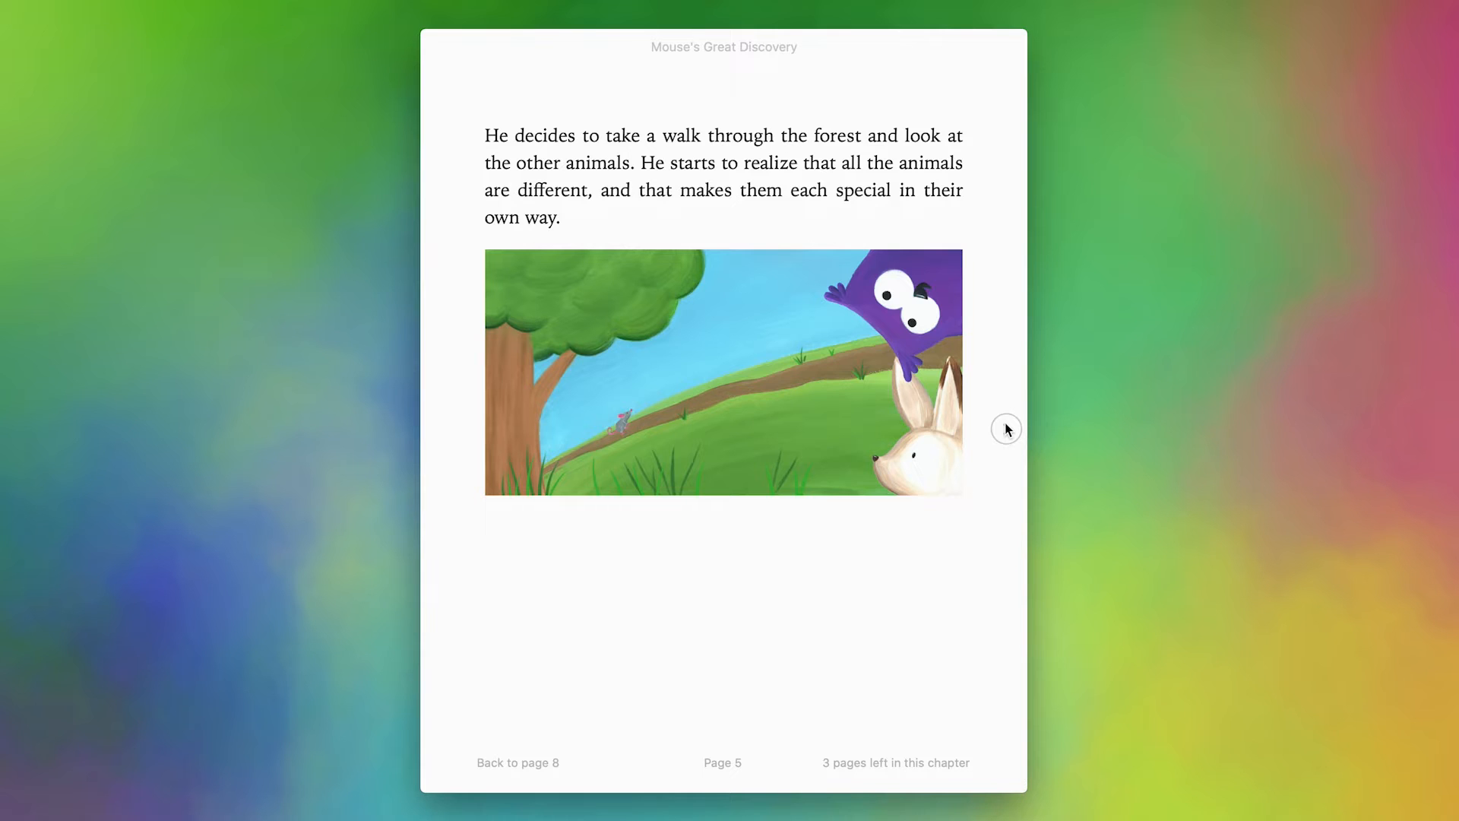
click(1007, 429)
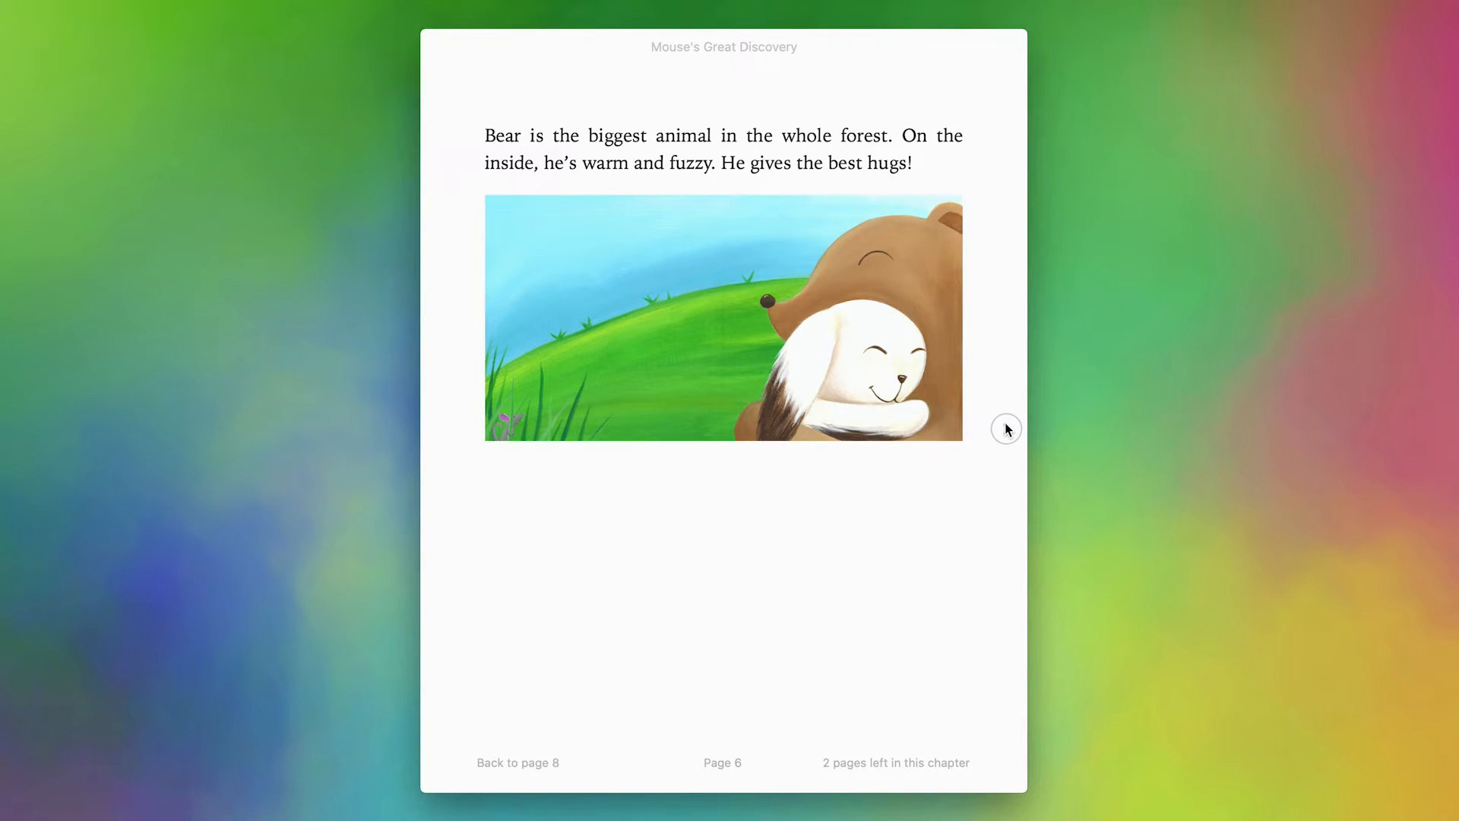
click(1006, 429)
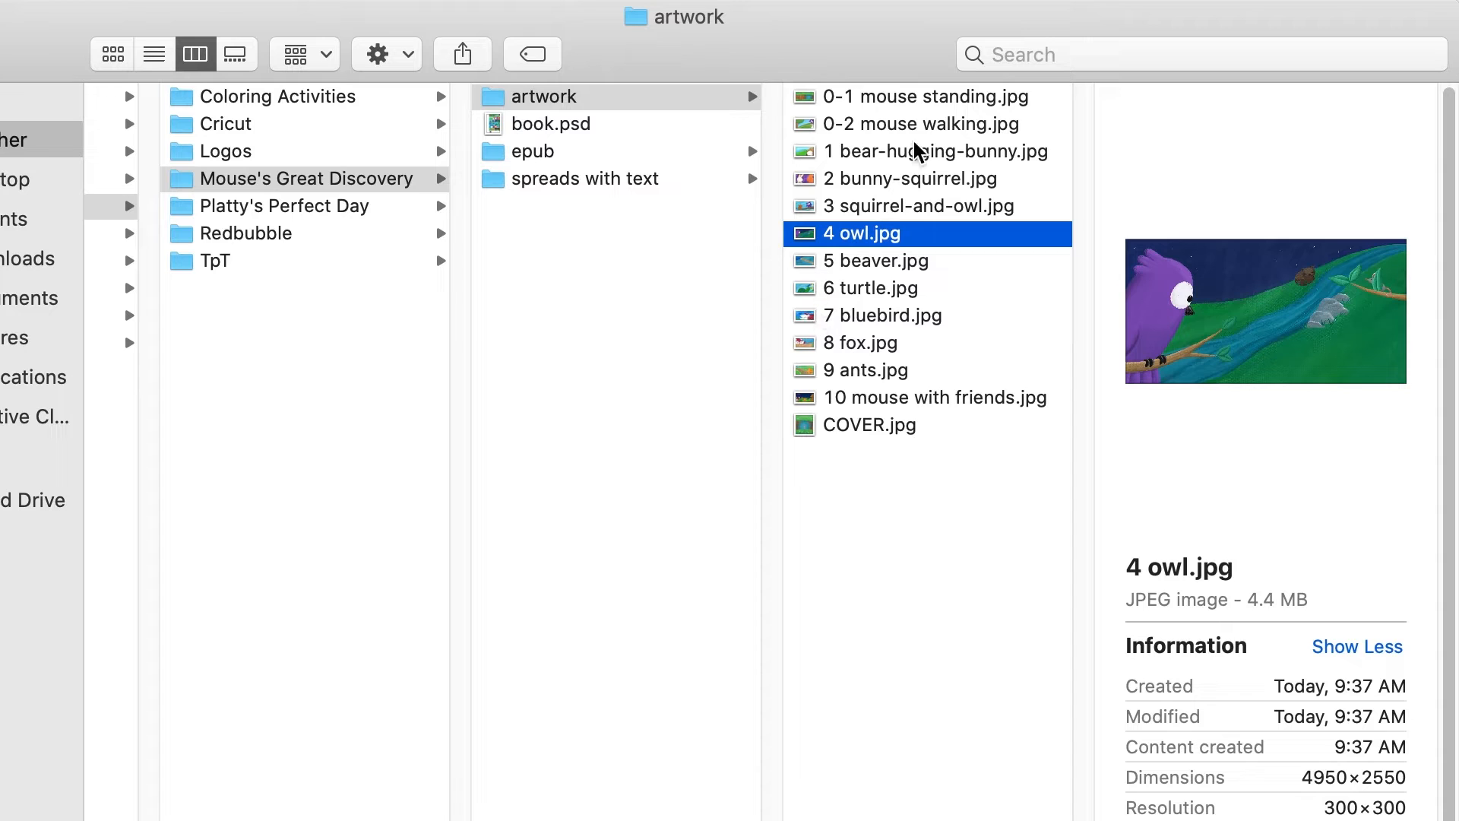
Preview illustrations in Finder's artwork folder, including 0-1 mouse standing.jpg, 3 squirrel-and-owl.jpg and 9 ants.jpg.
click(924, 98)
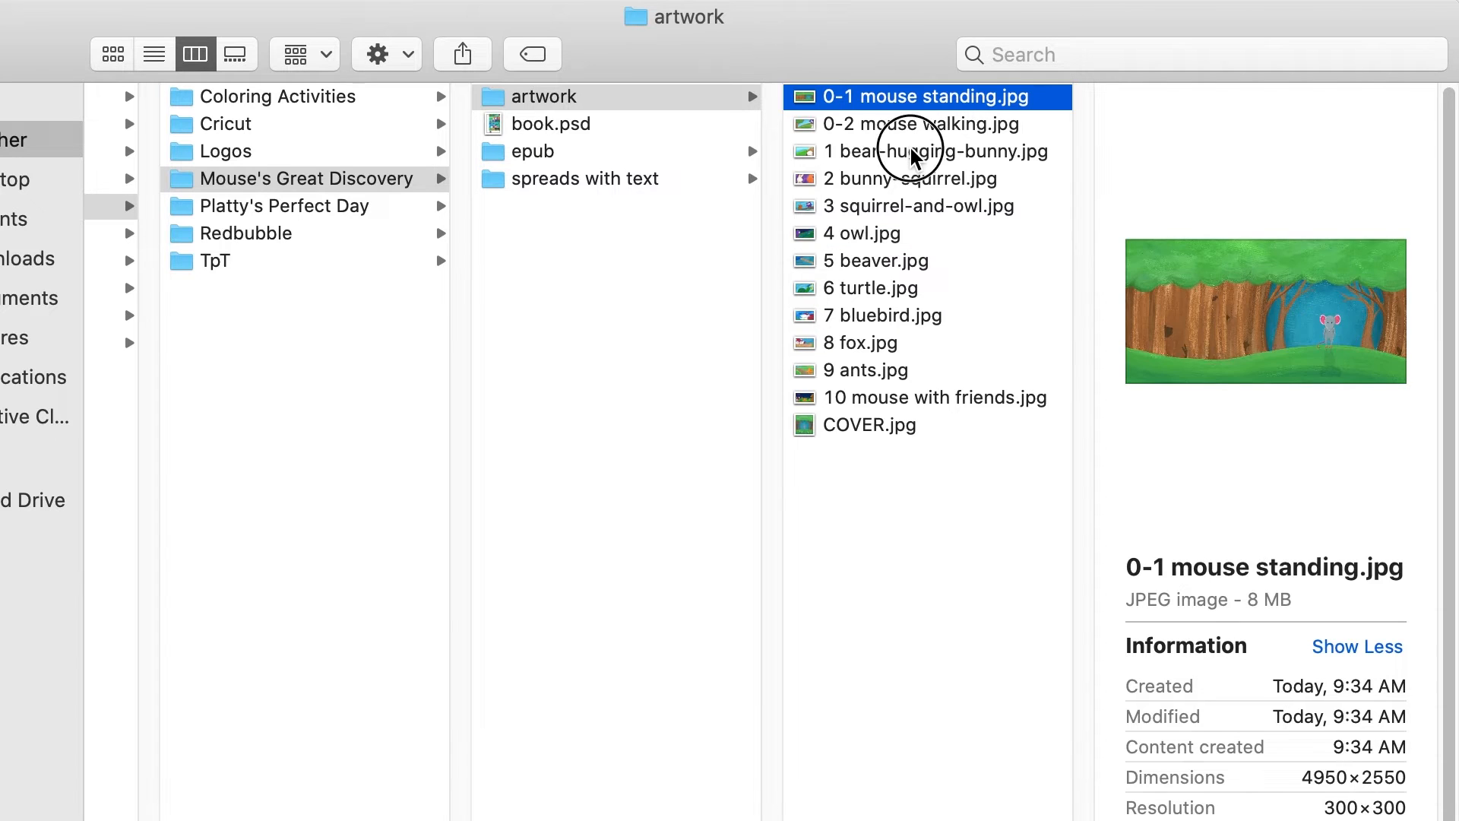
click(909, 148)
click(897, 212)
click(879, 266)
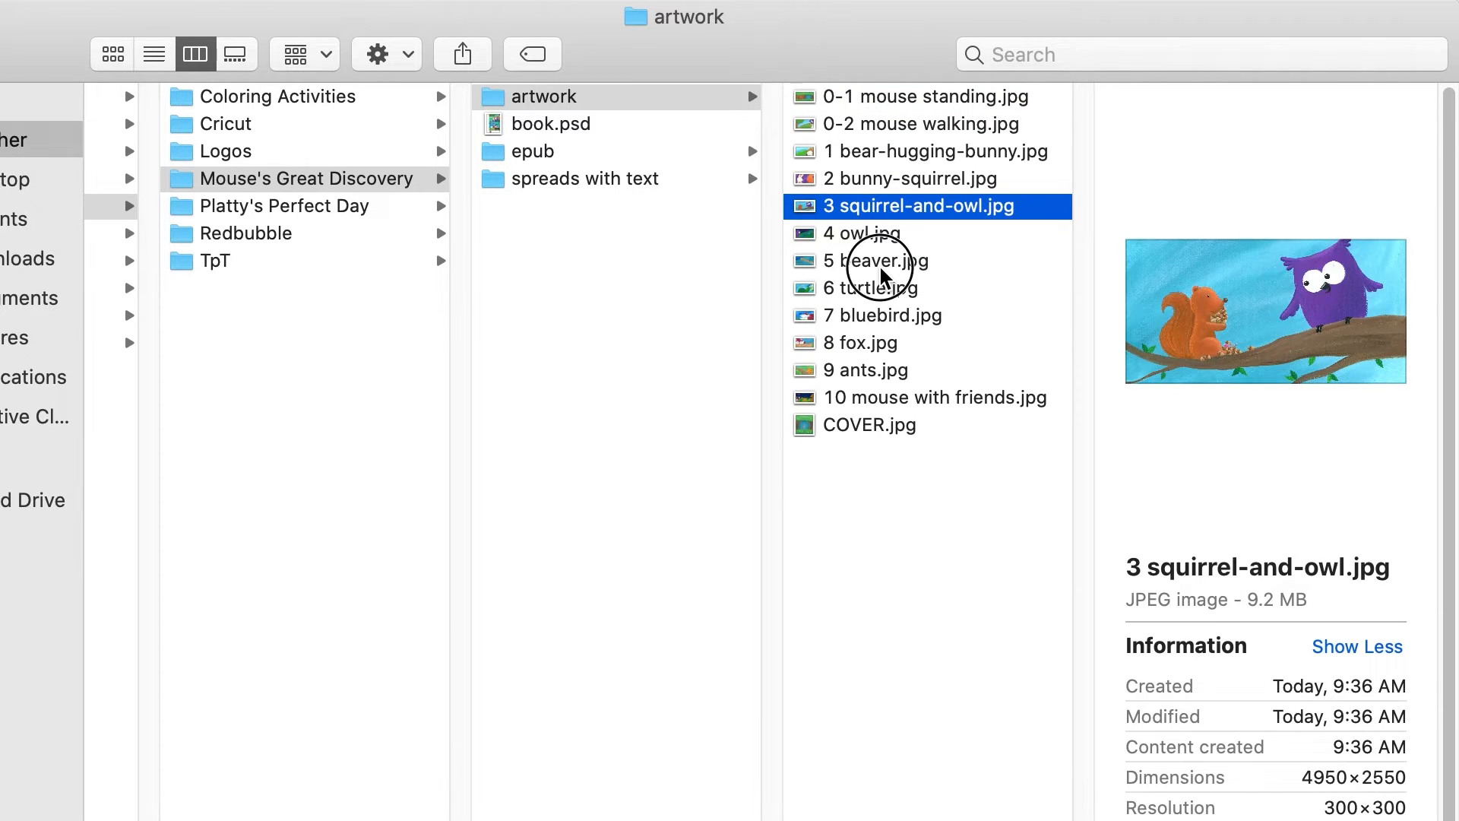
click(881, 372)
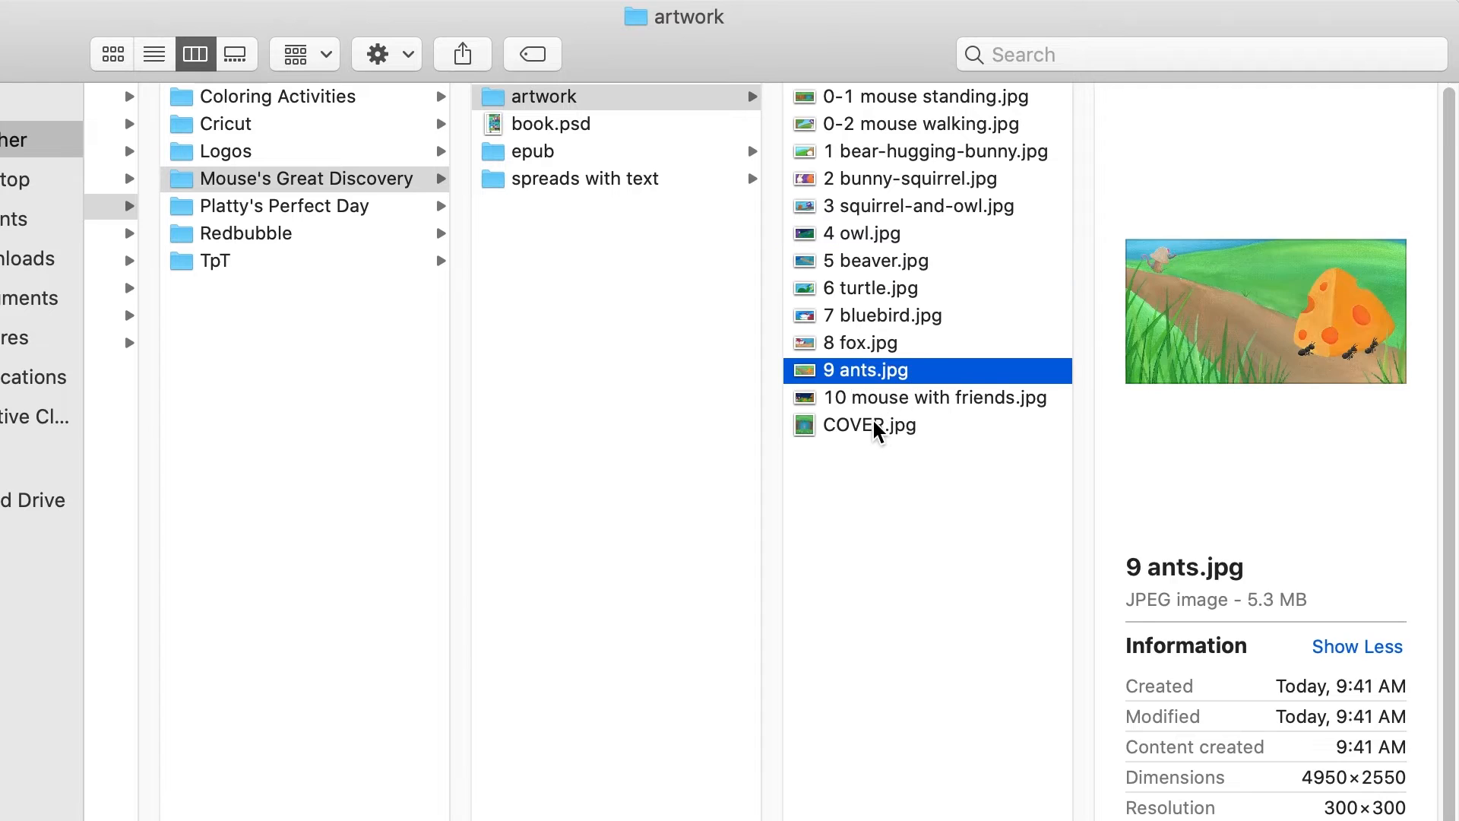
Preview 10 mouse with friends.jpg and COVER.jpg in the artwork folder.
click(874, 399)
click(819, 429)
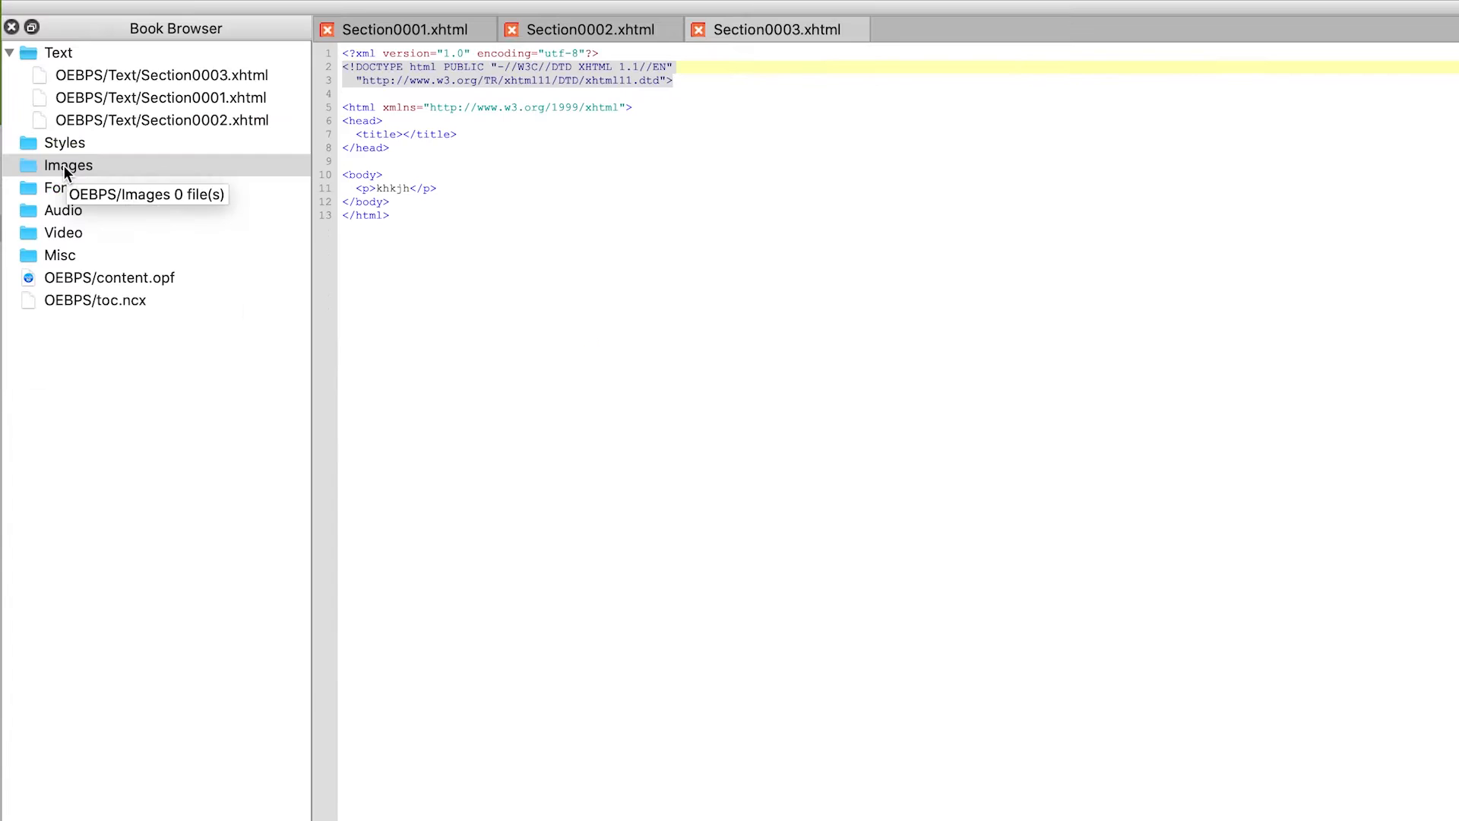
In Sigil, add all the JPG files from the artwork folder, 0-1 mouse standing.jpg through COVER.jpg, to the book's Images folder.
right_click(89, 386)
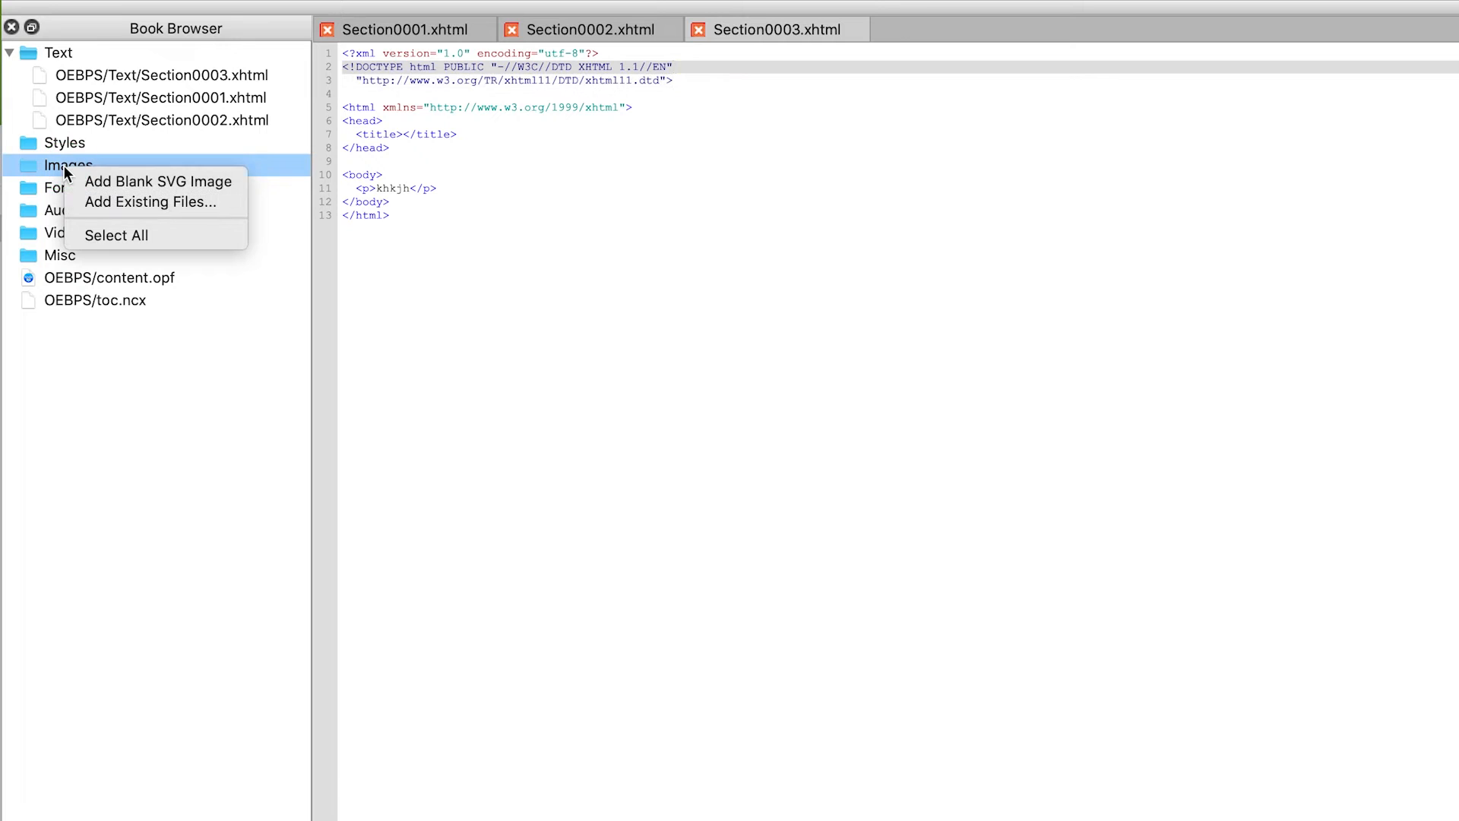
click(152, 200)
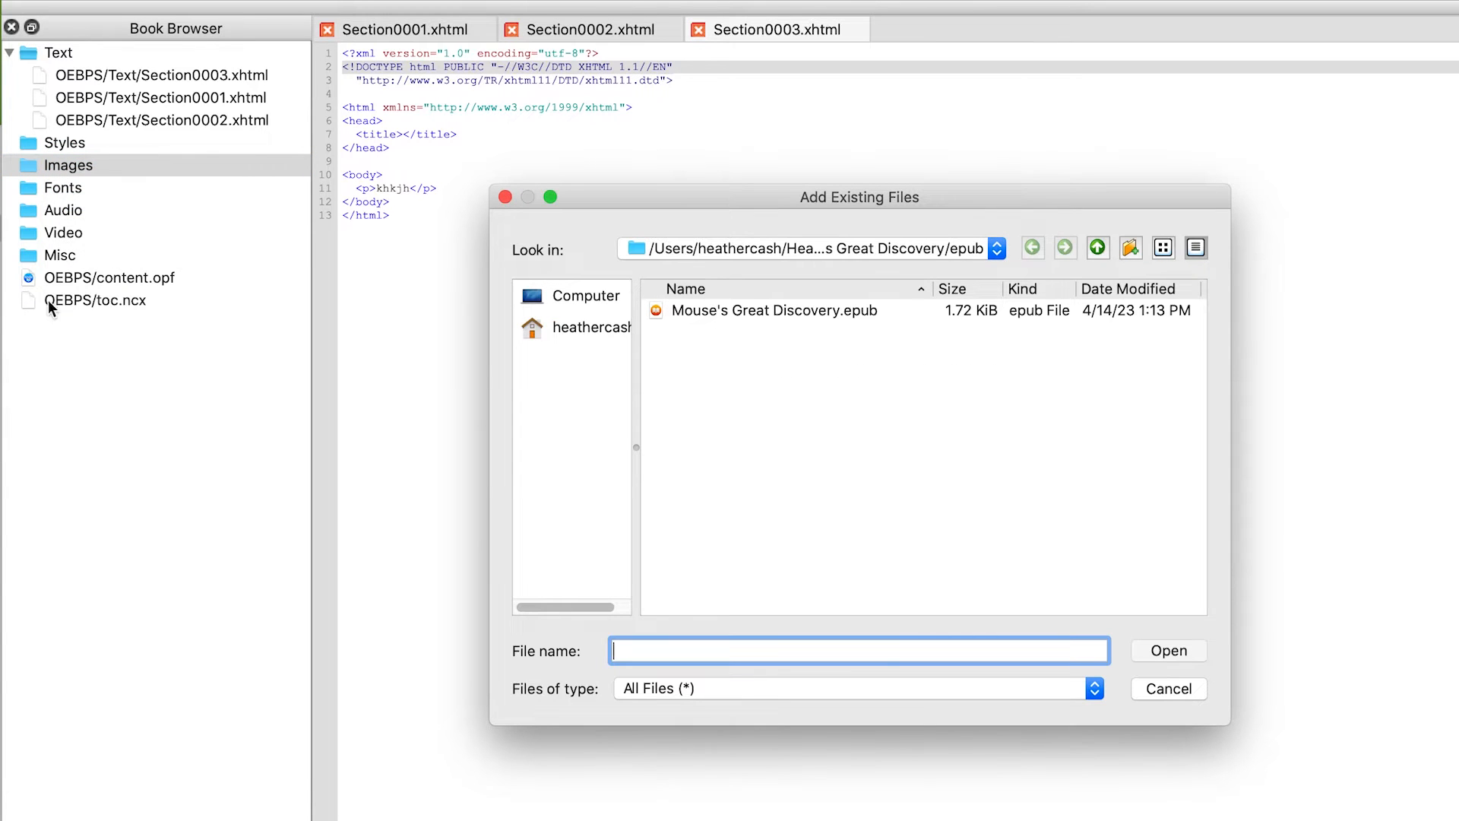
click(928, 250)
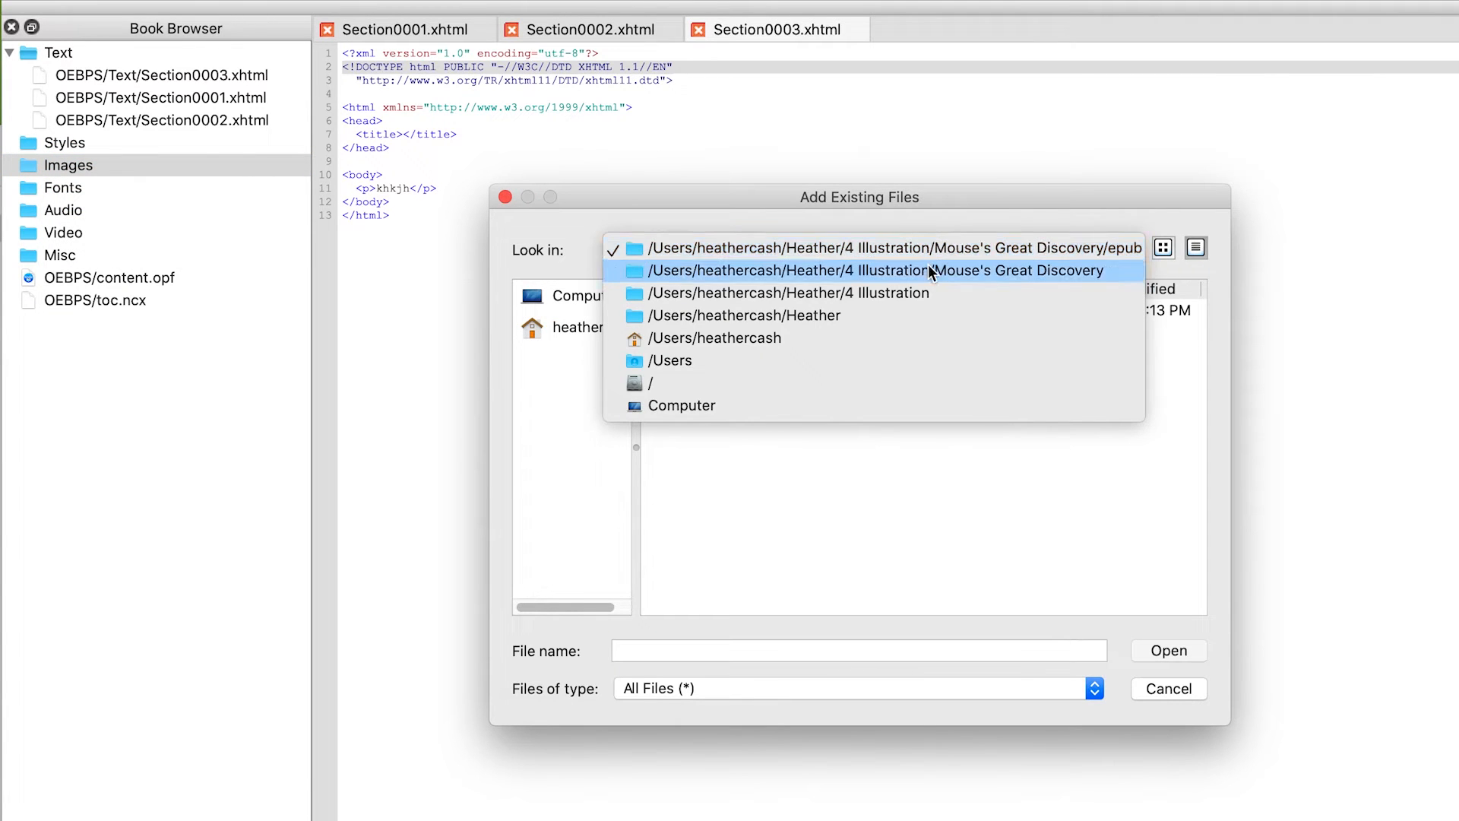
click(928, 270)
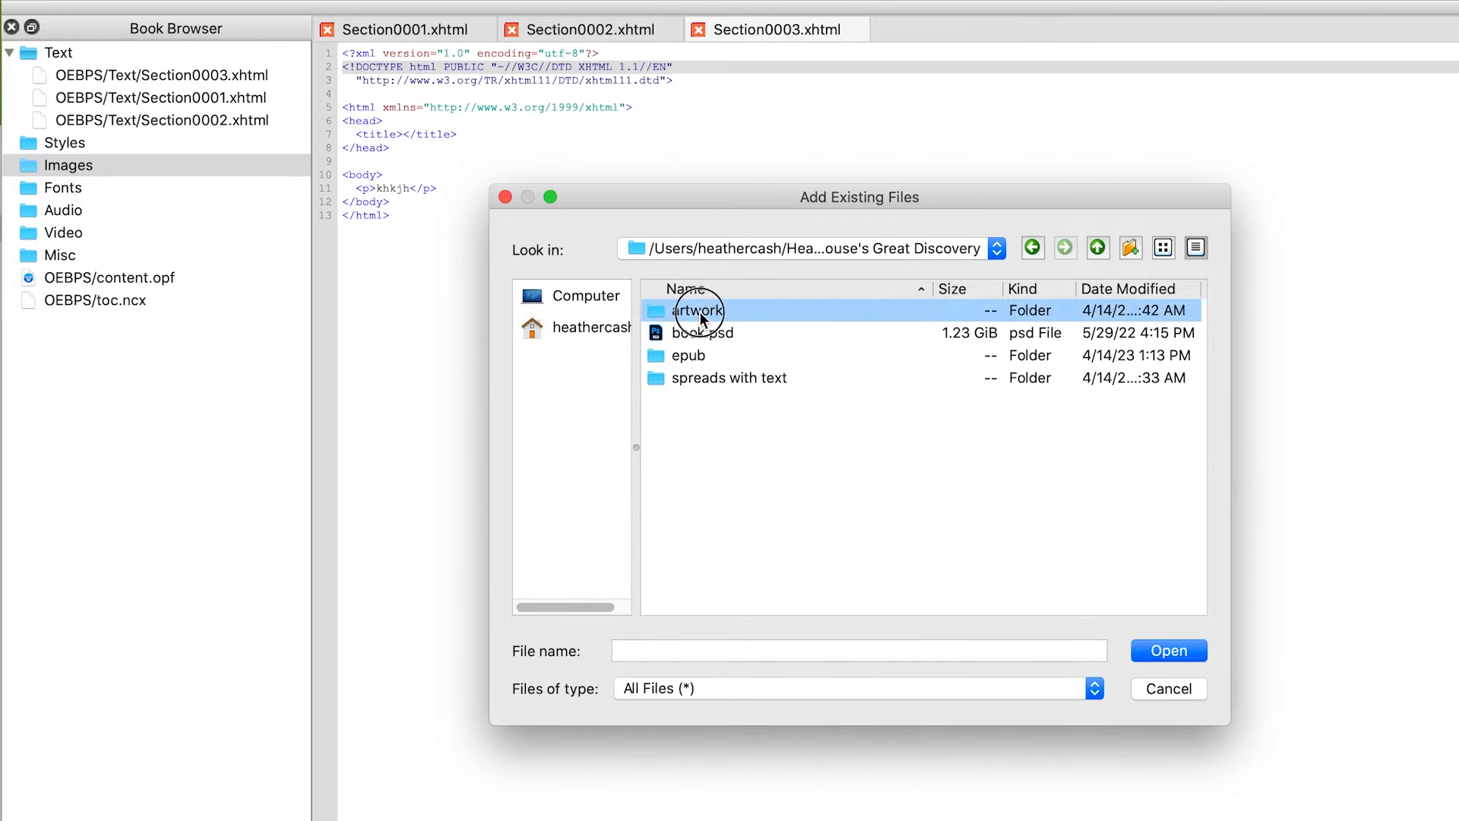
double_click(700, 311)
click(738, 308)
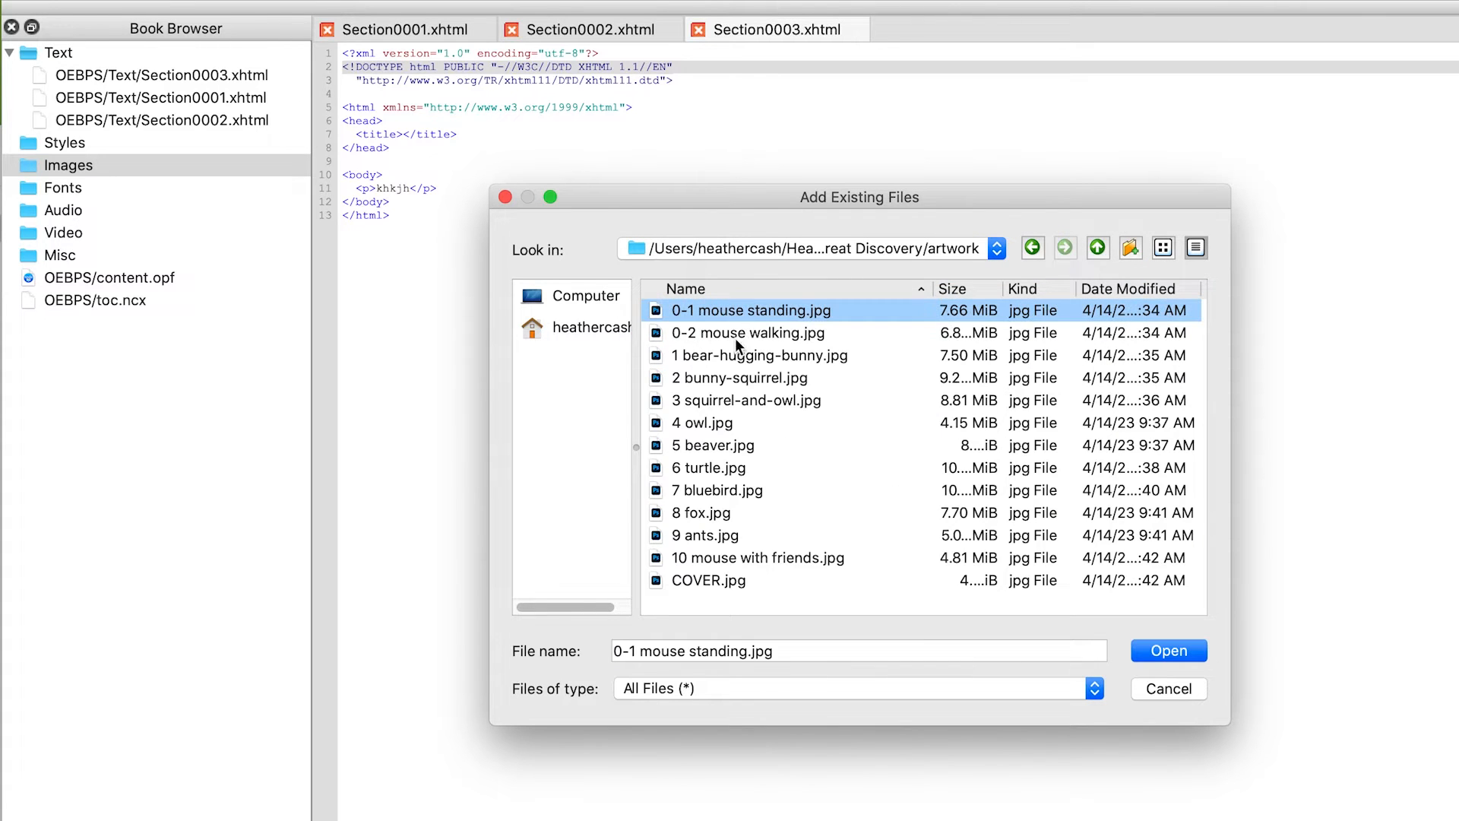
shift+click(720, 582)
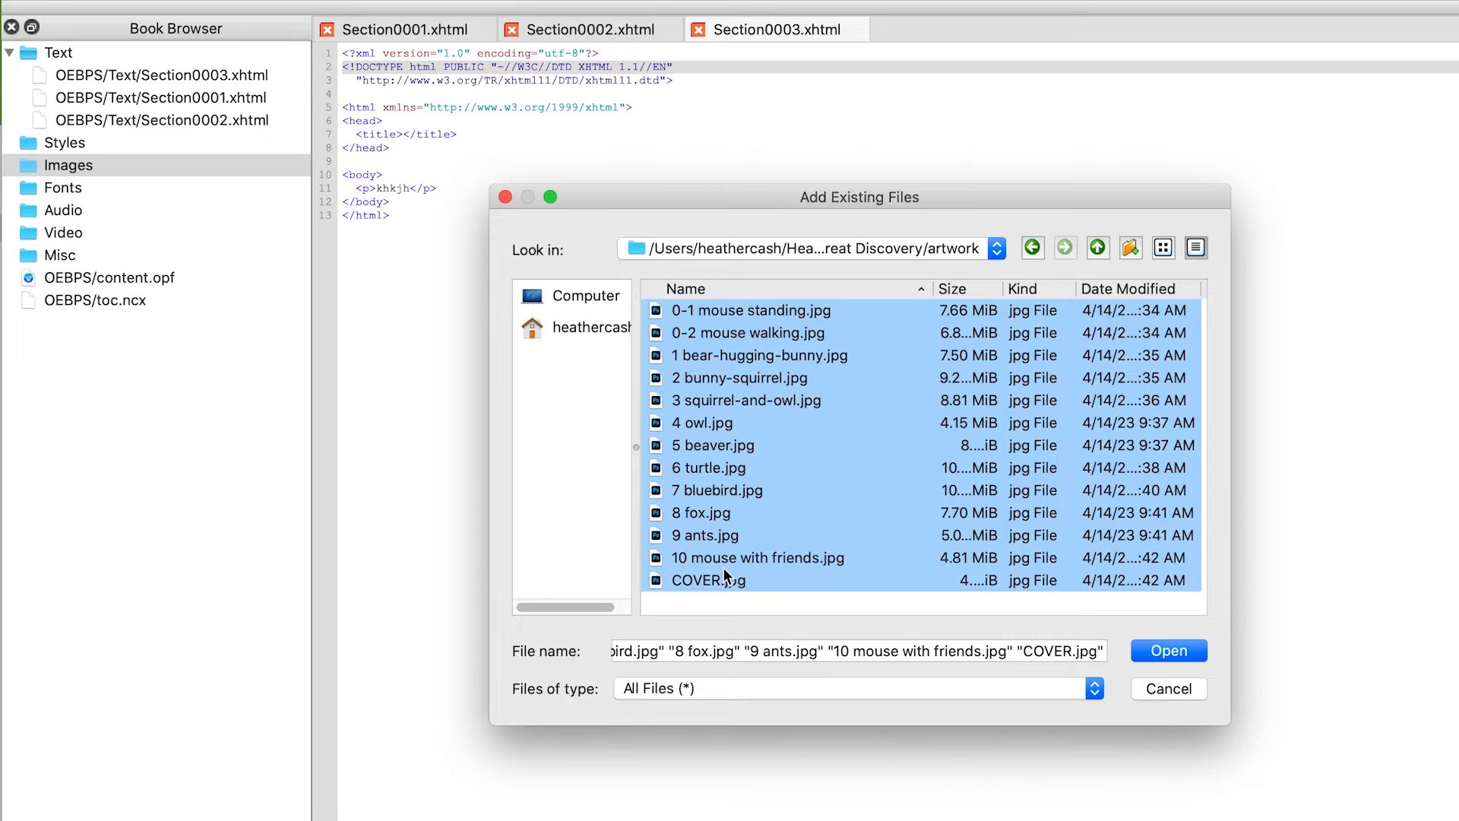
click(1179, 651)
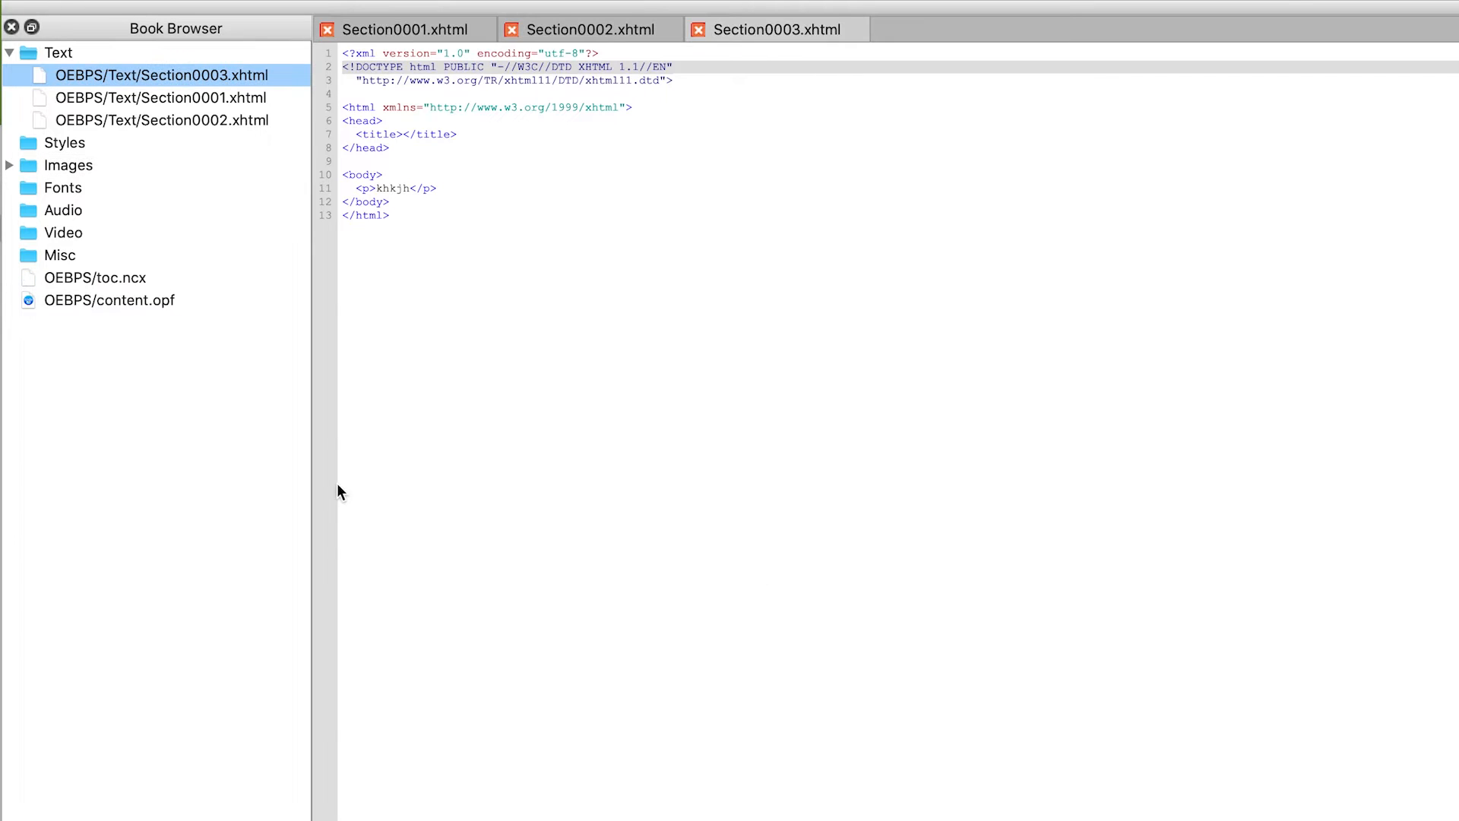
Expand the Images folder and mark COVER.jpg as the book's cover image.
click(9, 166)
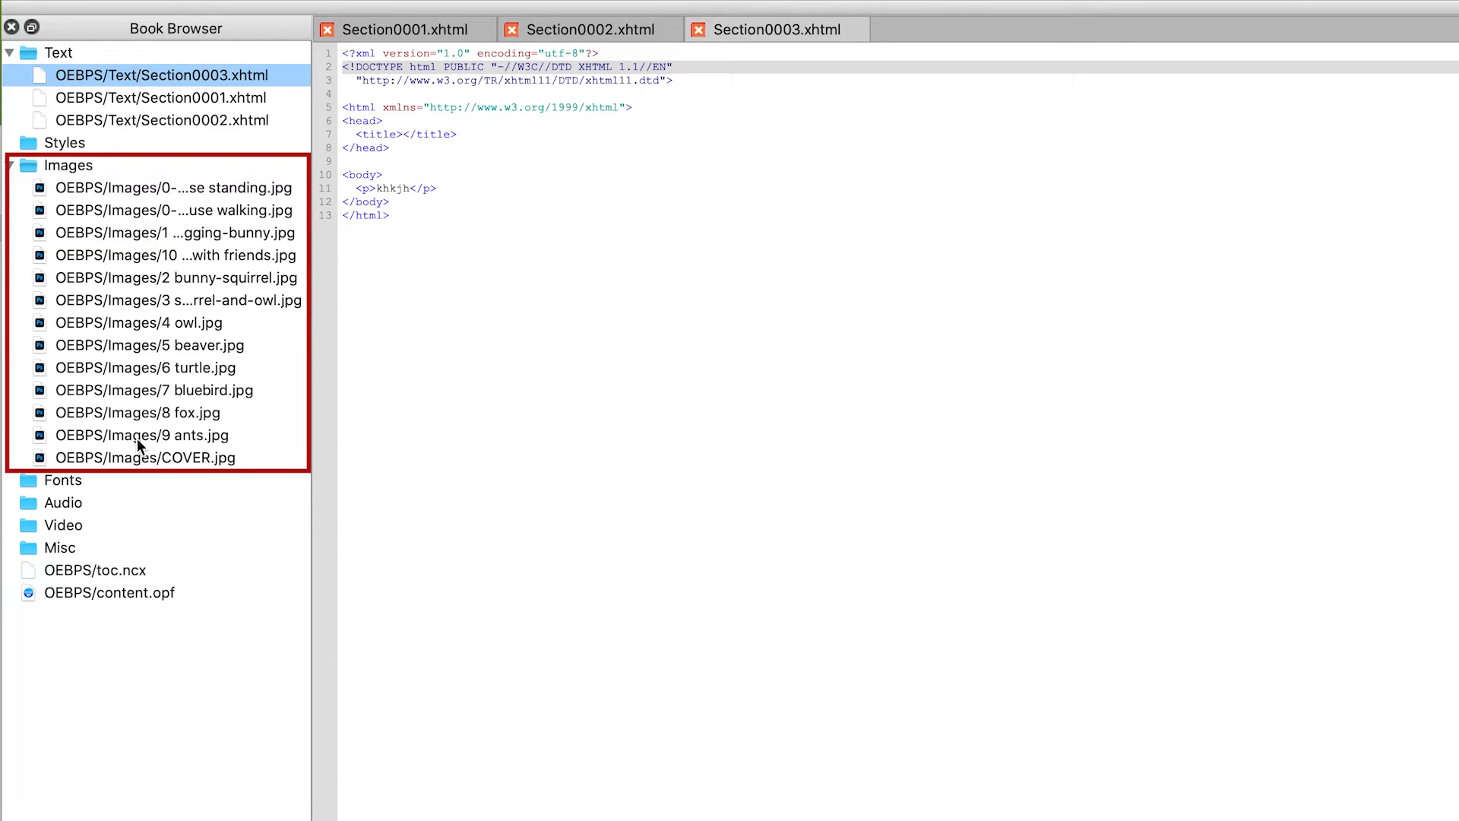
click(10, 165)
click(10, 165)
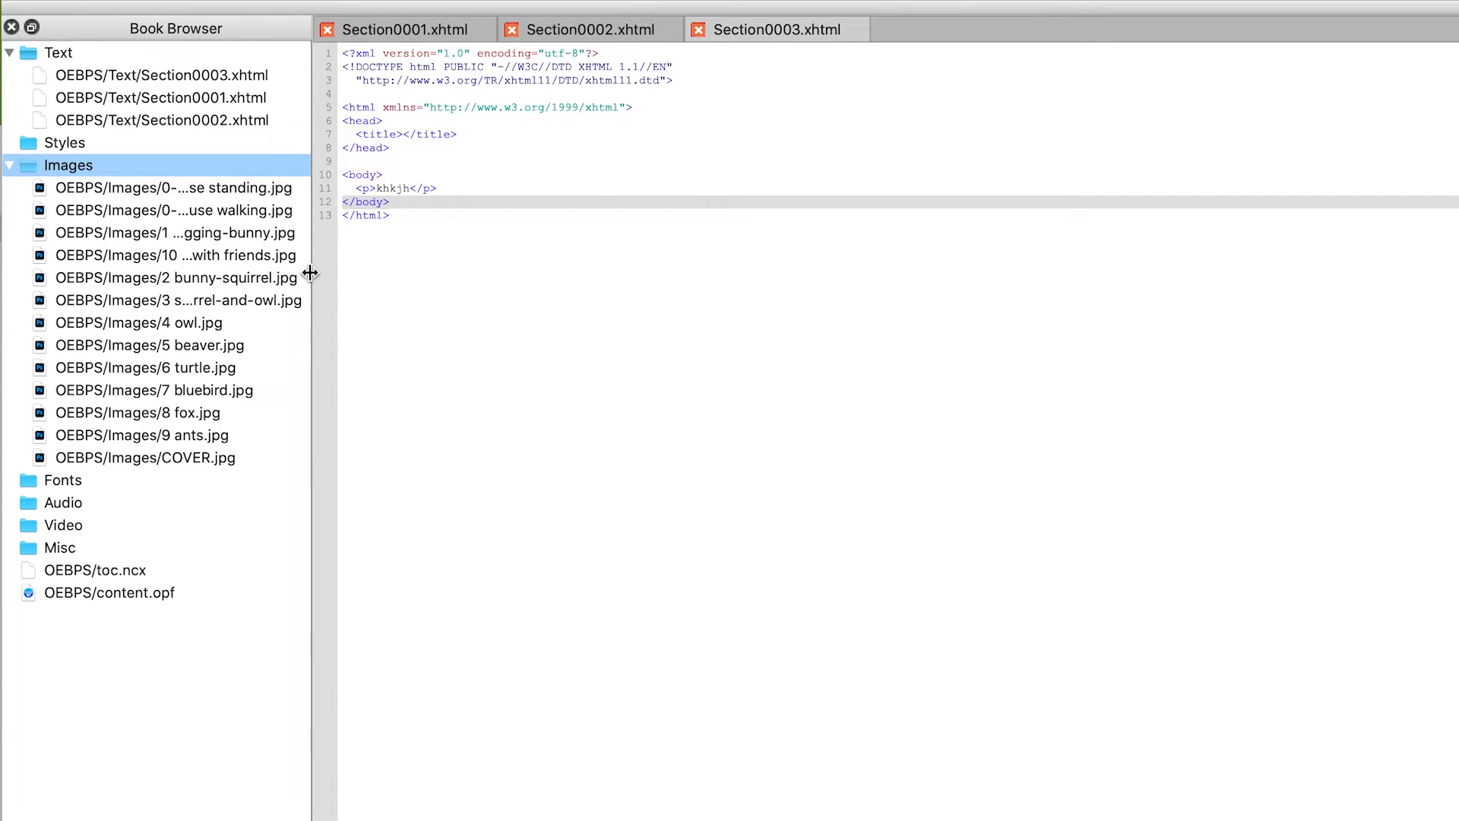
right_click(152, 458)
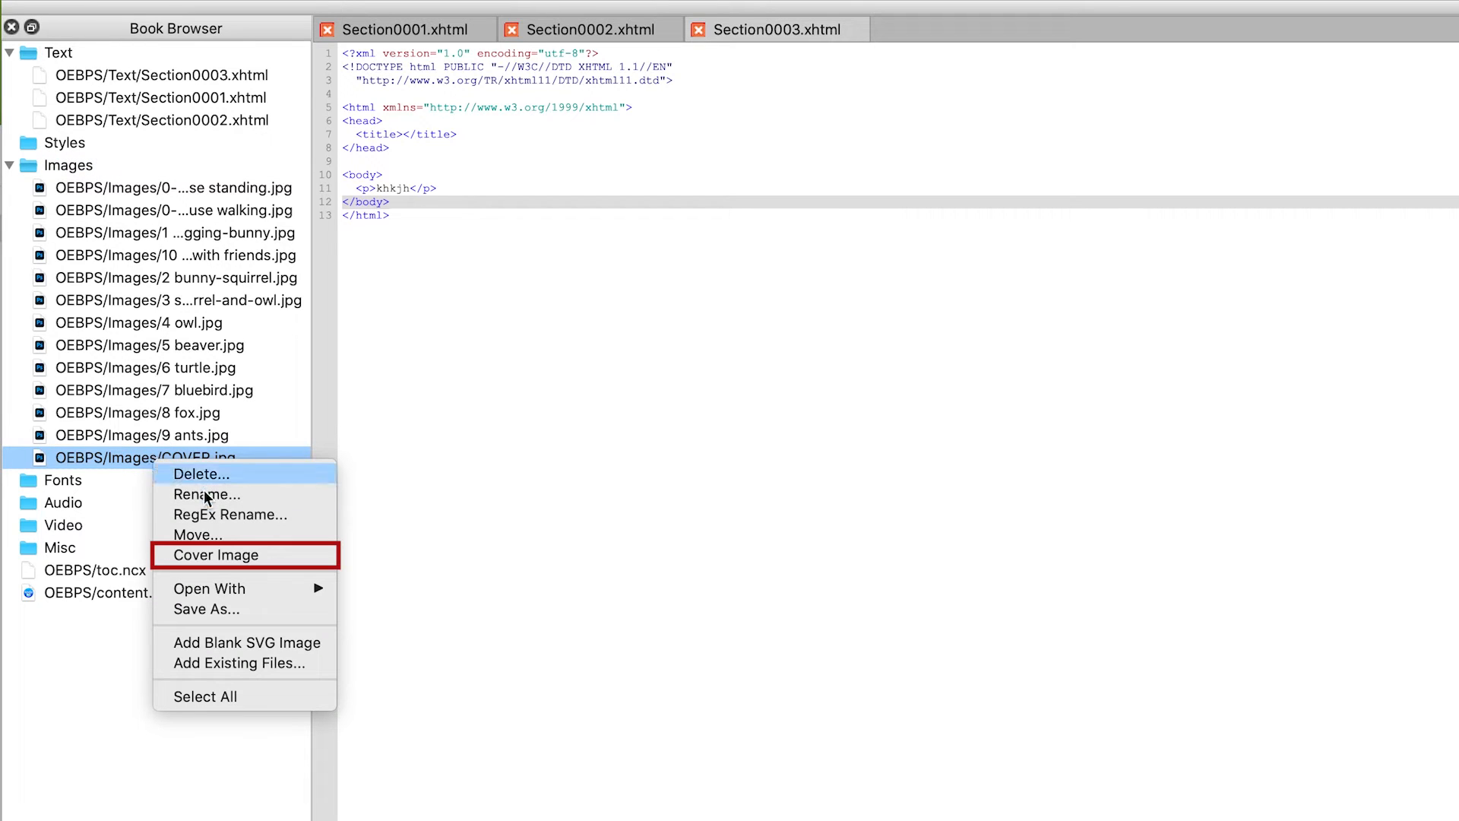
click(232, 556)
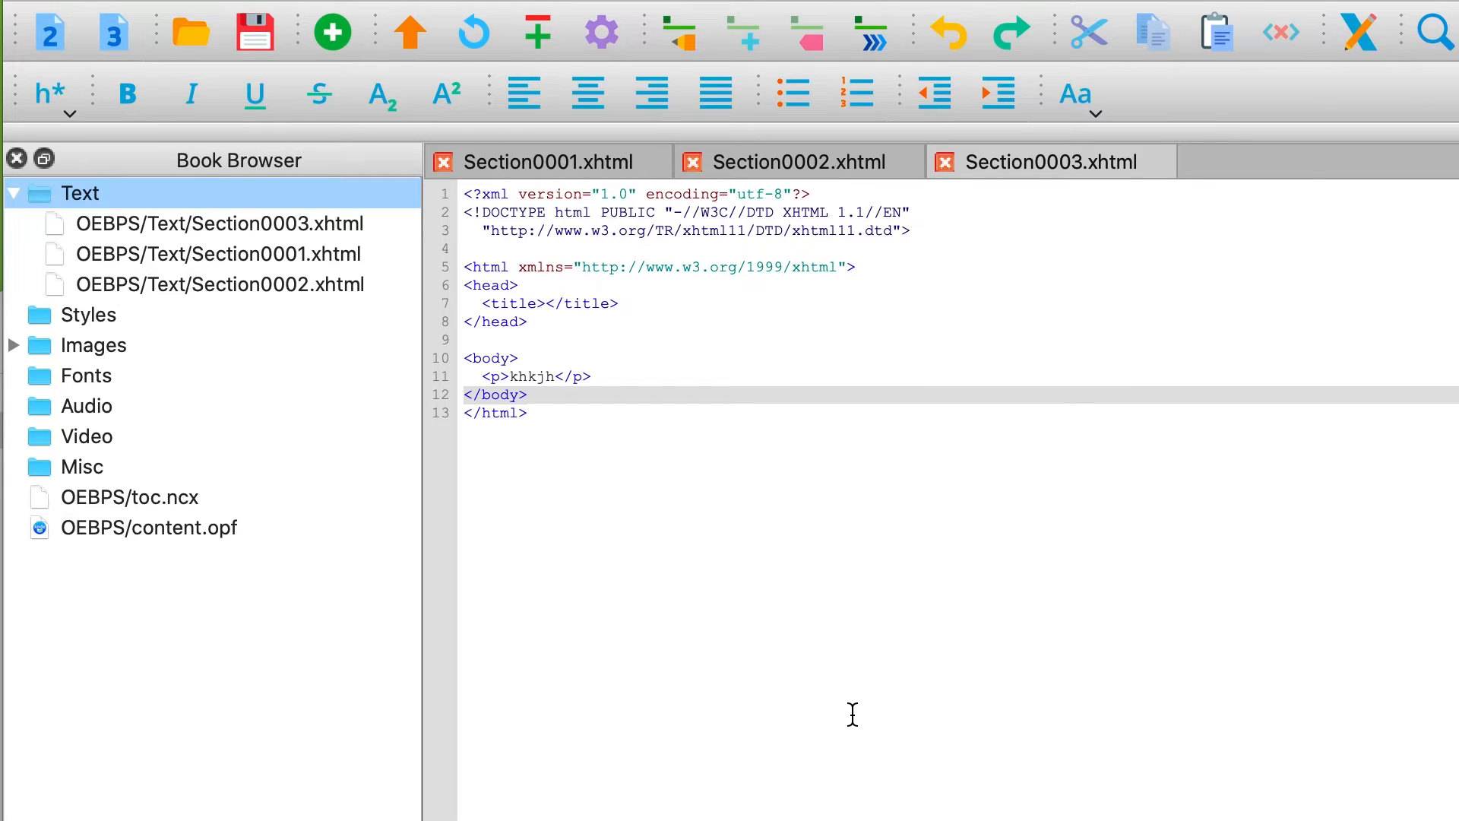
Rename the text file Section0003.xhtml as CoverPage.xhtml.
click(260, 225)
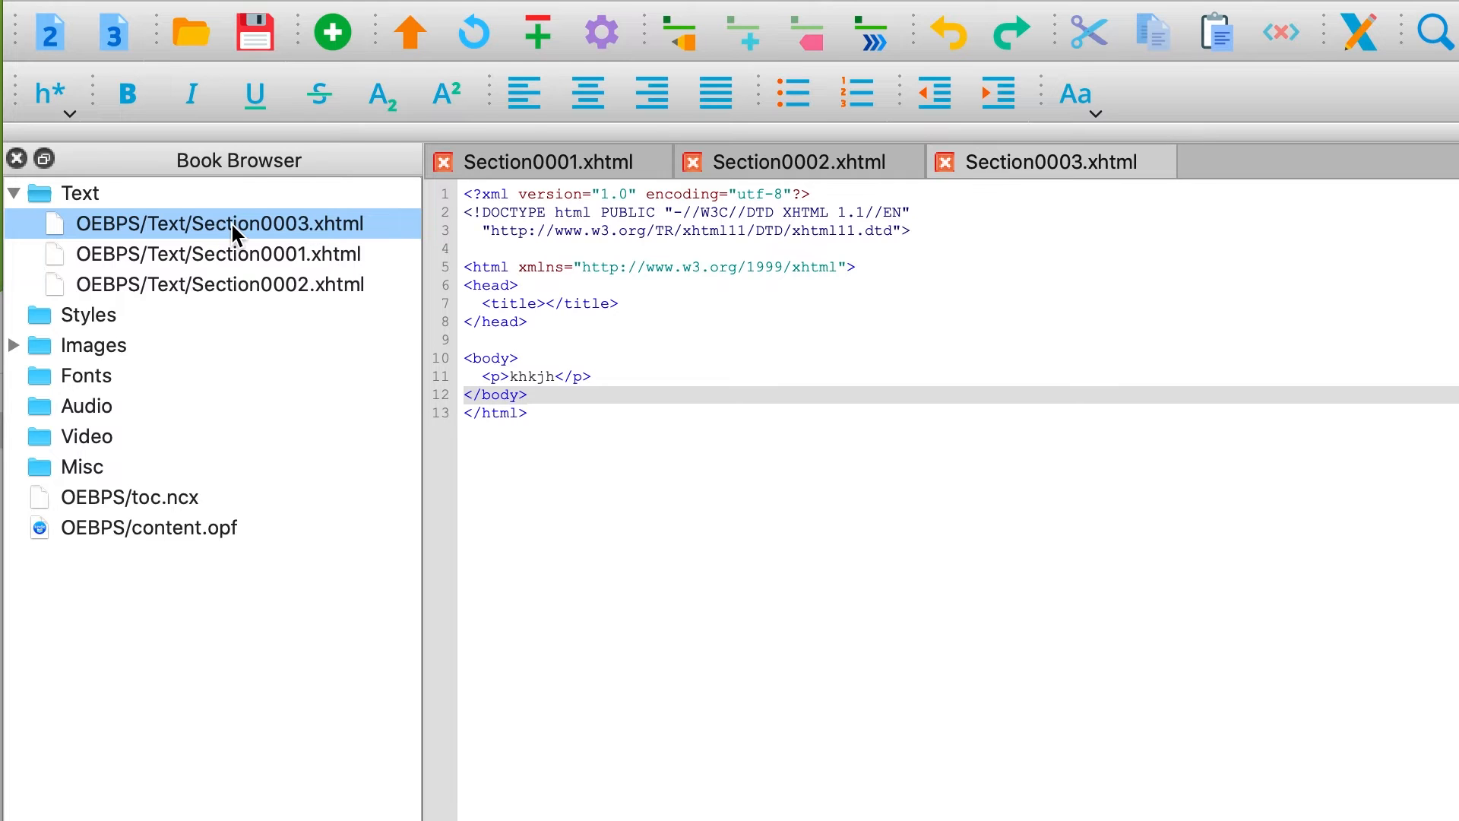
right_click(231, 222)
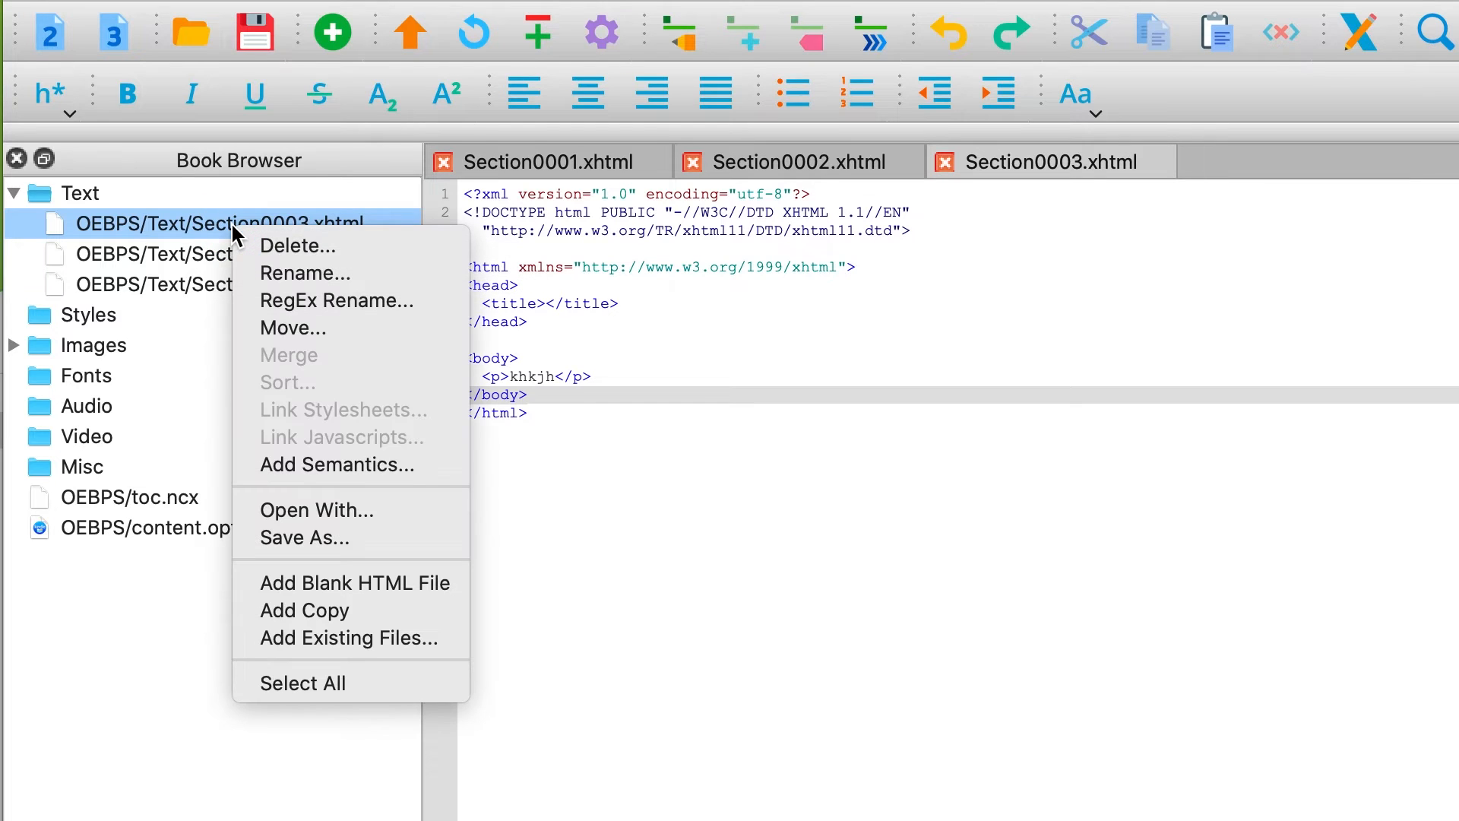
click(328, 272)
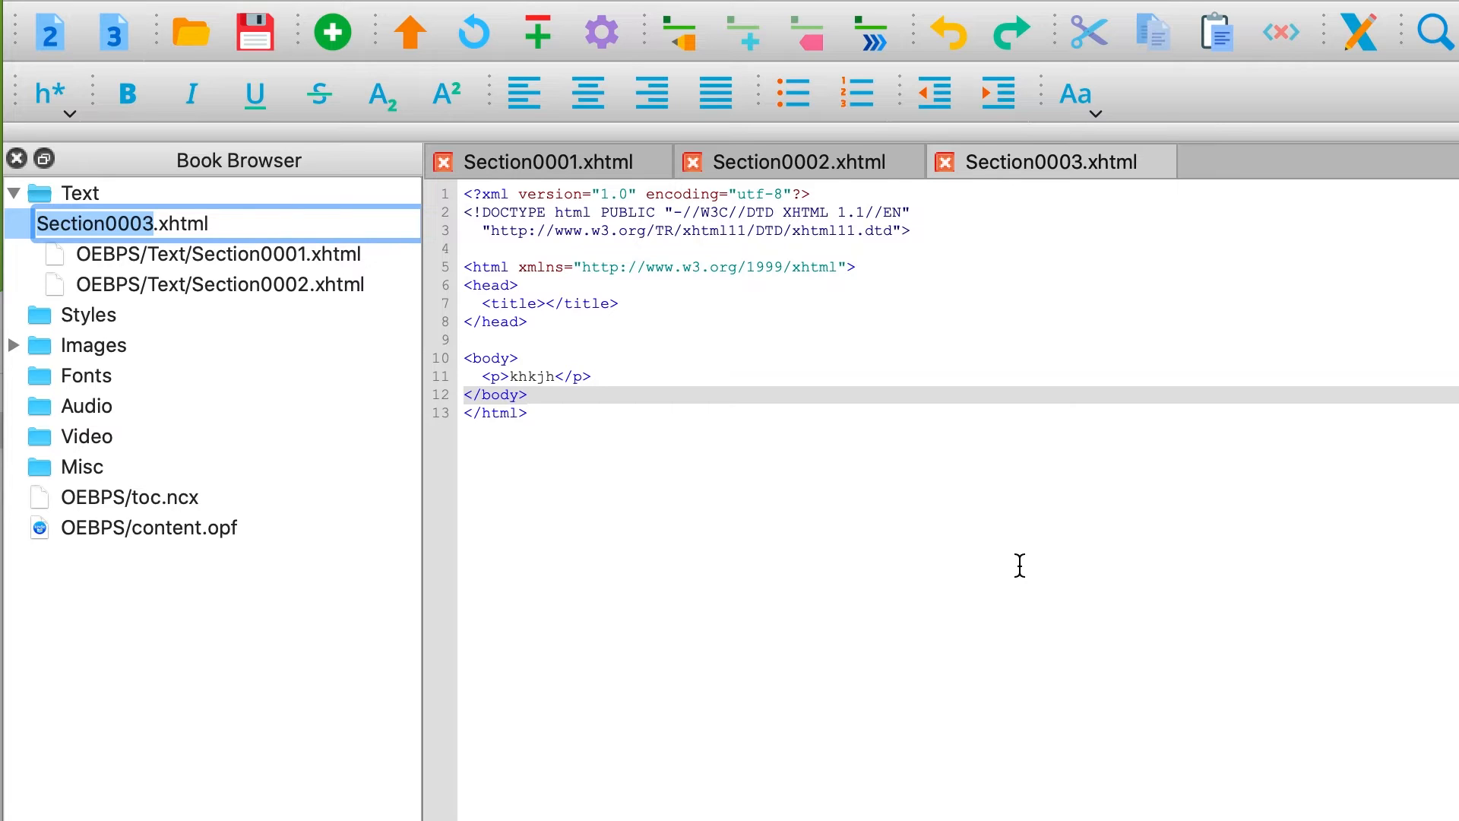
text(CoverPage)
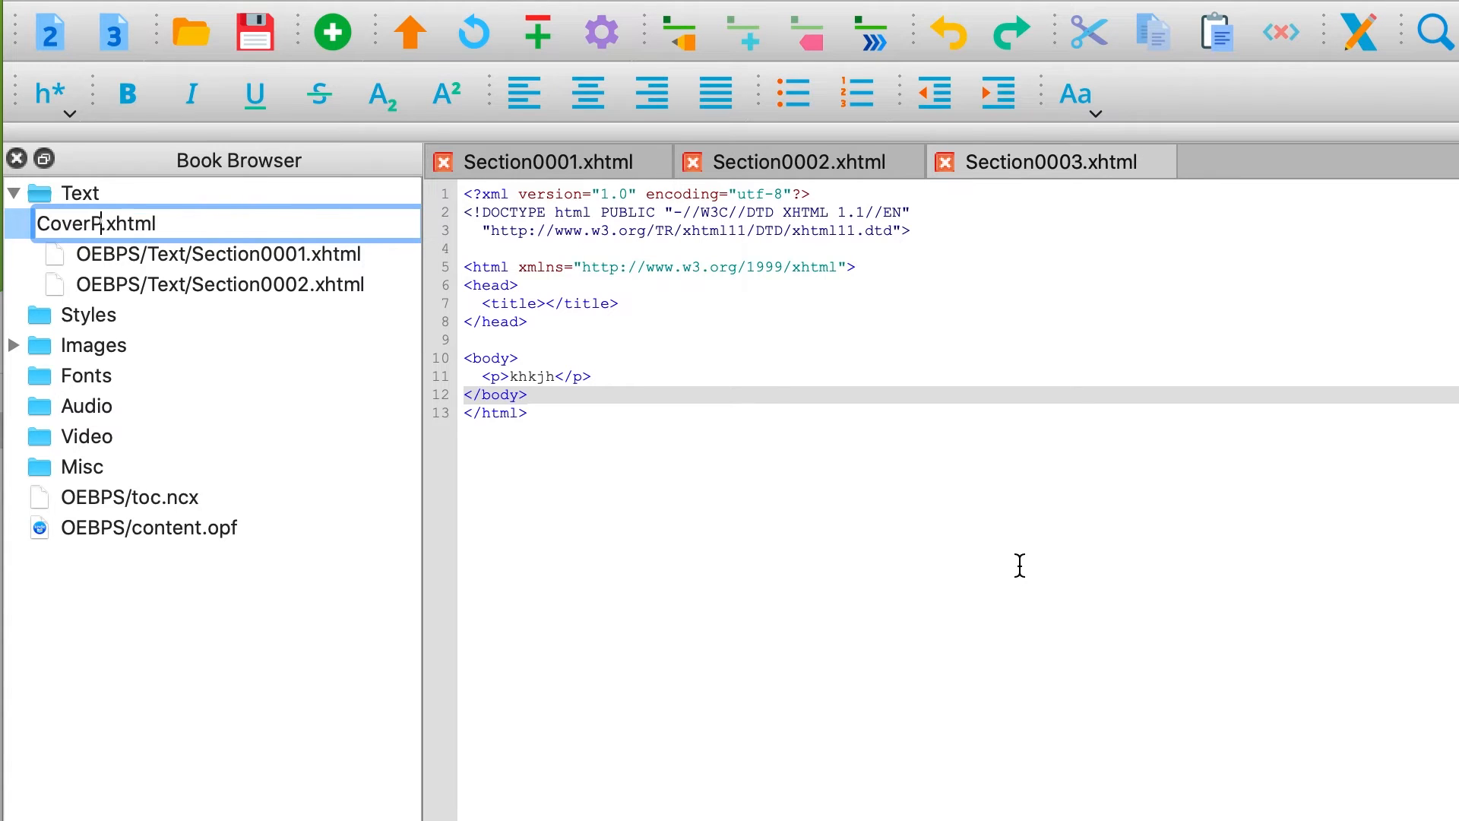
text(s)
key(BackSpace)
key(Return)
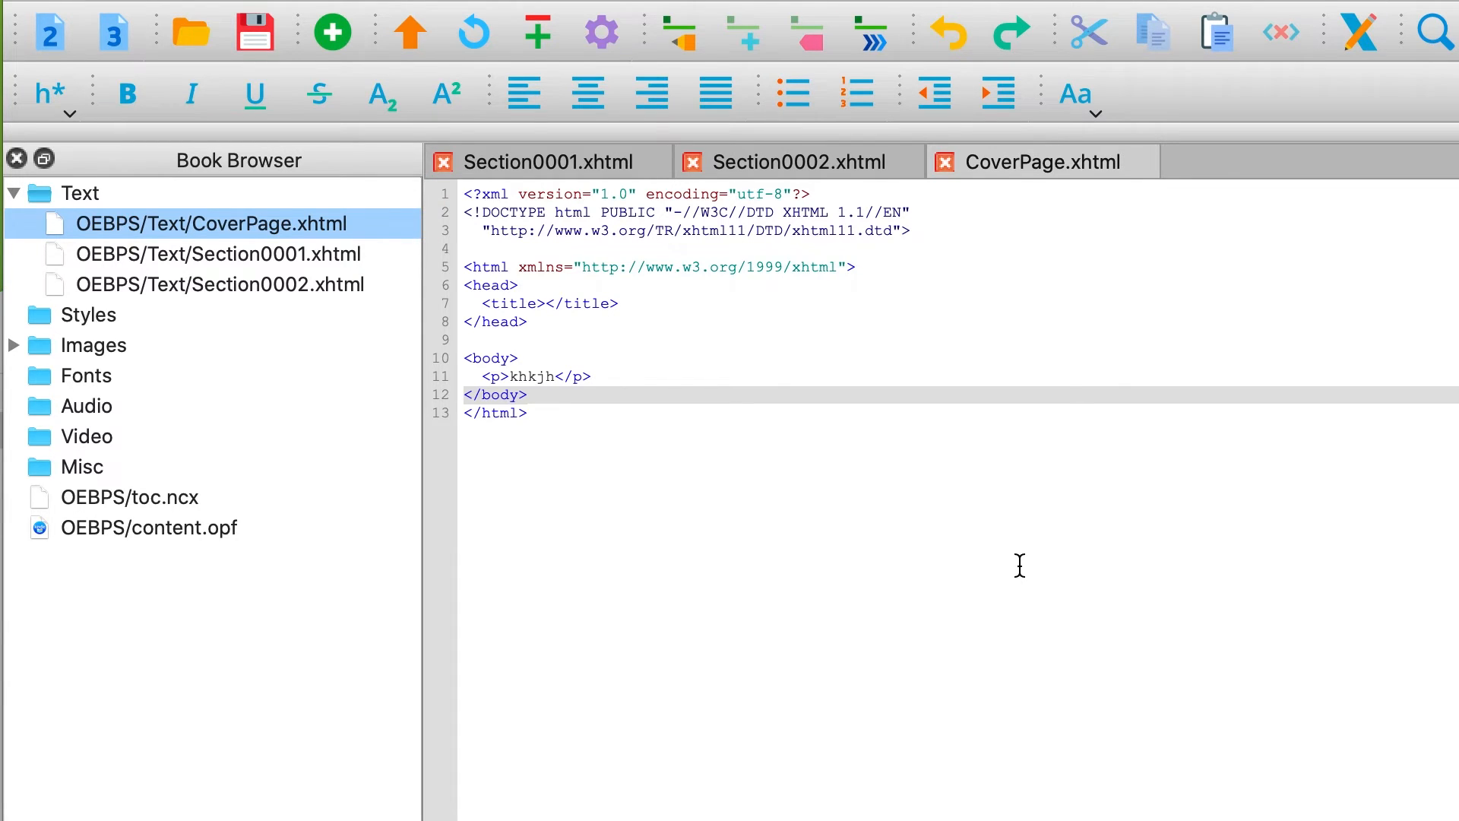
Rename the text file Section0001.xhtml as Copyright.xhtml.
click(254, 248)
right_click(255, 248)
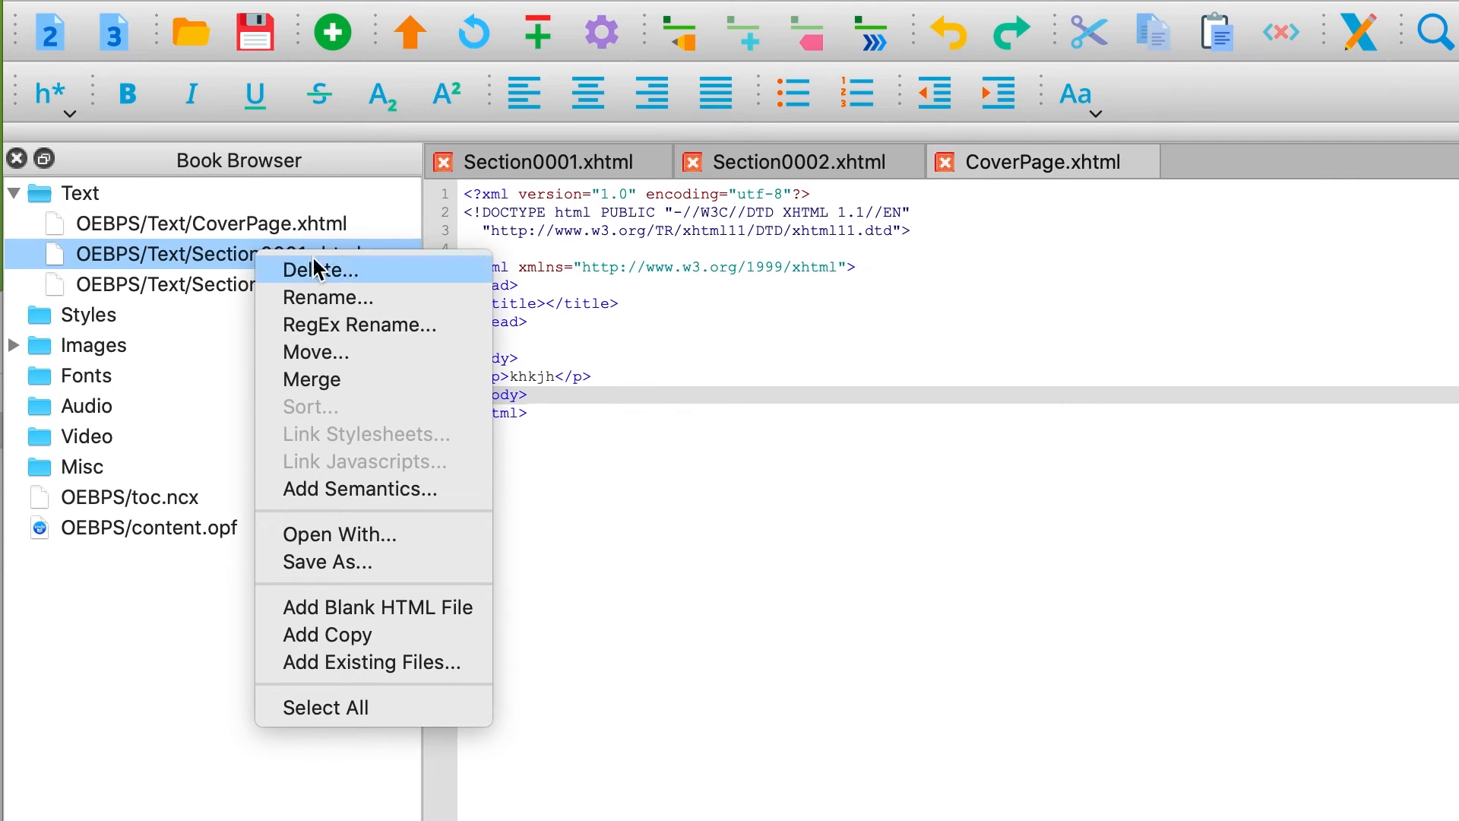
click(361, 299)
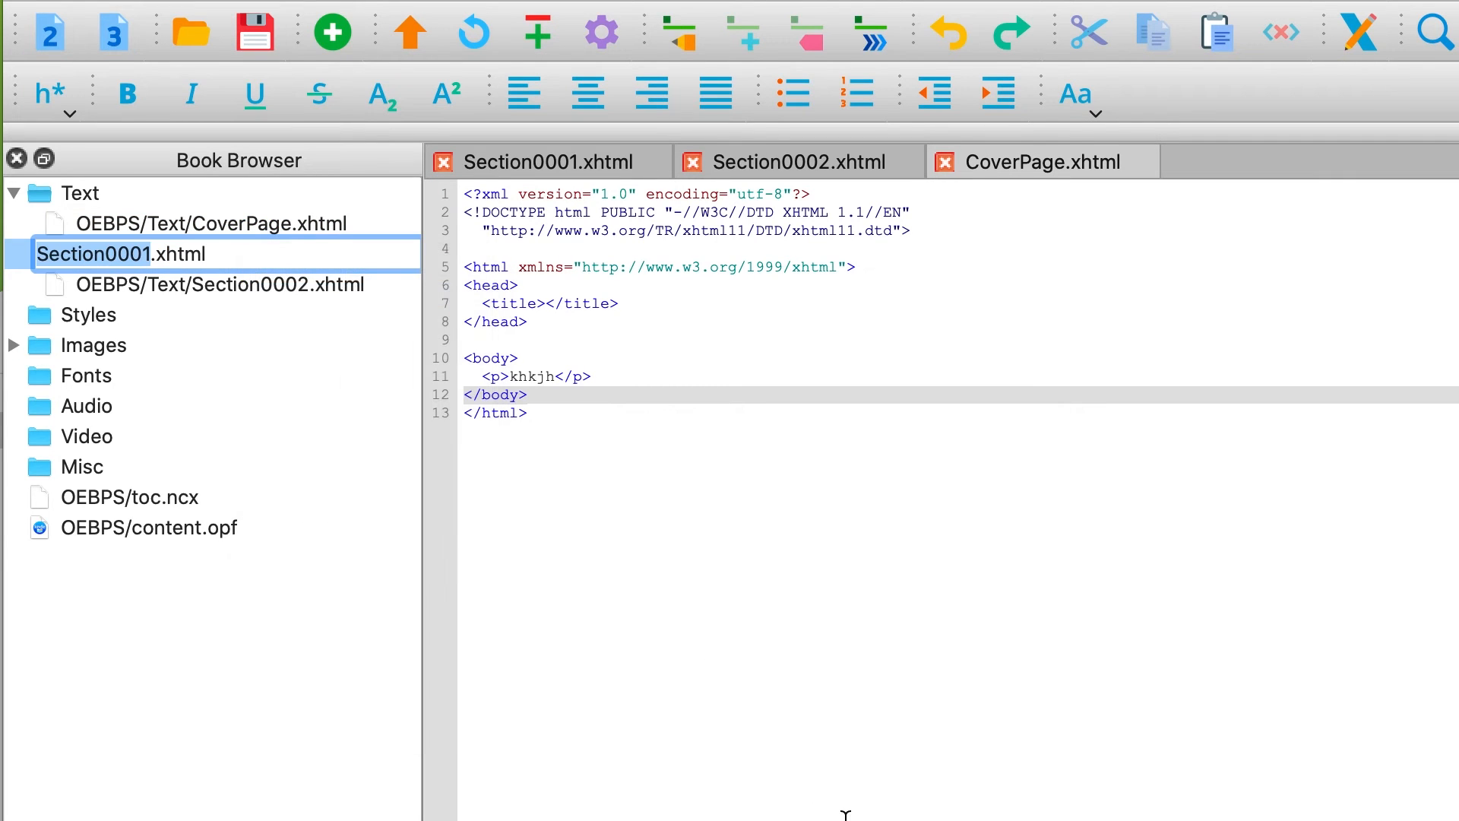
text(Copyright)
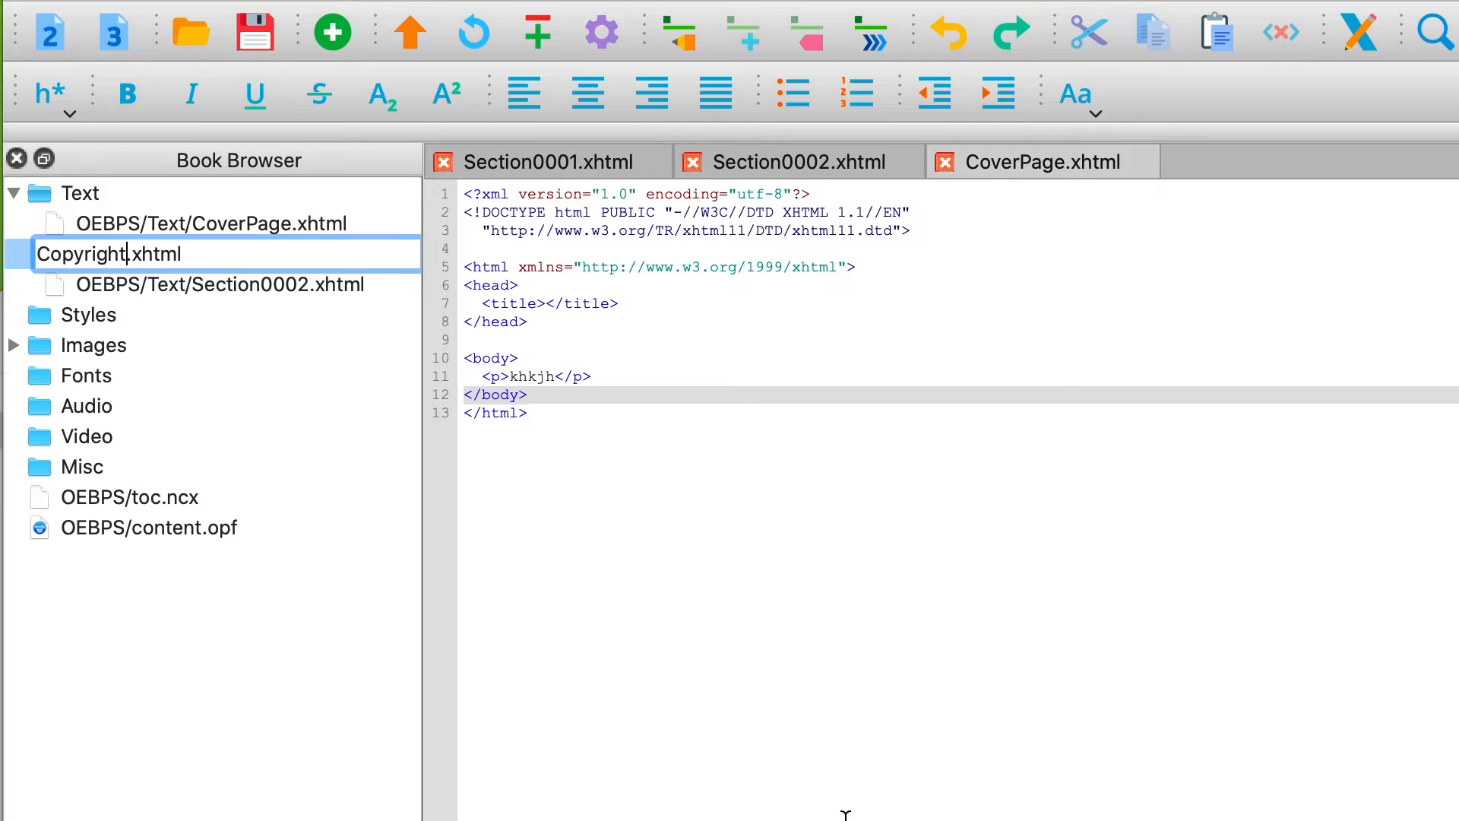
Rename the text file Section0002.xhtml as Dedication.xhtml.
click(230, 283)
right_click(230, 283)
click(327, 328)
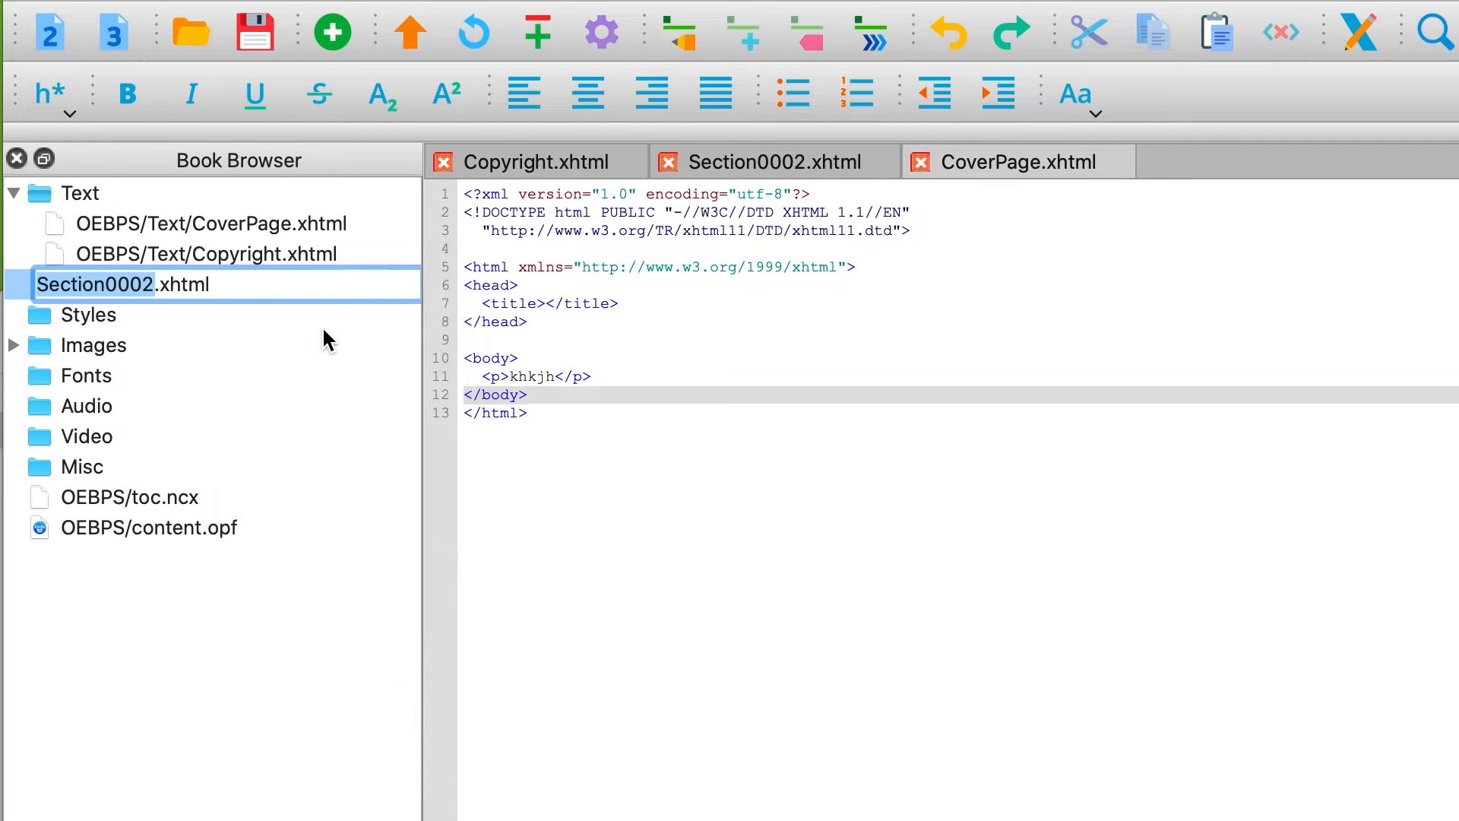
text(Dedication)
key(Return)
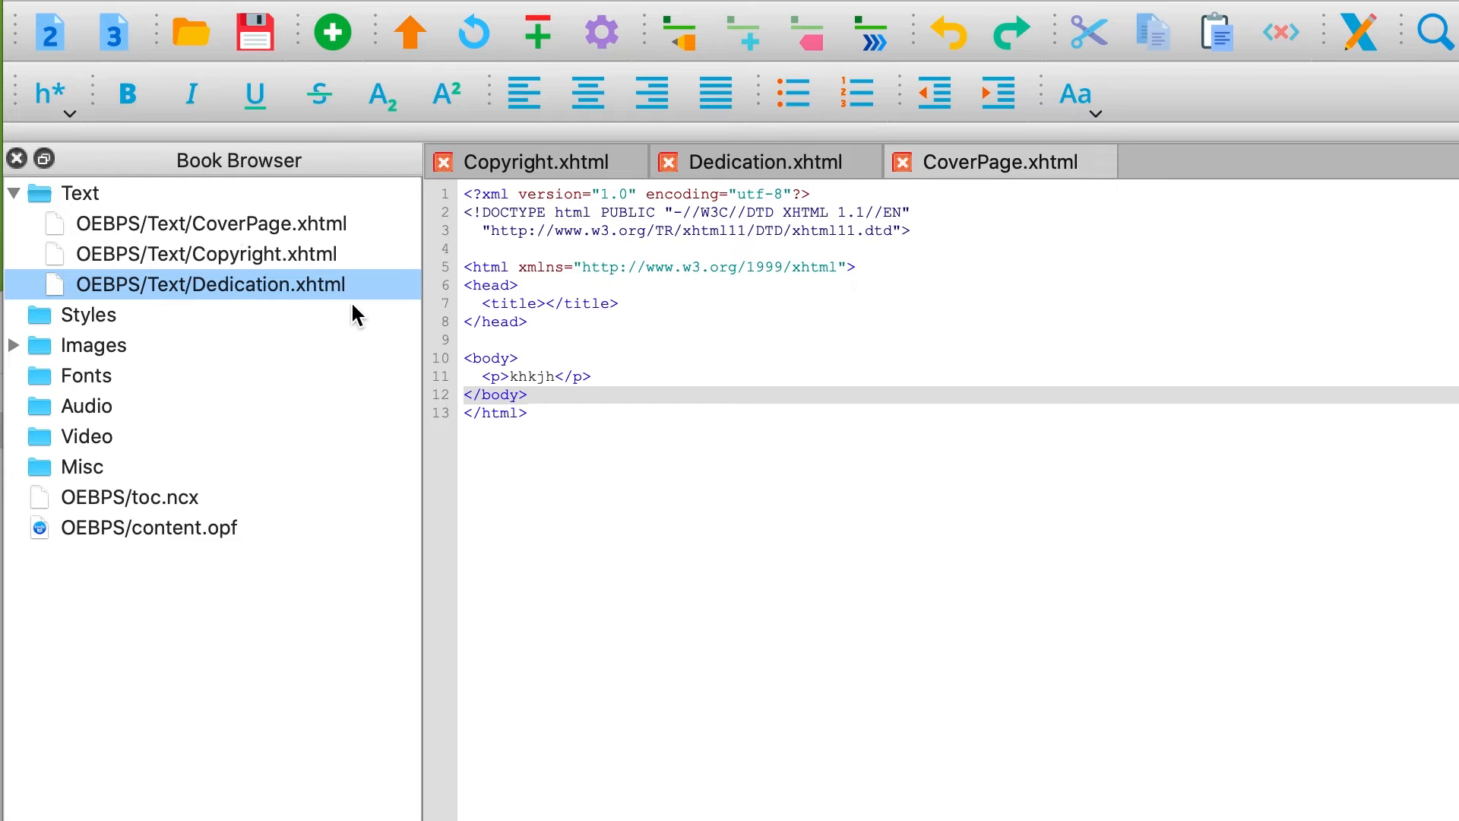
Open CoverPage.xhtml in PageEdit and delete its placeholder text "khkjh".
click(245, 228)
double_click(245, 228)
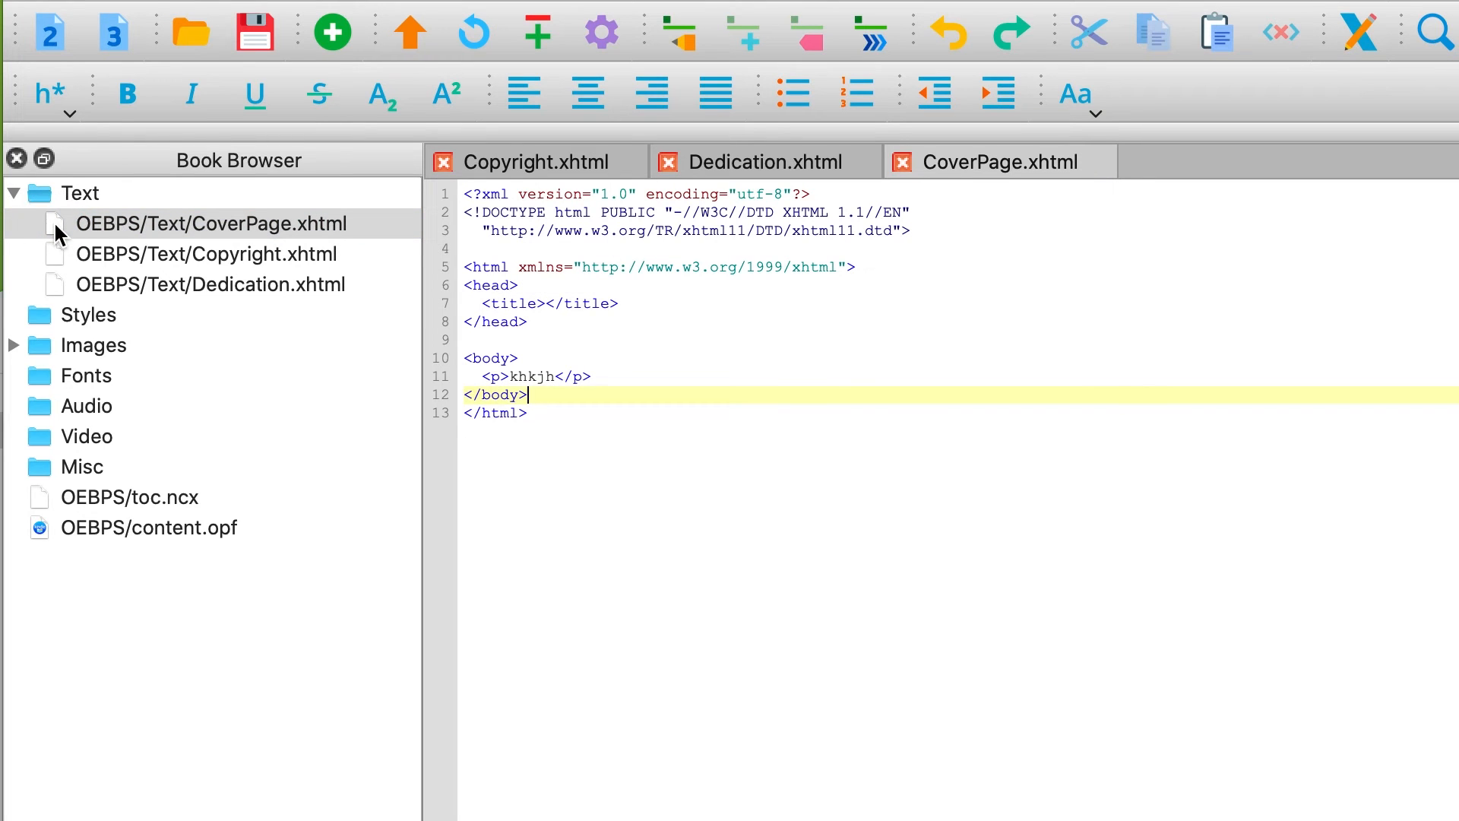
click(1360, 35)
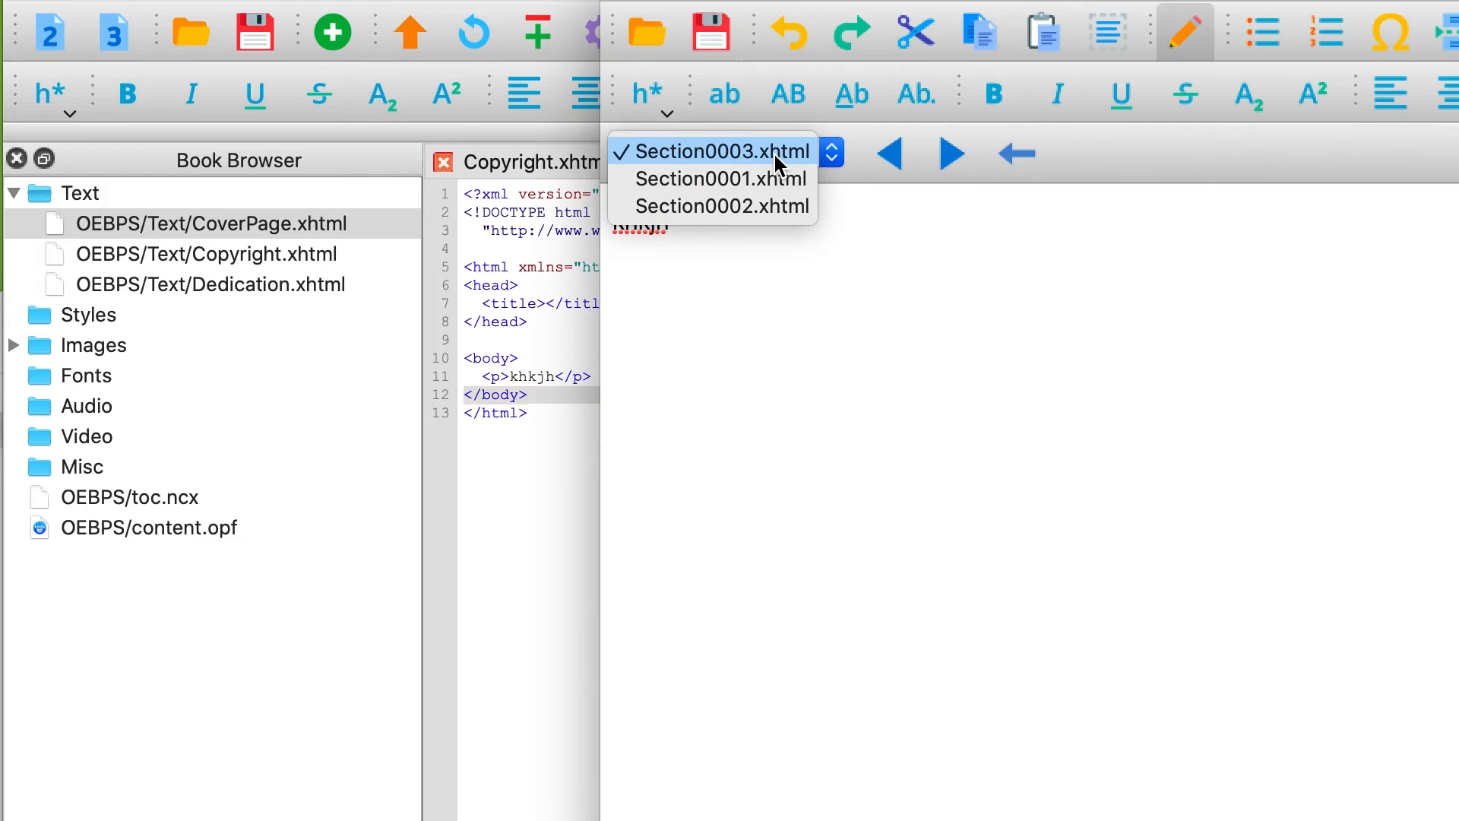
click(774, 152)
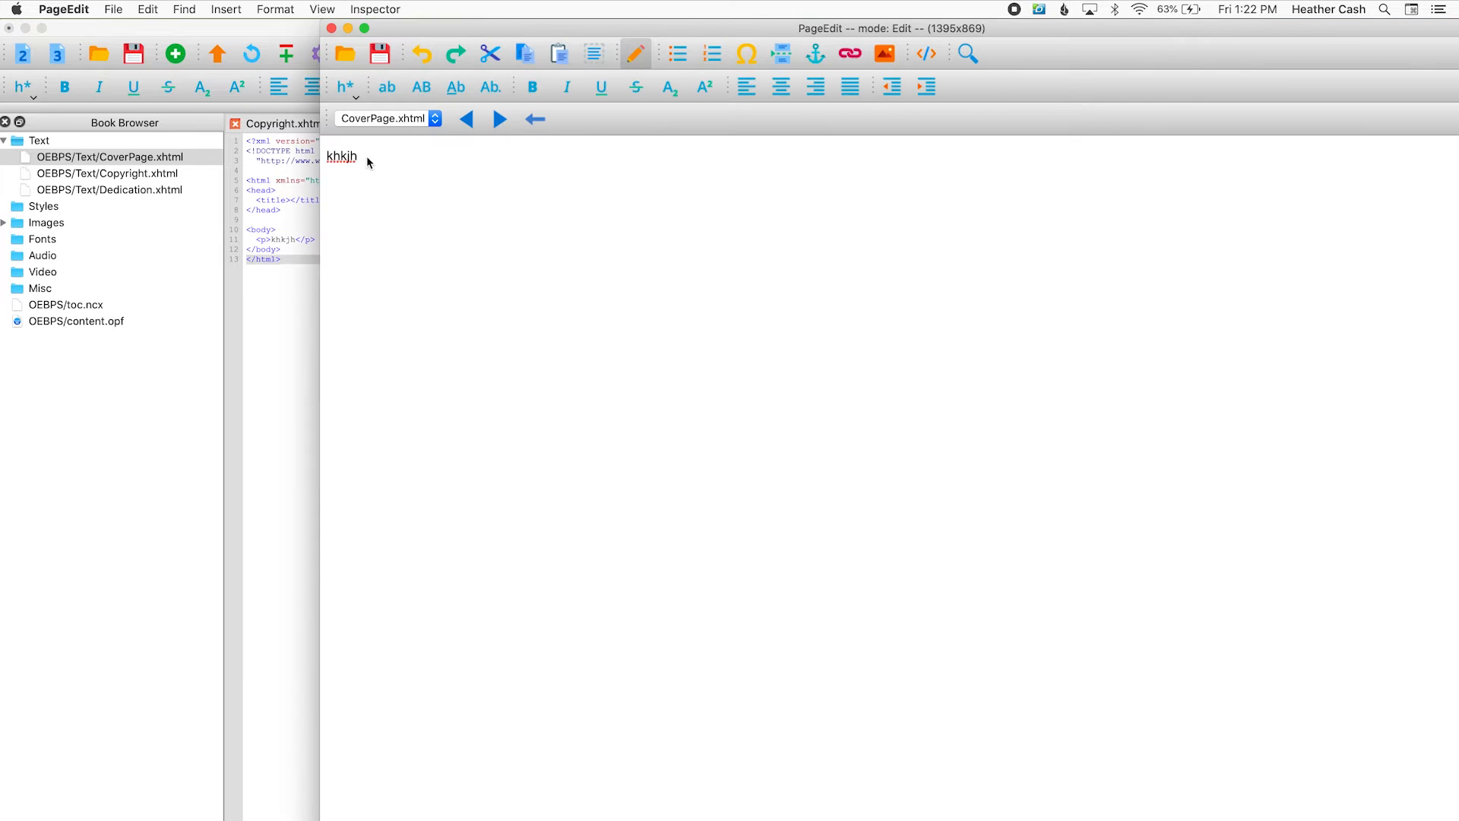
key(BackSpace)
key(BackSpace)
key(BackSpace)
key(BackSpace)
key(BackSpace)
Compare the insertable media files with Sigil's Images folder, and insert COVER.jpg into the empty CoverPage.xhtml in PageEdit.
click(887, 53)
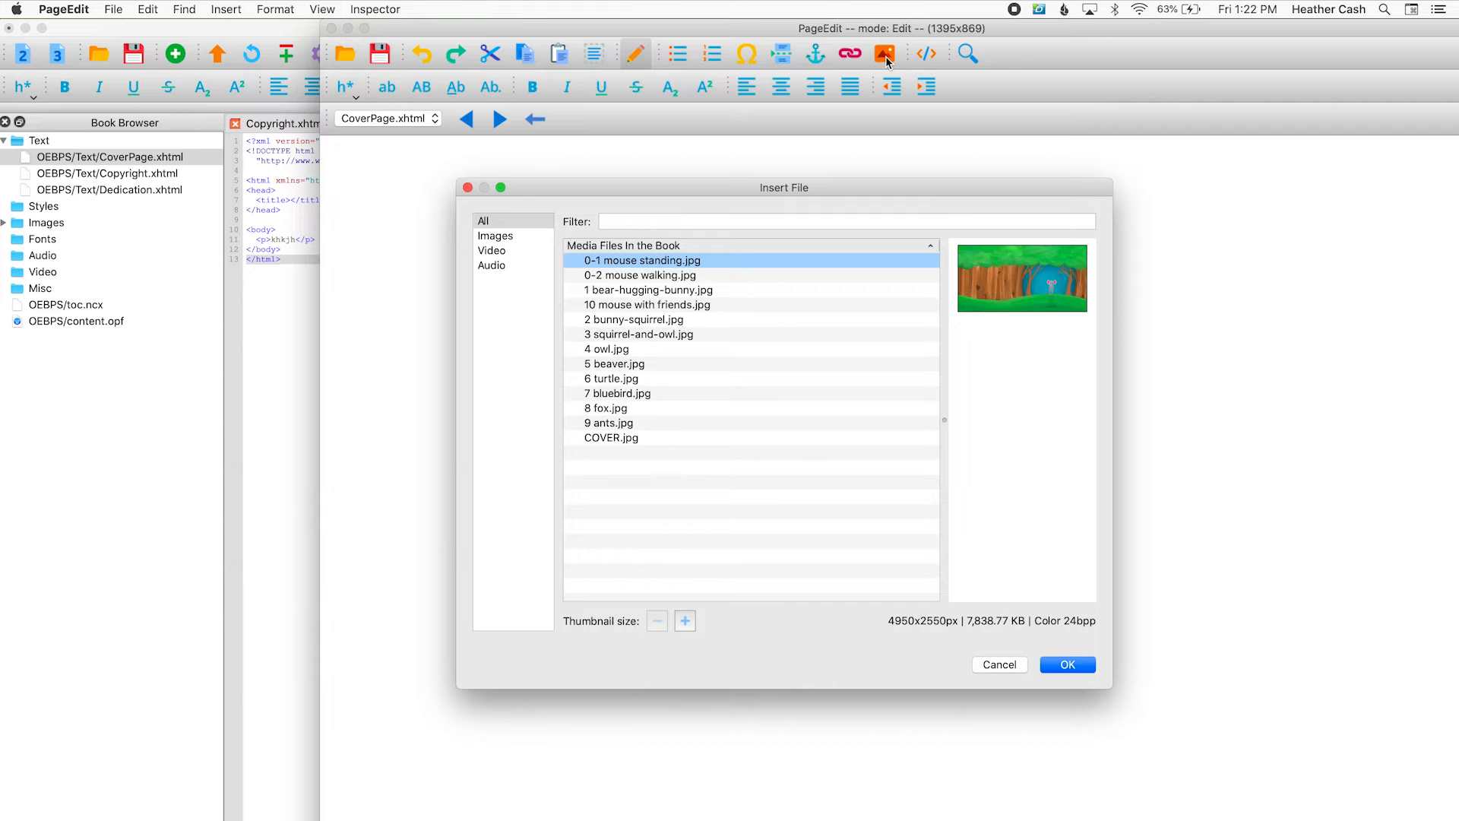
click(1001, 666)
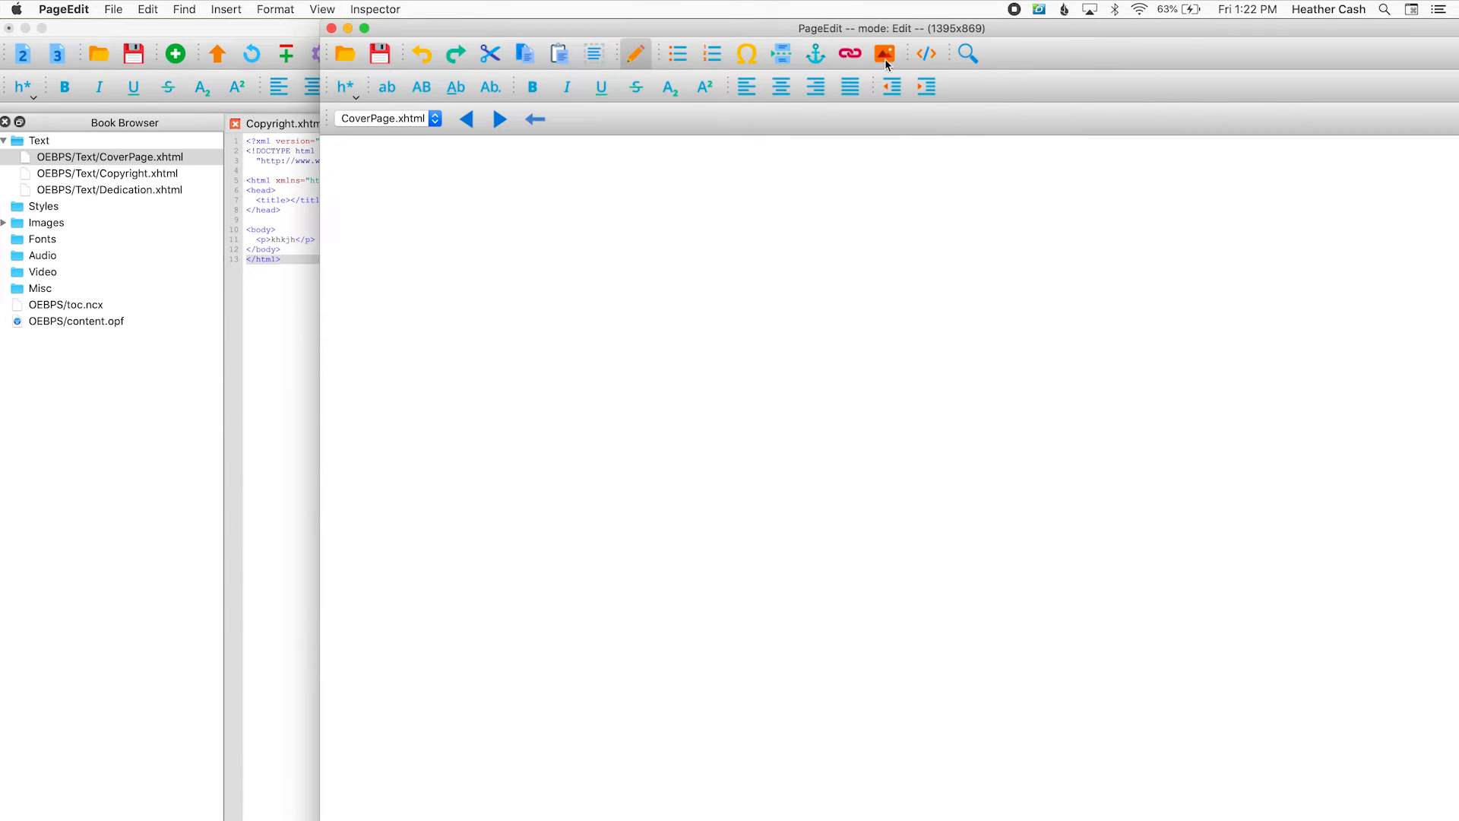
click(145, 407)
click(20, 225)
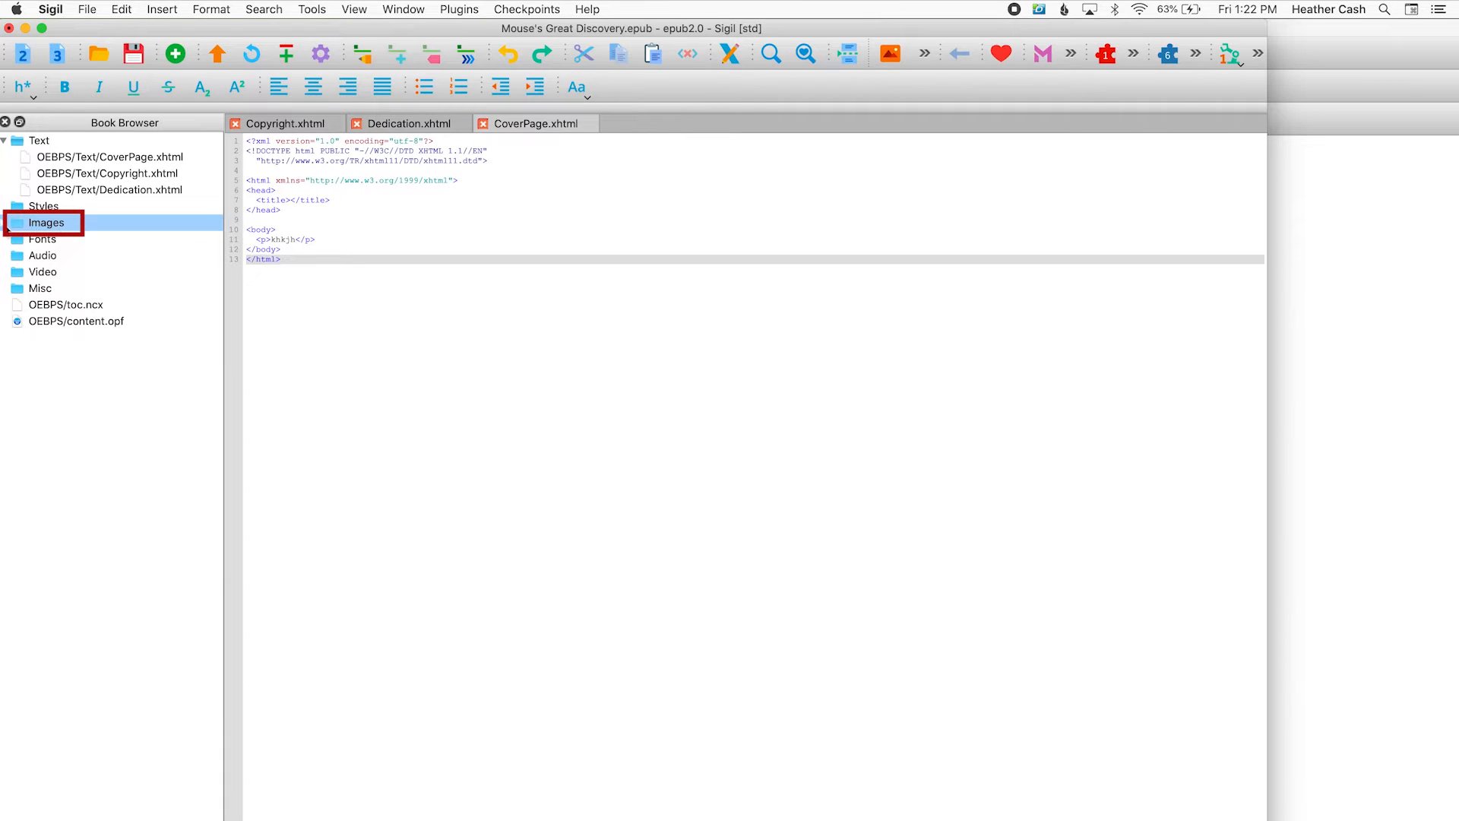
click(5, 223)
click(5, 224)
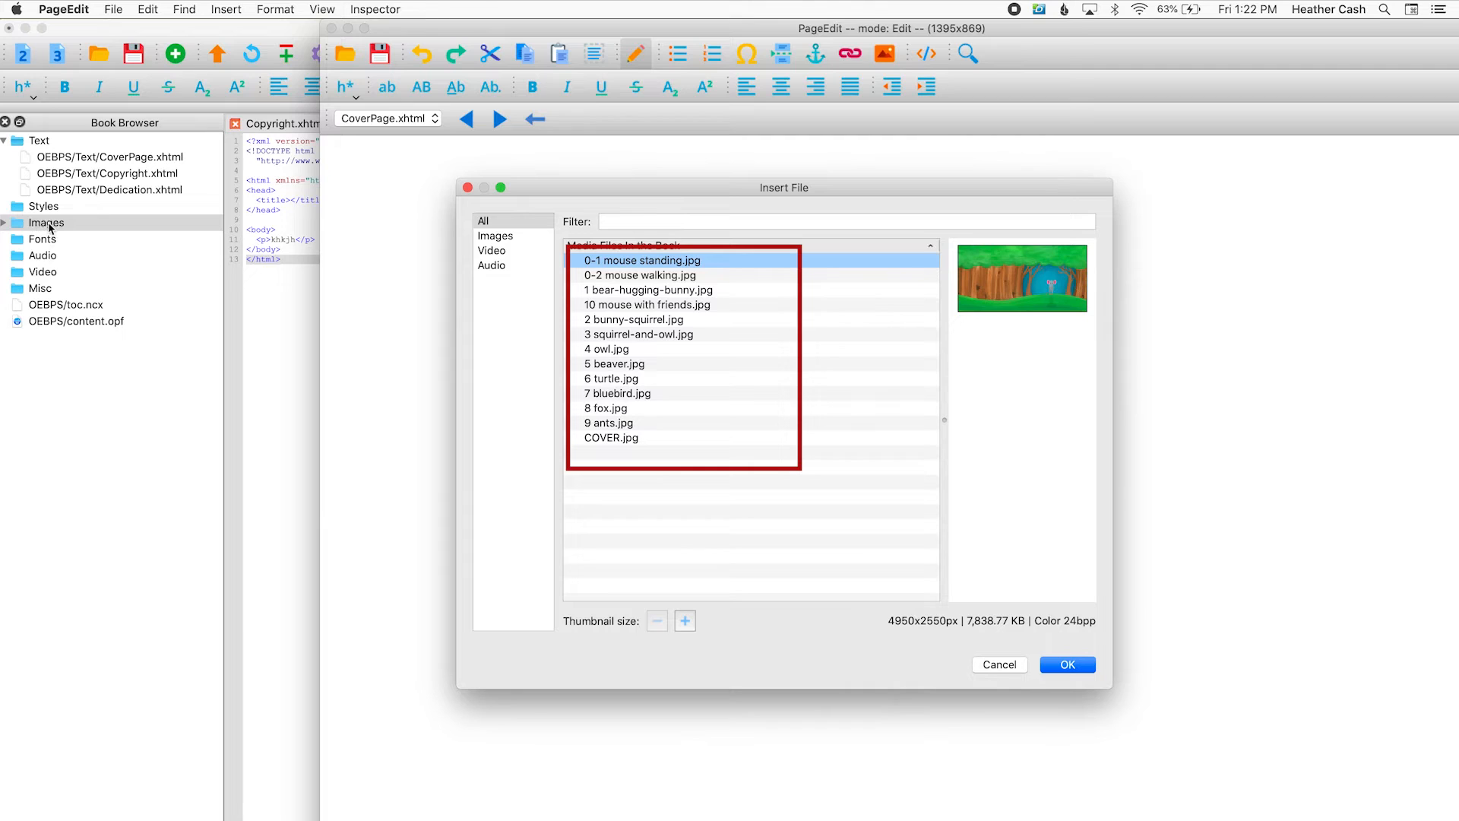
click(586, 439)
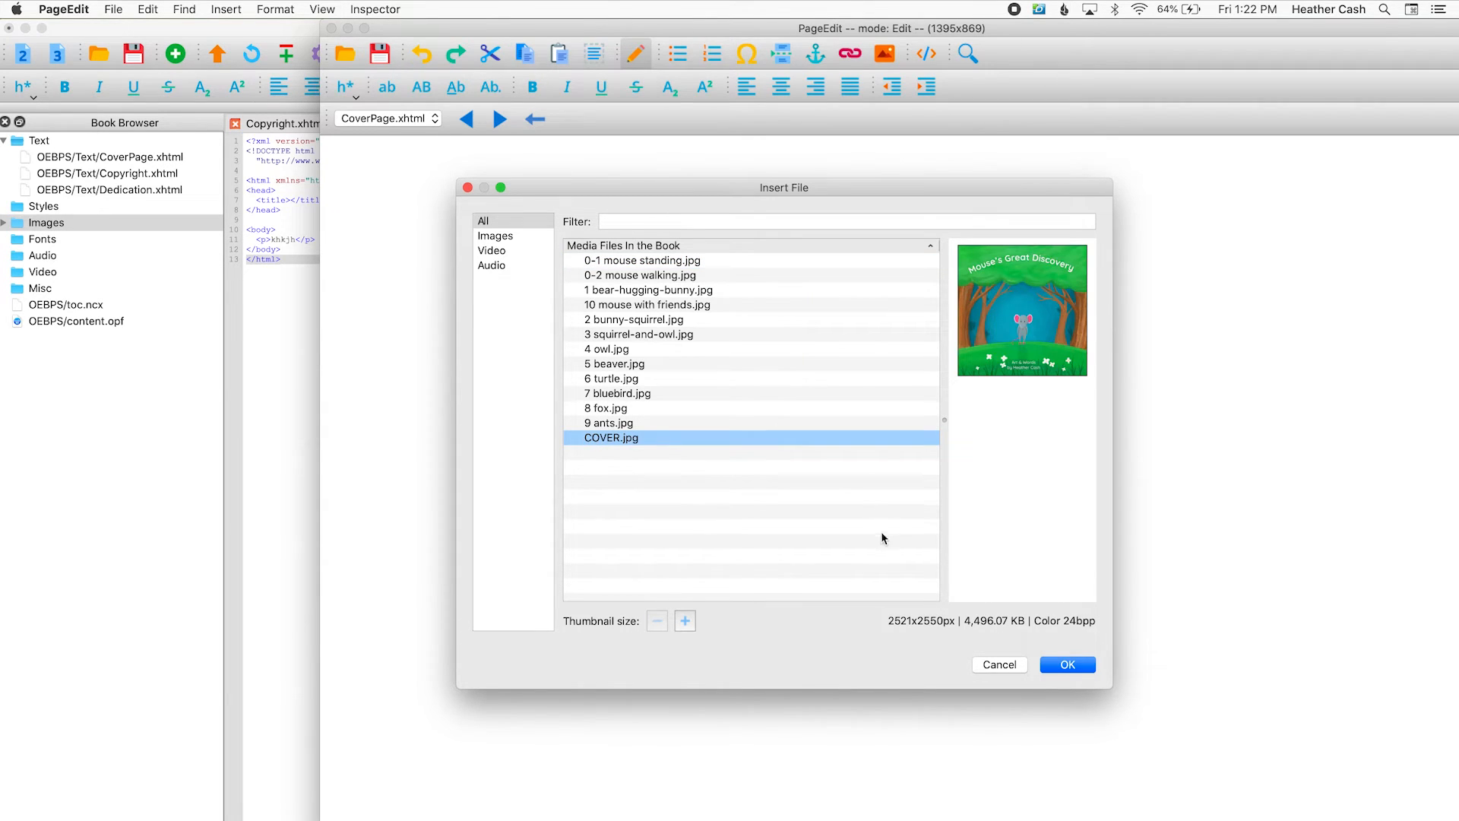
click(1068, 666)
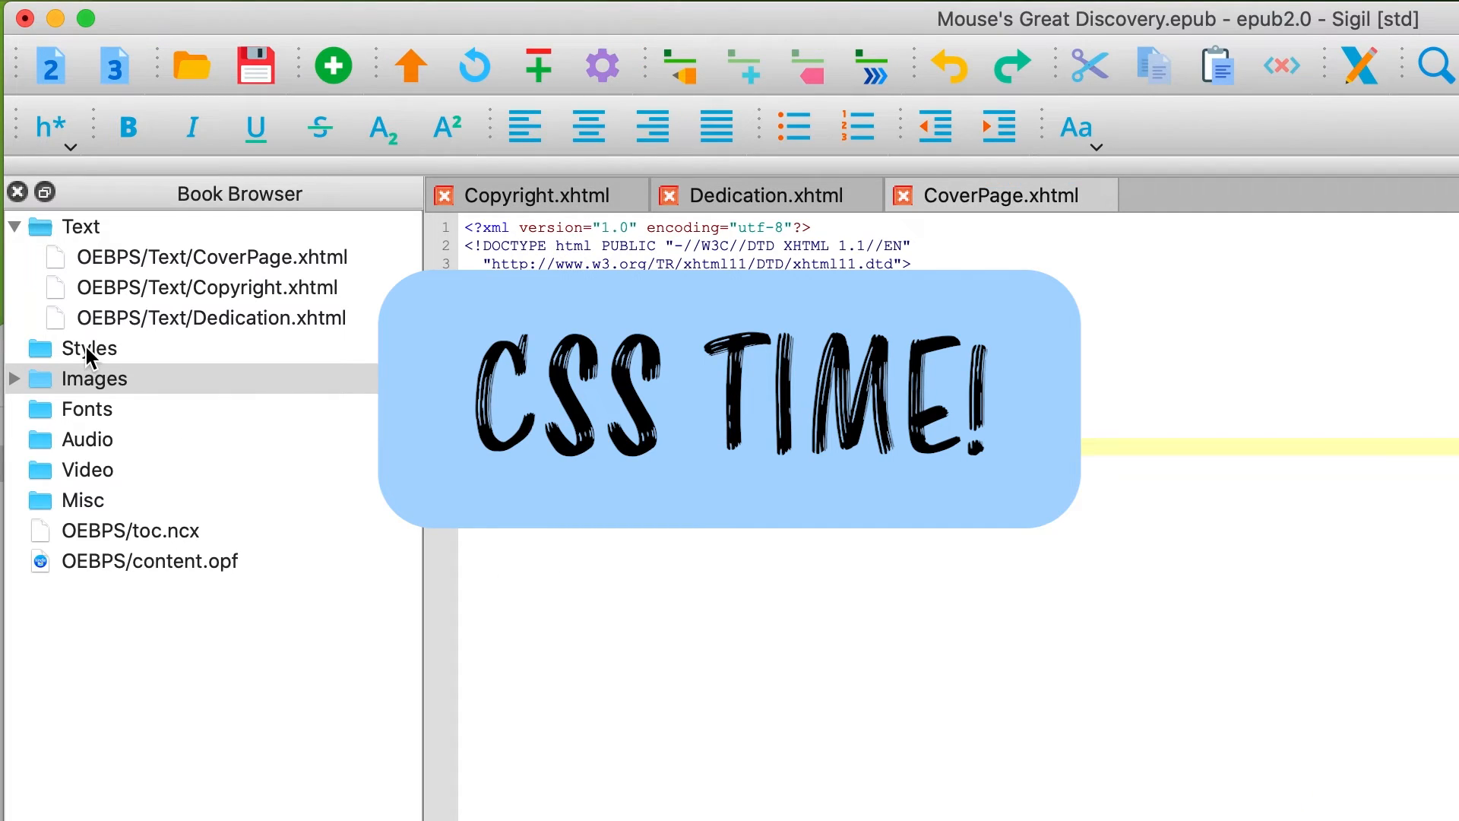
In Sigil, add a blank stylesheet to the book's Styles folder.
click(86, 349)
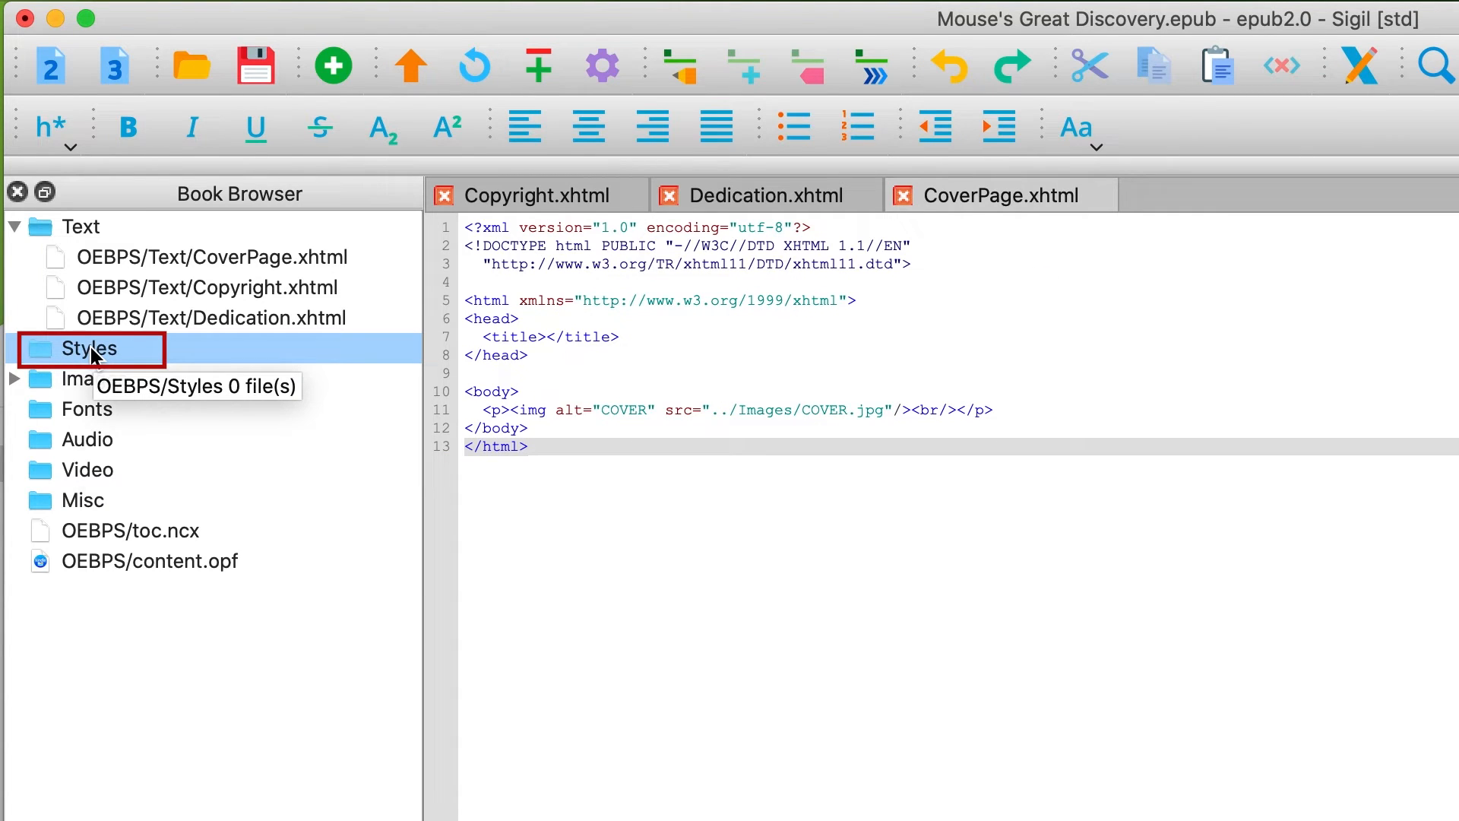
right_click(90, 348)
click(176, 368)
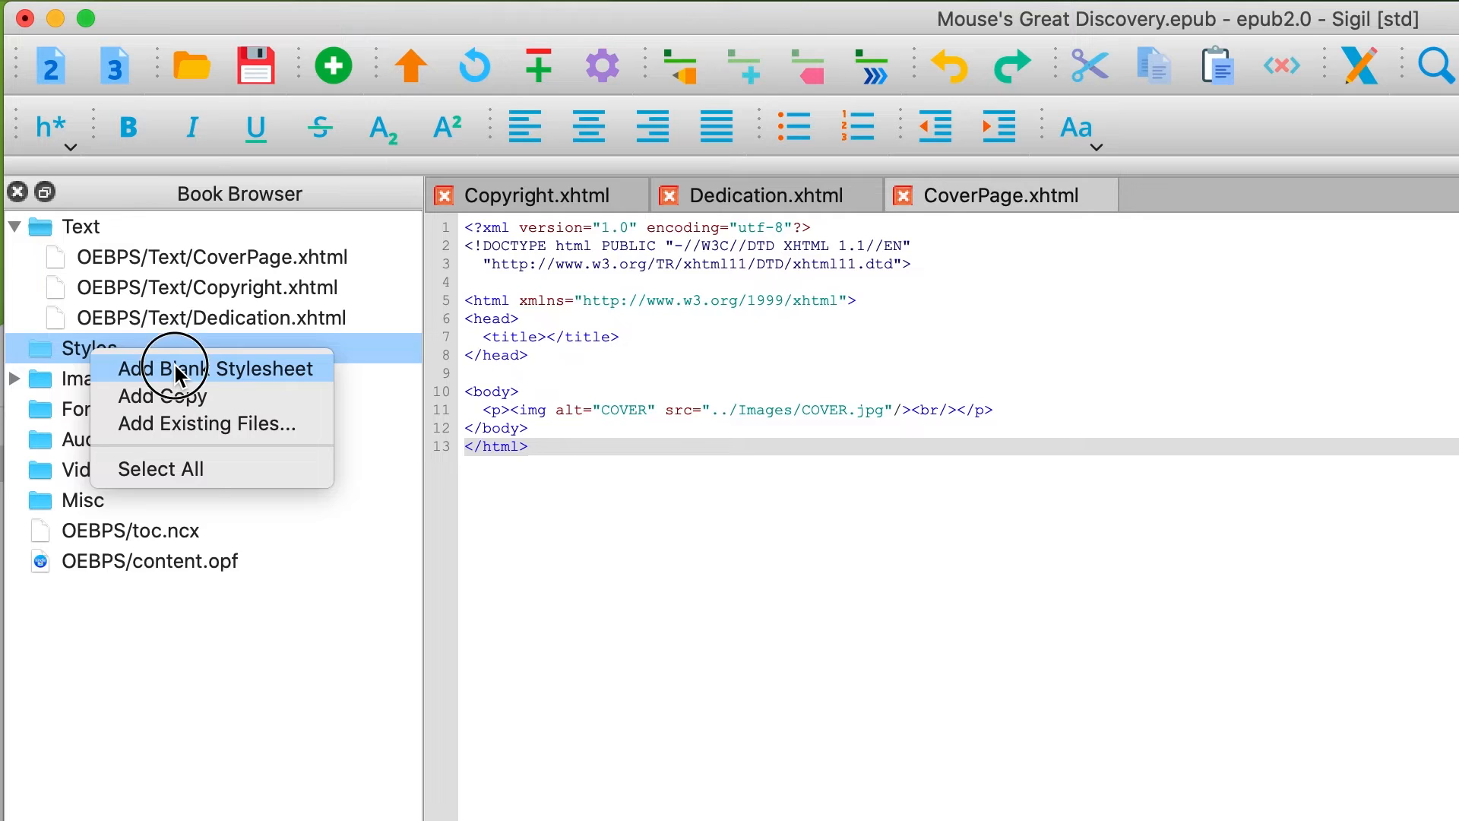
click(275, 386)
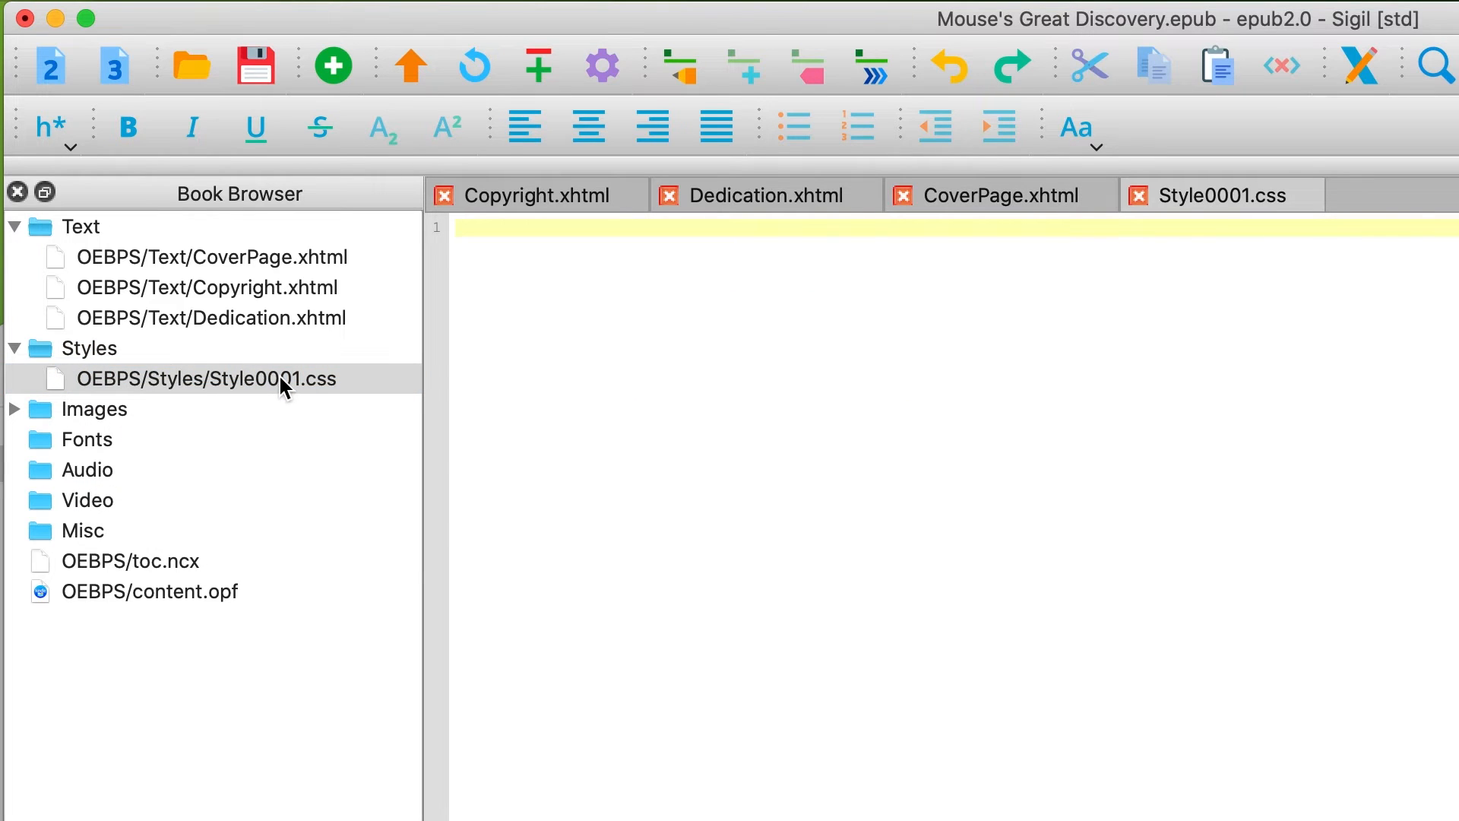
Rename the stylesheet Style0001.css as Style.css.
right_click(281, 380)
click(334, 426)
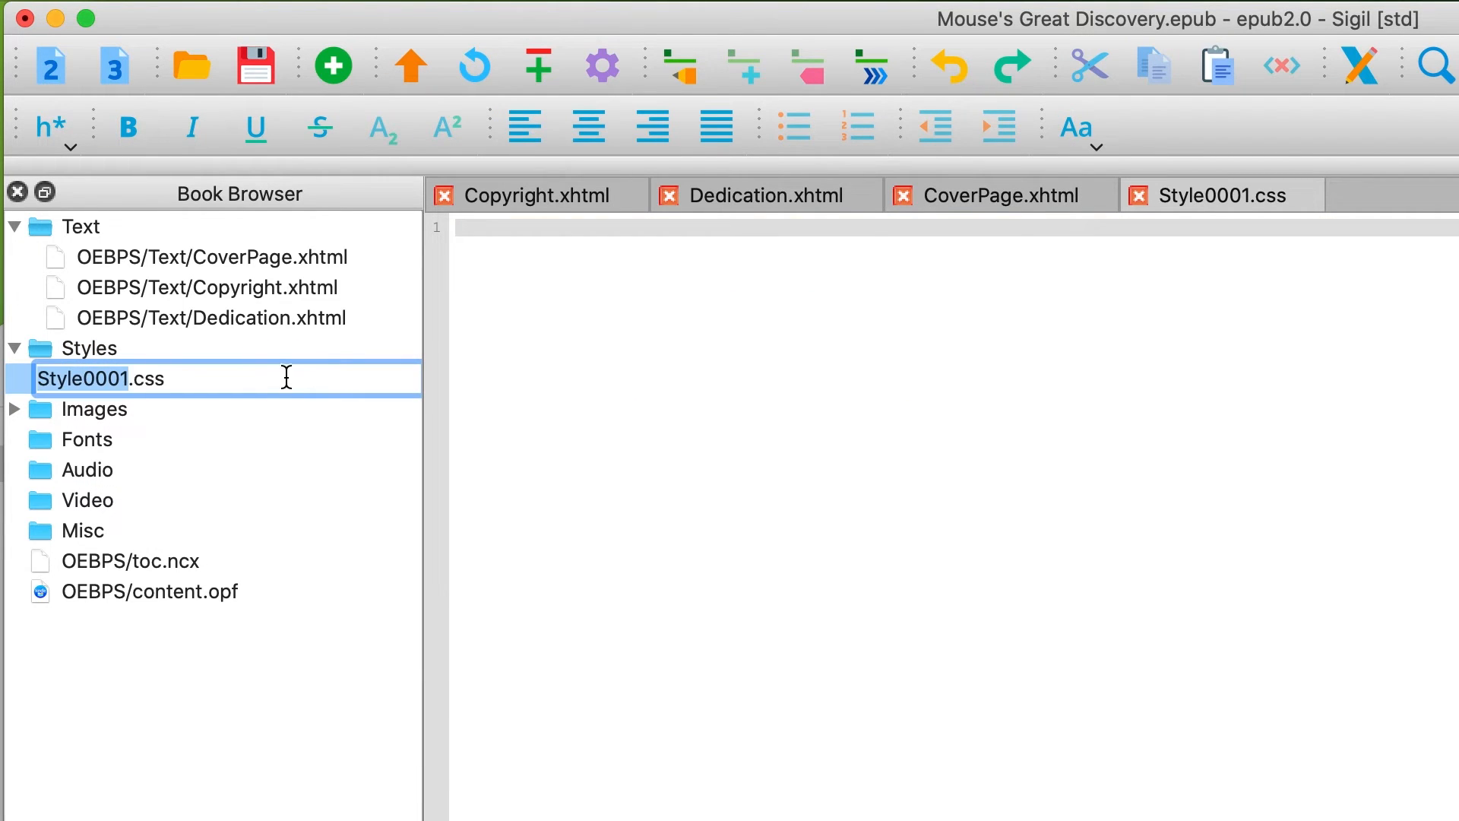
click(133, 378)
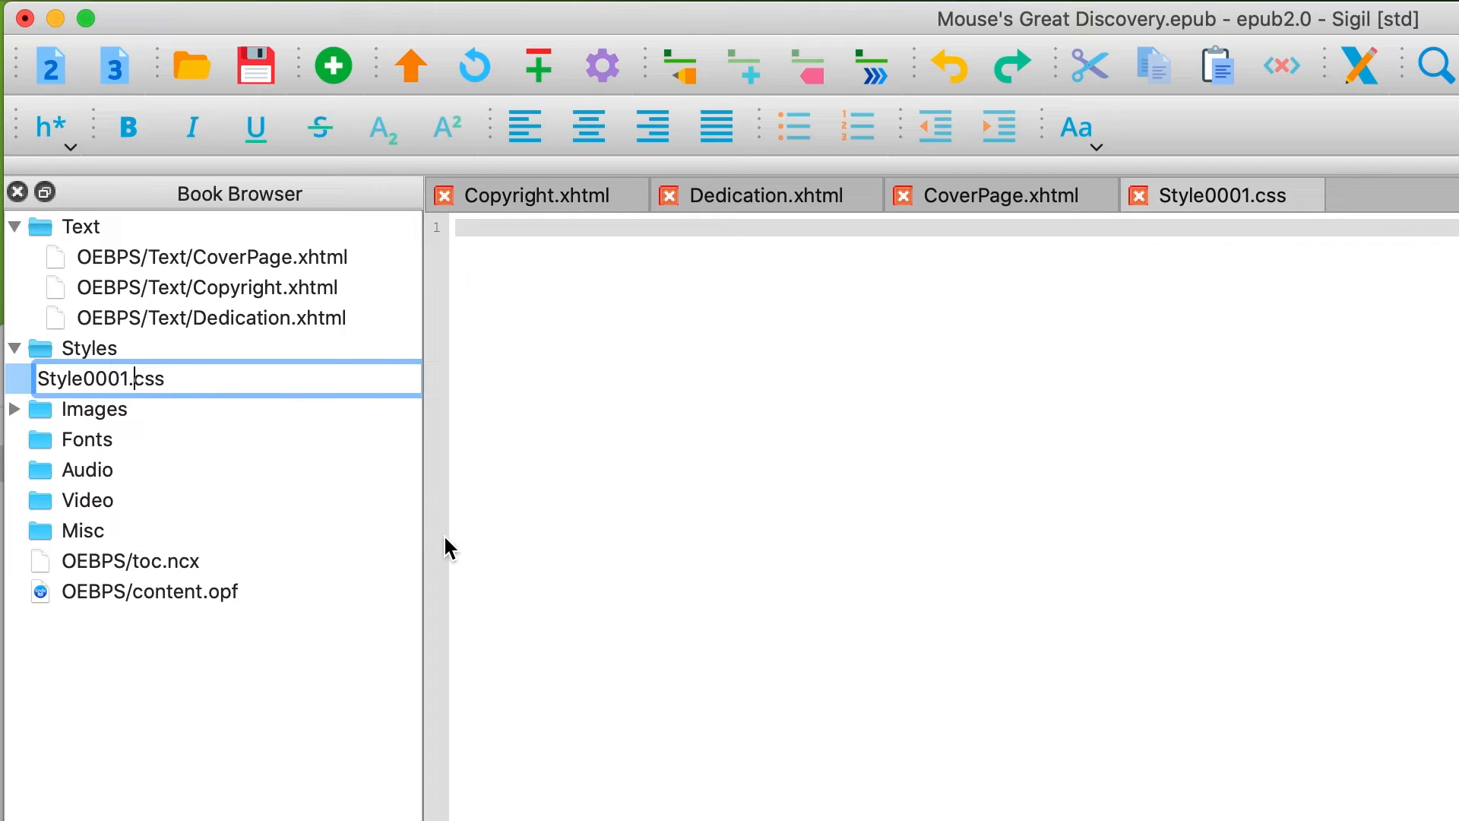
key(BackSpace)
key(BackSpace)
key(BackSpace)
key(BackSpace)
key(Return)
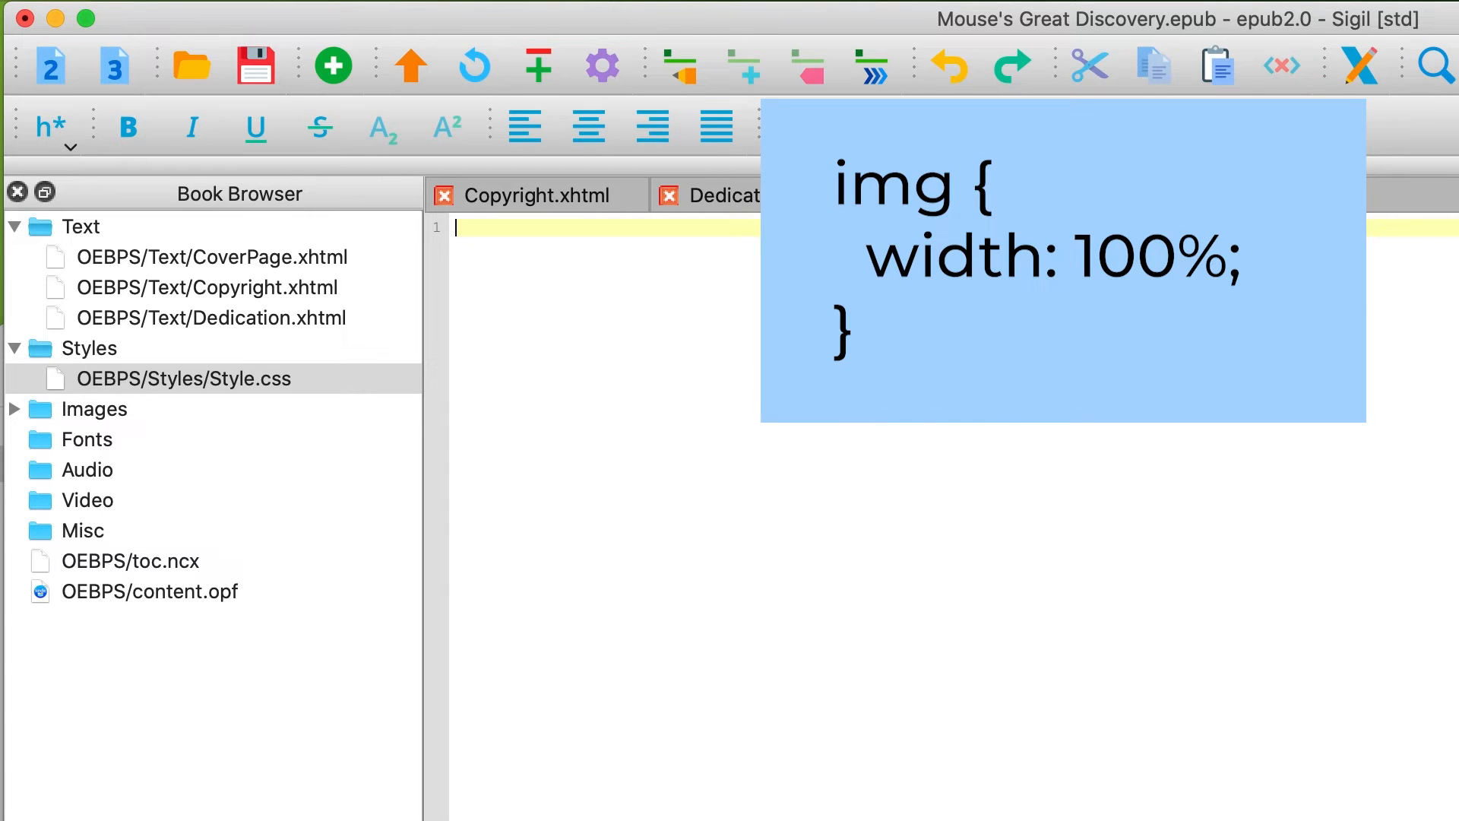
Write the rule "img { width: 100%; }" over three lines in Style.css and save the book.
text(img {)
key(Return)
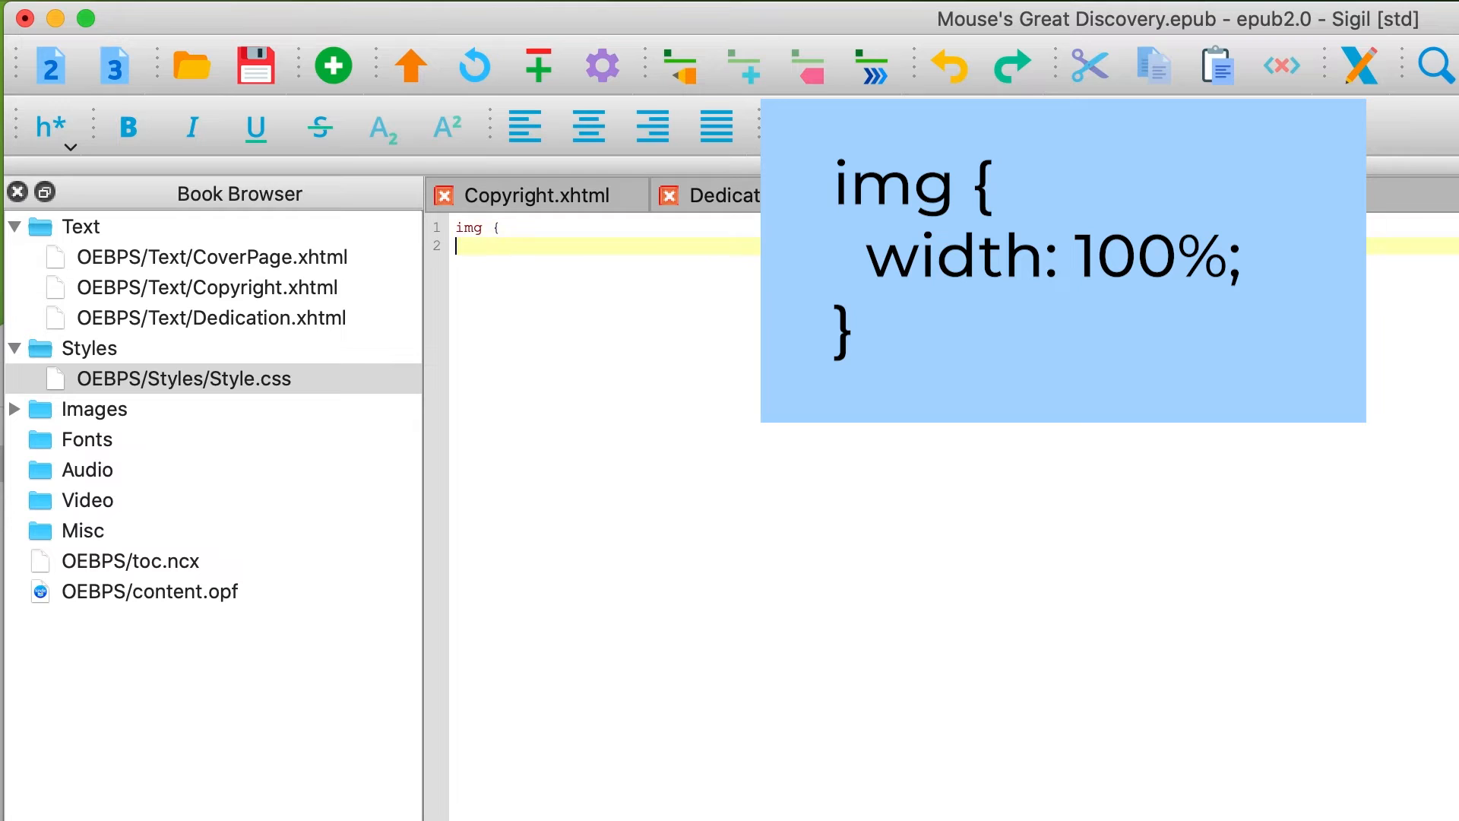
key(Return)
key(Up)
key(Down)
text(})
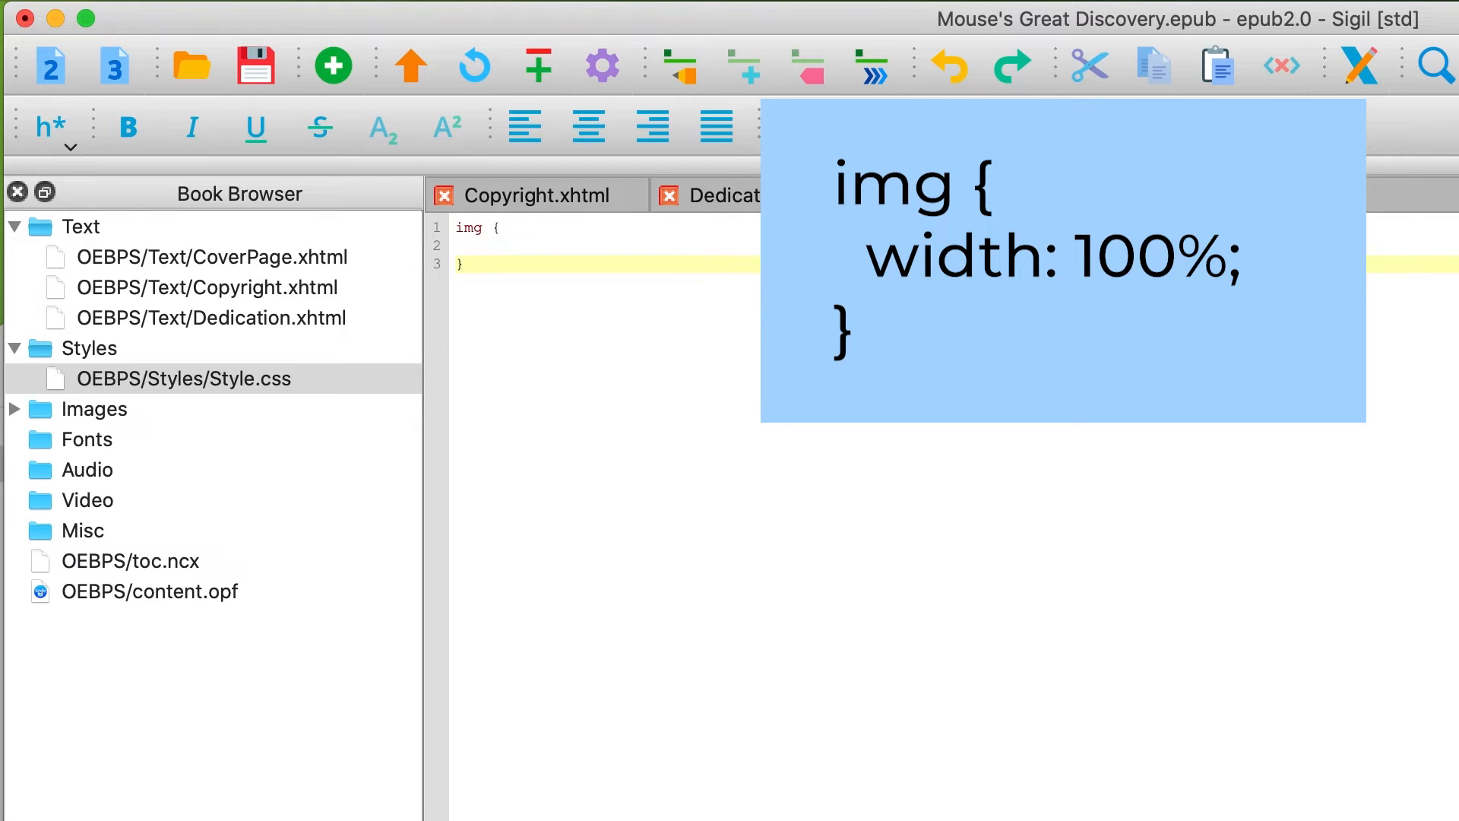
key(Up)
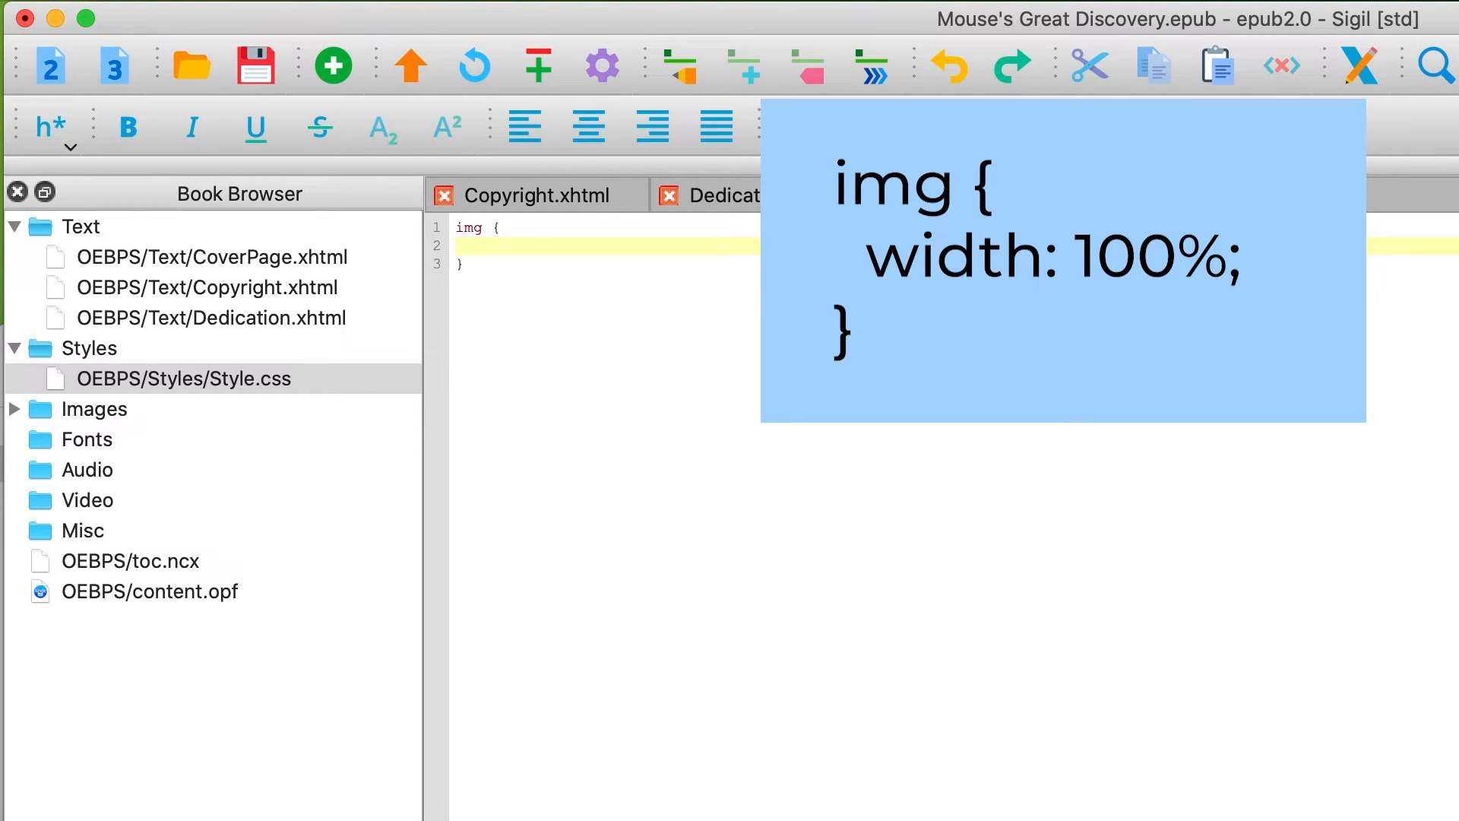
text(width: 100%;)
click(990, 304)
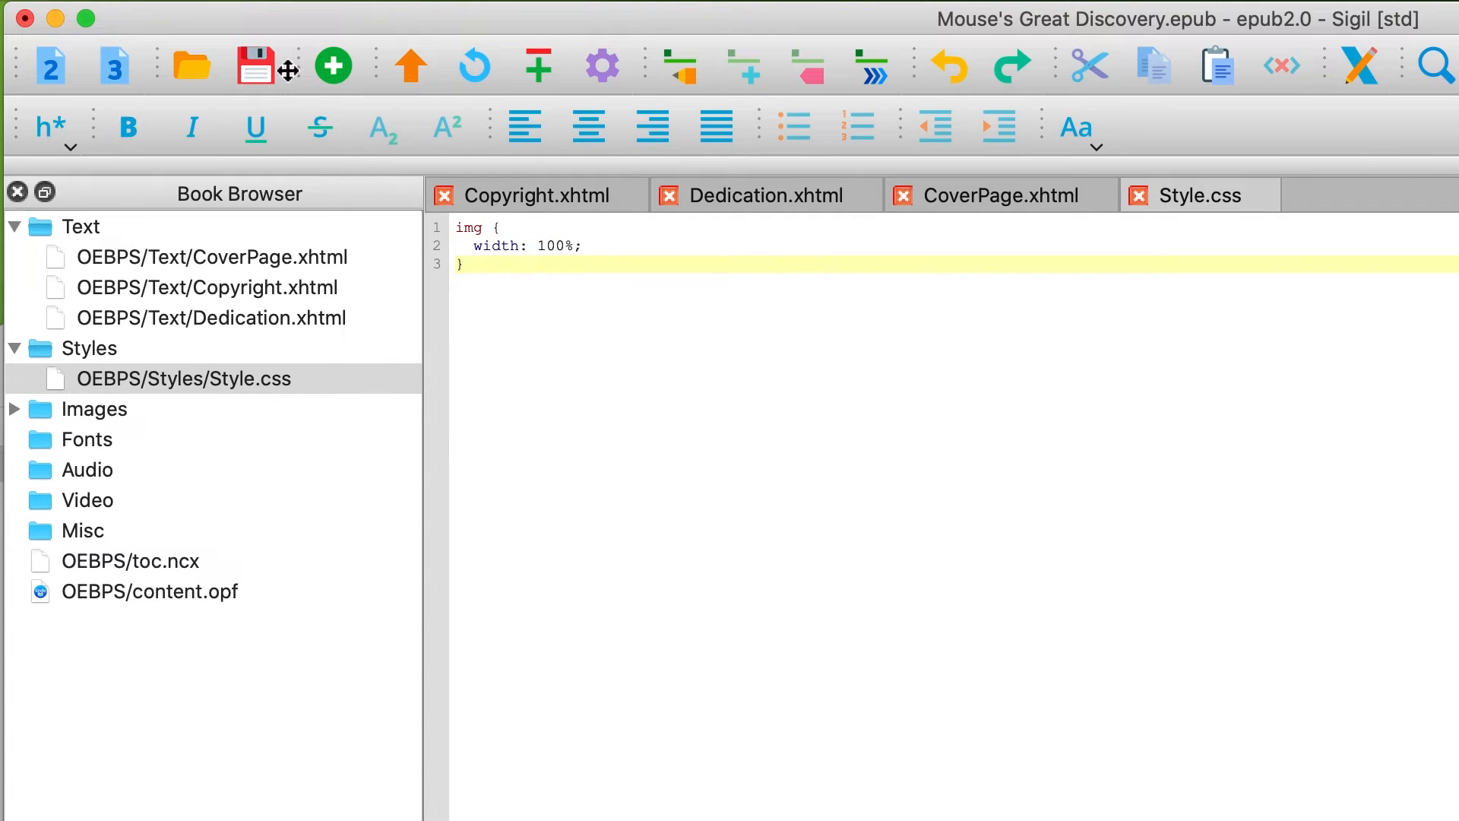
click(256, 62)
Below the title tags in CoverPage.xhtml, add <link rel="stylesheet" href="../Styles/Style.css" type="text/css" /> and save the book.
click(997, 192)
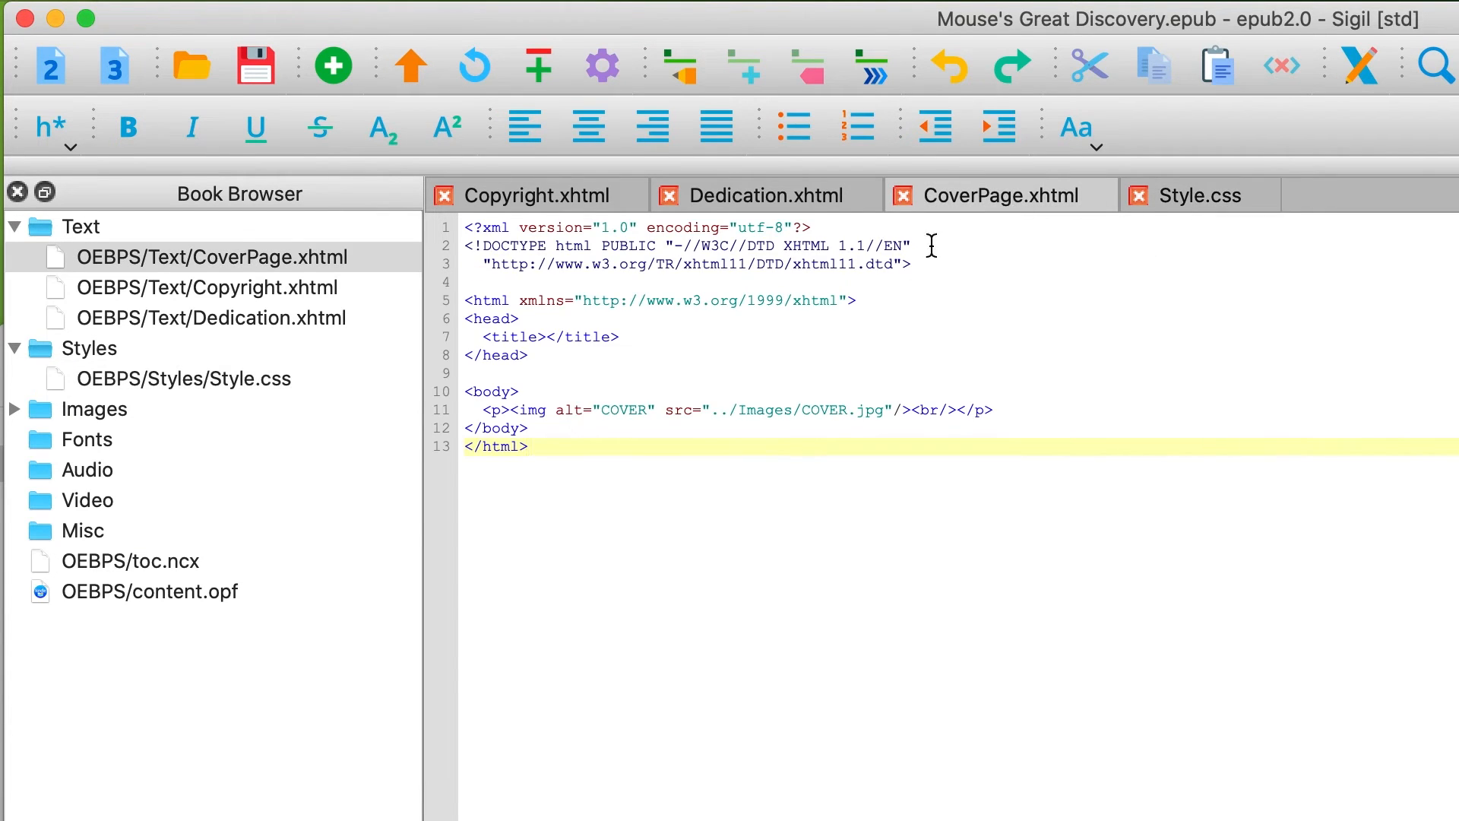
click(650, 337)
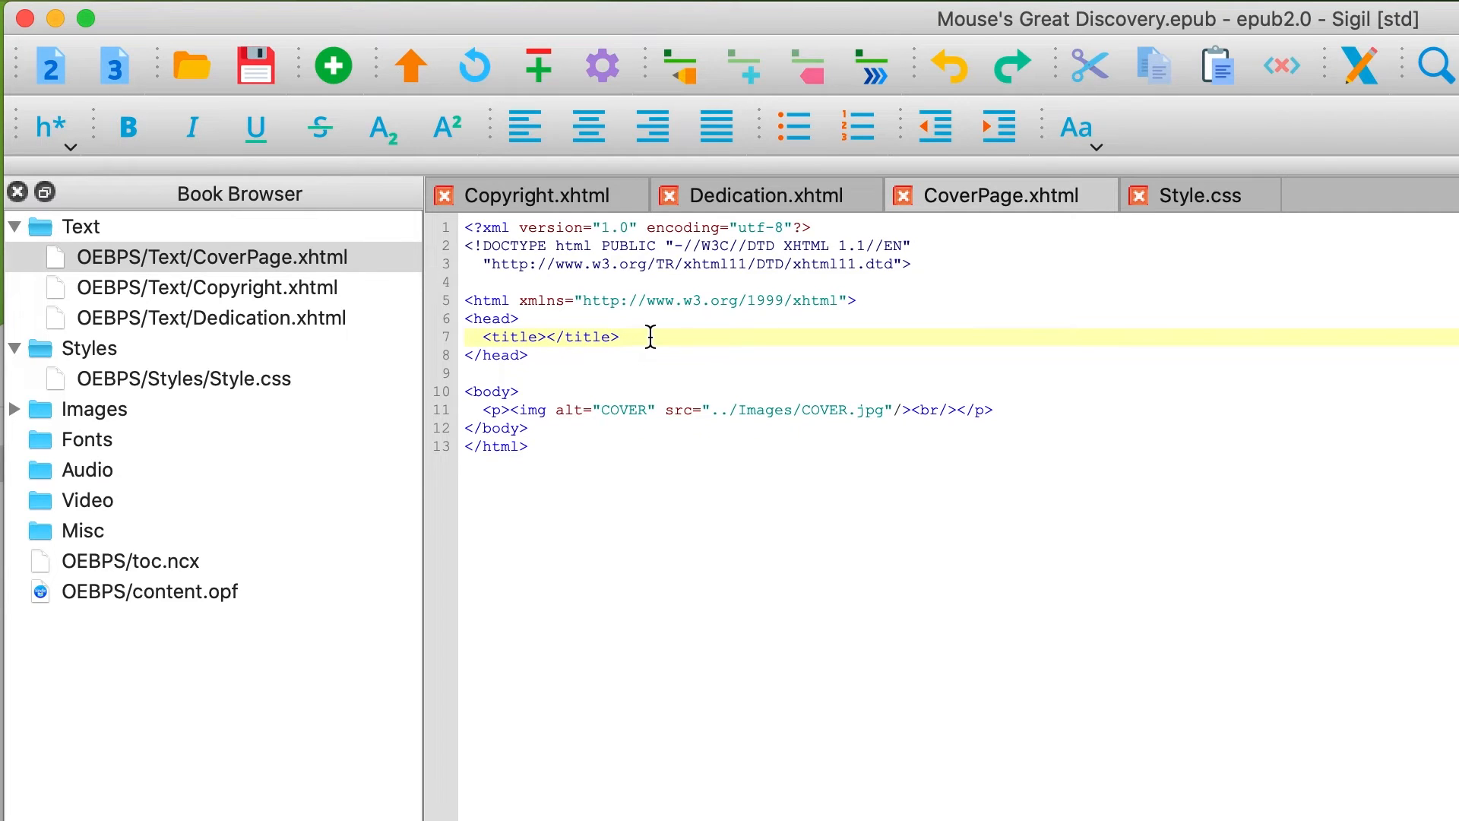
key(Return)
text(<link )
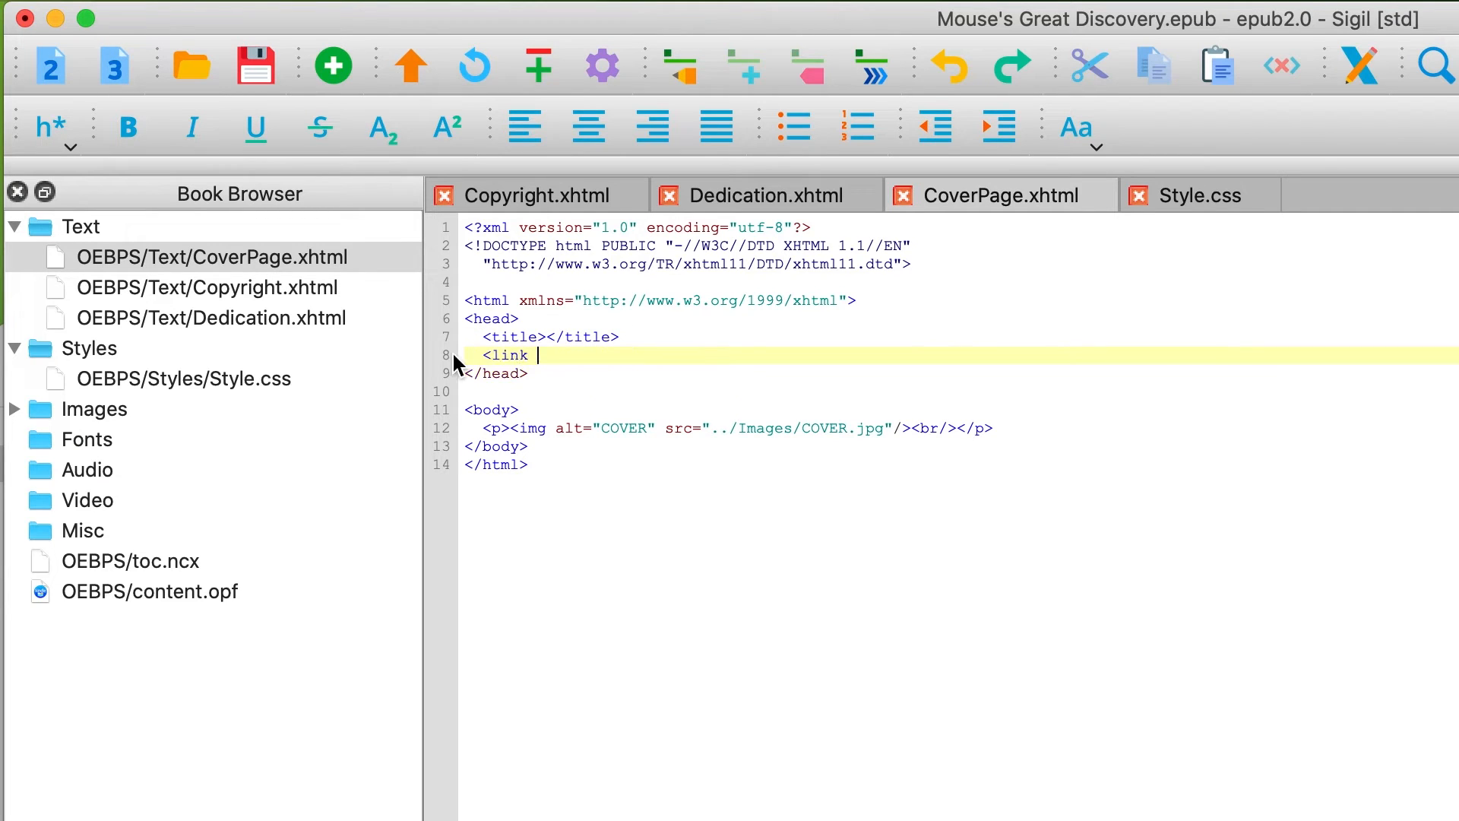
text(rel="stylesheet" href=")
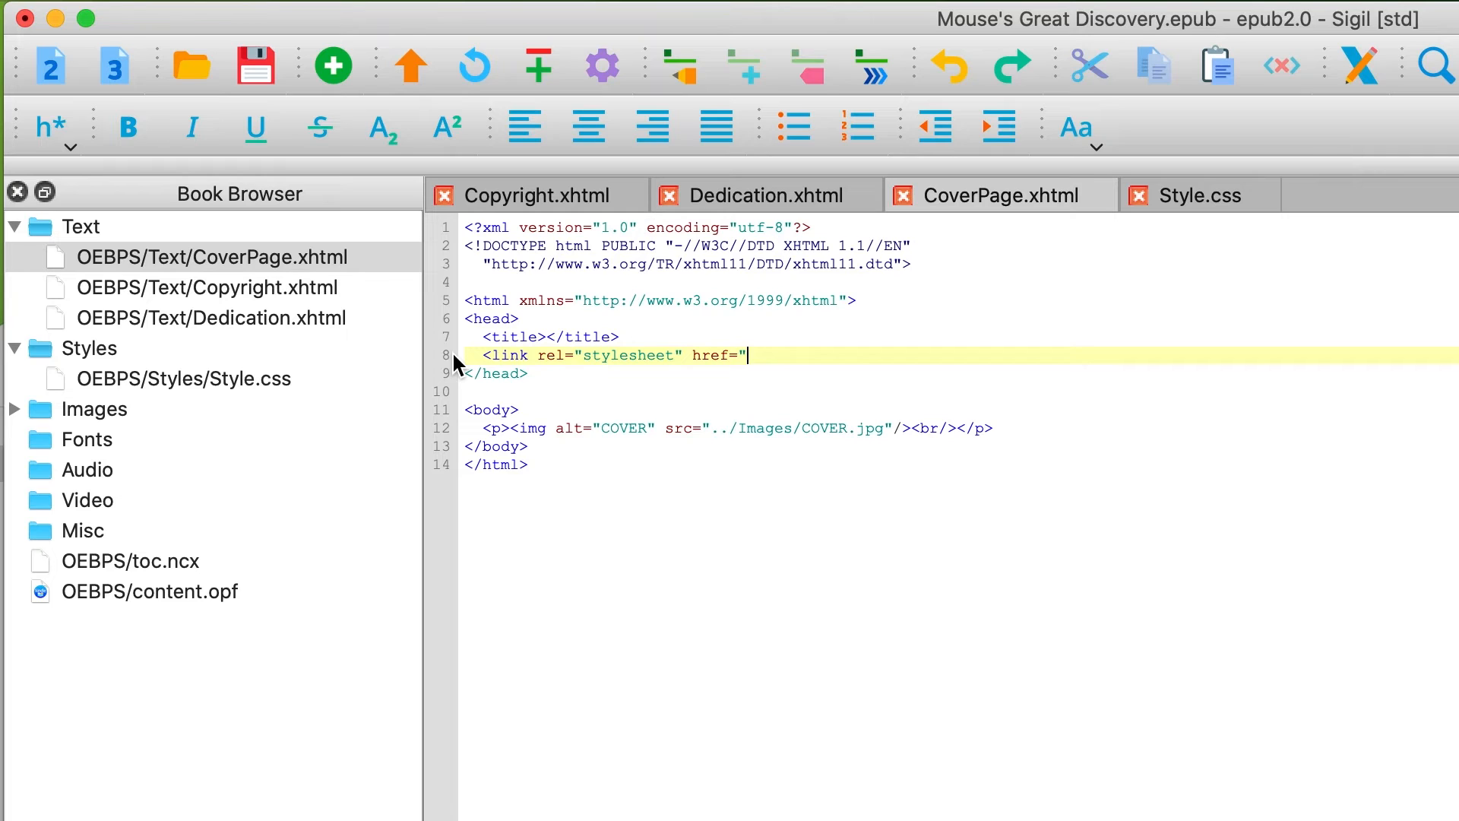
text(../Styles./Style.css)
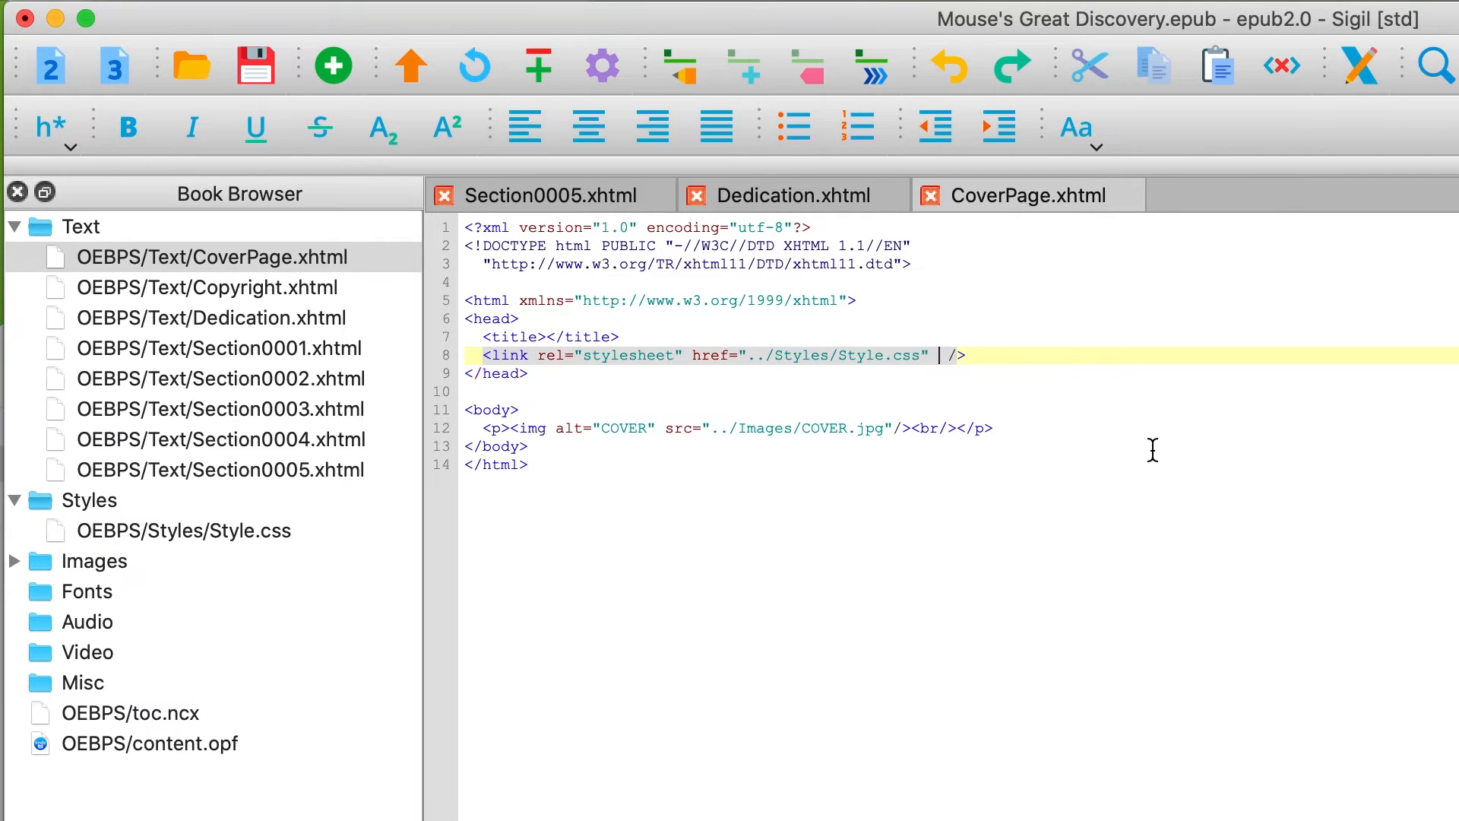
text(type="text/css)
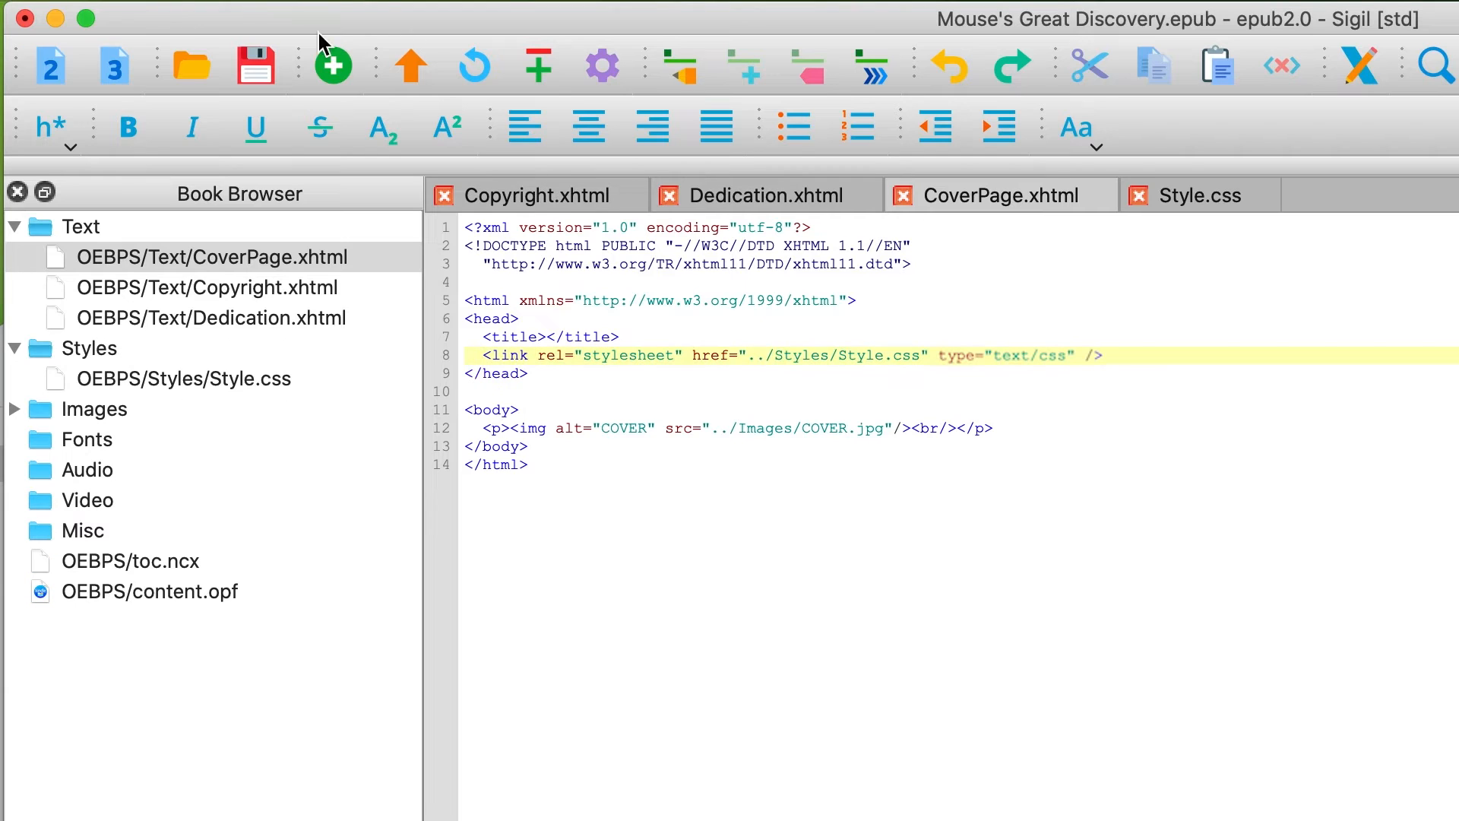
click(255, 67)
Check the cover page in PageEdit and review the stylesheet link line in CoverPage.xhtml in Sigil.
click(1356, 68)
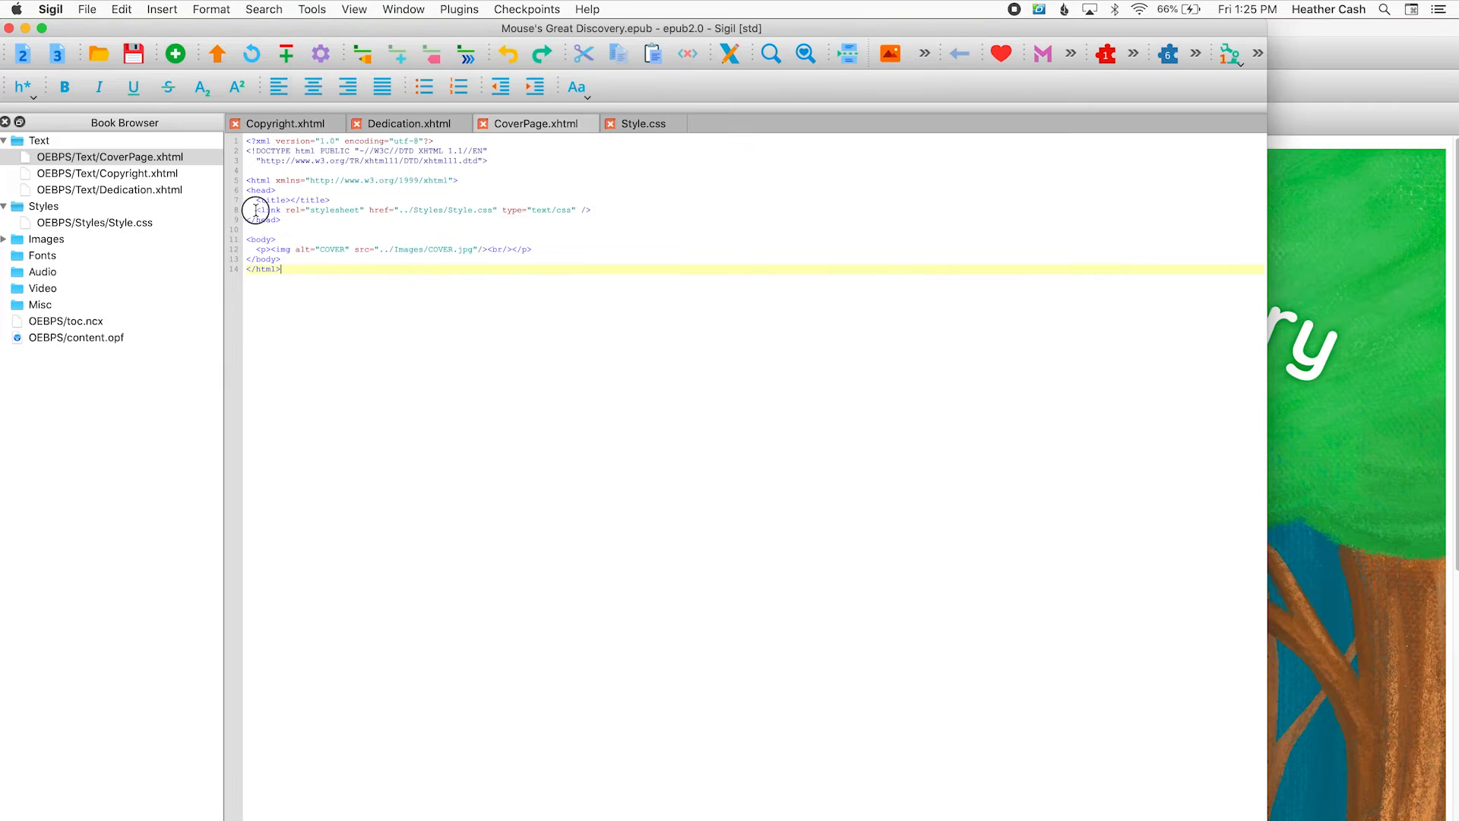
drag(255, 210, 463, 216)
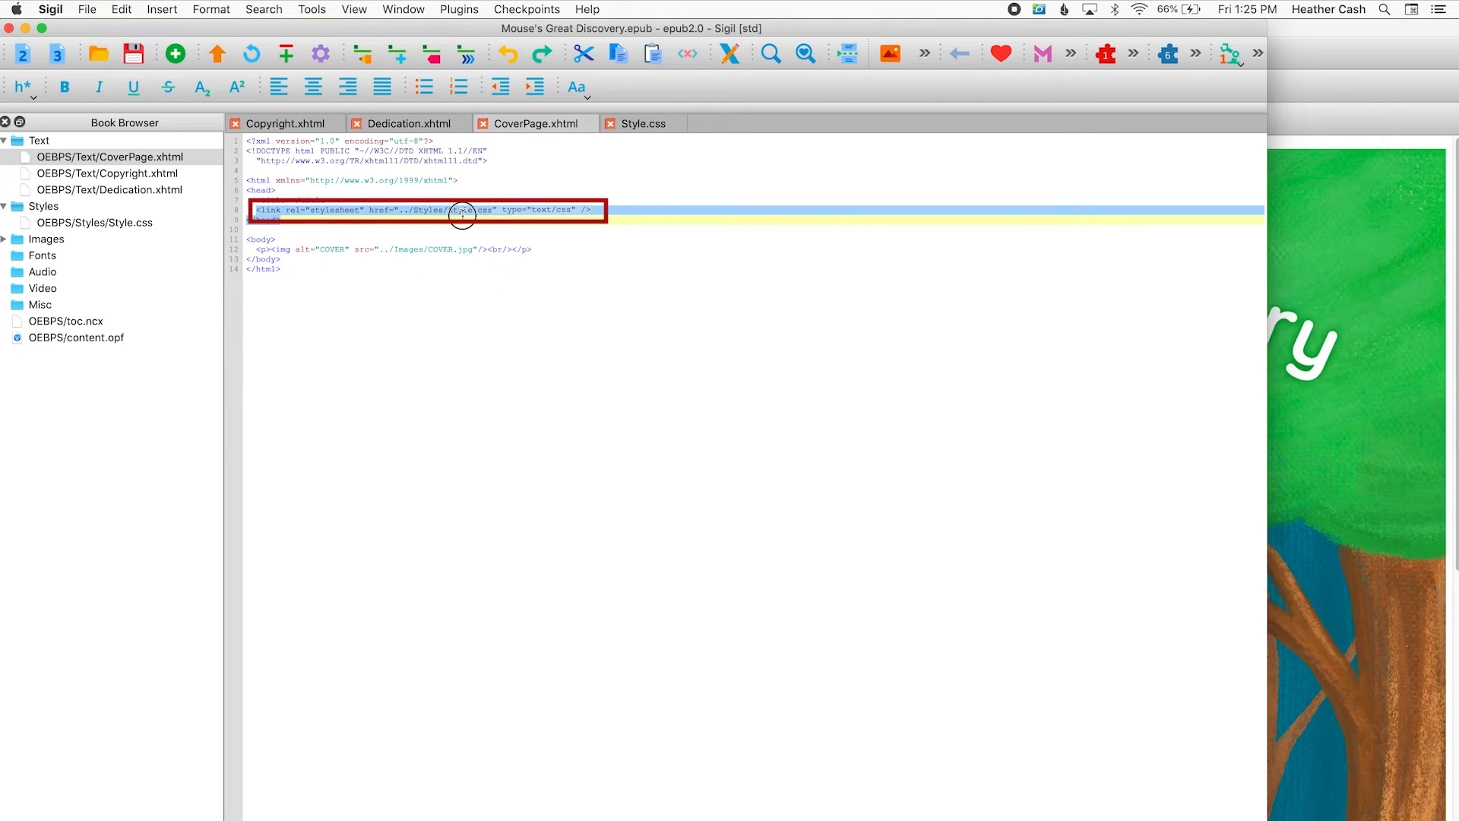
click(447, 239)
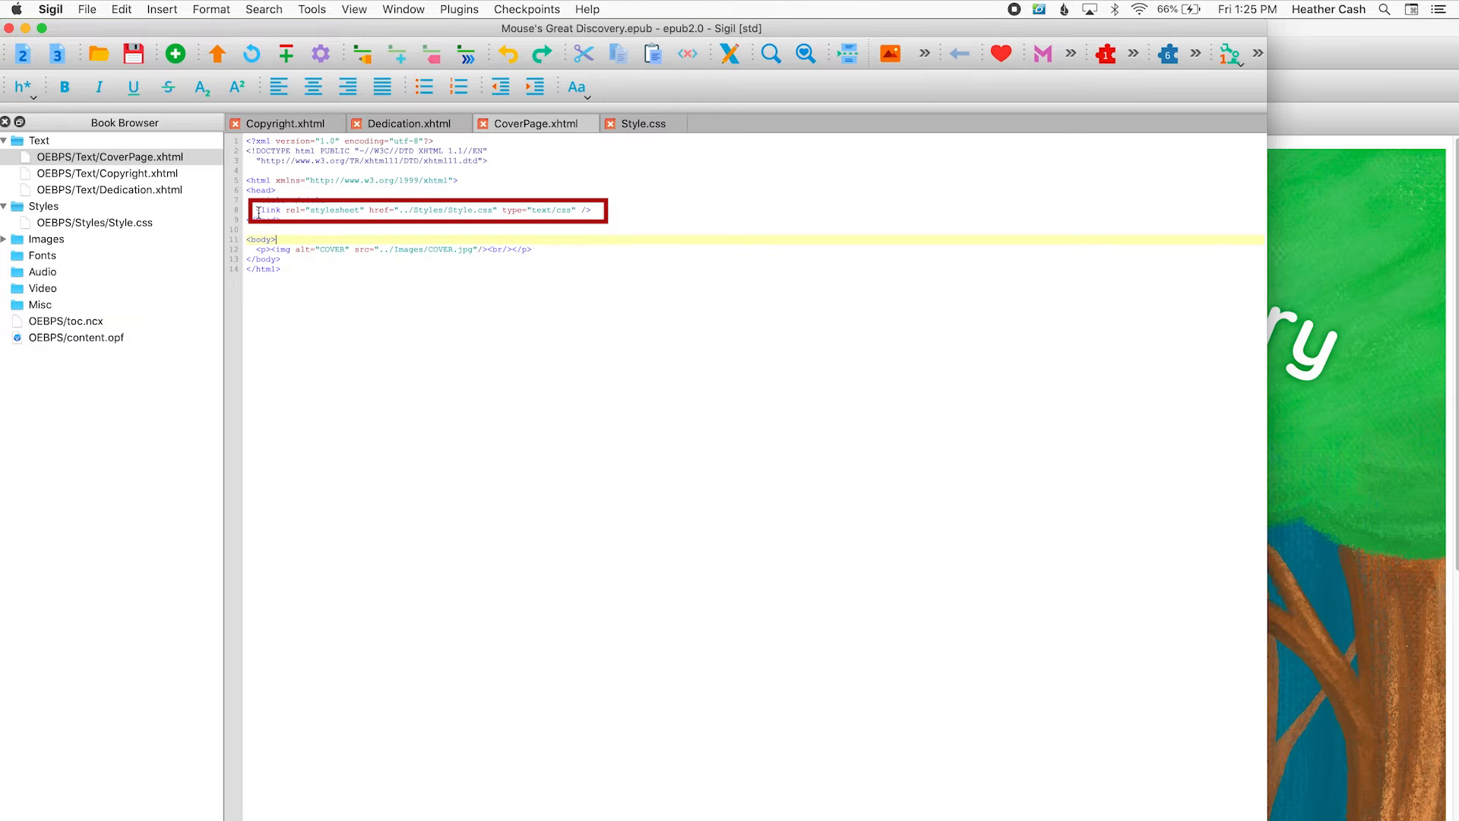
drag(255, 212, 447, 211)
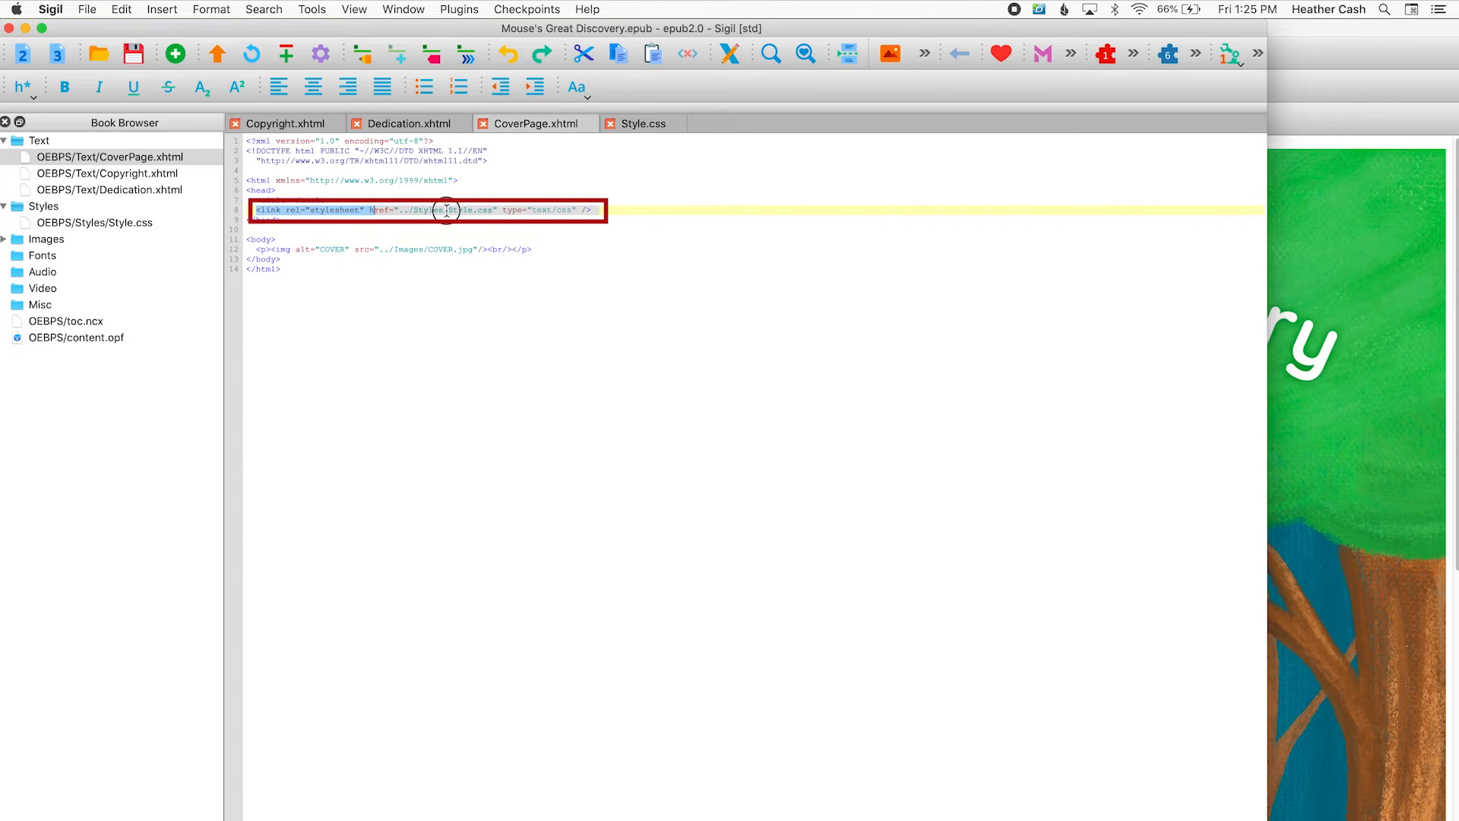
click(447, 211)
click(535, 317)
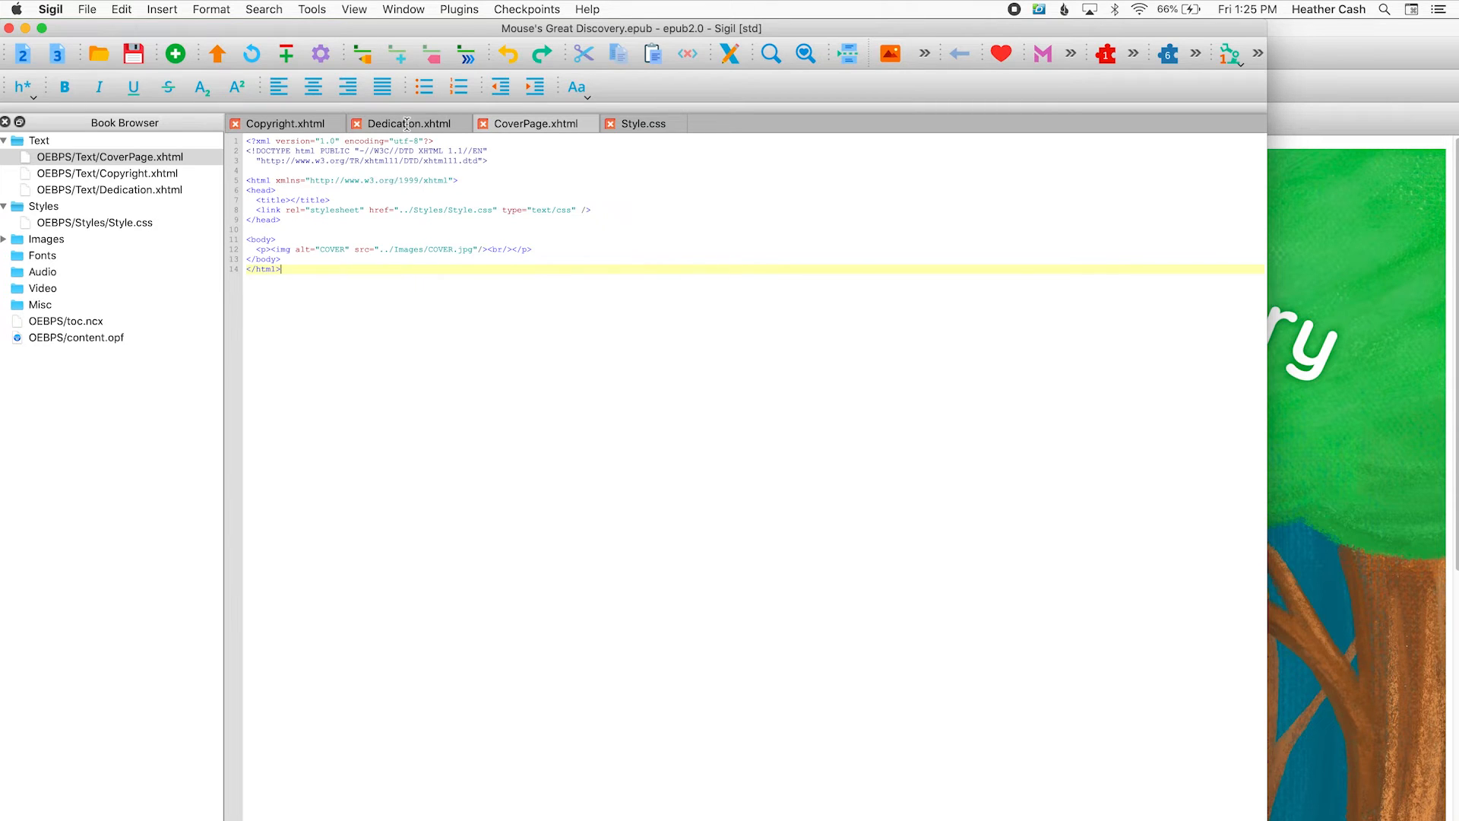
Open Copyright.xhtml in Sigil and in PageEdit, and delete its placeholder text "ghjgjhgjh".
click(269, 126)
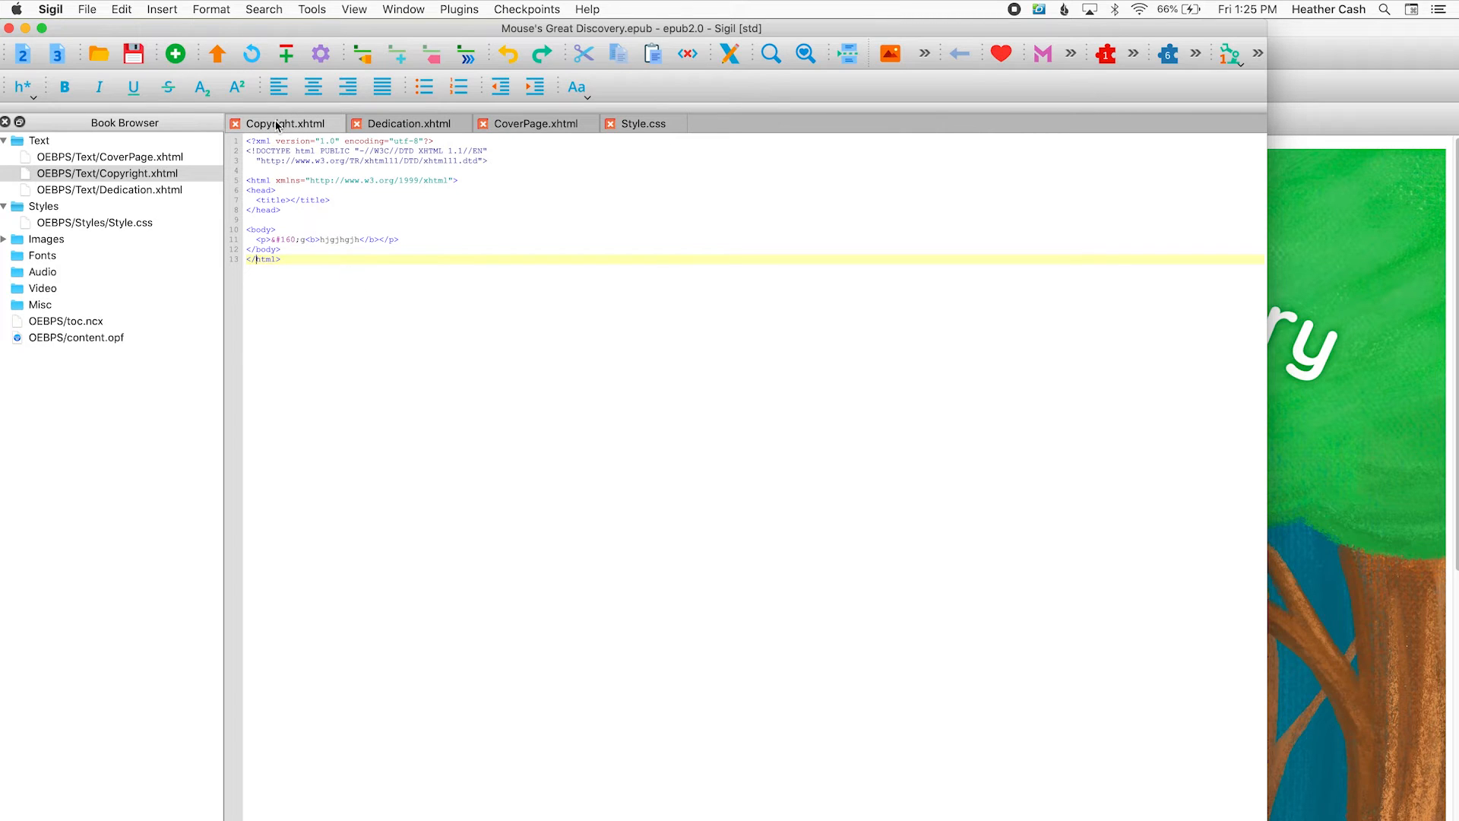
click(331, 230)
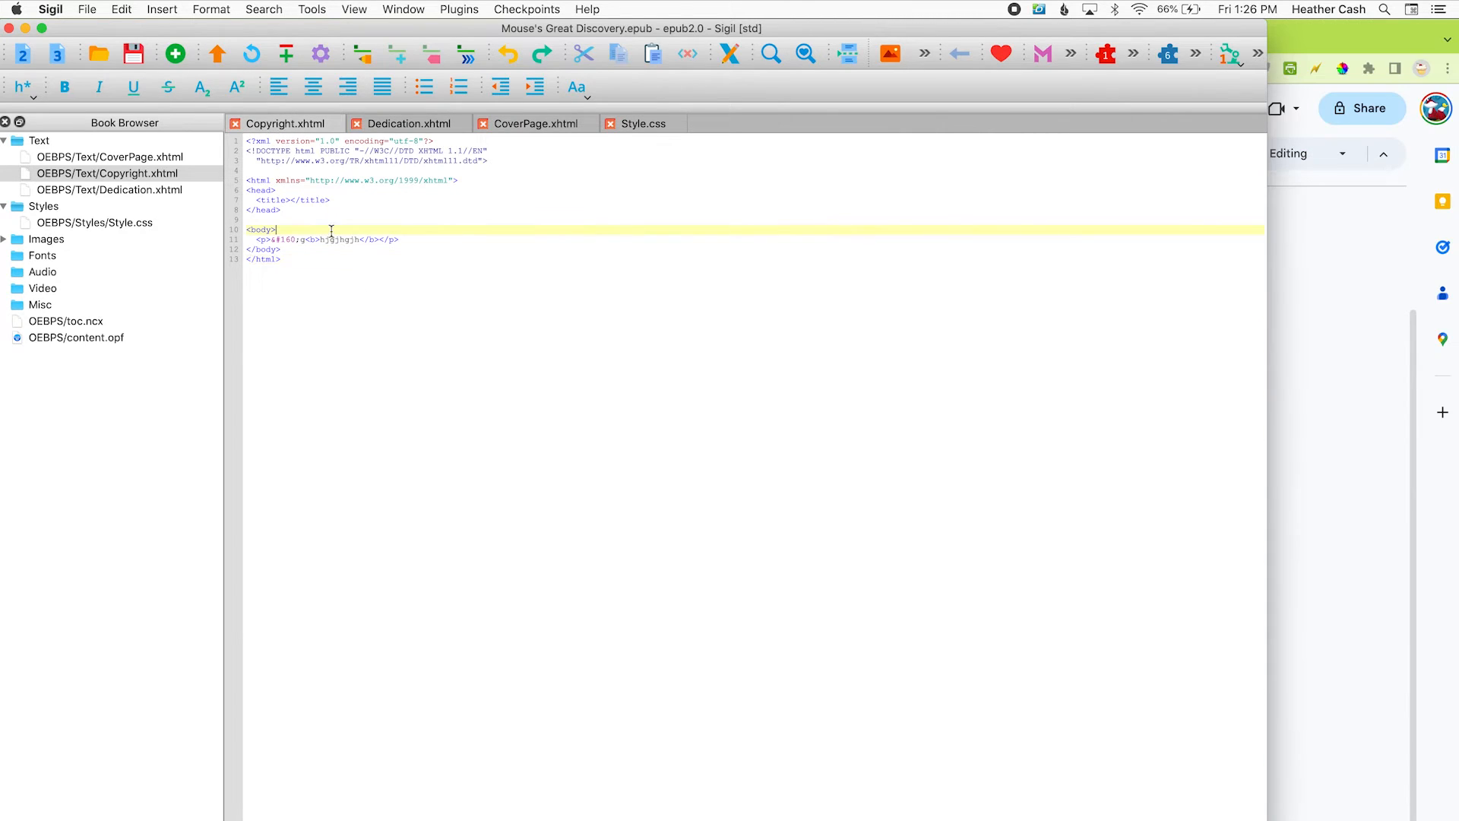
click(731, 56)
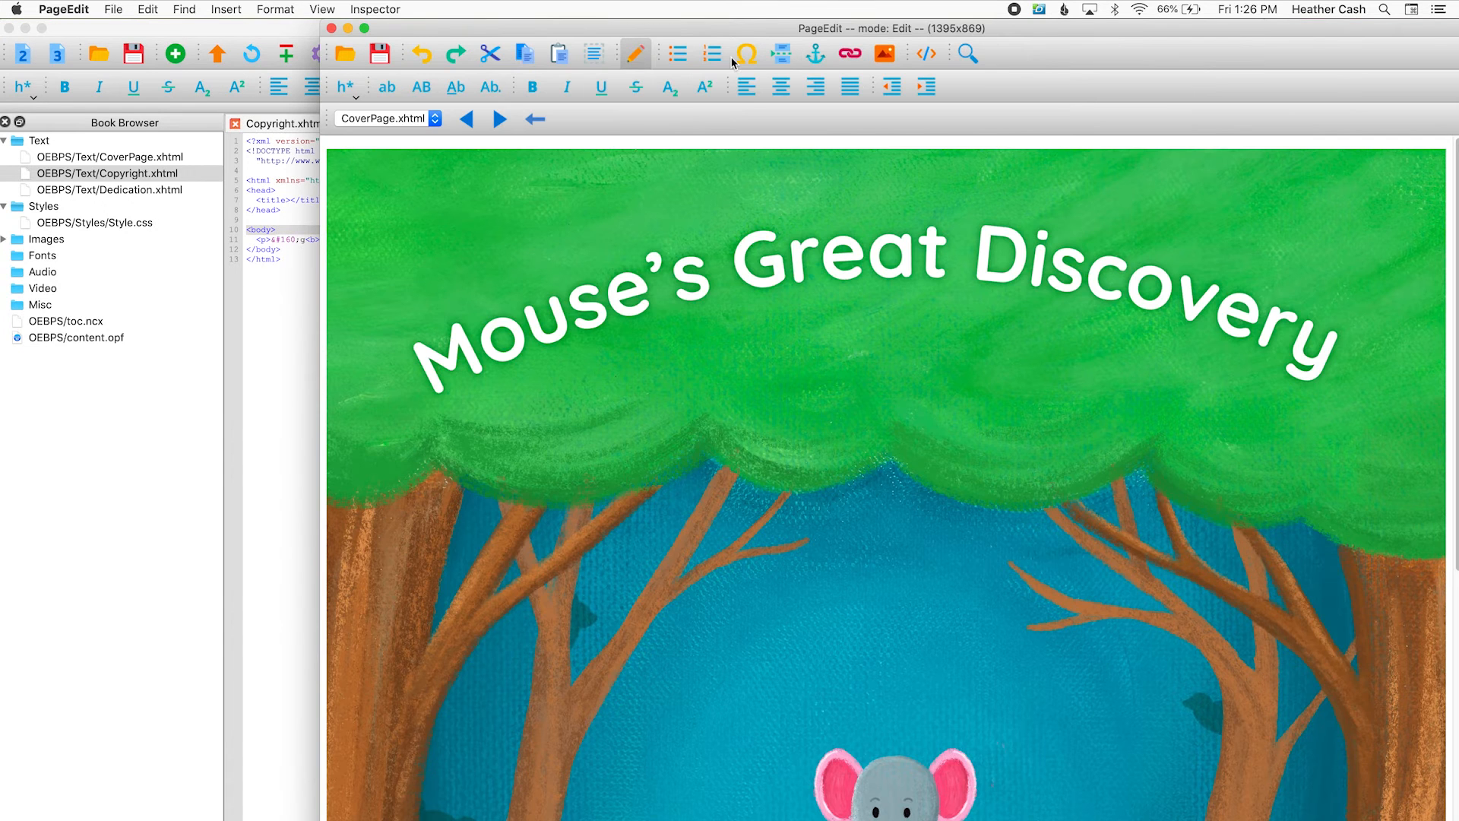
click(417, 120)
click(378, 133)
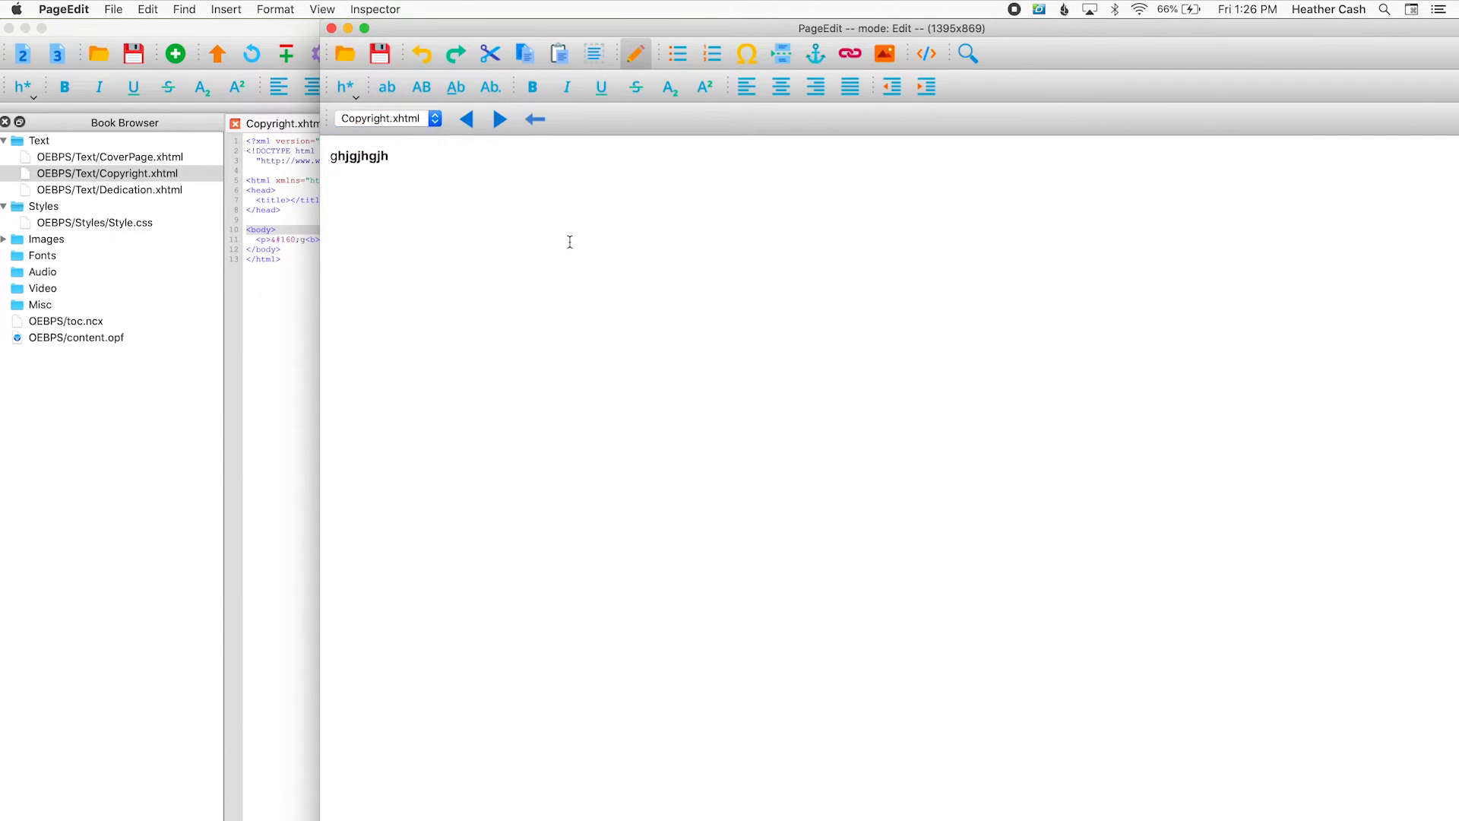
drag(456, 189, 299, 157)
key(BackSpace)
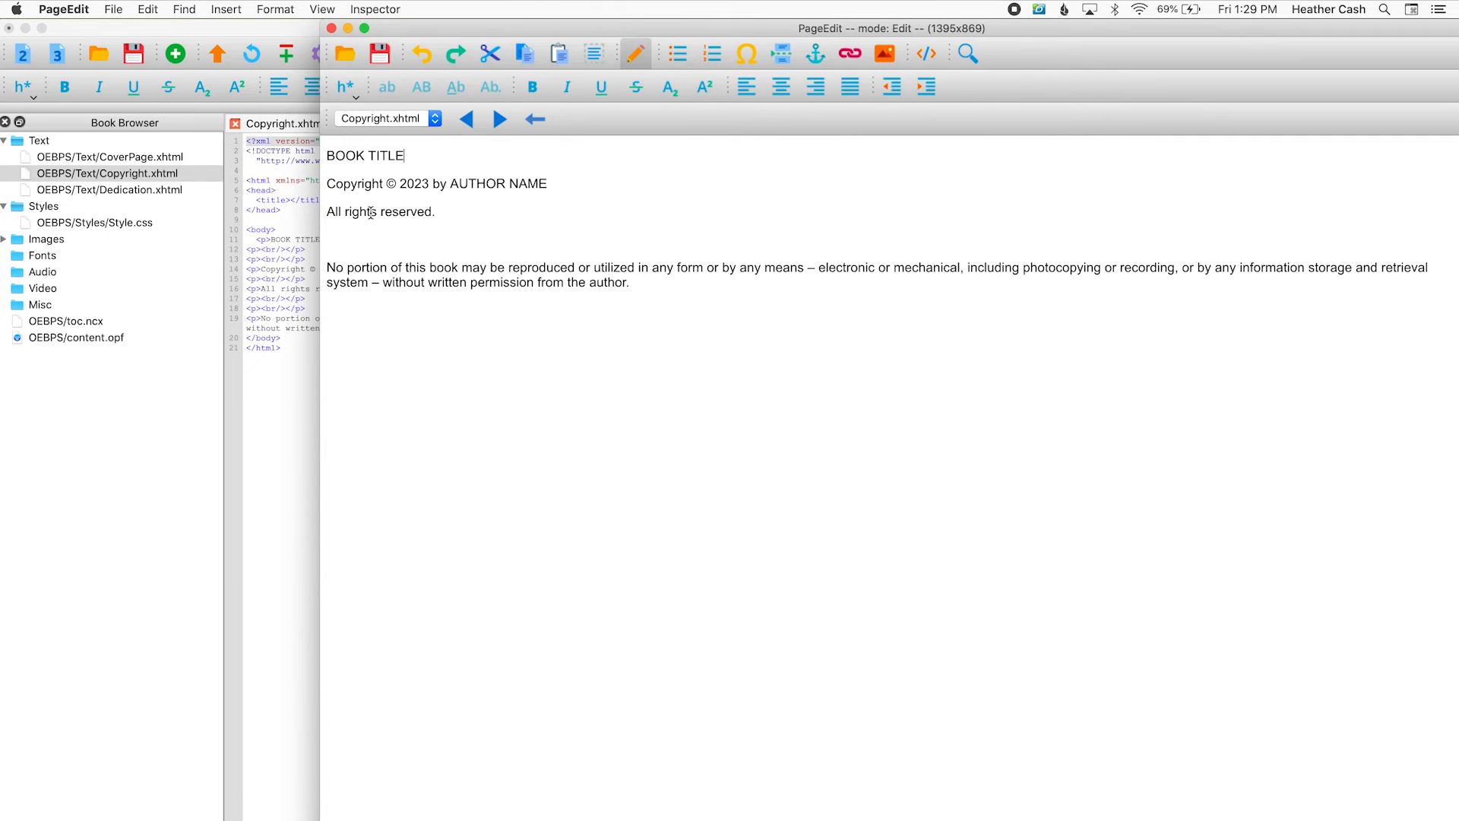
On the copyright page, replace BOOK TITLE with "Mouse's Great Discovery" and AUTHOR NAME with the author's full name.
text(Mouse's Great Discovery)
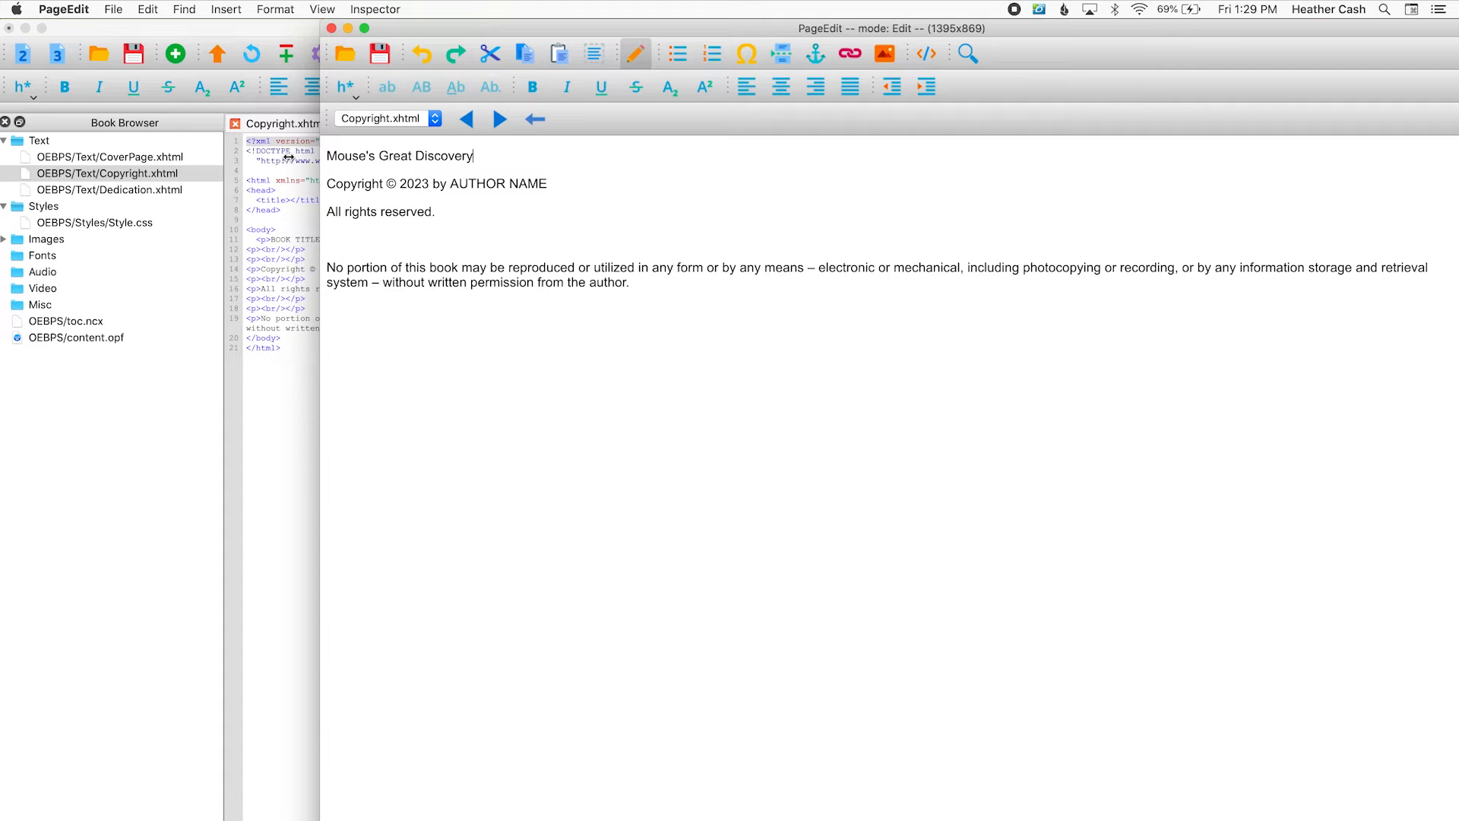
drag(452, 184, 549, 183)
text(Heather Cash)
Put "All rights reserved." directly under the copyright line, remove the empty space above the legal notice, and save the page.
click(327, 213)
key(BackSpace)
key(shift+Return)
click(328, 255)
key(BackSpace)
click(381, 57)
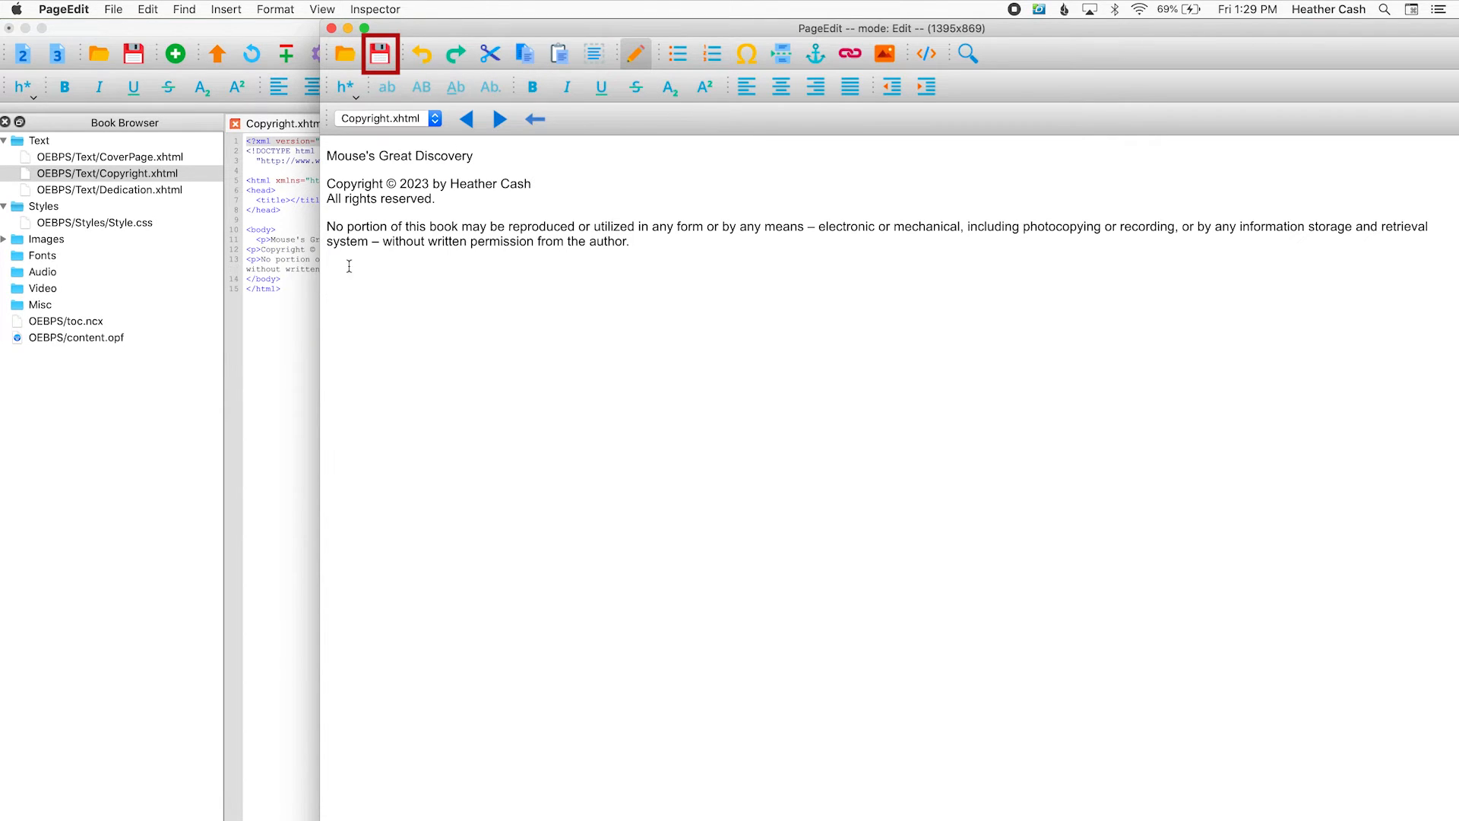
Format the title "Mouse's Great Discovery" on the copyright page as Heading 1, and review its h1 tags in Sigil.
click(300, 289)
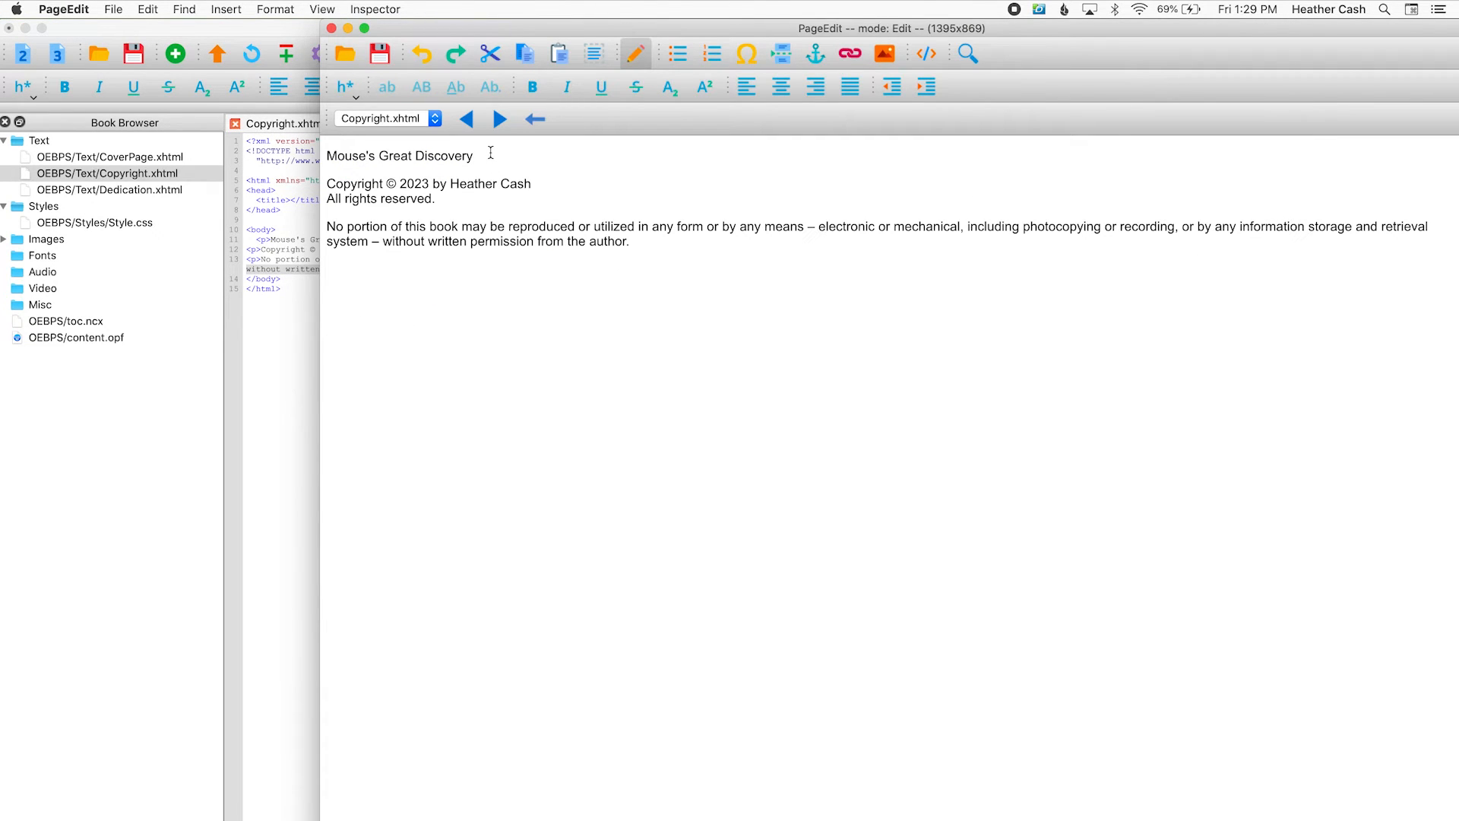
drag(491, 153, 304, 153)
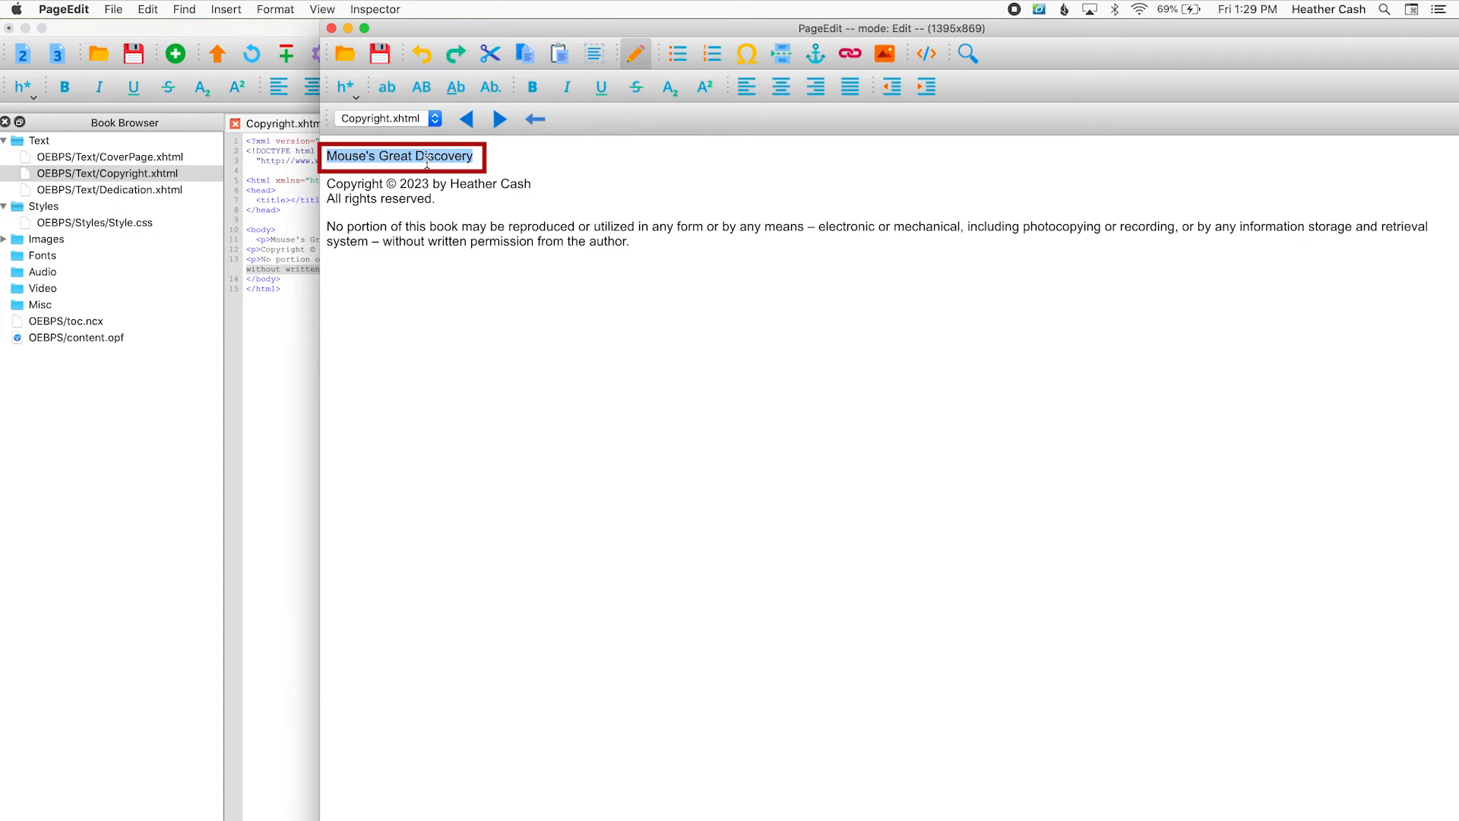
click(349, 89)
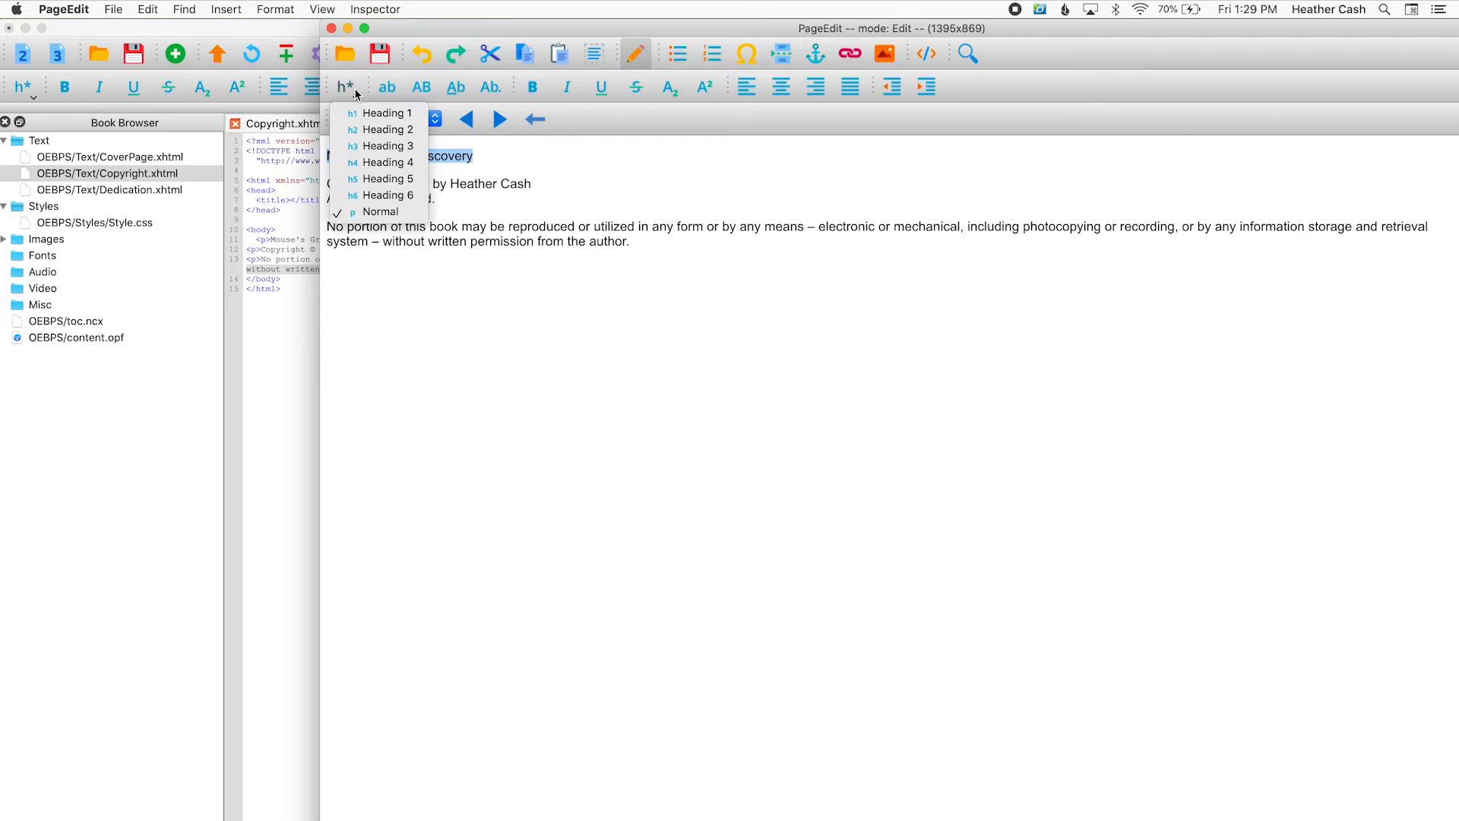
click(358, 107)
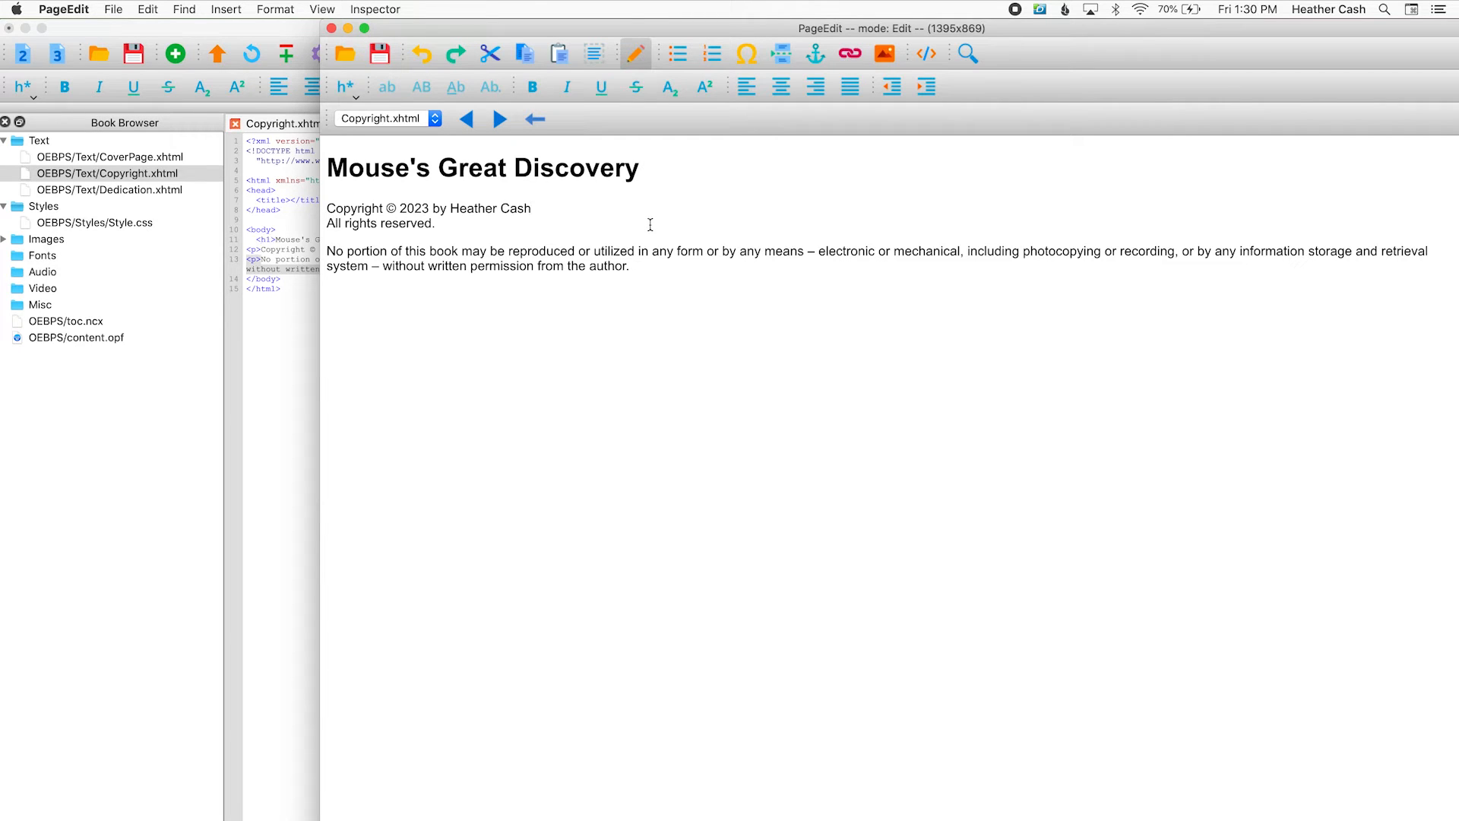
click(291, 259)
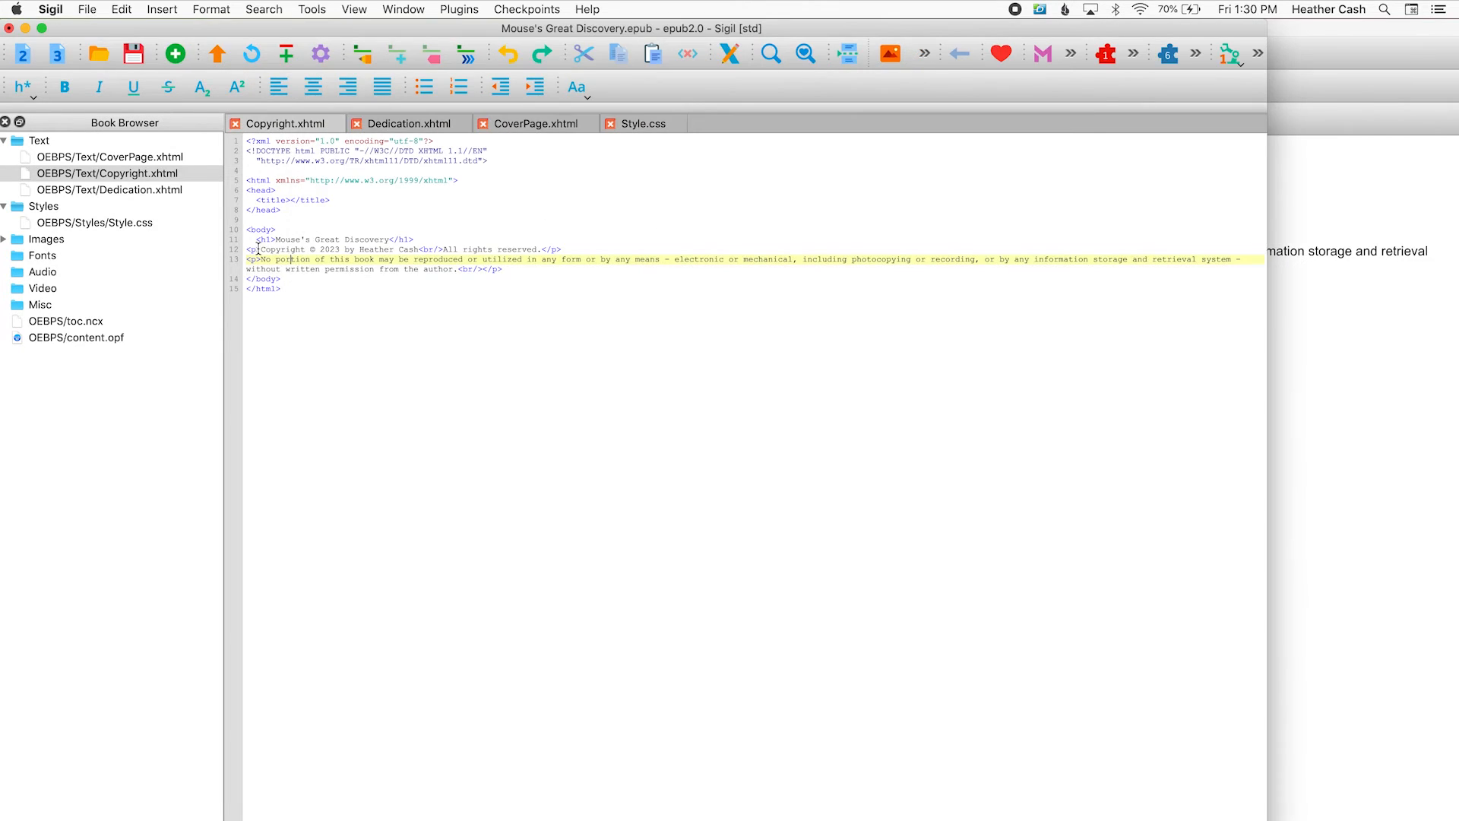
drag(256, 239, 440, 242)
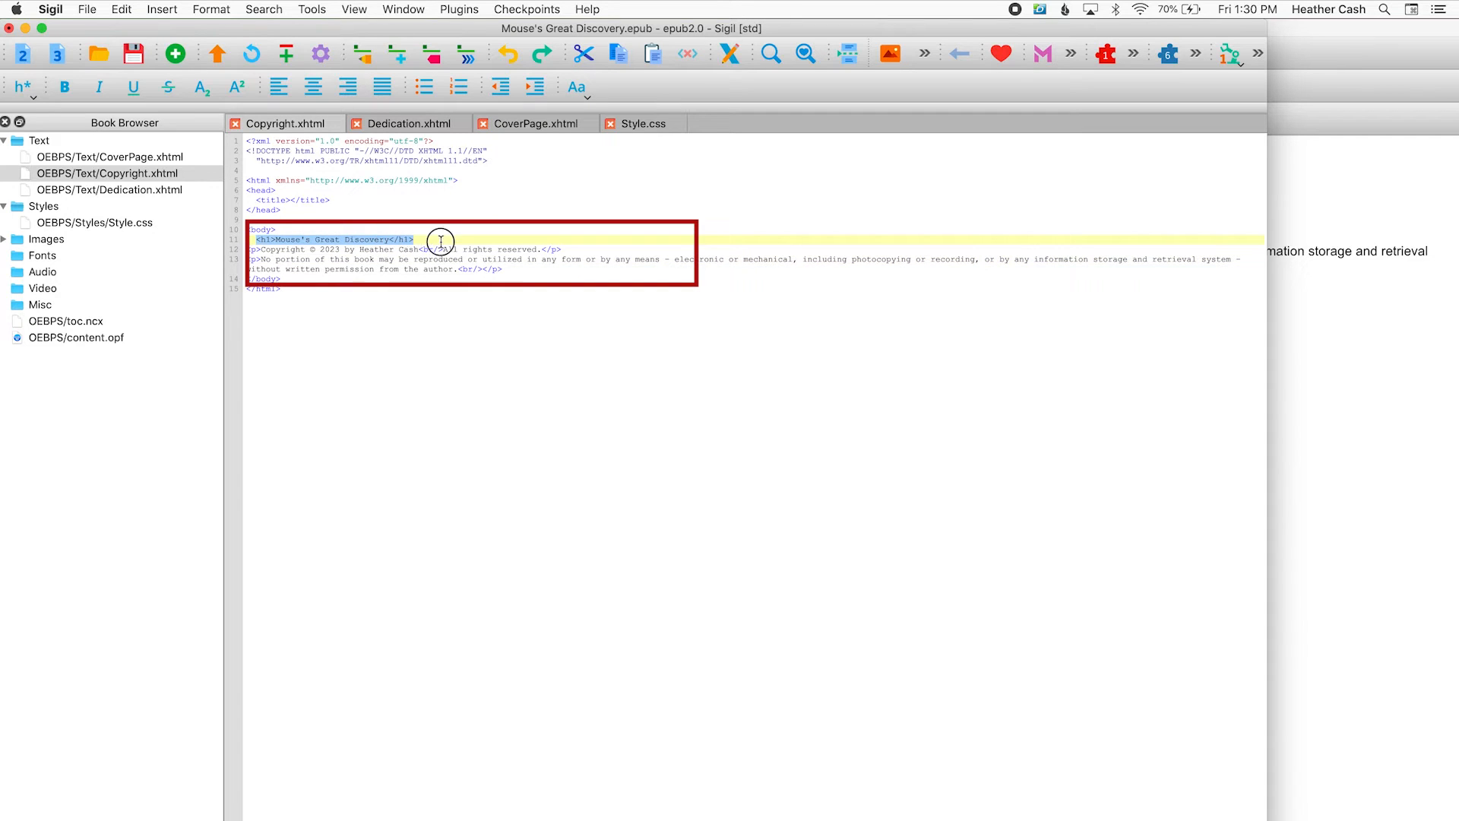
click(440, 241)
click(261, 238)
click(401, 239)
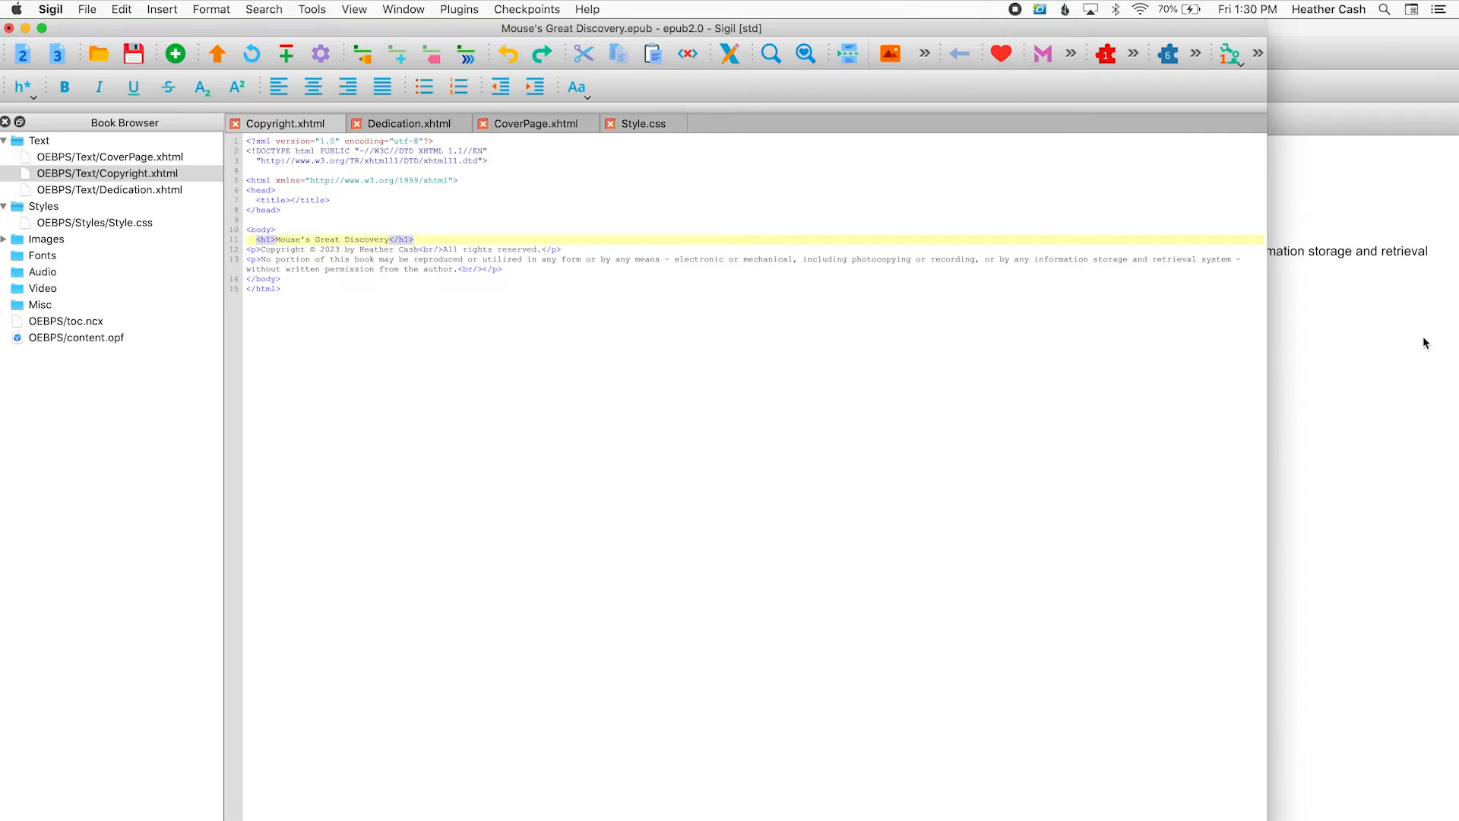
In PageEdit, open Dedication.xhtml and enter the line "Dedication" followed by a new paragraph, "This book is dedicated to my cat.".
click(1363, 337)
click(369, 123)
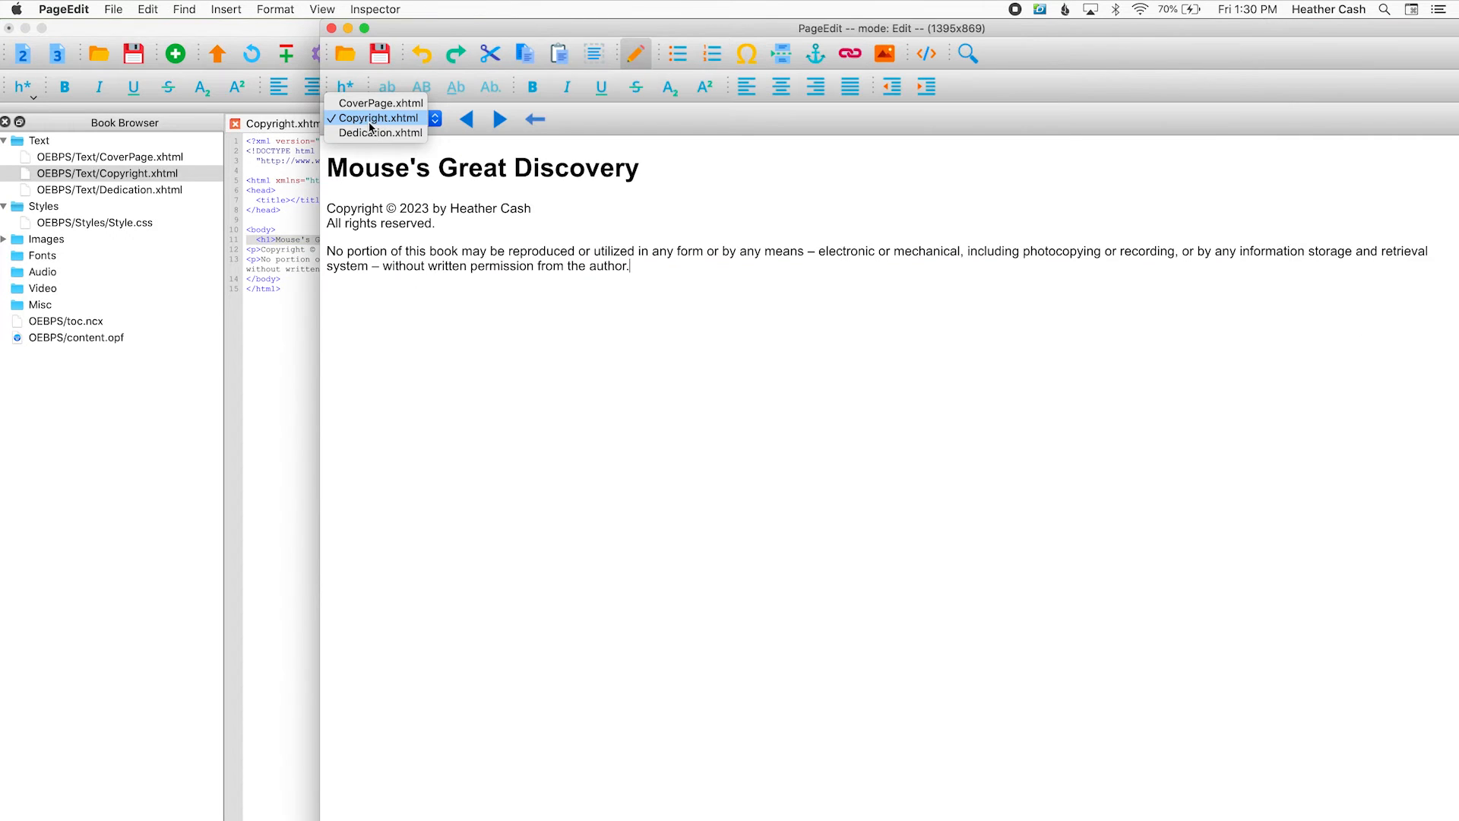
click(374, 133)
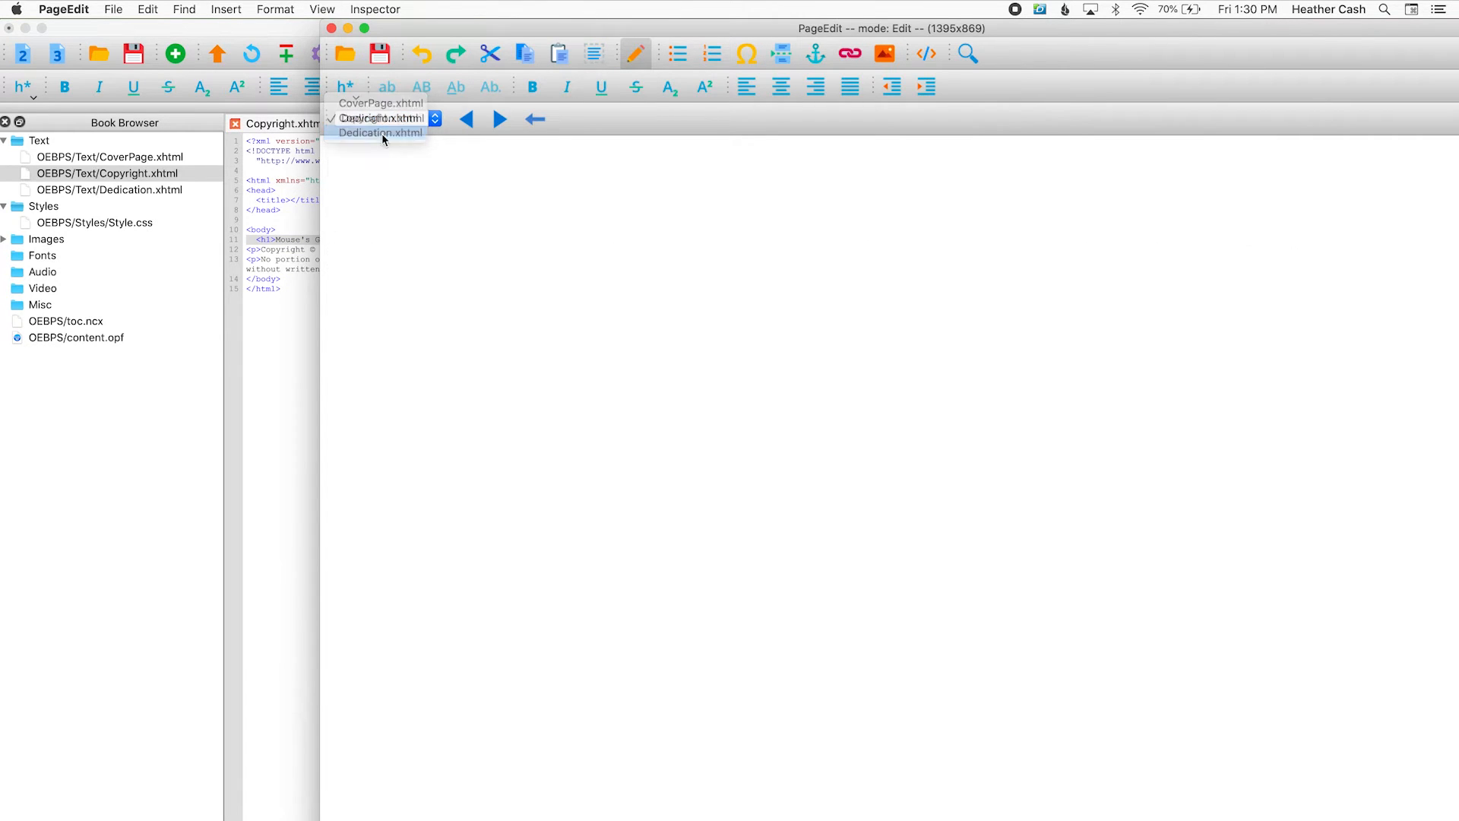
text(D)
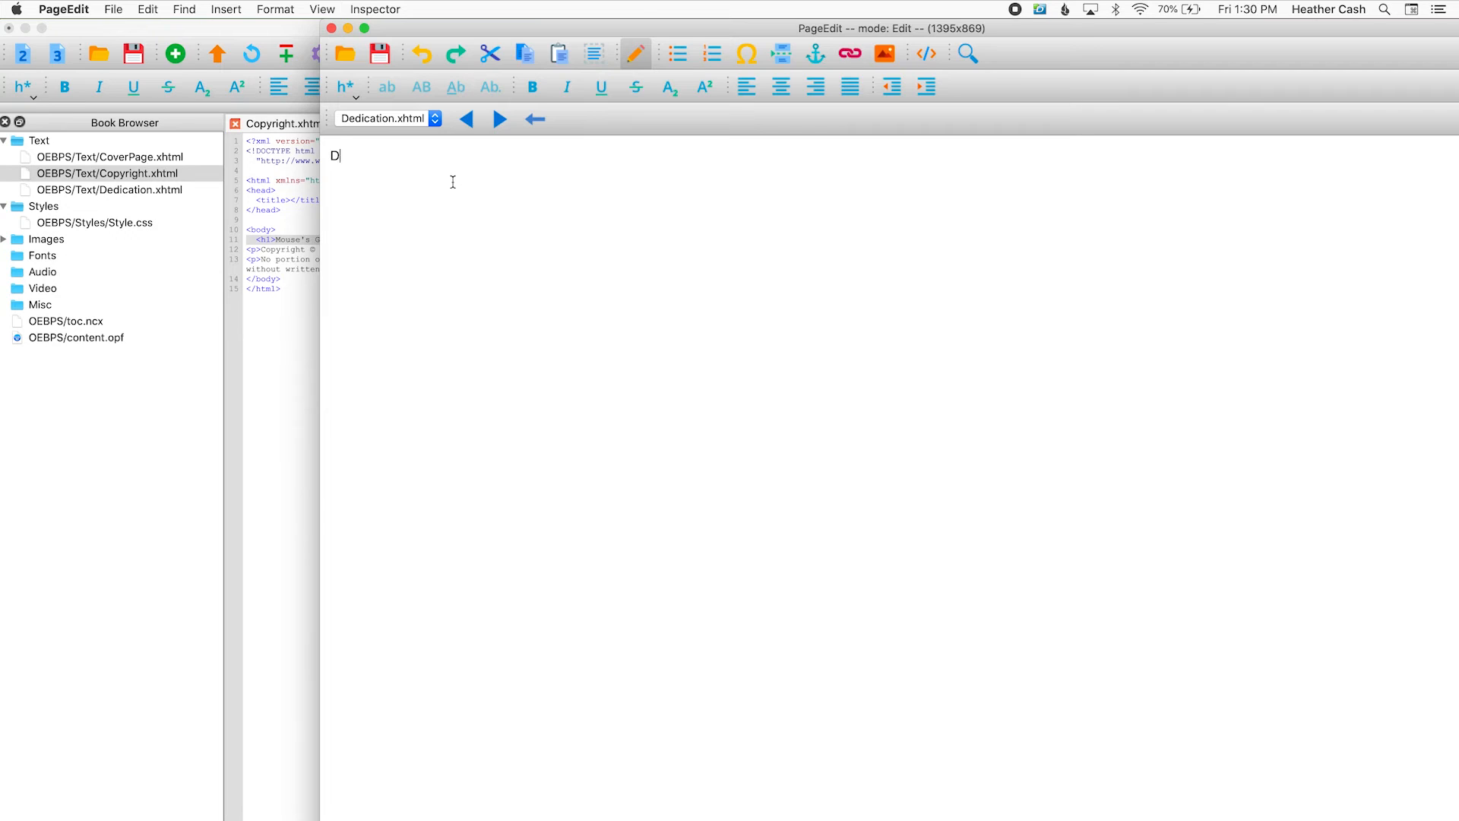
text(edication)
key(Return)
text(This book is dedicated to my cat.)
Format the "Dedication" line as Heading 1.
click(416, 152)
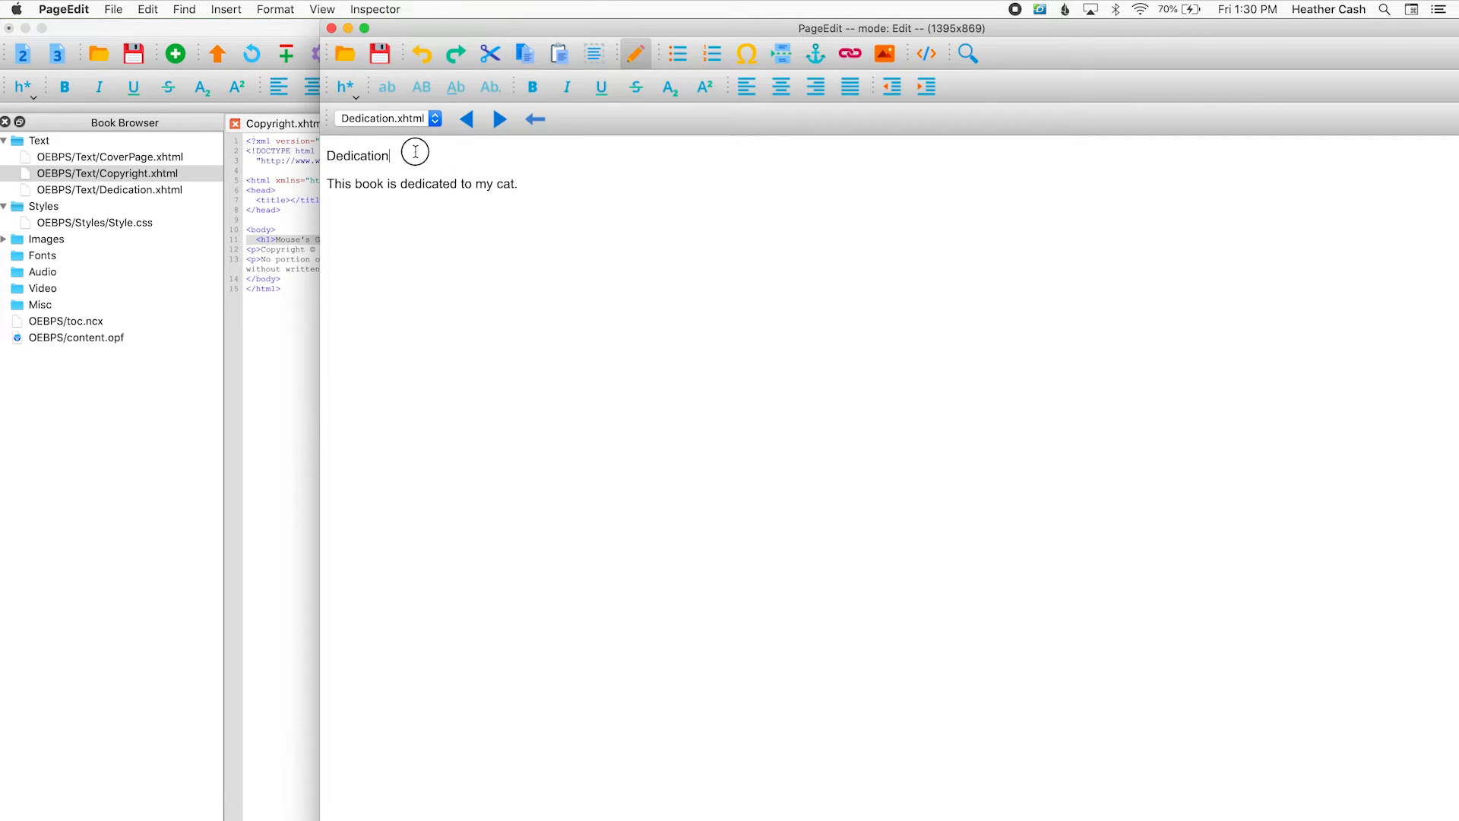
drag(416, 152, 310, 153)
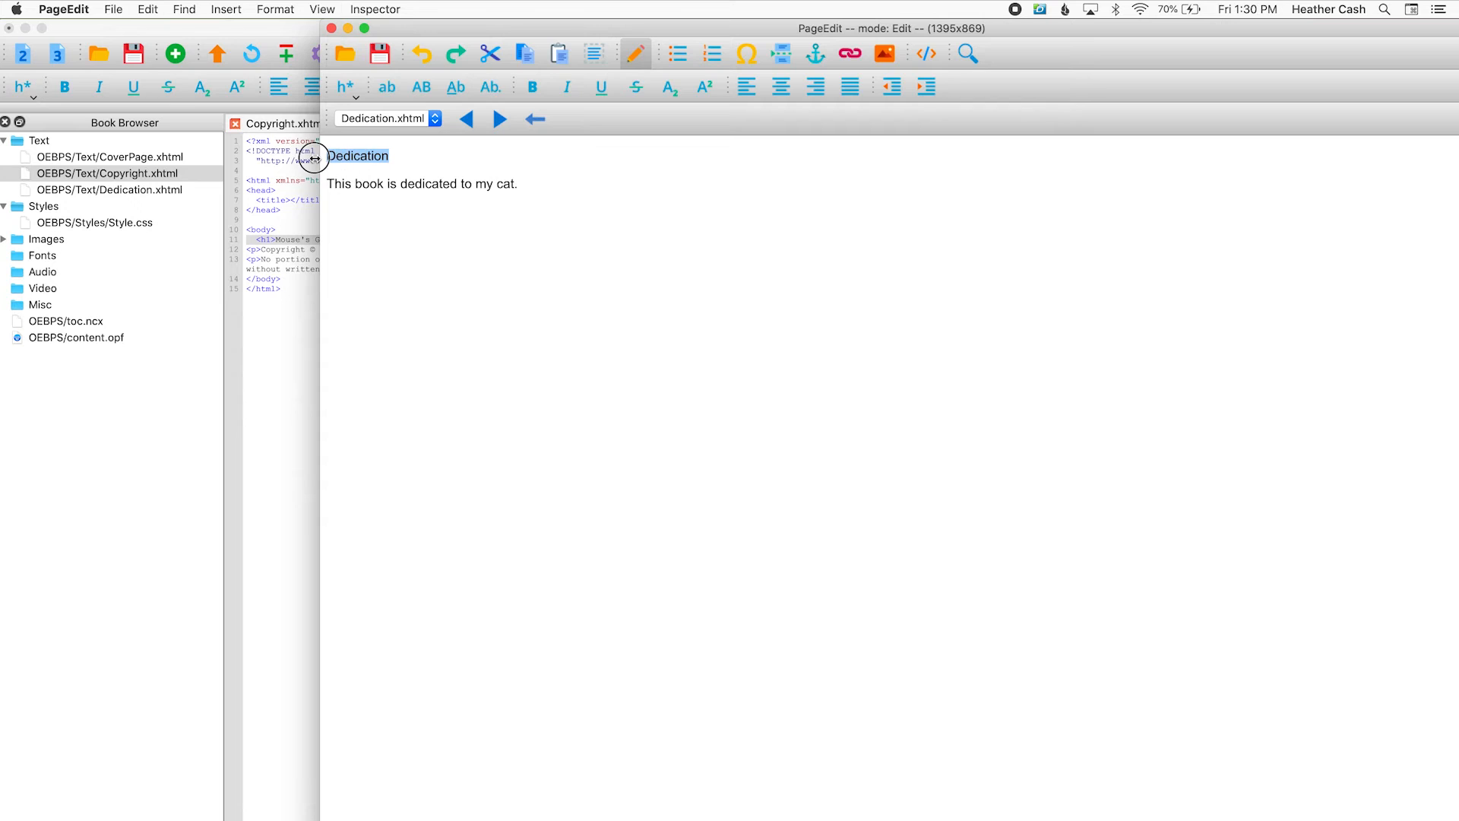
click(348, 92)
click(363, 112)
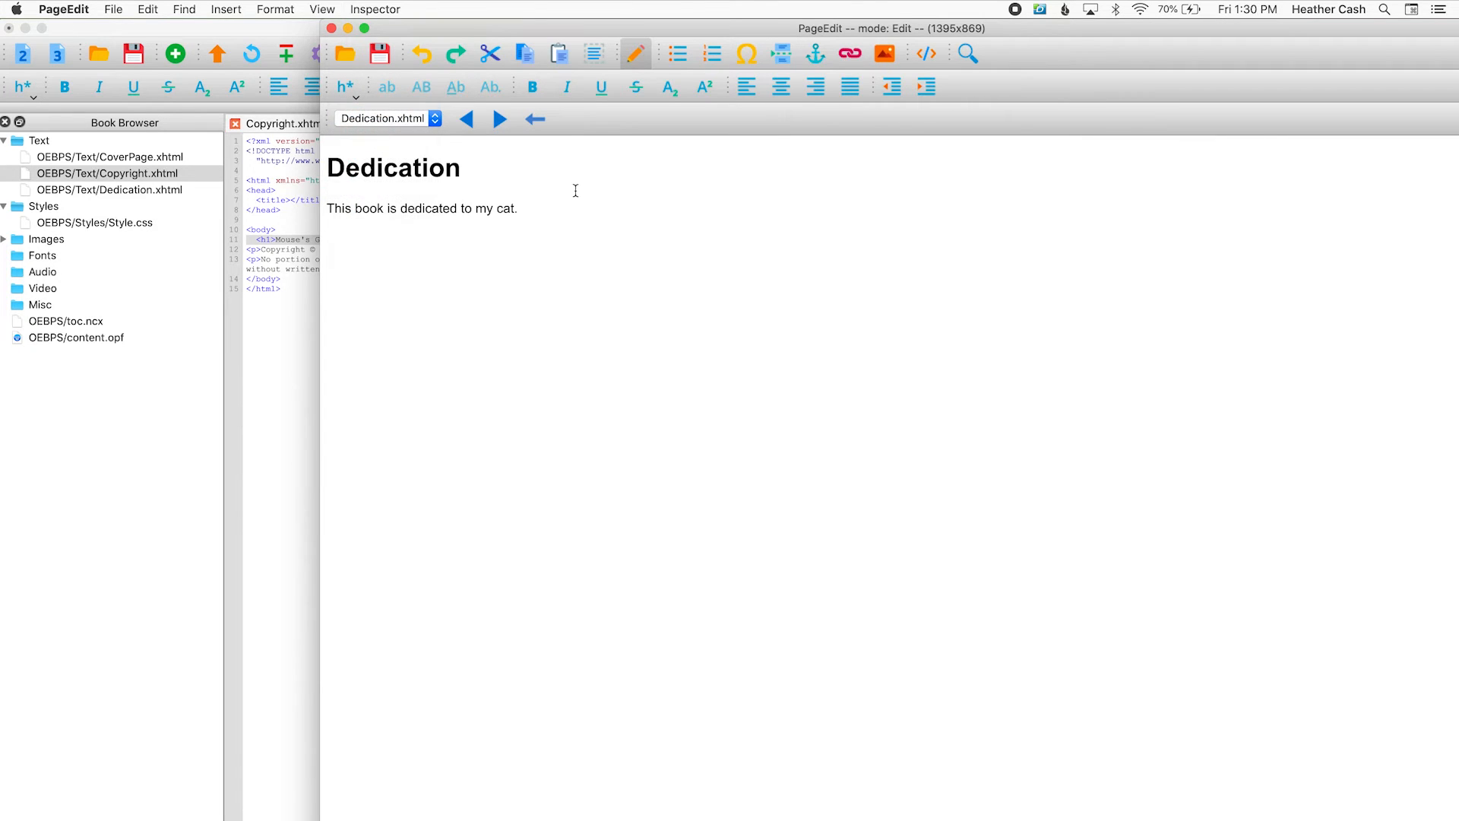
Switch to Sigil and review the code of CoverPage.xhtml, Copyright.xhtml and Dedication.xhtml.
click(99, 163)
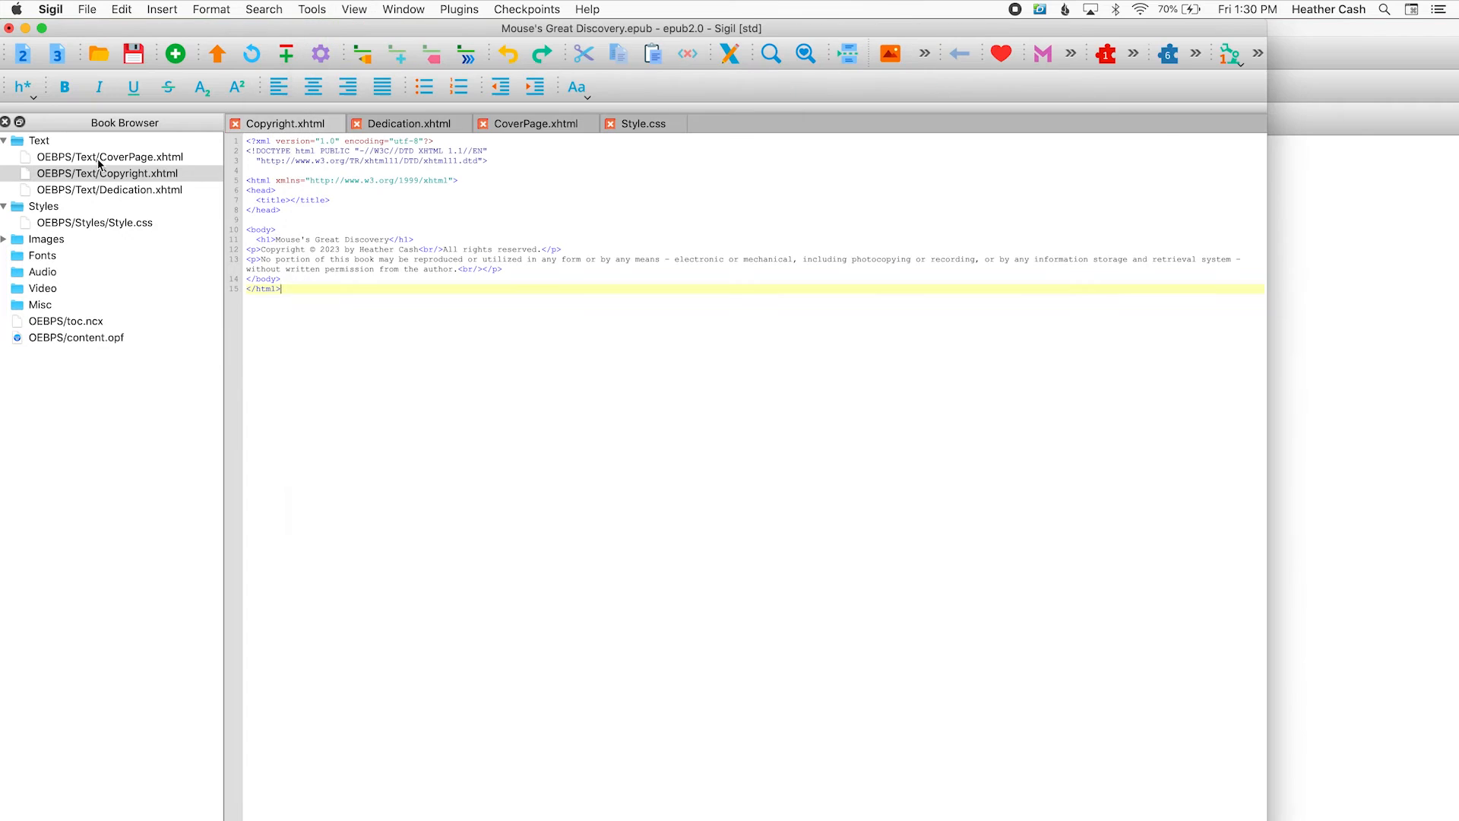
double_click(99, 158)
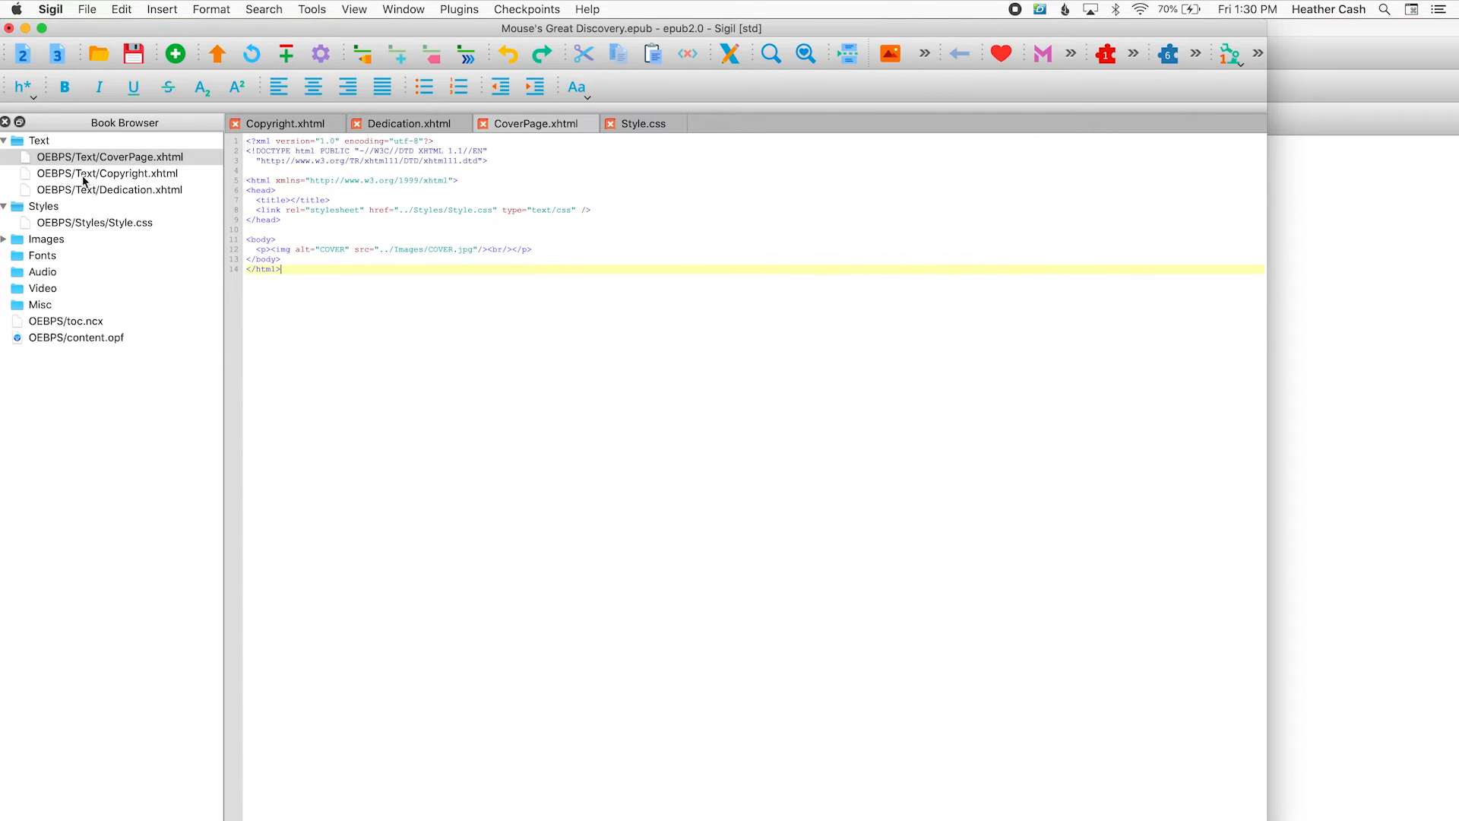
double_click(83, 177)
double_click(85, 192)
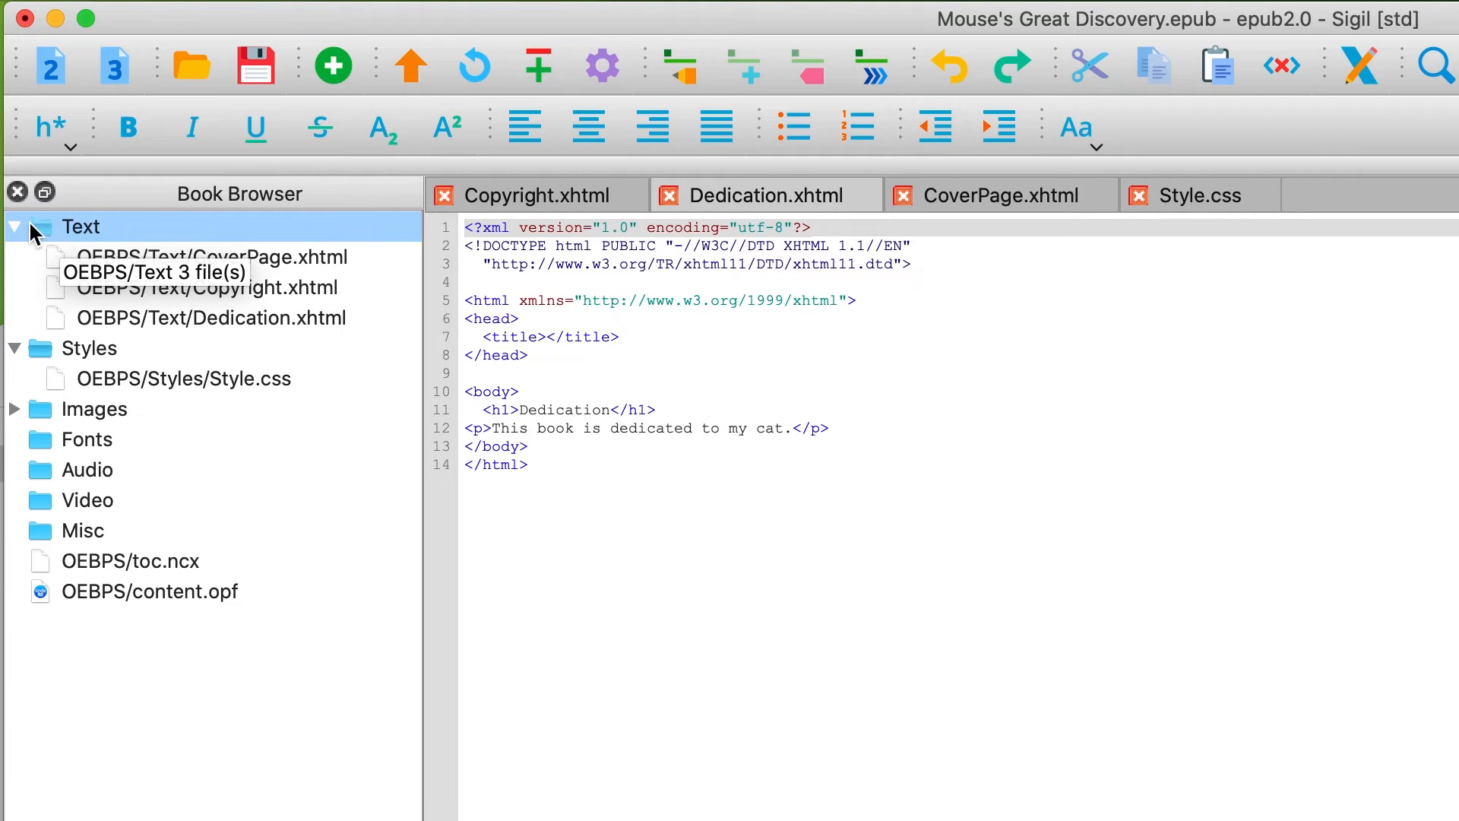
Add a blank HTML file to the Text folder, and copy the stylesheet link line from CoverPage.xhtml.
right_click(70, 225)
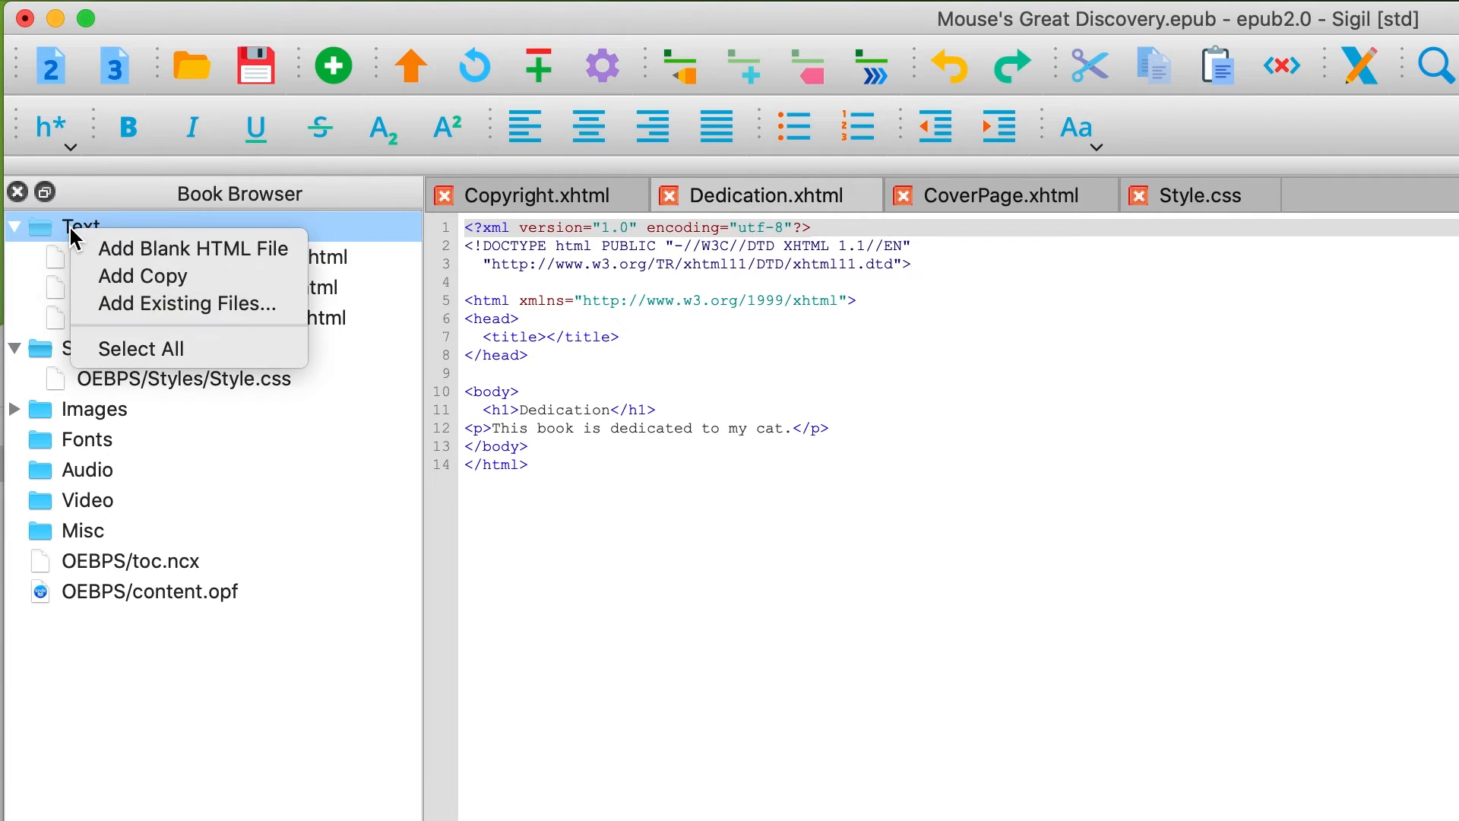
click(149, 247)
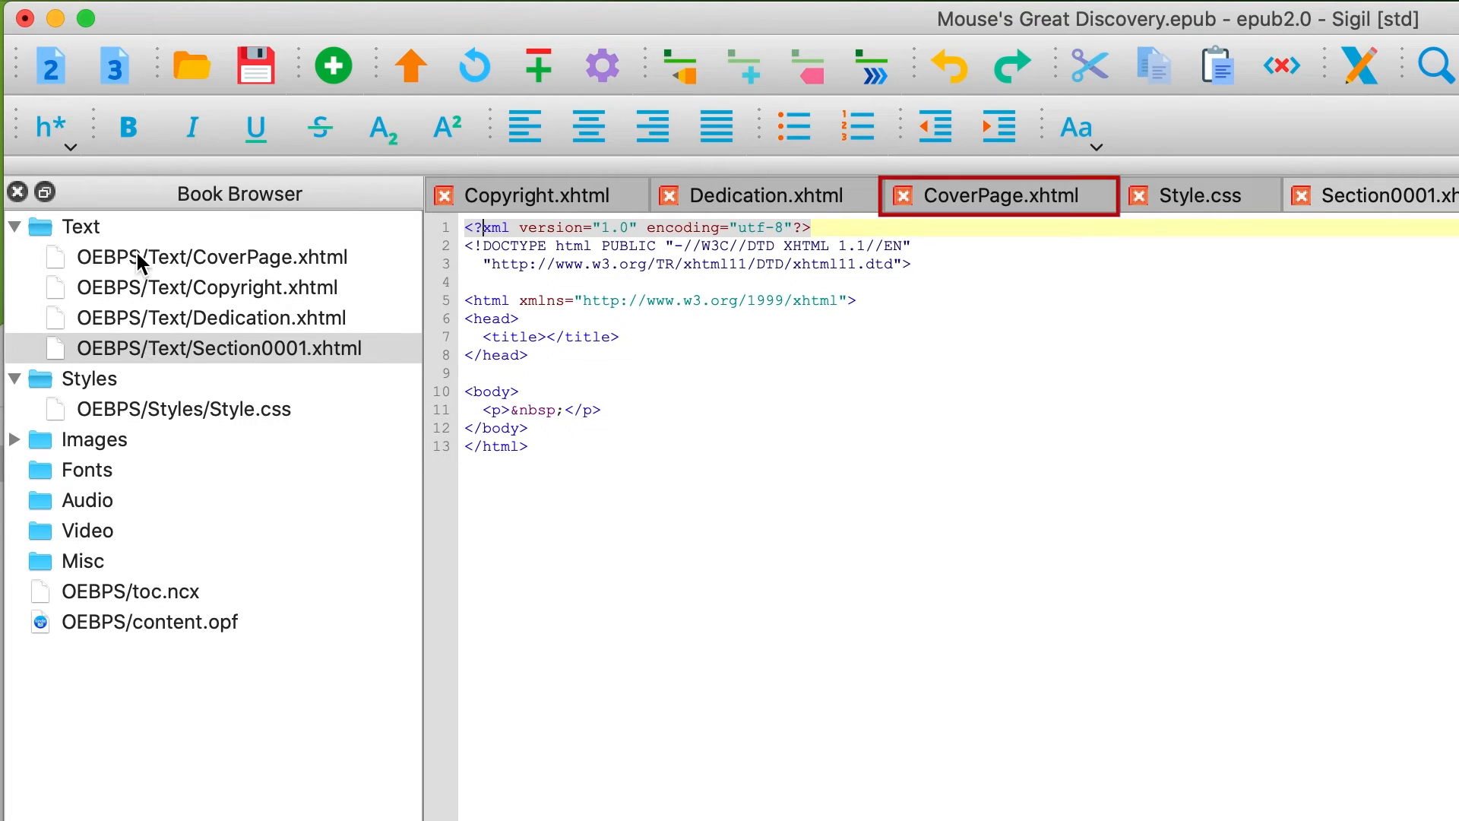
click(943, 204)
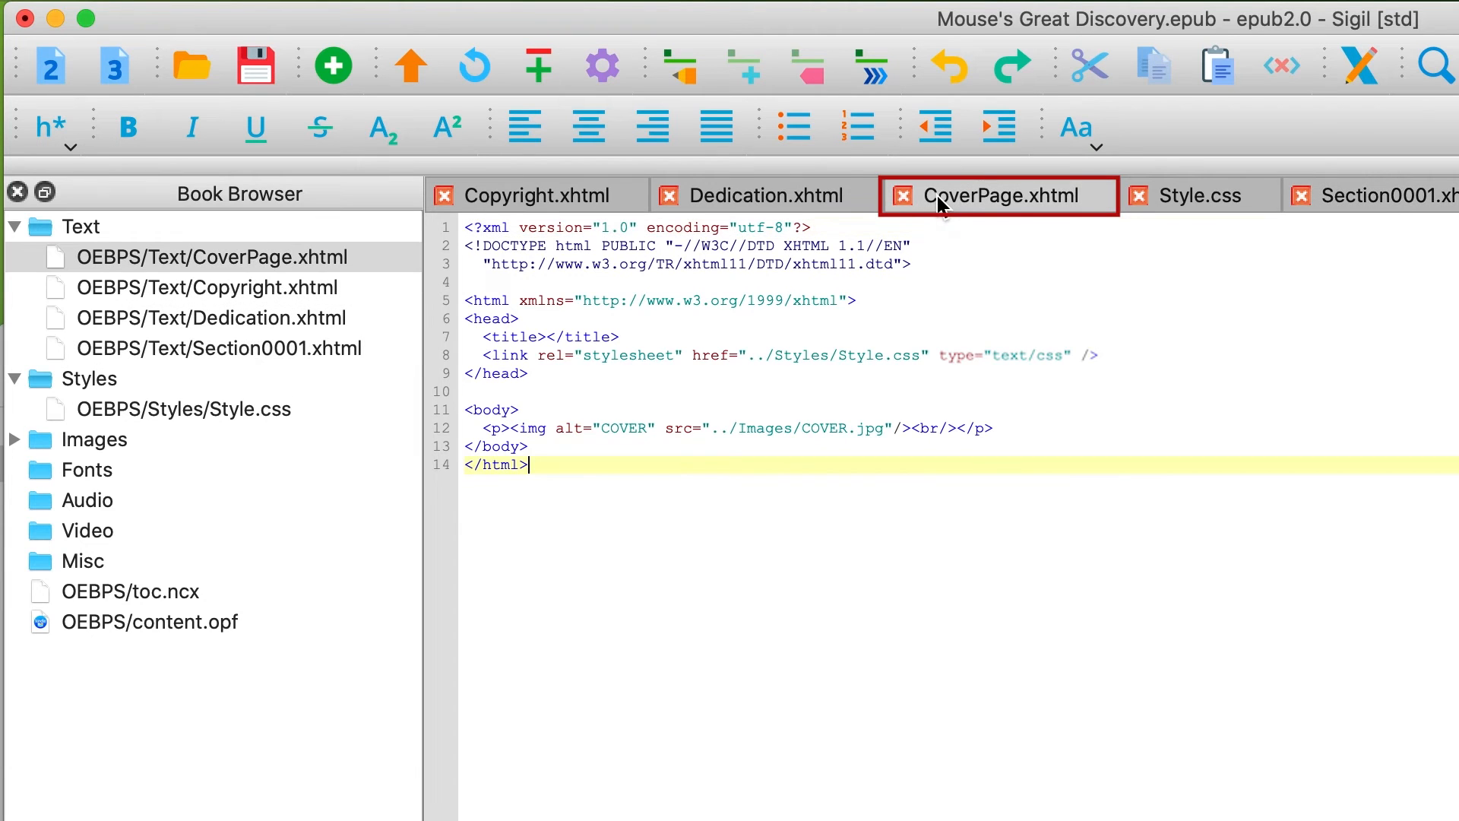
triple_click(485, 355)
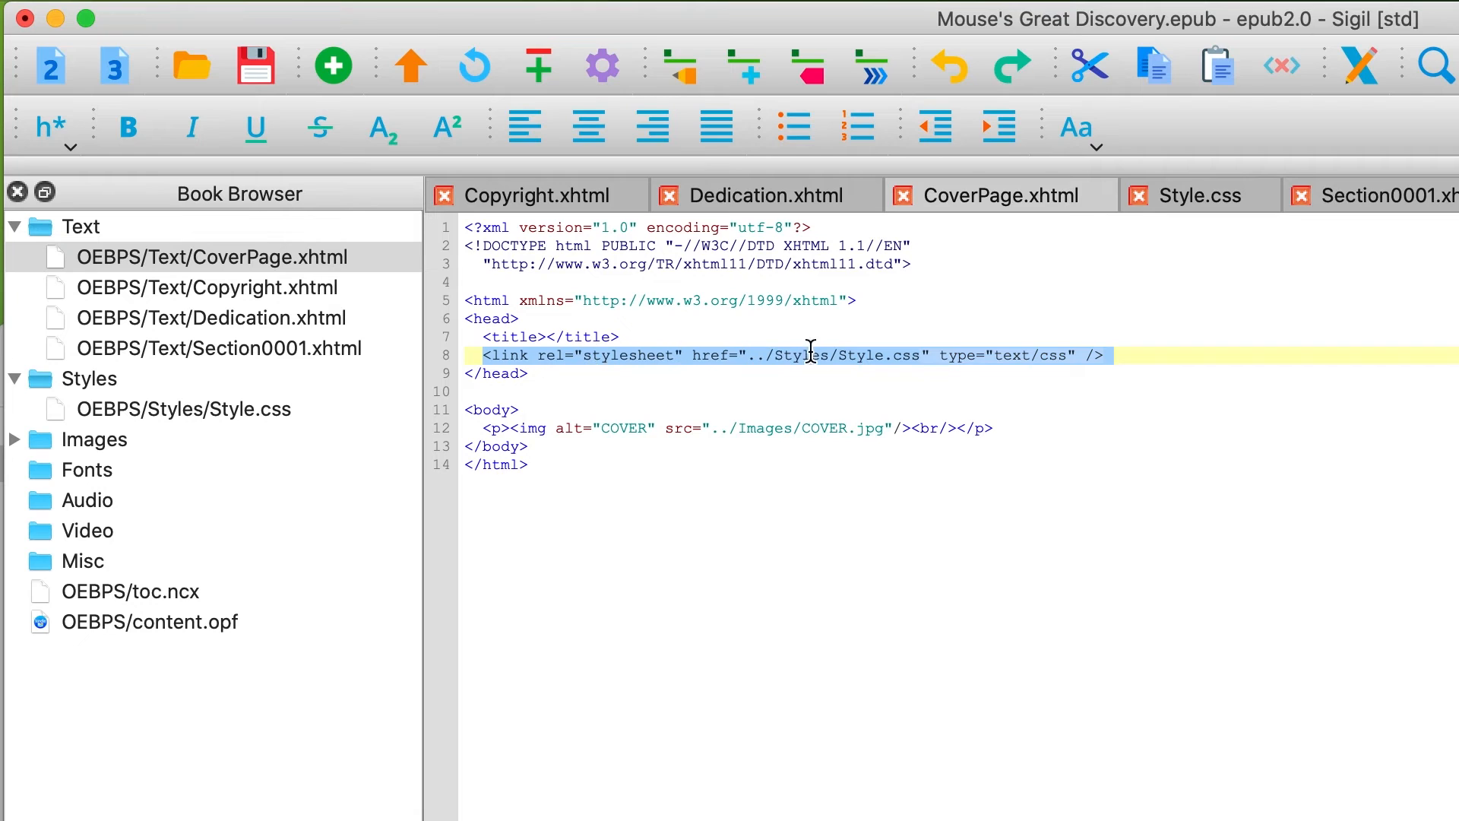
right_click(811, 351)
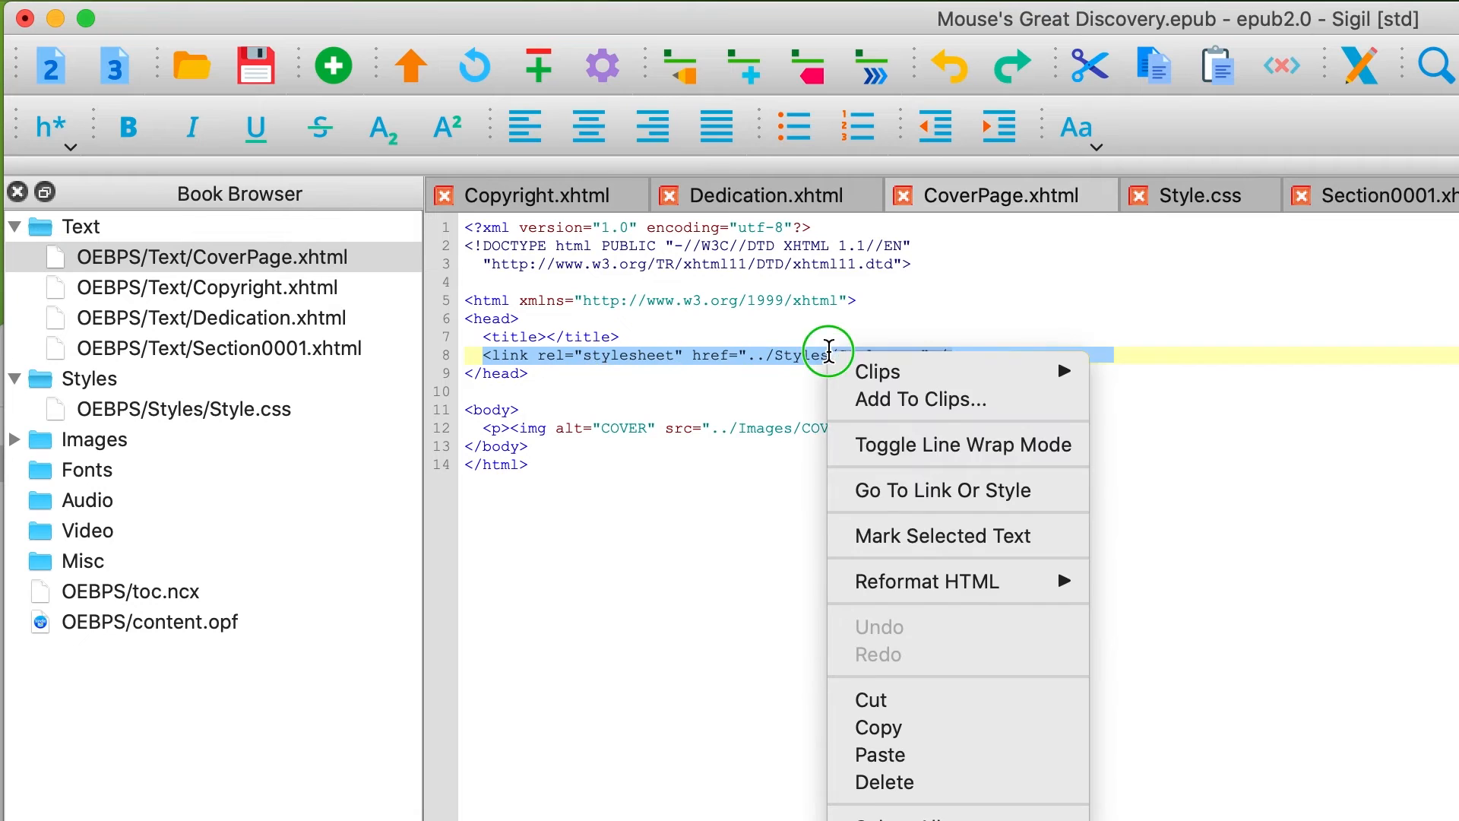
click(939, 734)
Paste the stylesheet link on its own line below the title tag in Section0001.xhtml, and indent it to match.
click(1368, 195)
click(635, 343)
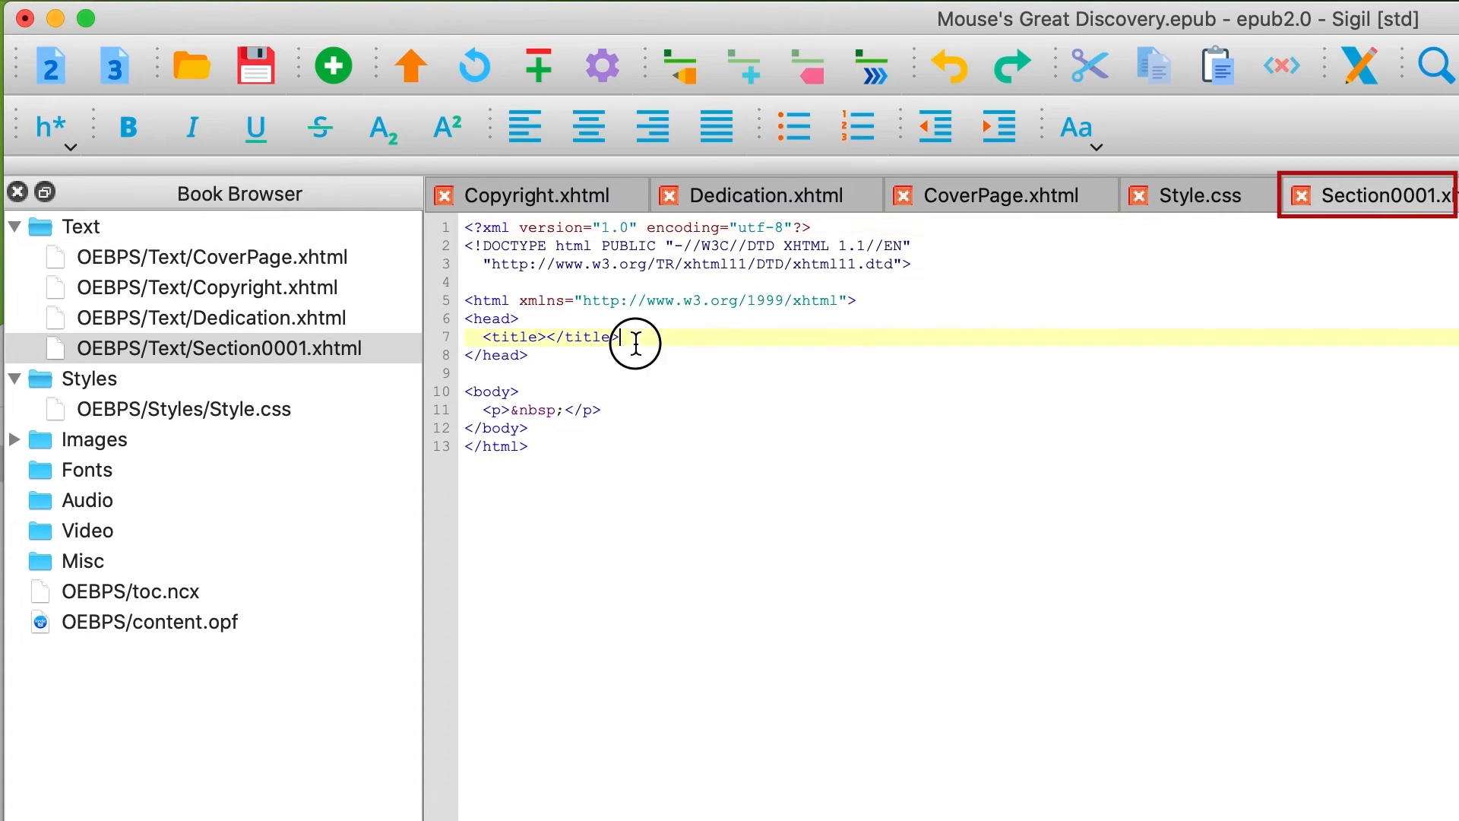
key(Return)
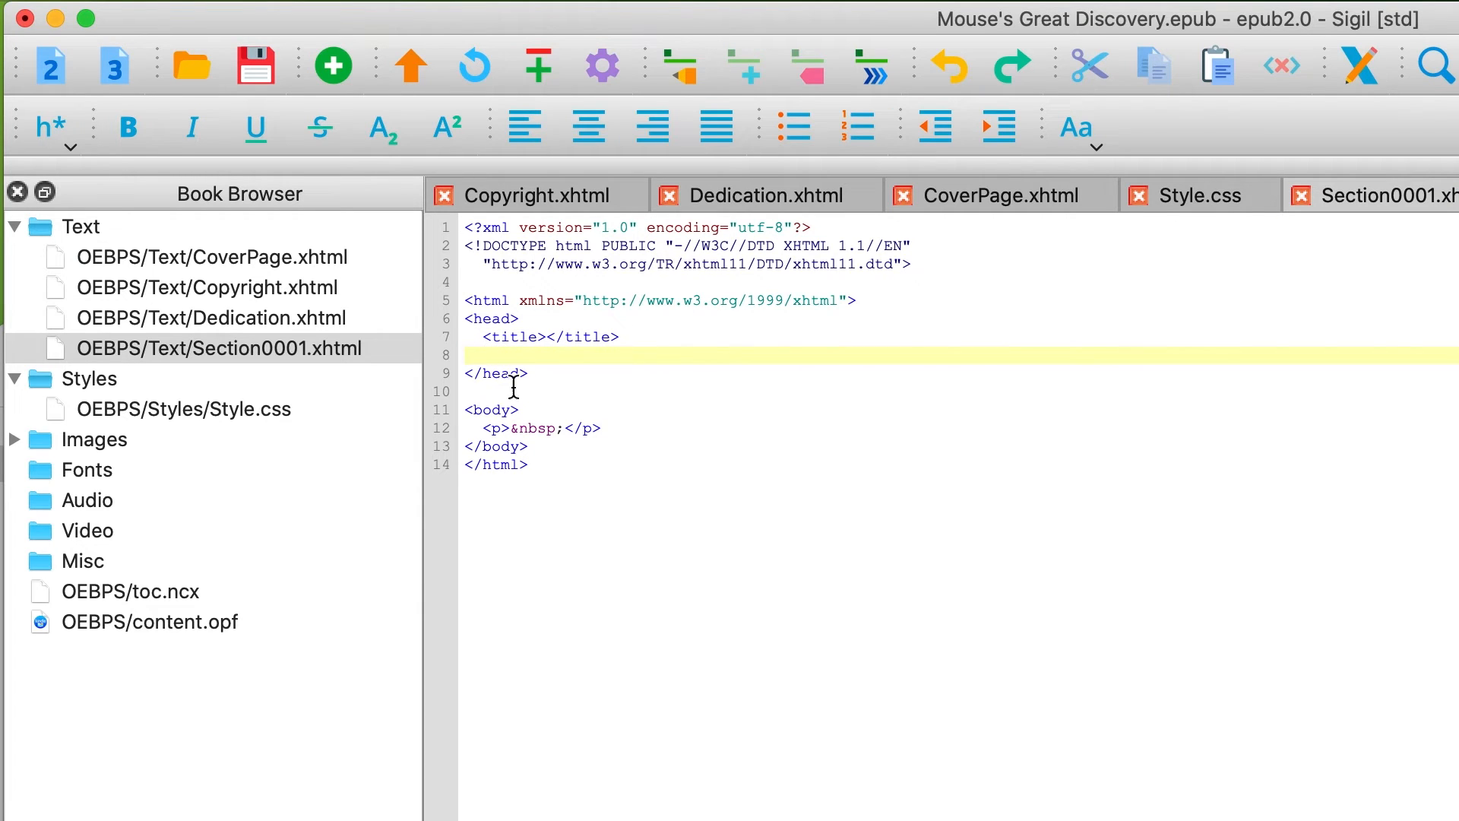
key(super+v)
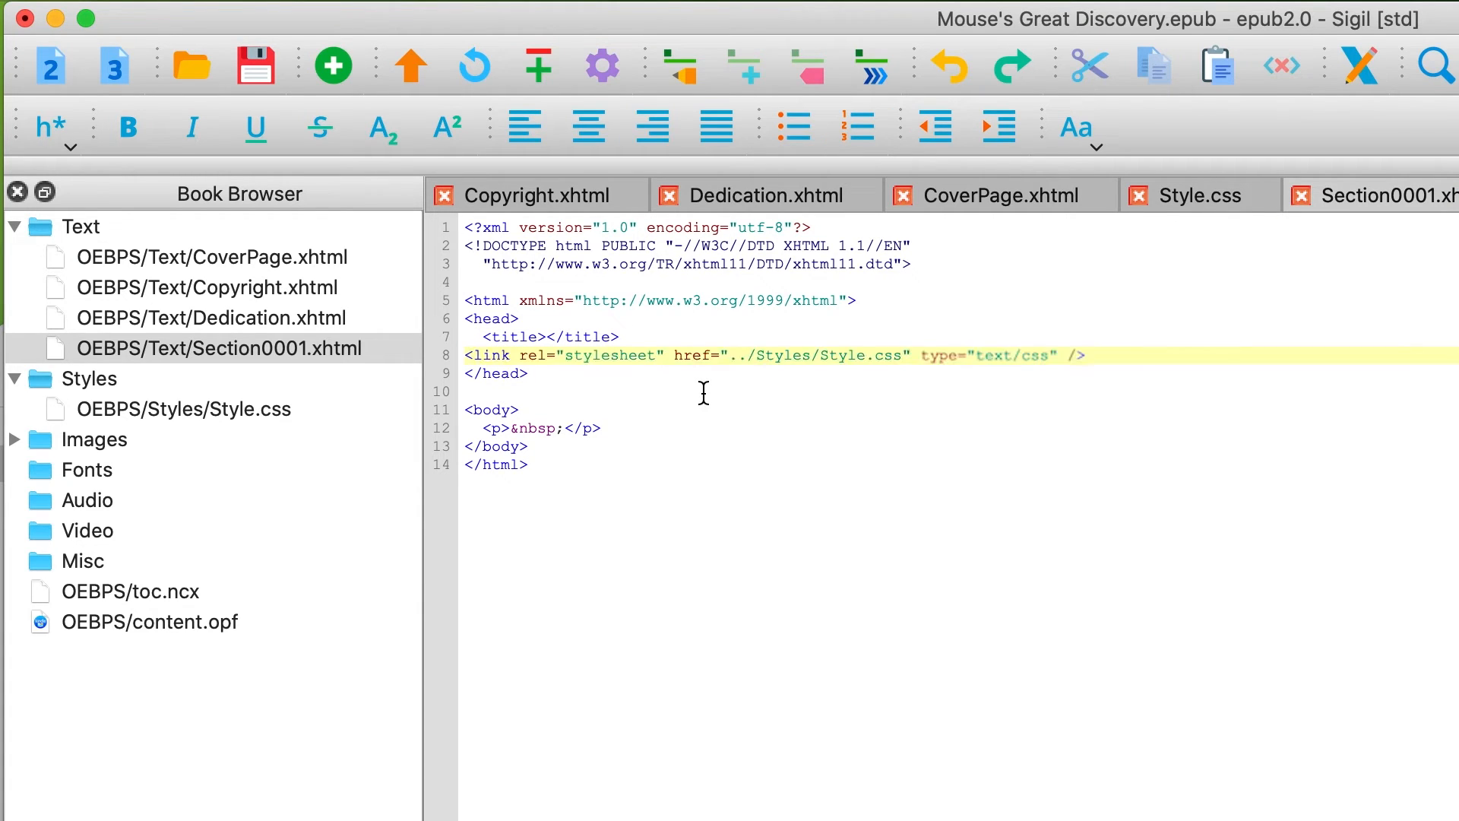
click(466, 359)
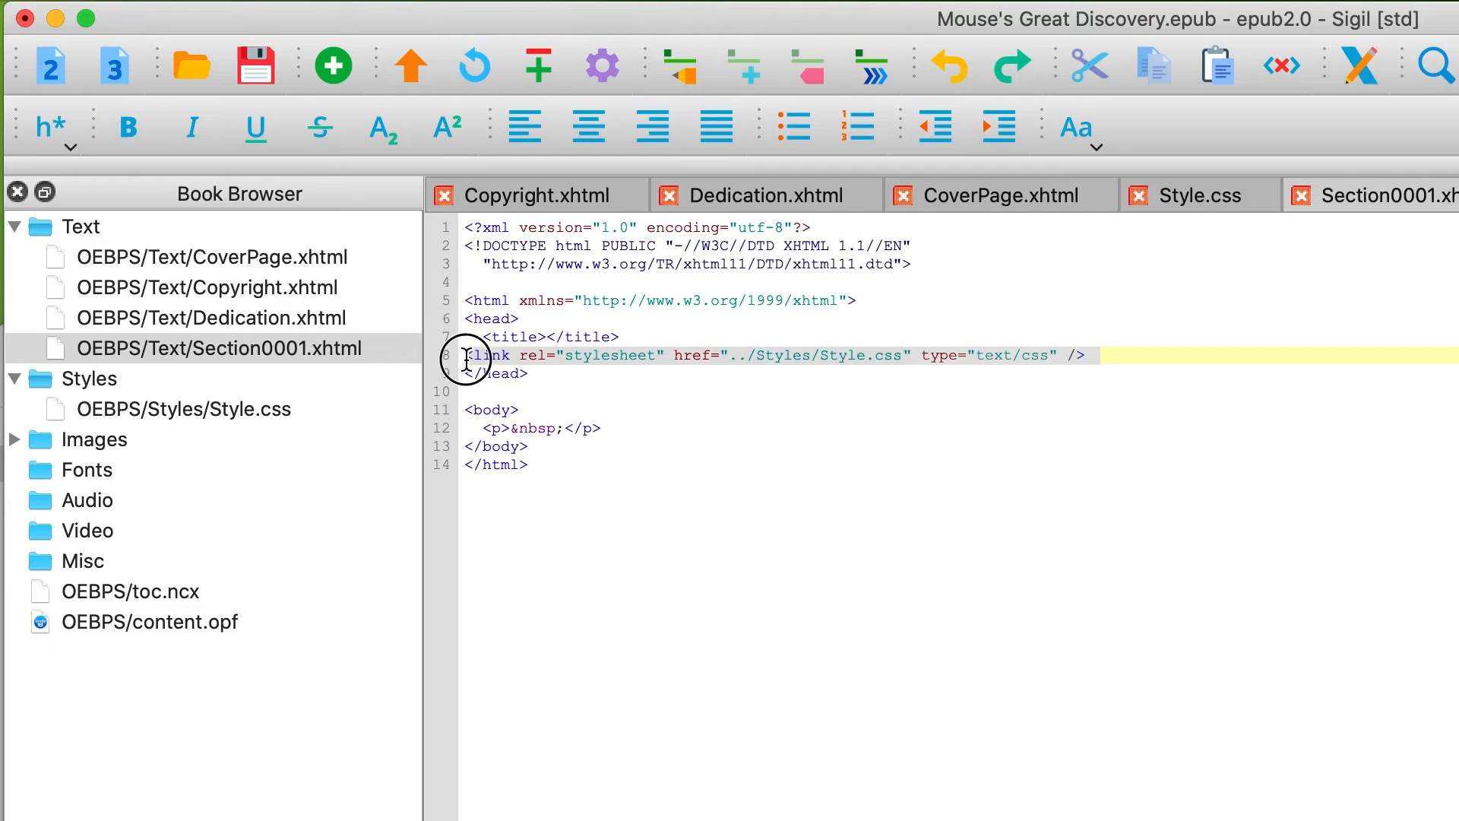
click(1190, 482)
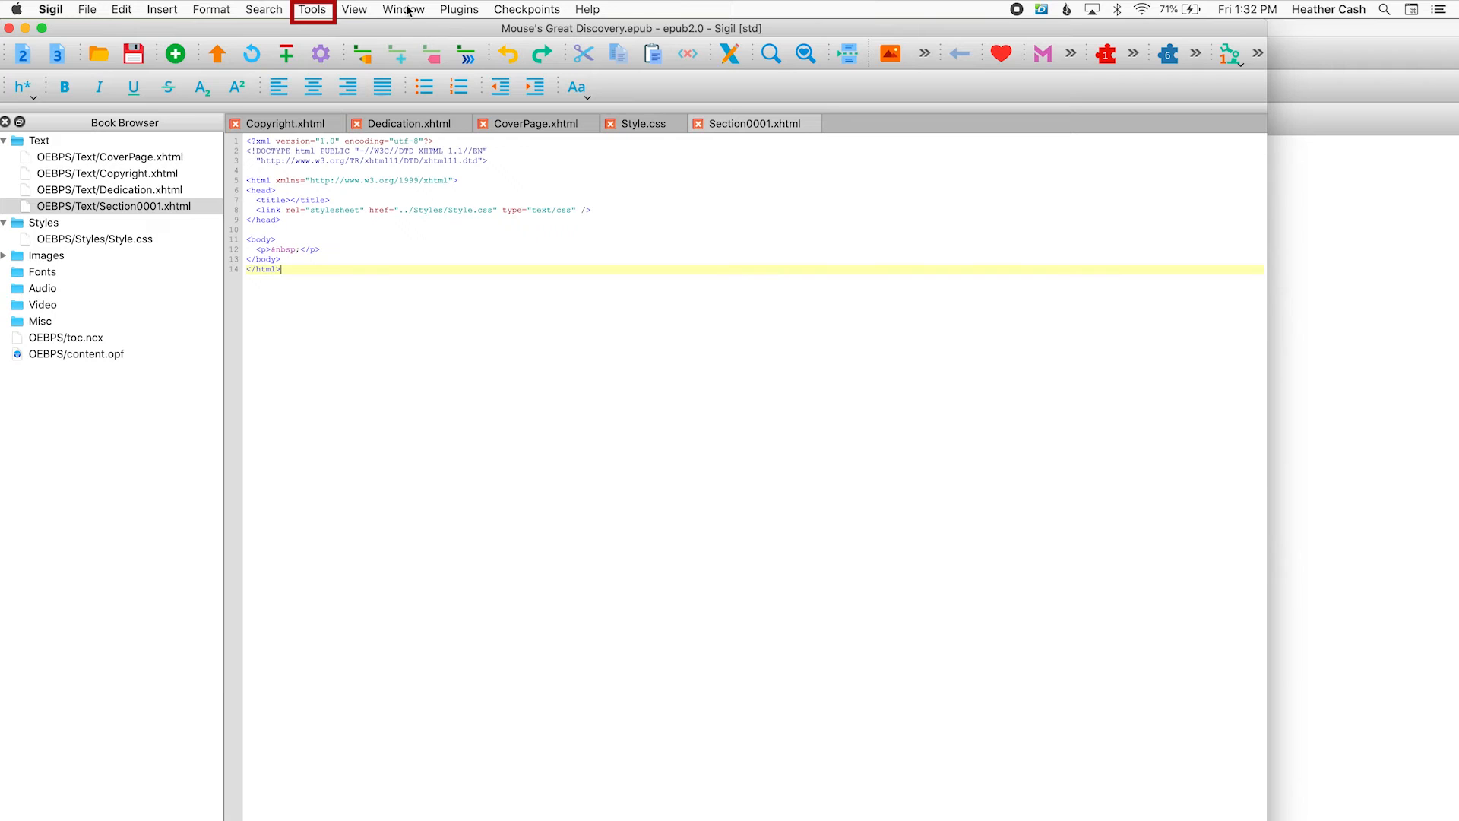
Generate the table of contents from the headings, renaming the "Mouse's Great Discovery" entry to "Copyright".
click(315, 10)
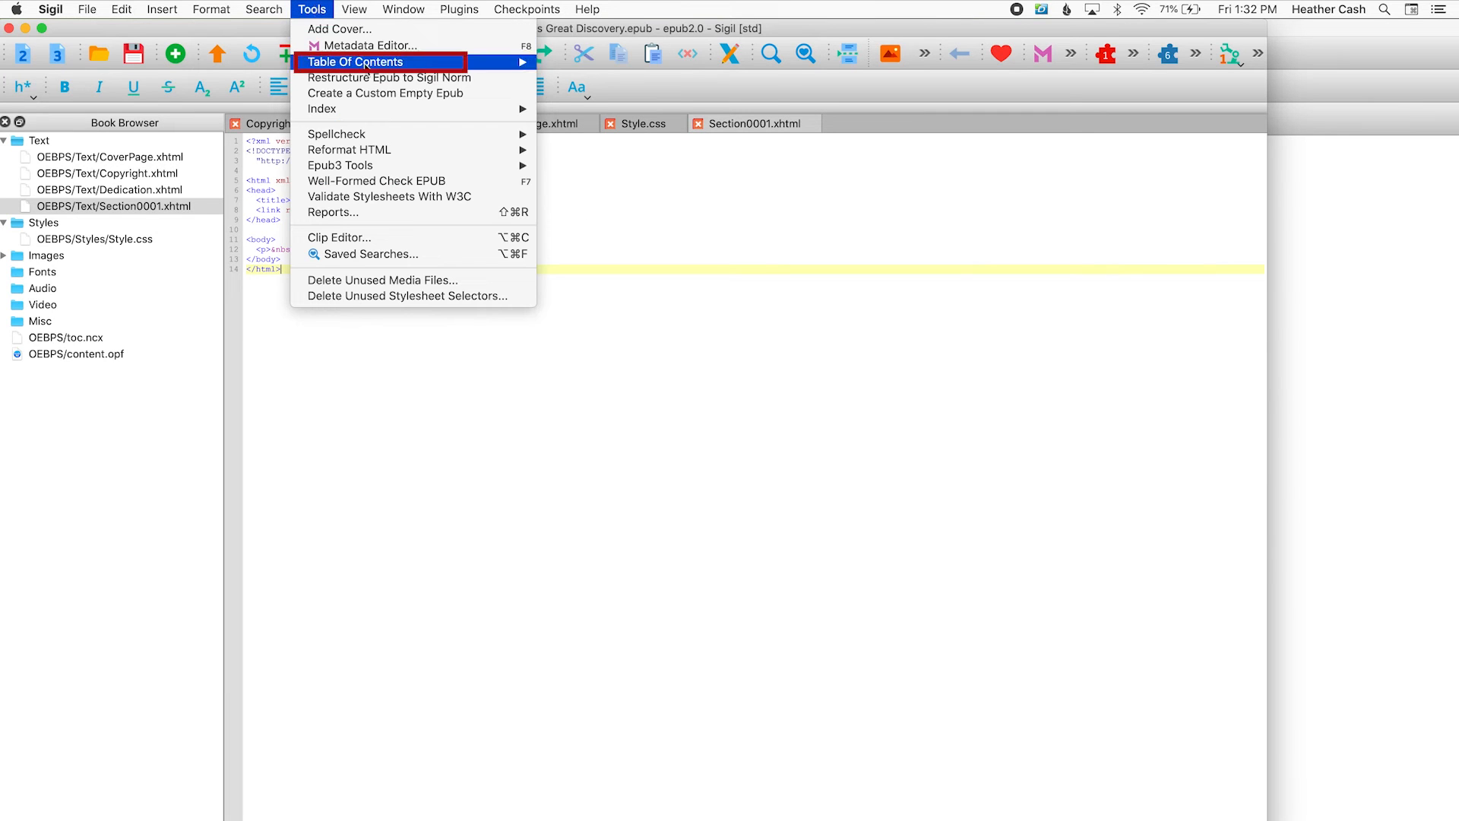
mouse_move(425, 61)
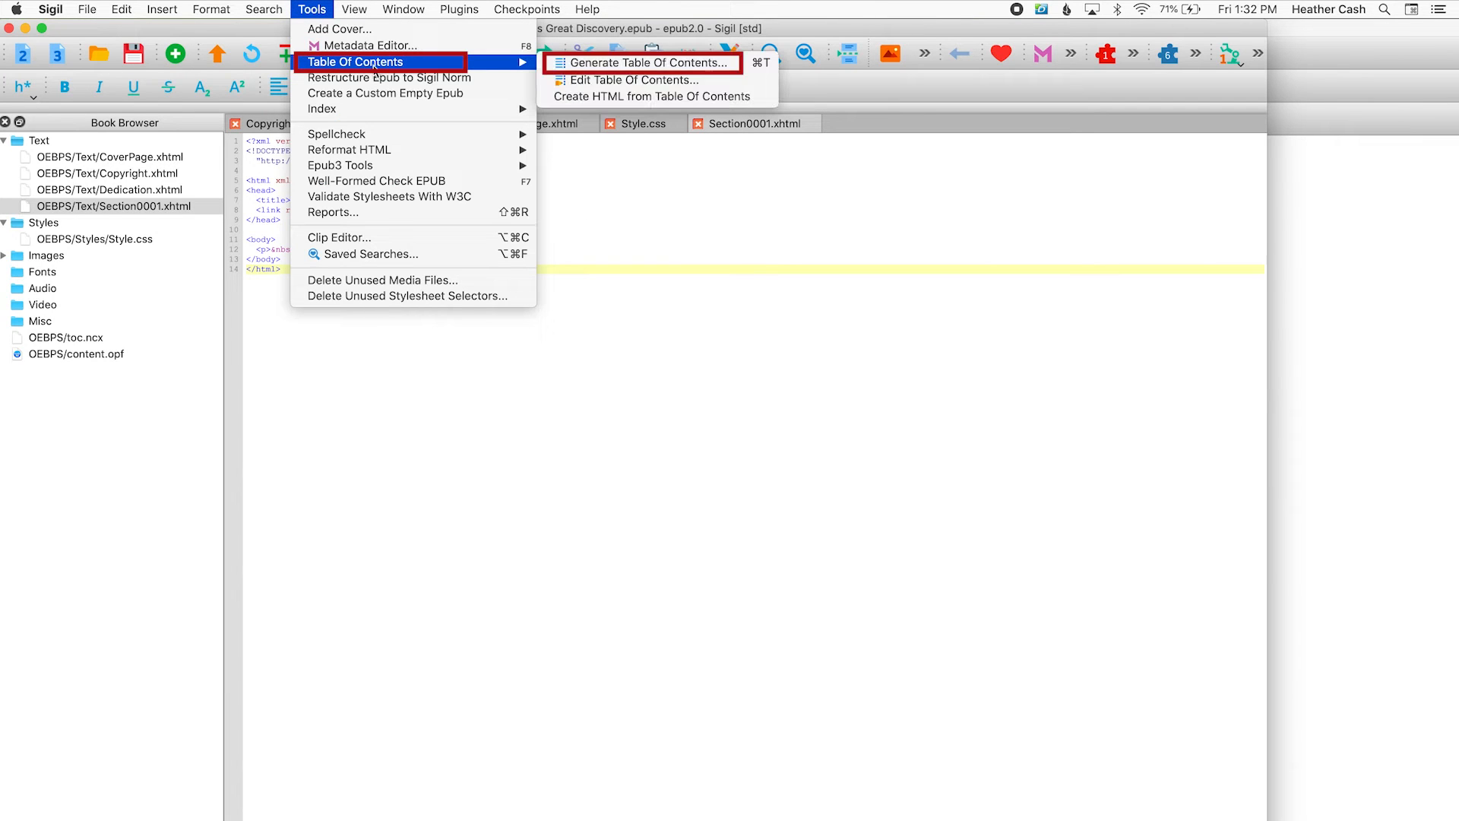
click(665, 67)
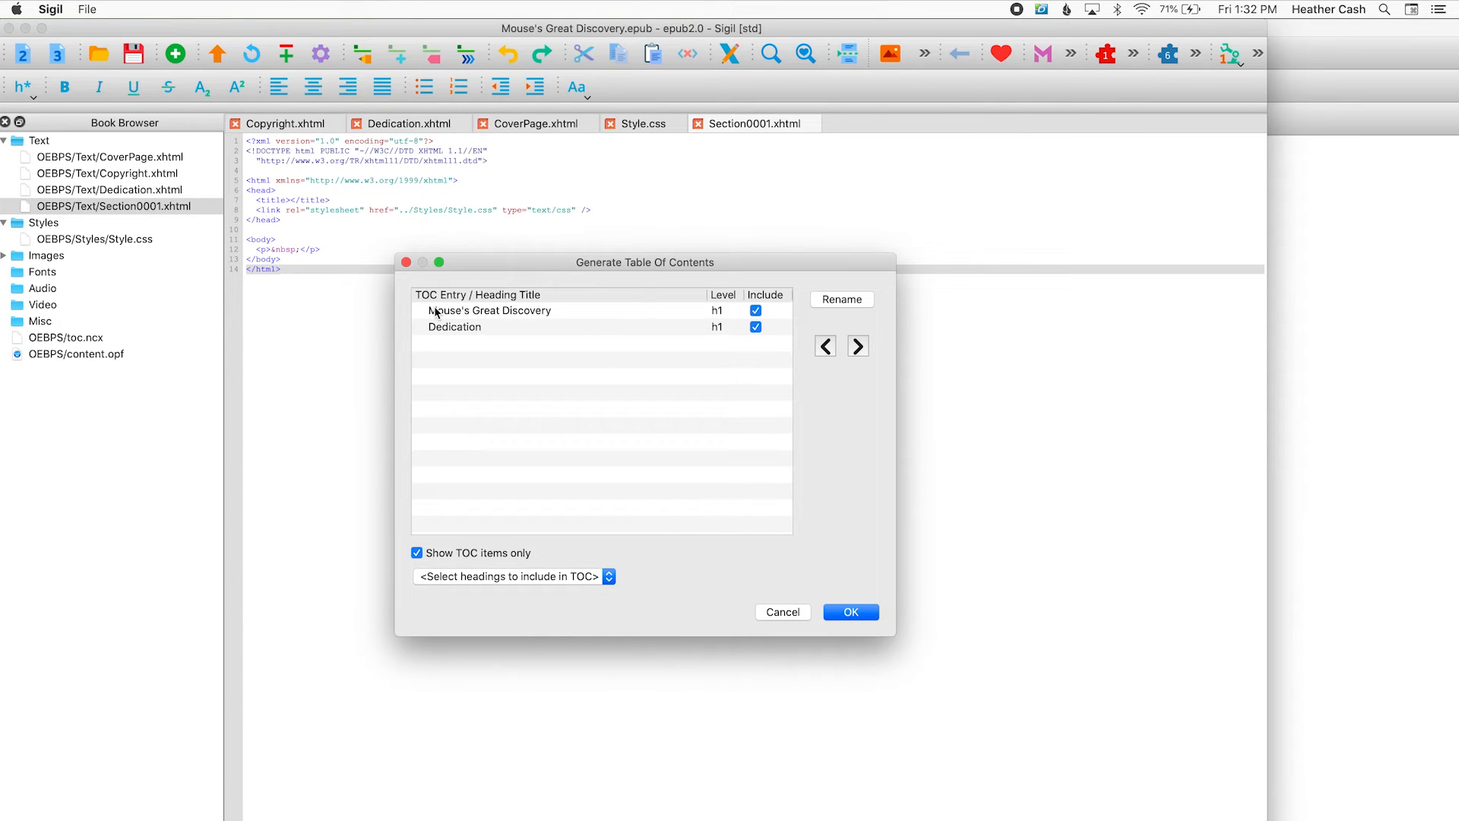
click(459, 312)
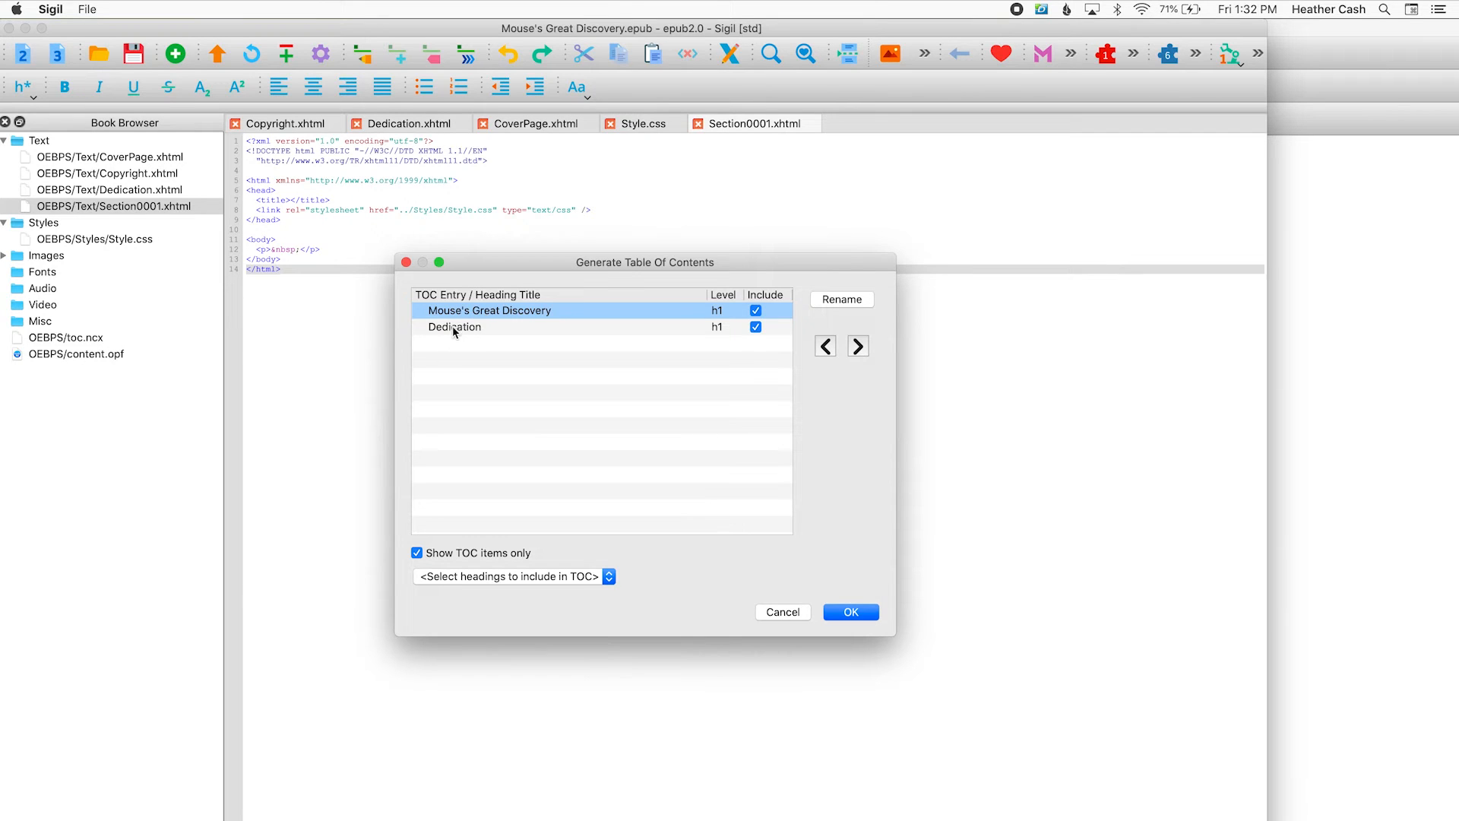
click(453, 326)
click(491, 311)
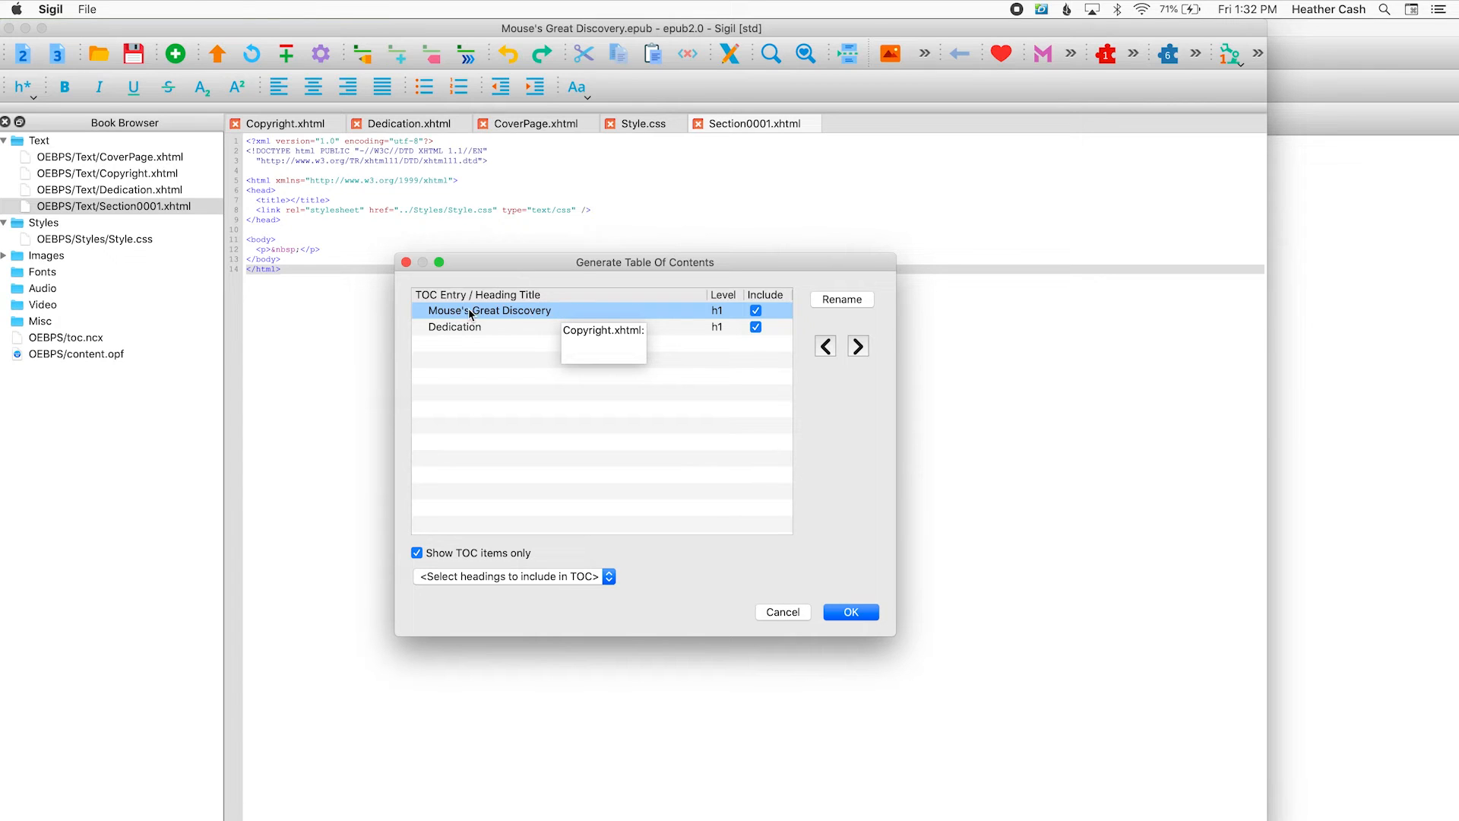
click(832, 305)
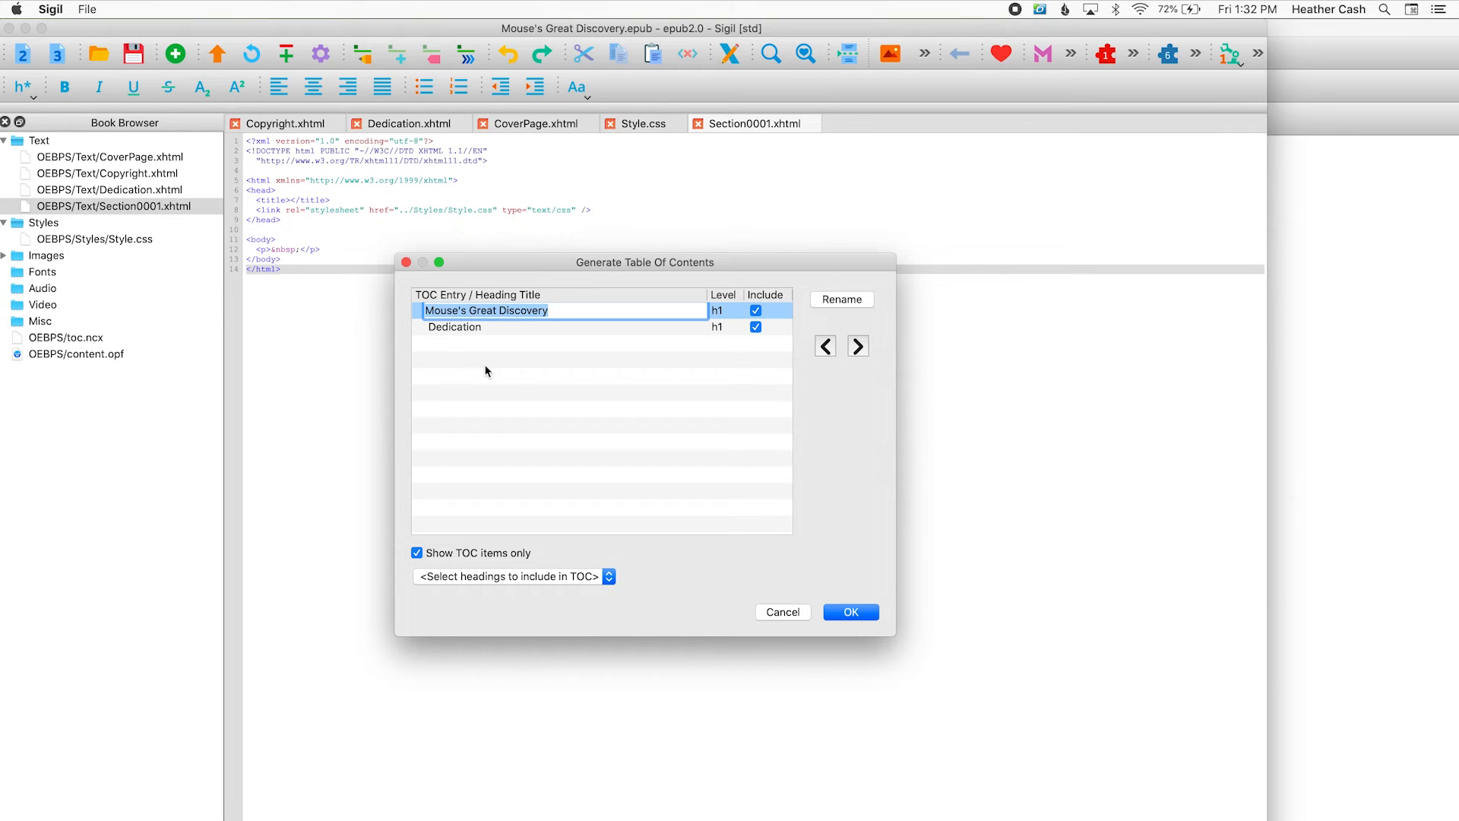
text(Copyr)
key(BackSpace)
text(yright)
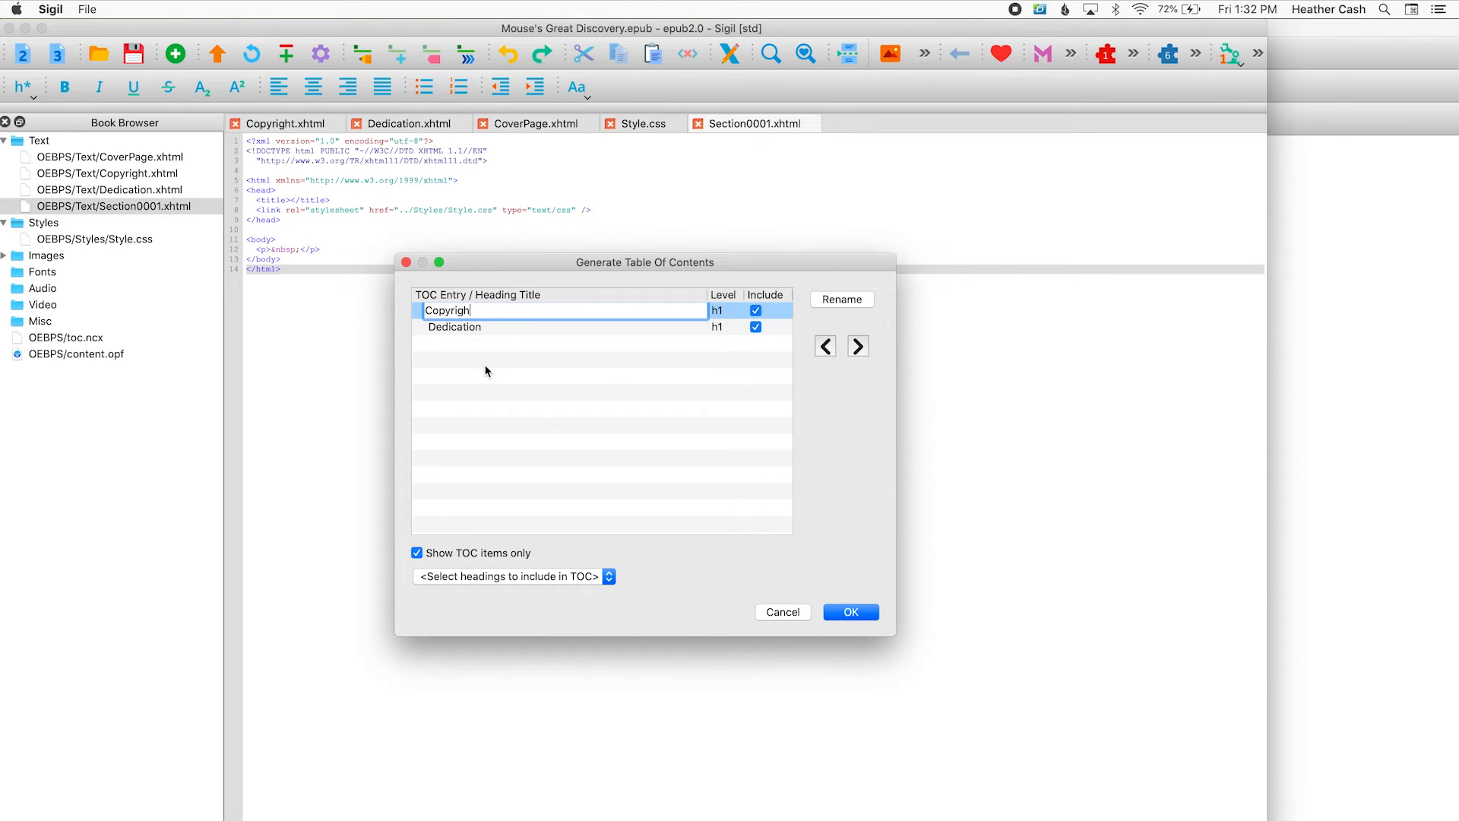
key(Return)
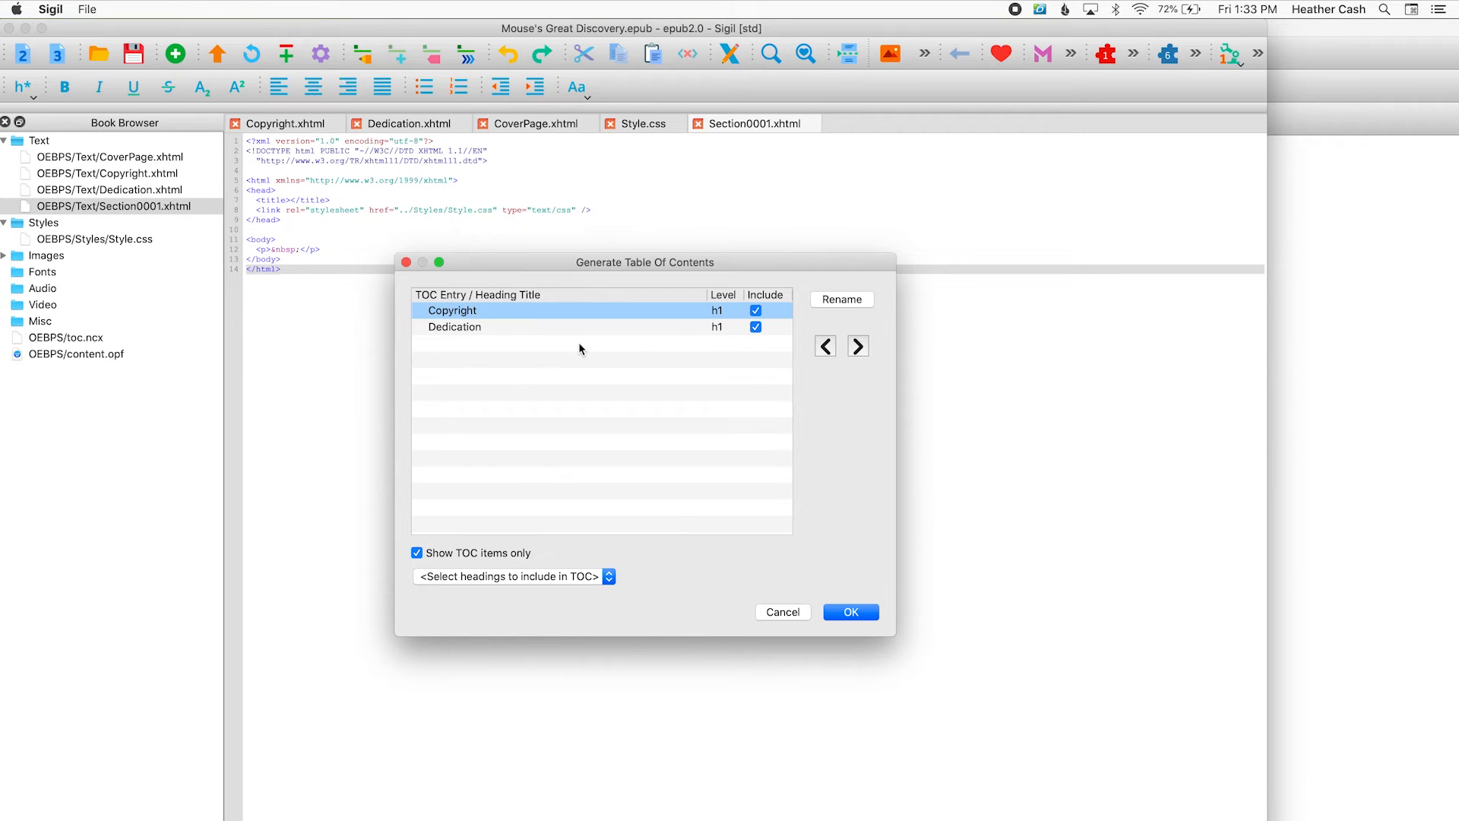
click(851, 613)
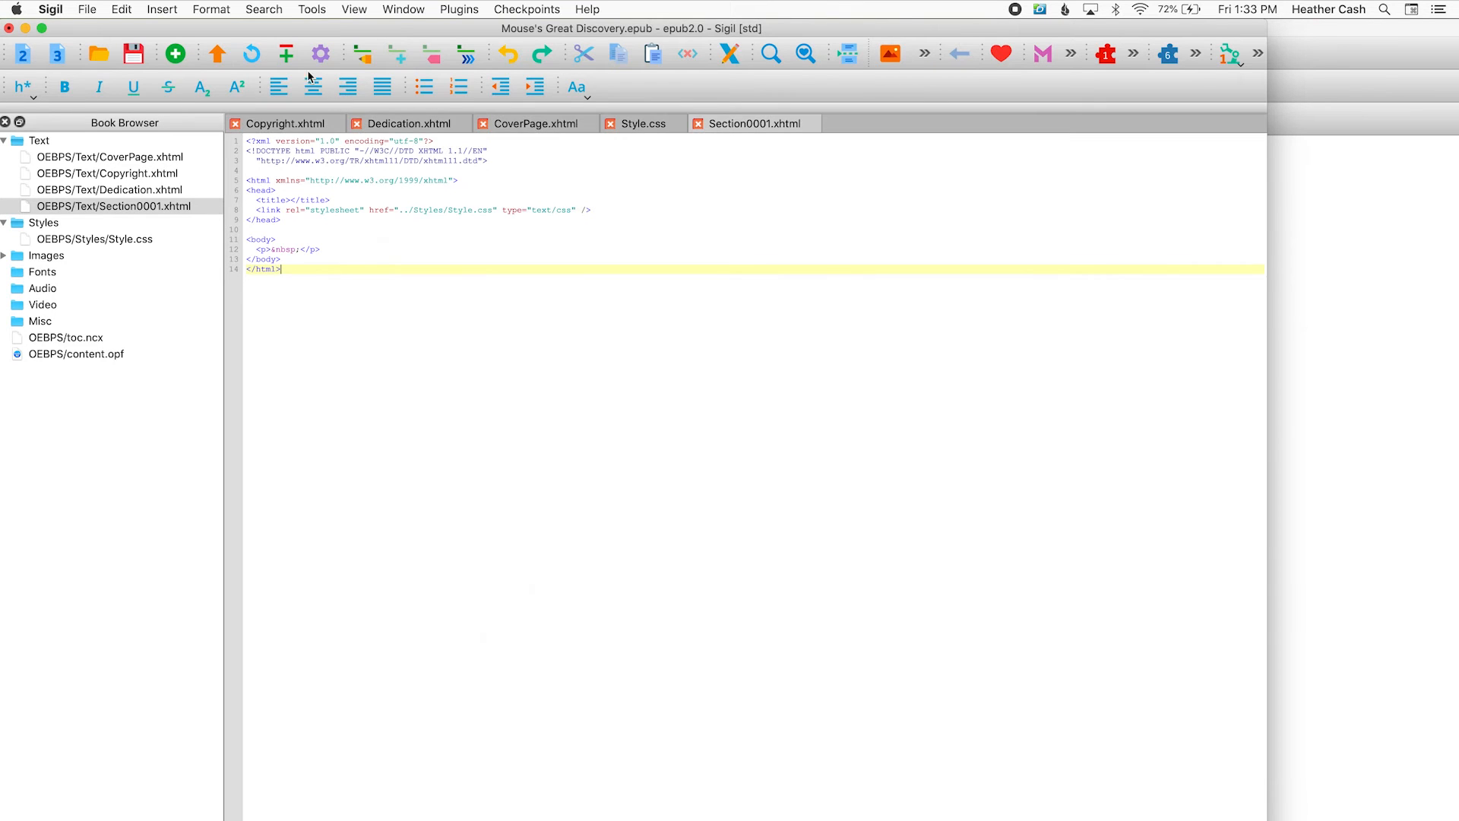
Edit the table of contents to add an entry named "Cover Page" above the Copyright entry.
click(313, 10)
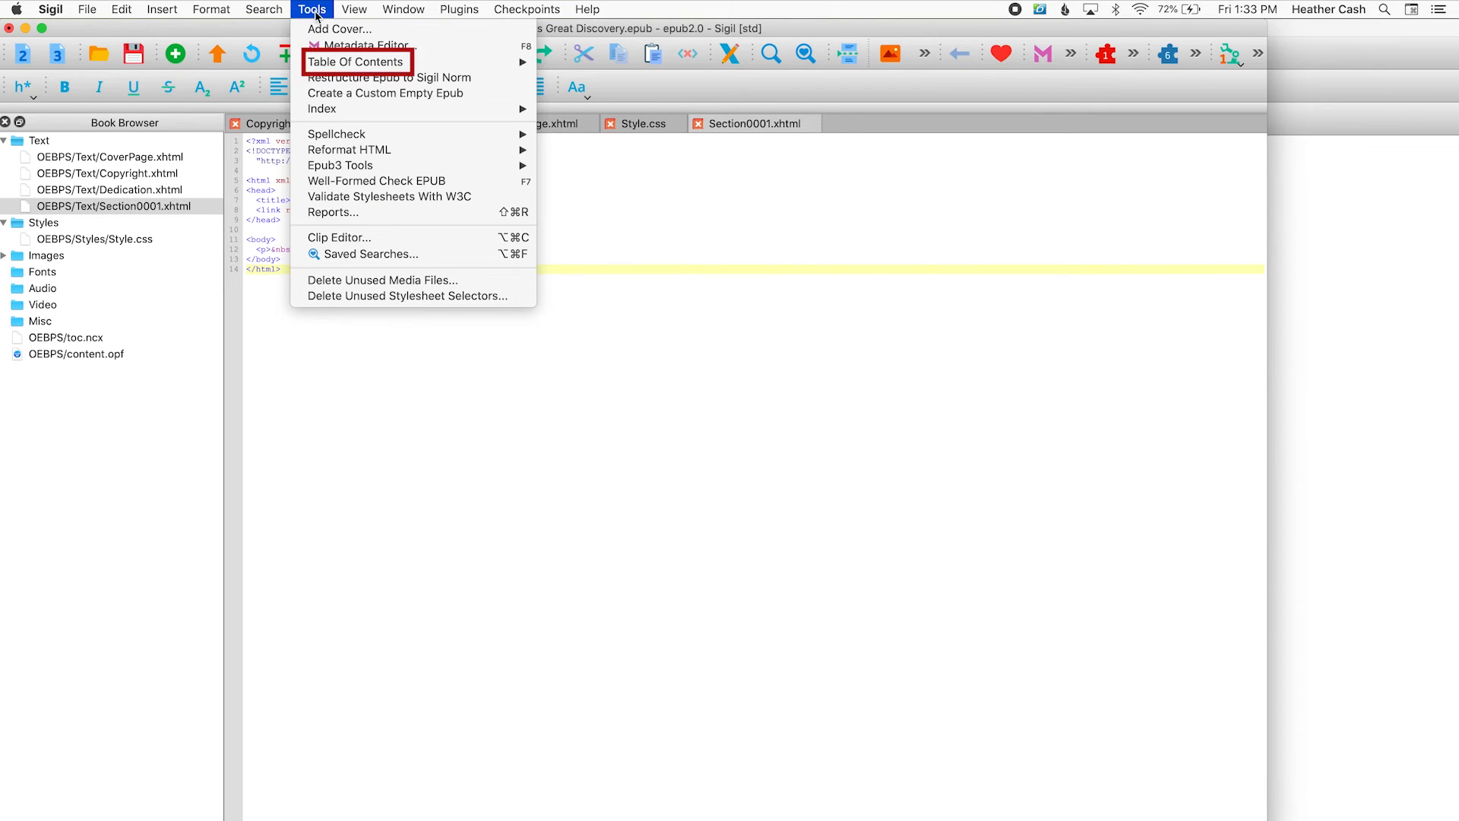
mouse_move(426, 62)
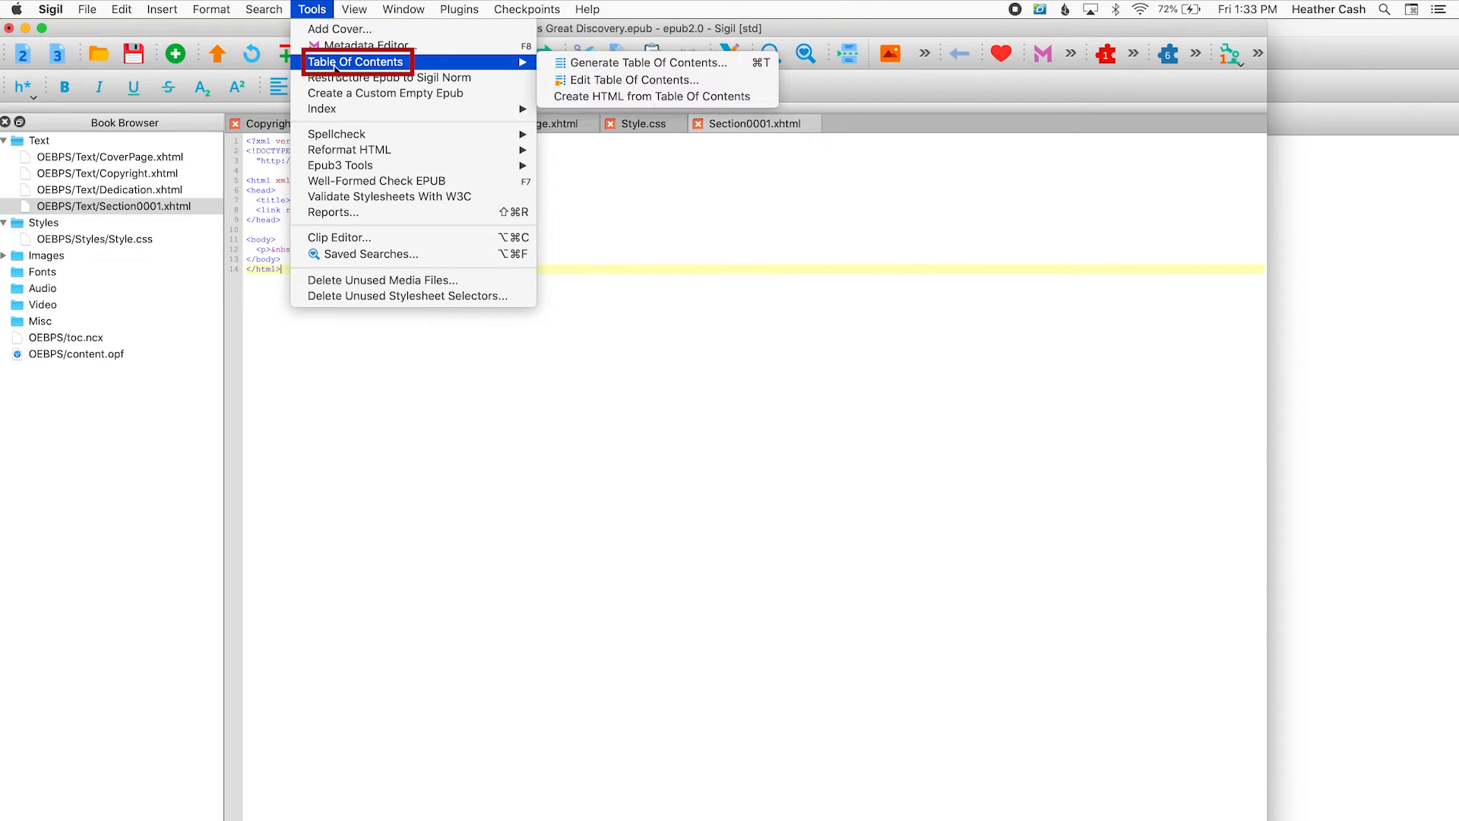
click(625, 80)
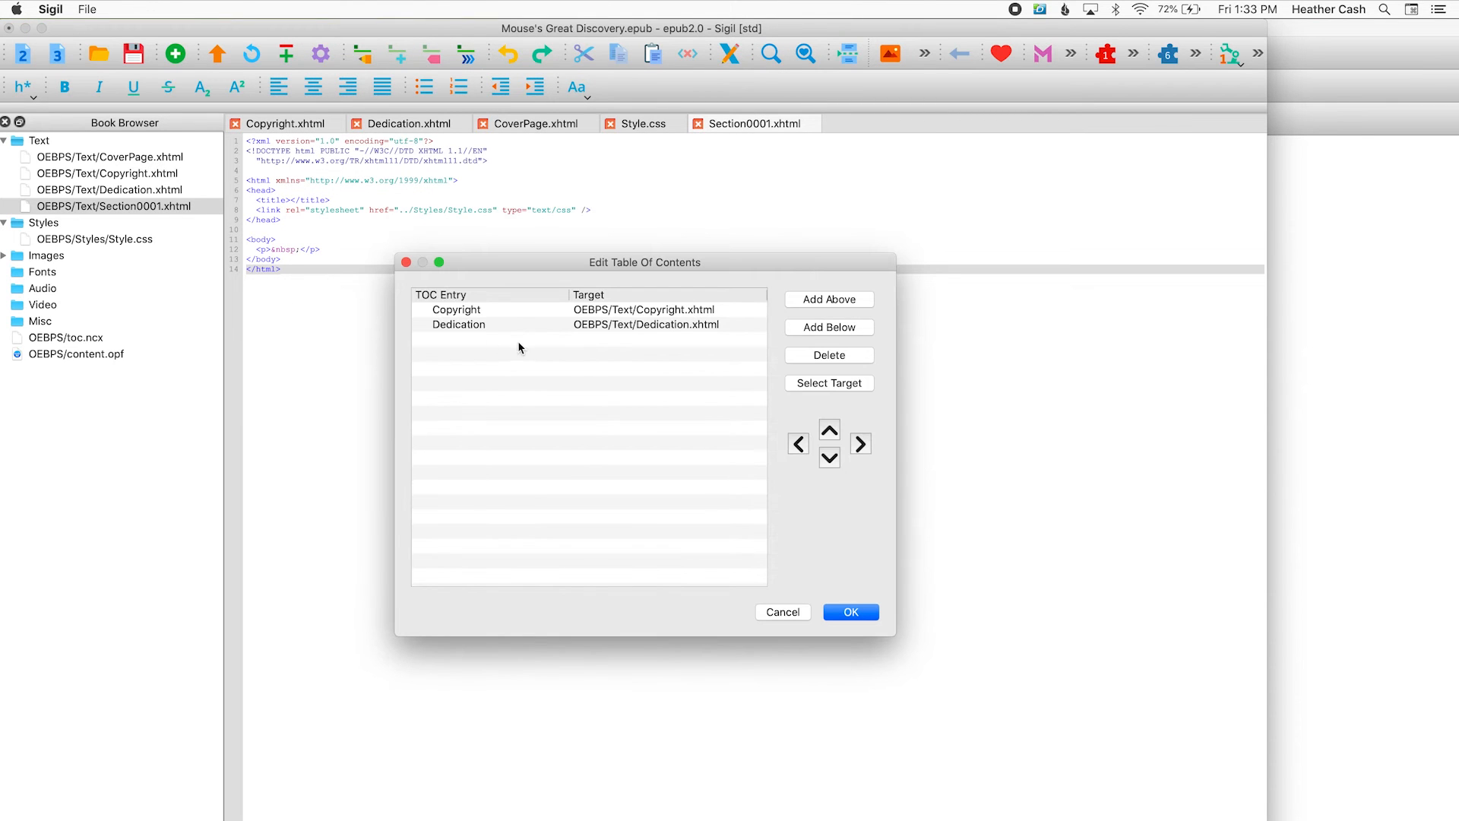
click(475, 311)
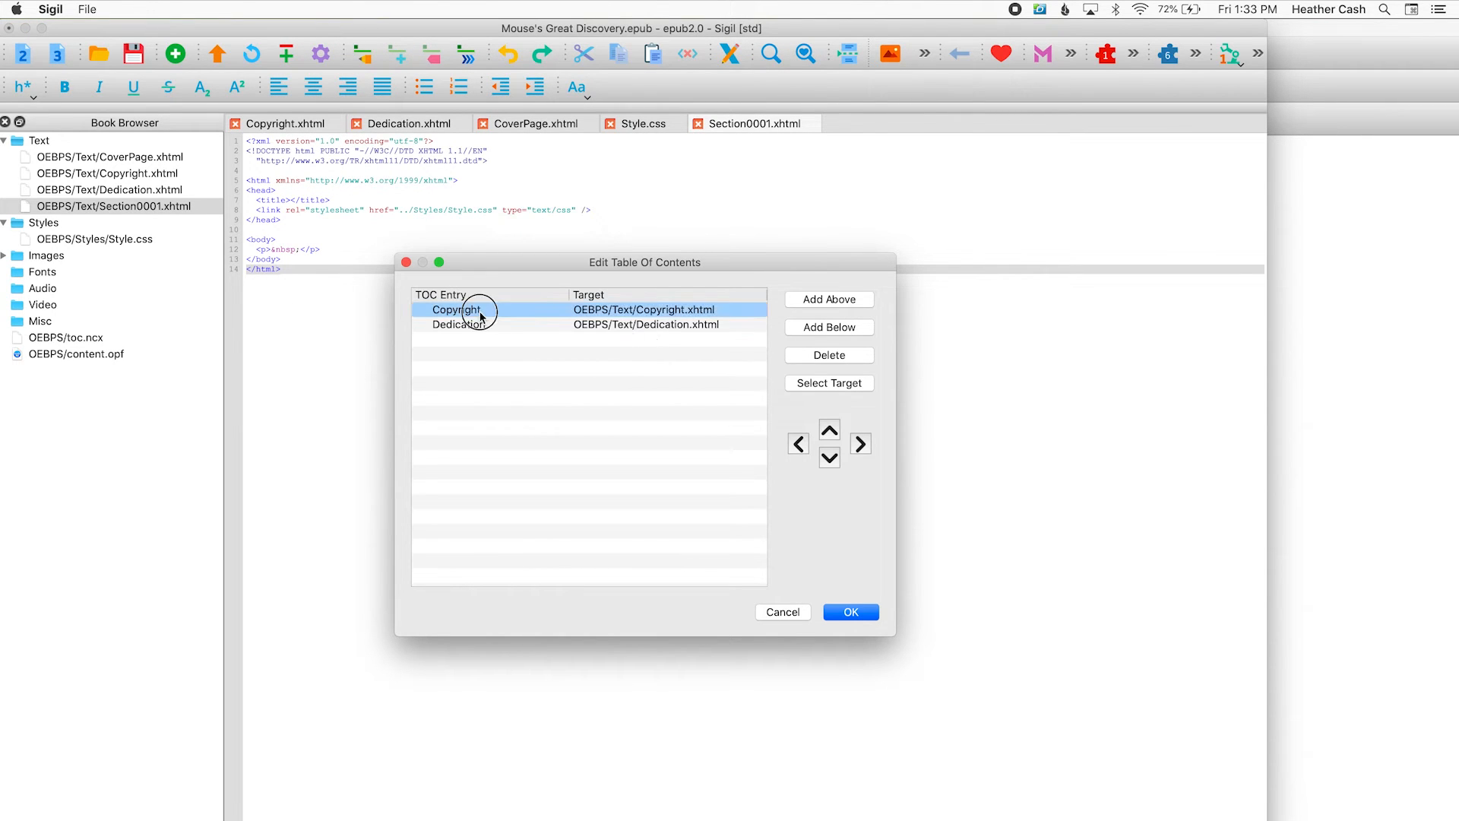
click(844, 299)
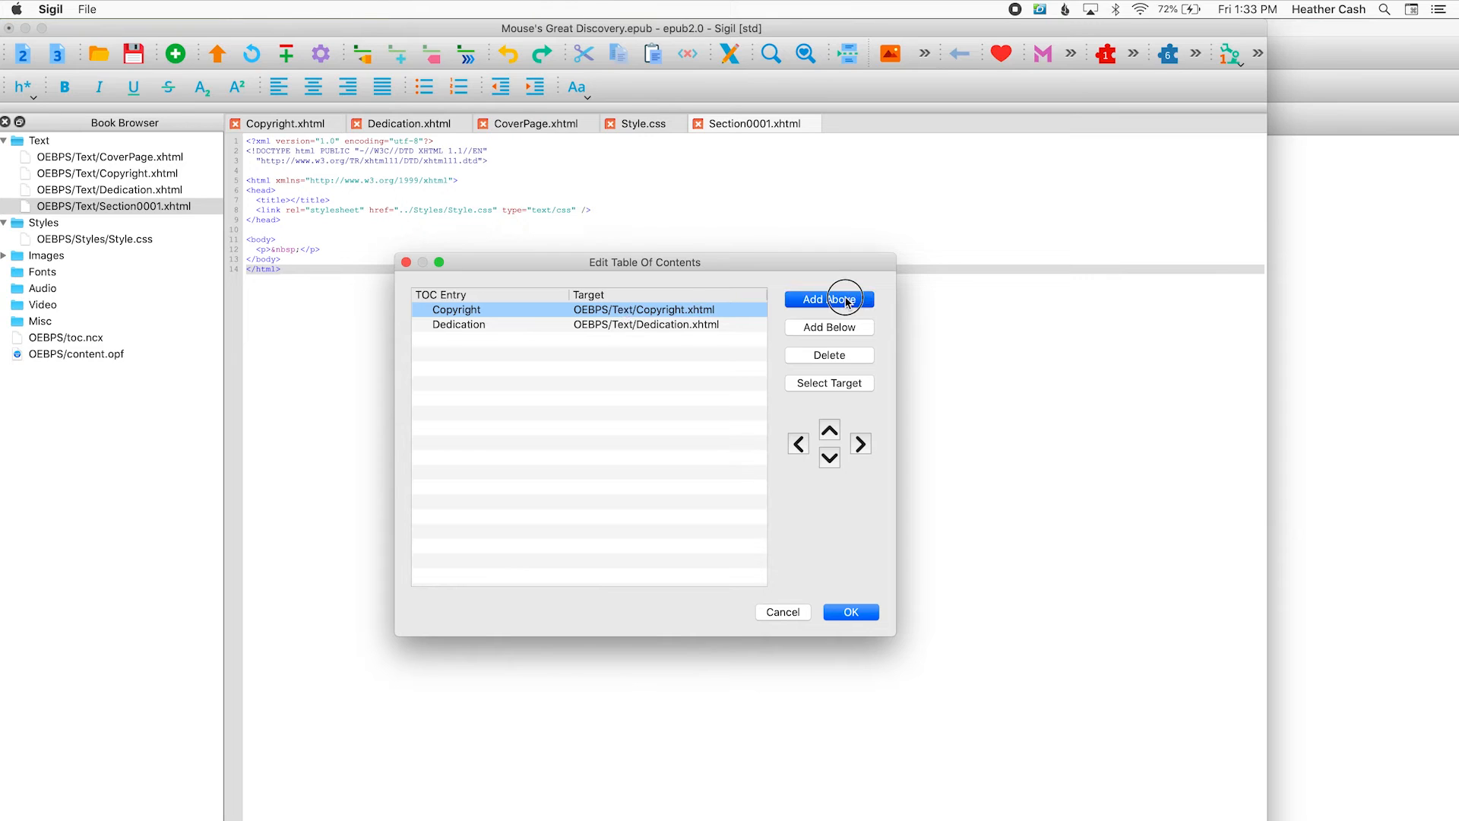
double_click(453, 310)
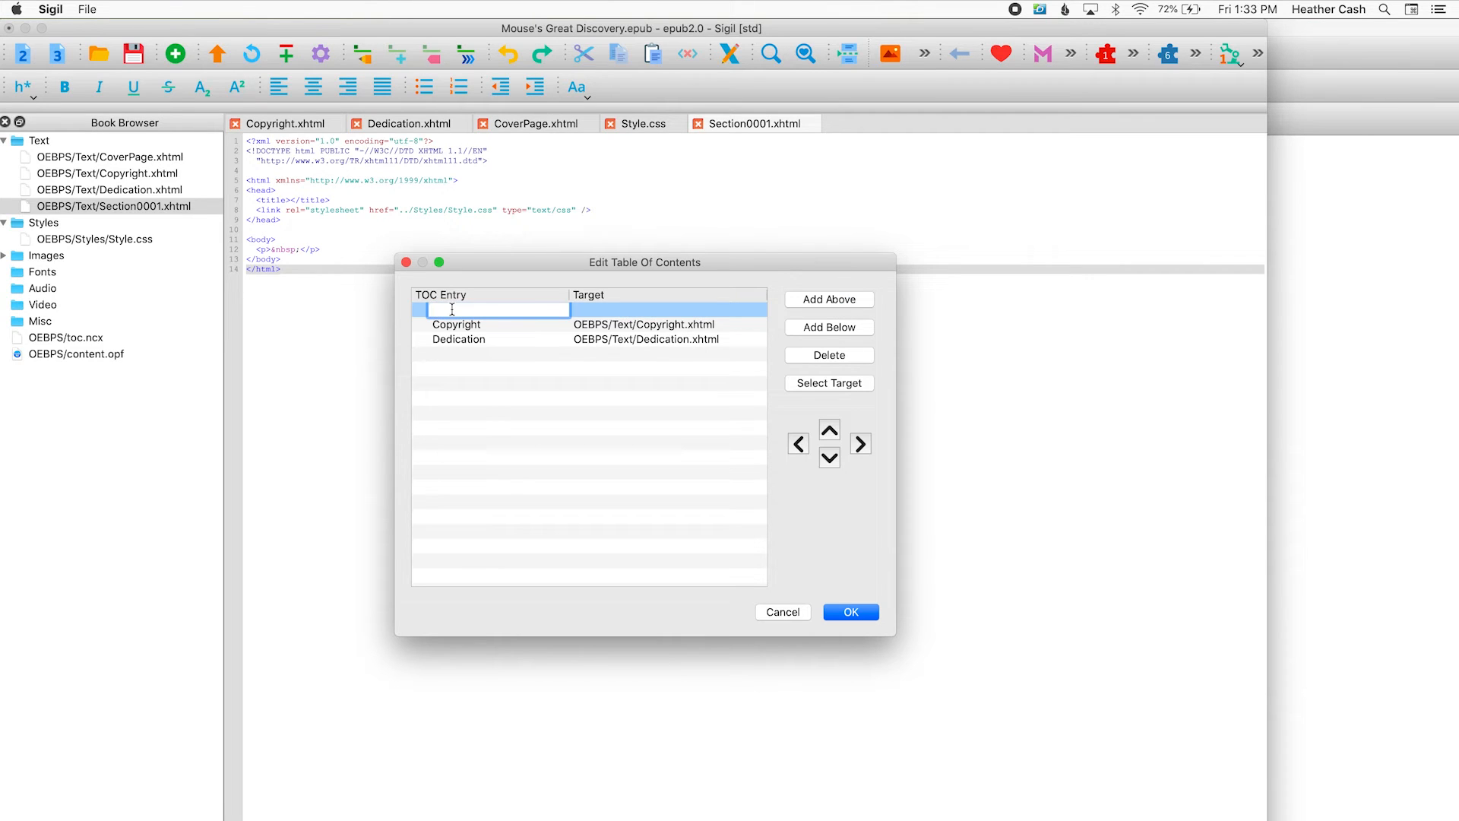
text(Cover Page)
key(Return)
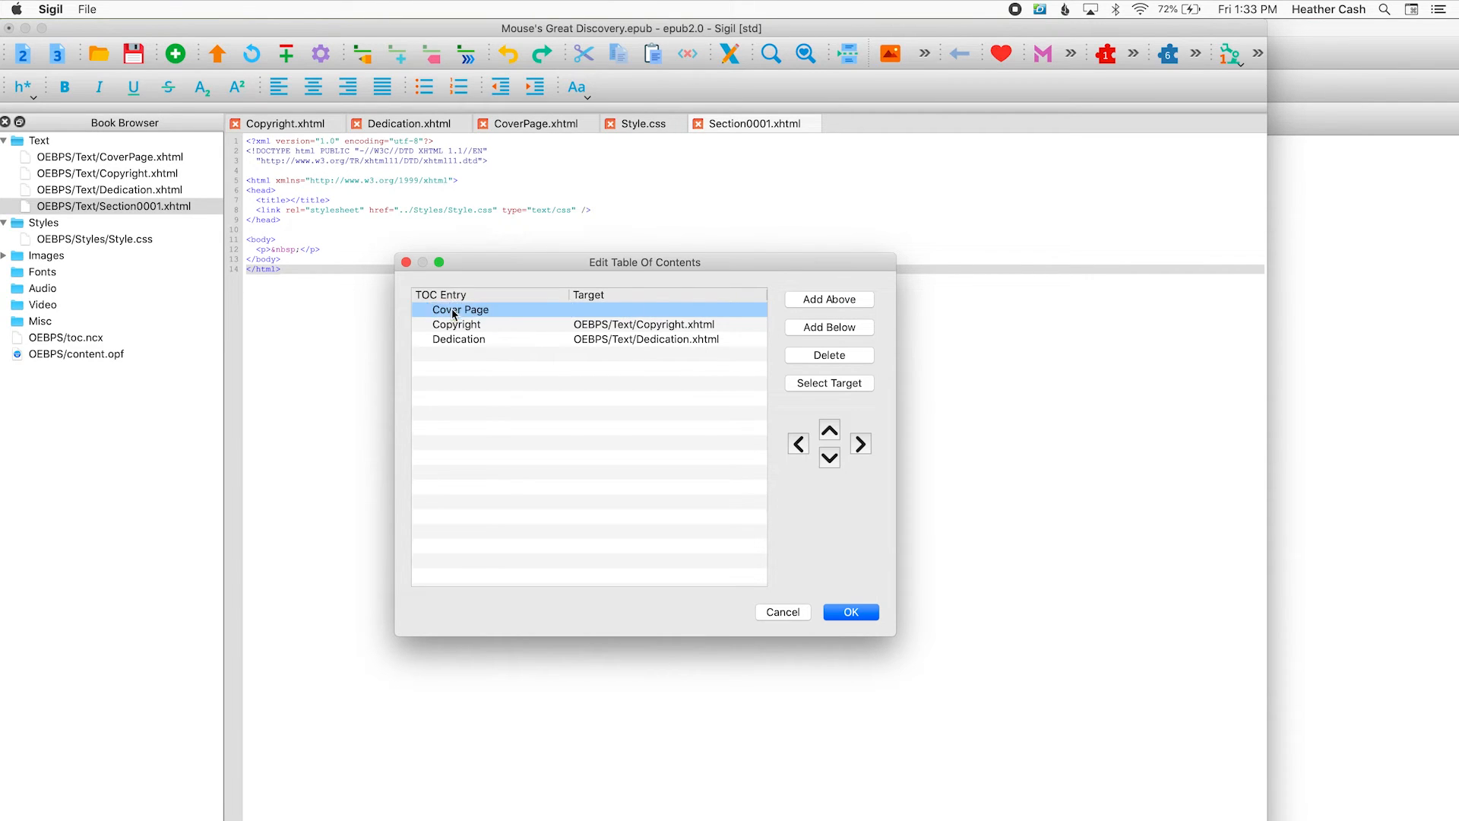
Set the target of the Cover Page entry to CoverPage.xhtml.
click(833, 383)
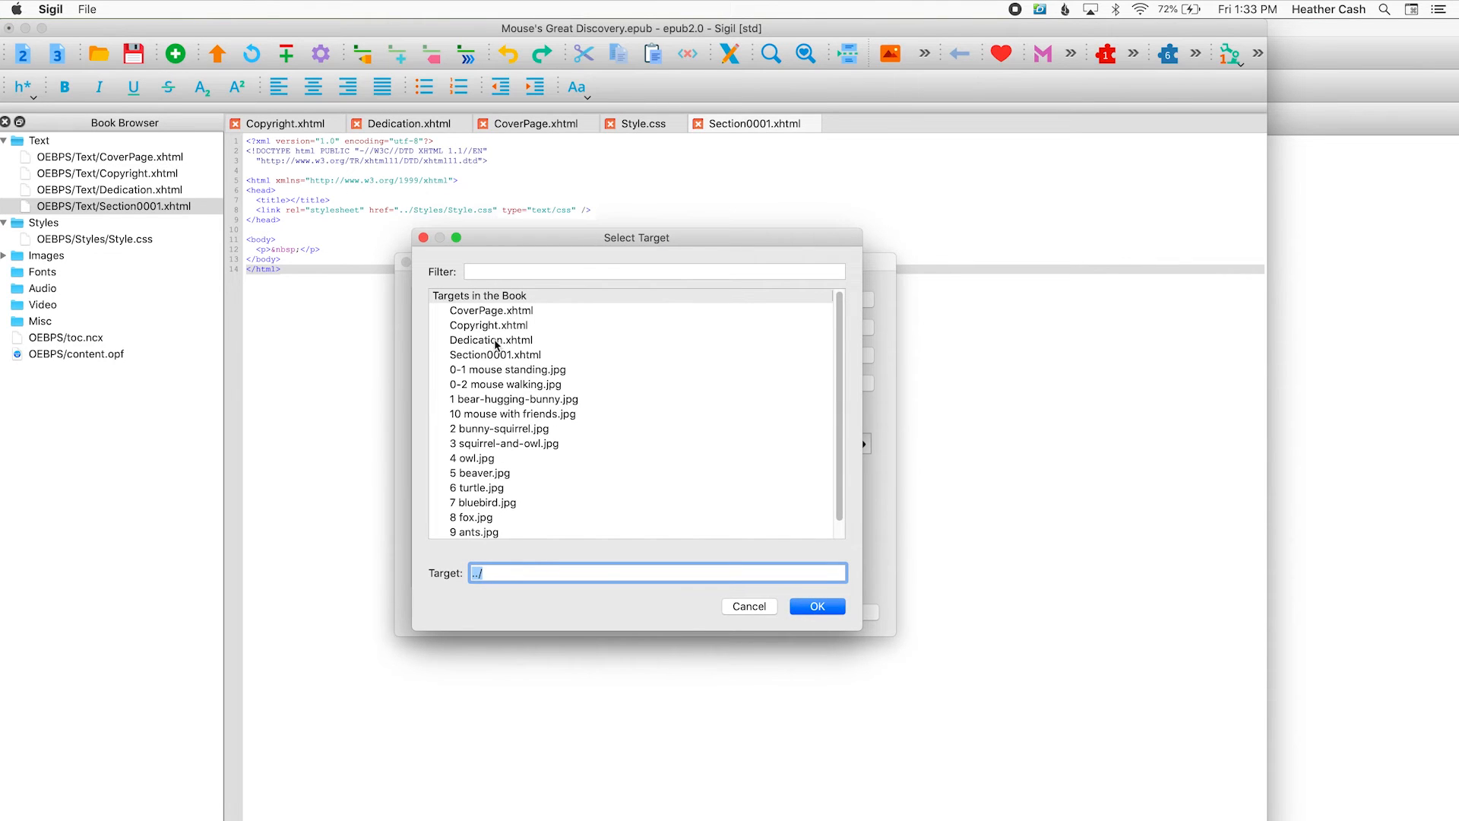
click(503, 313)
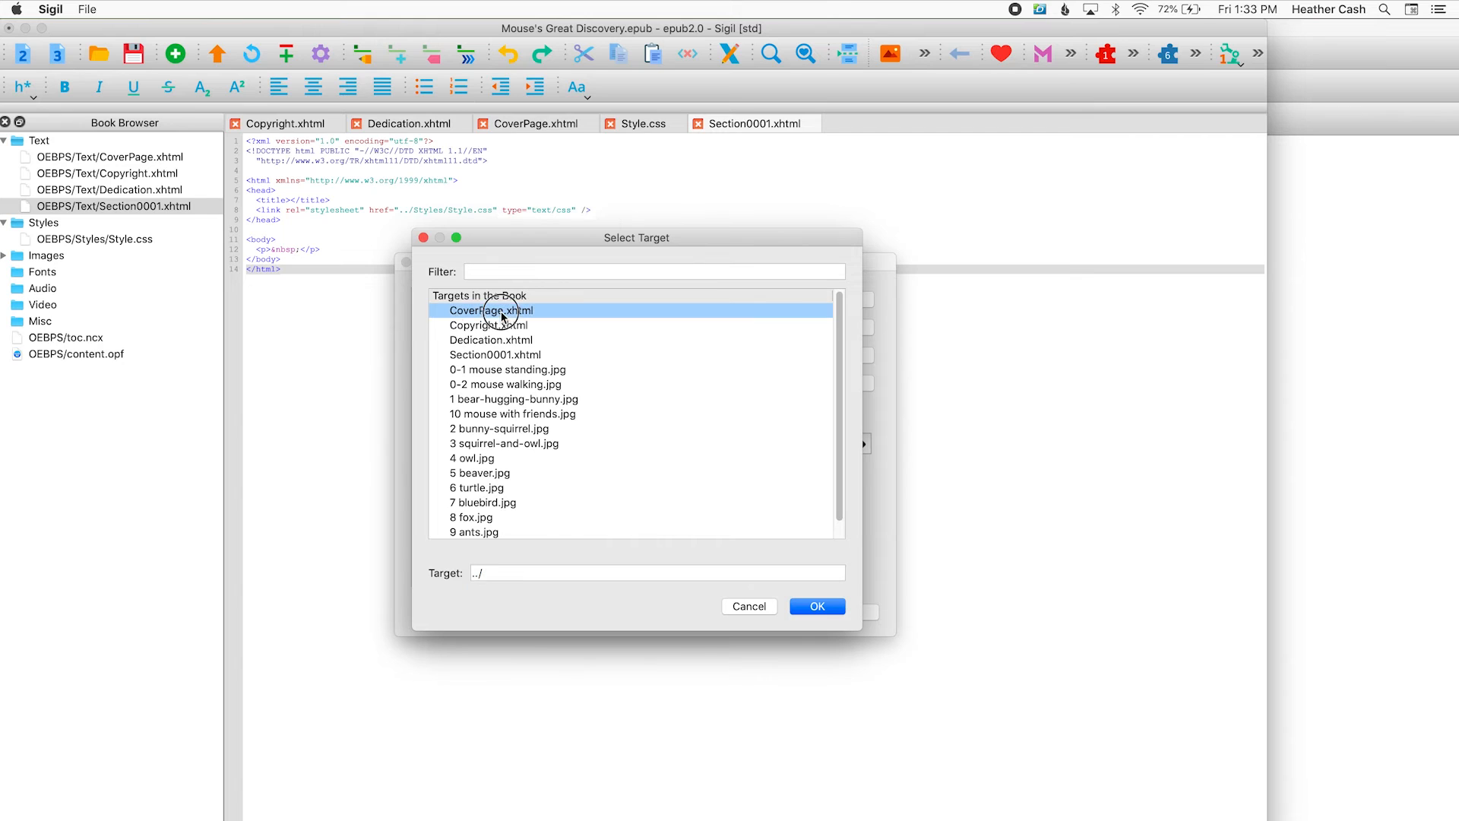
click(817, 606)
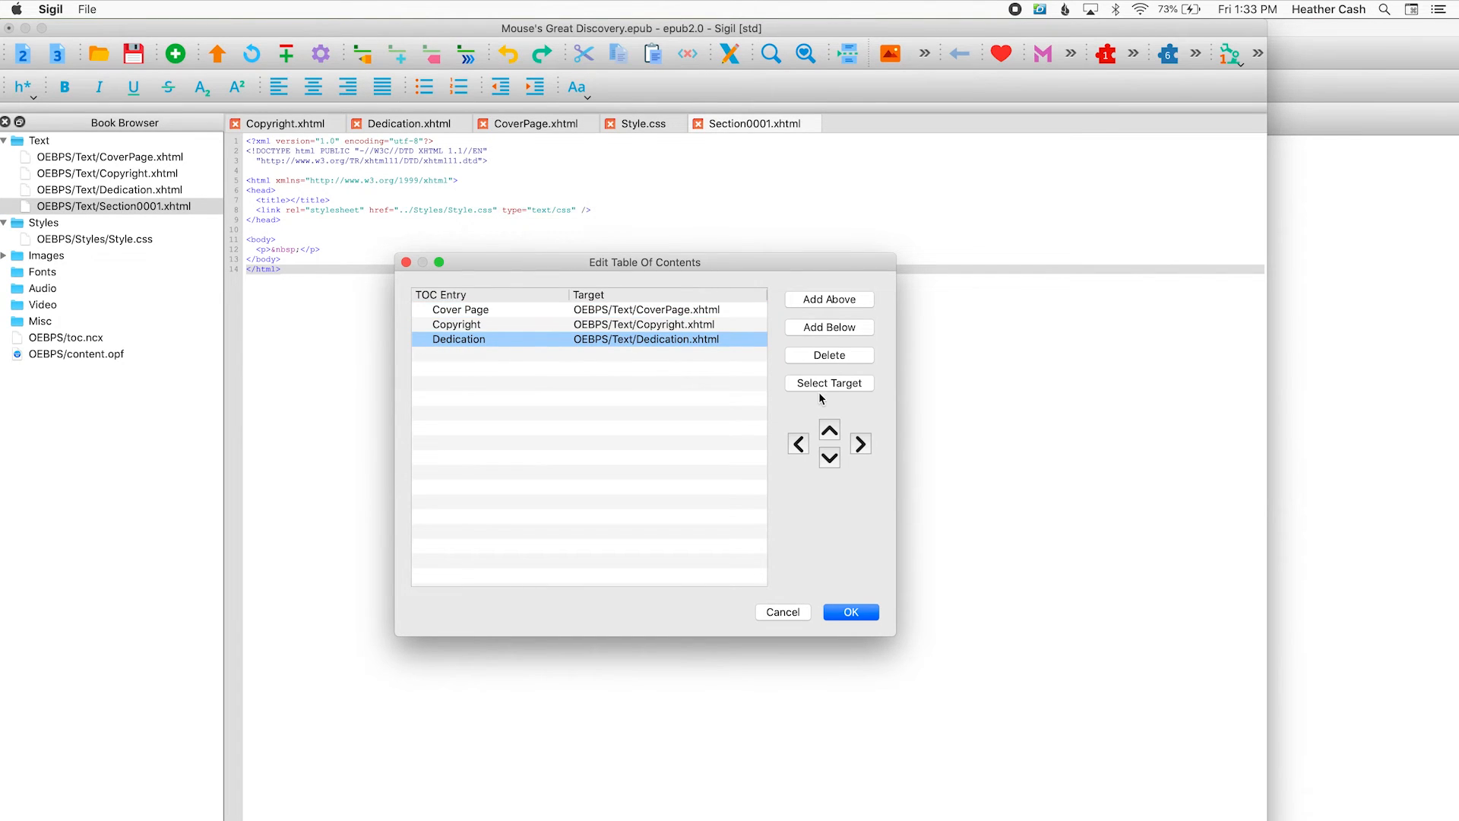
Add a table of contents entry named "Mouse's Great Discovery" below Dedication, target it to Section0001.xhtml, and accept the edited table.
click(823, 329)
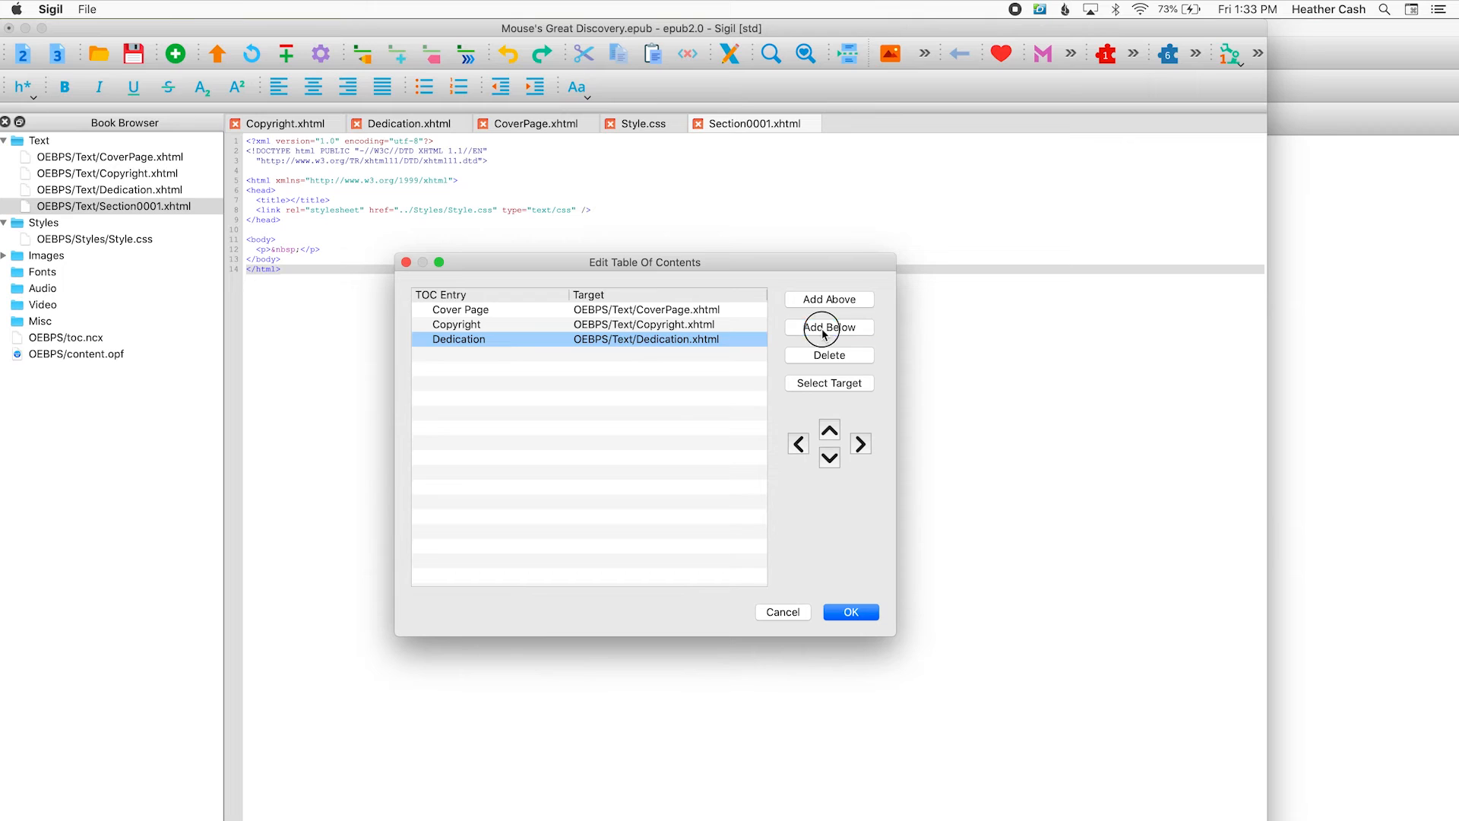
double_click(459, 351)
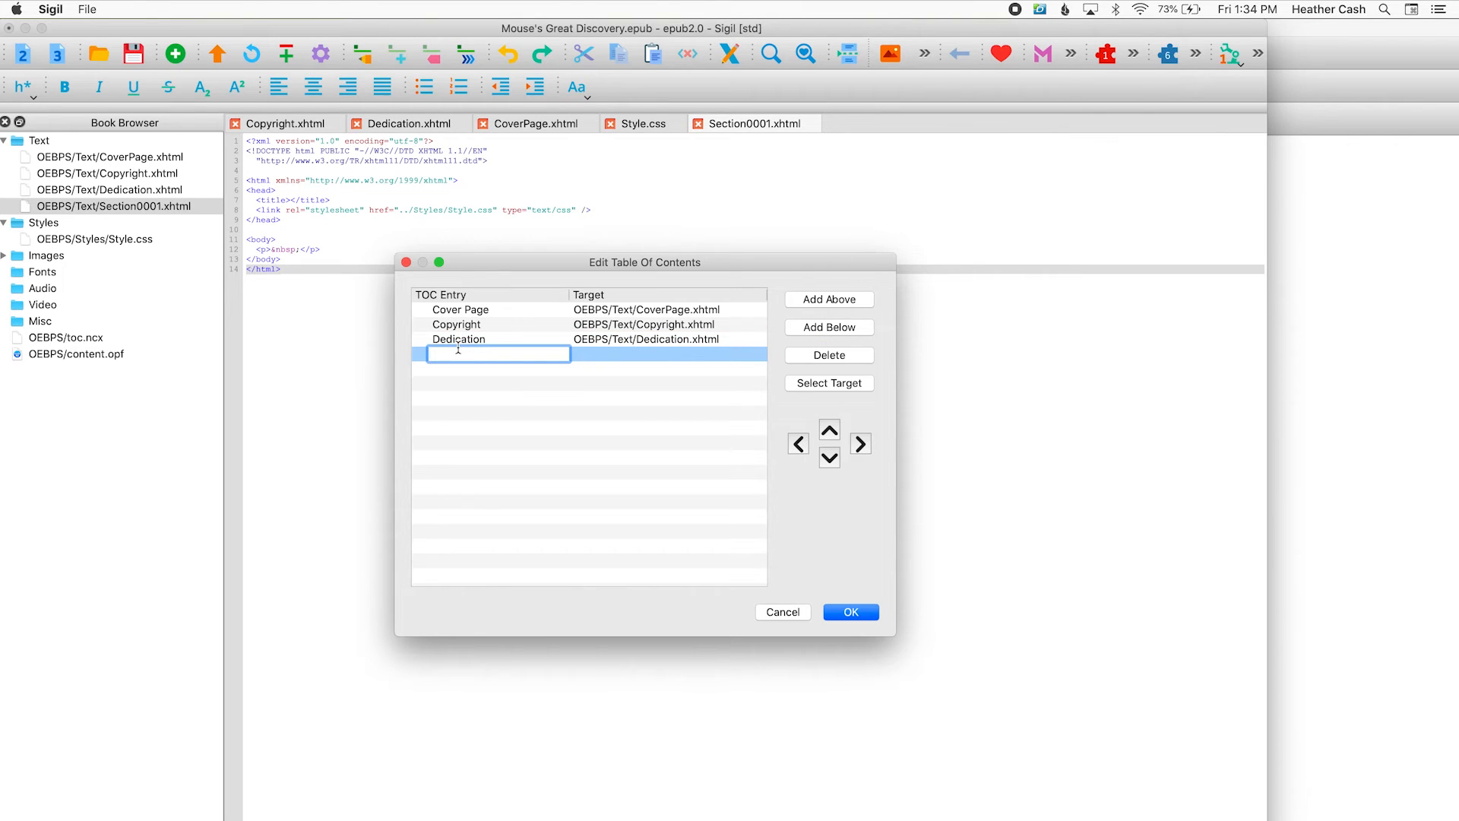
text(Mouse's Great Discovery)
key(Return)
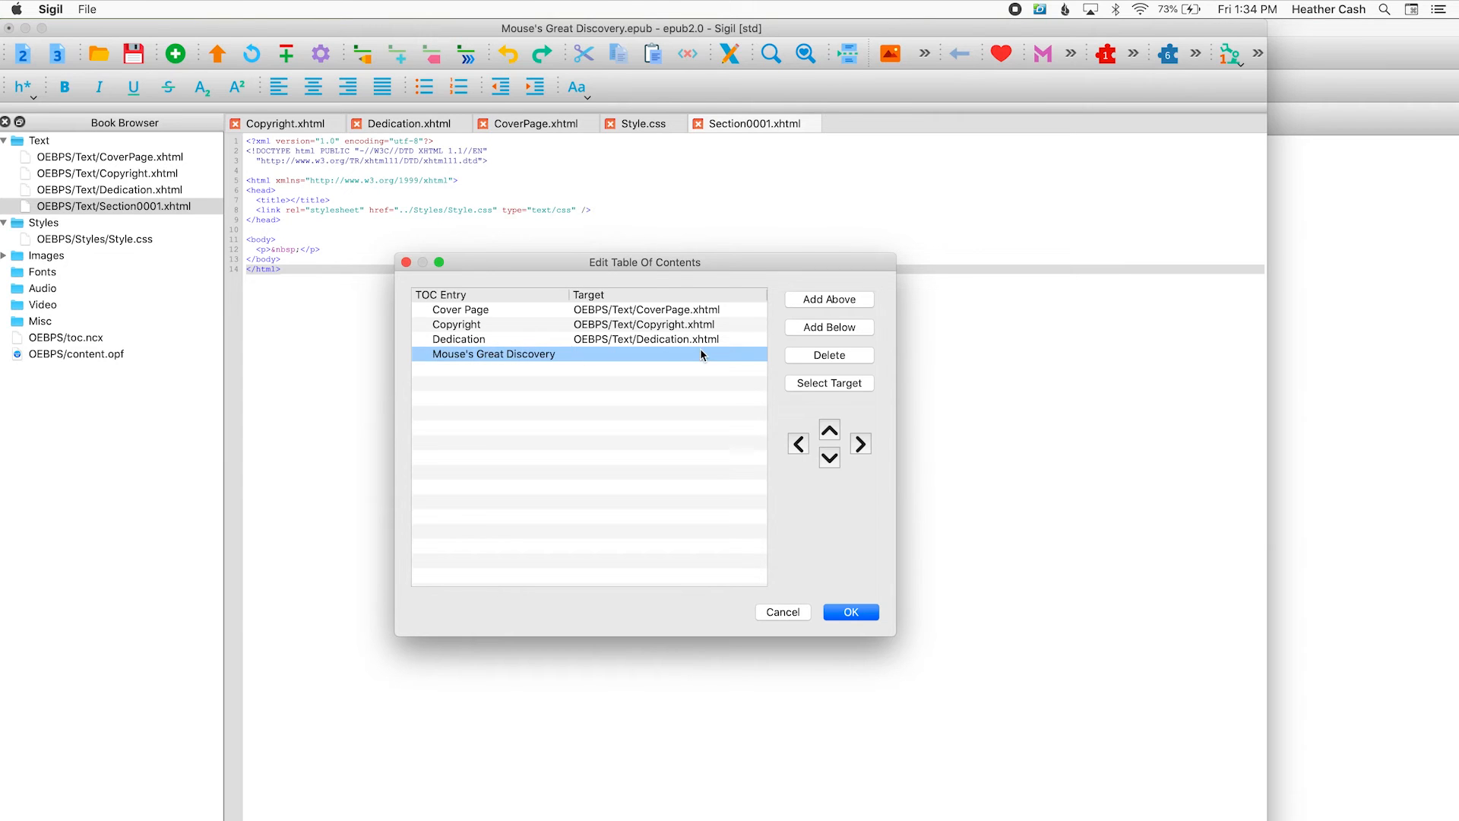
click(812, 386)
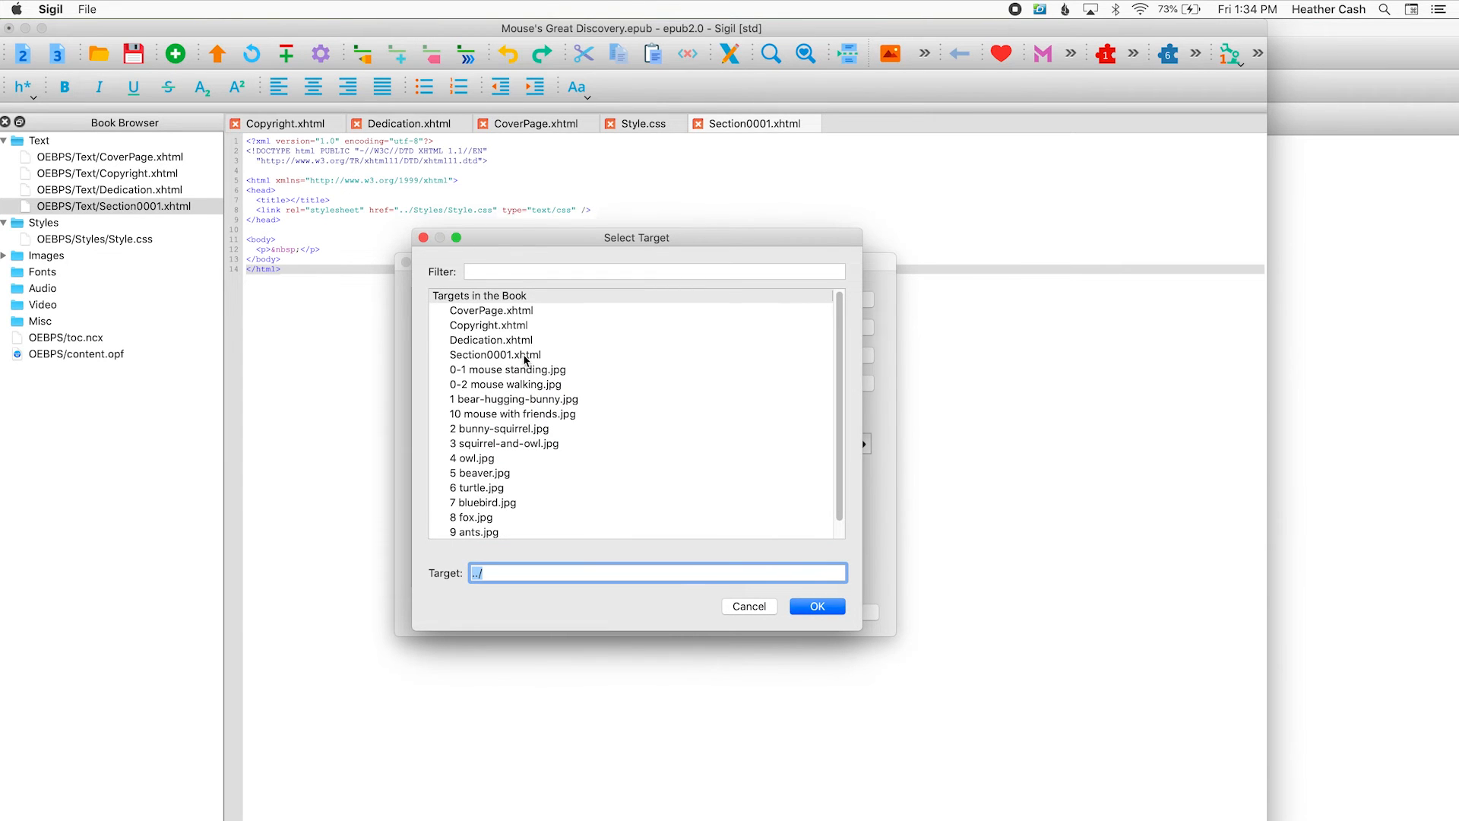
click(524, 356)
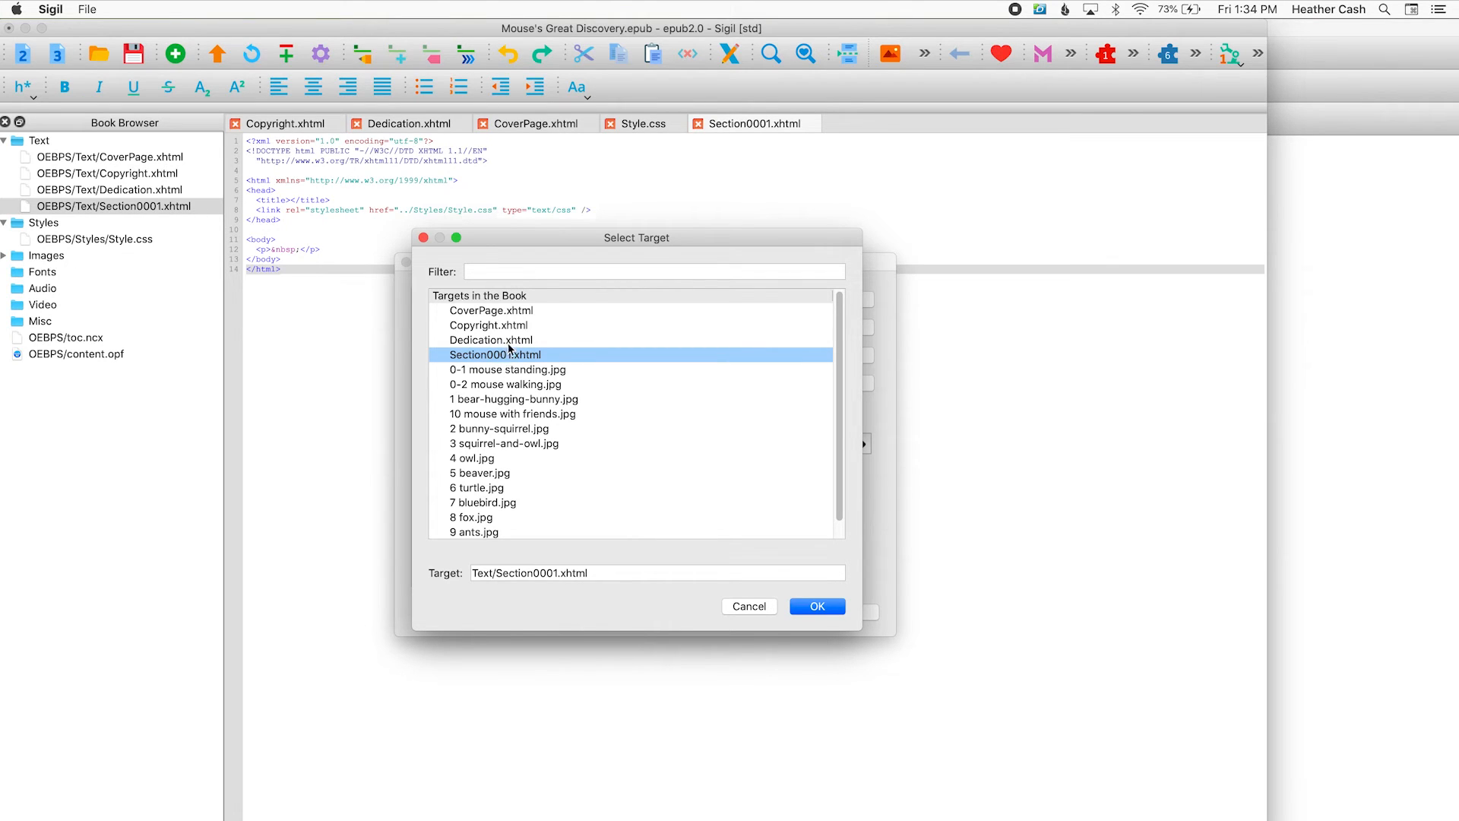
click(814, 606)
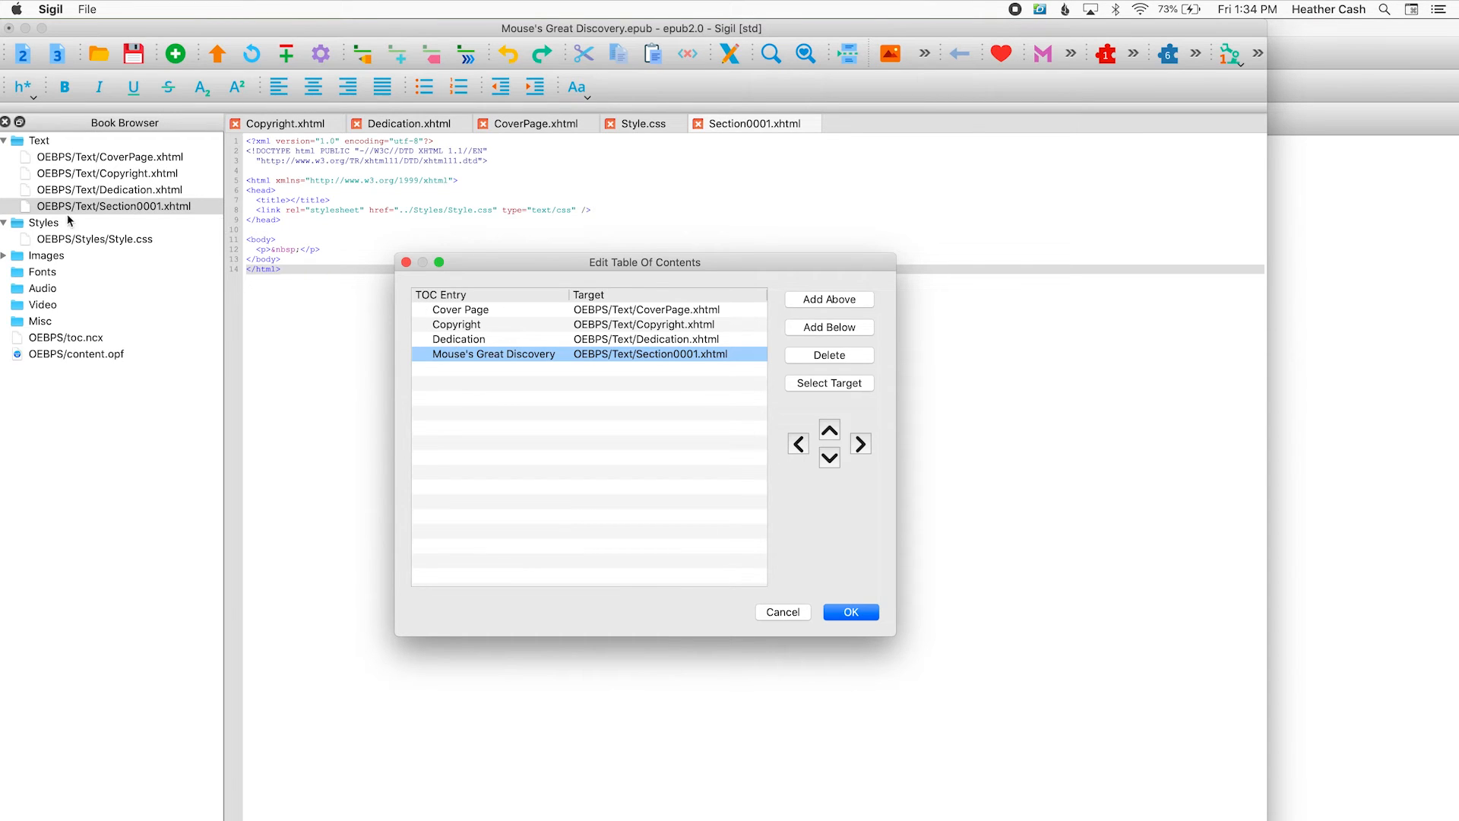
click(863, 620)
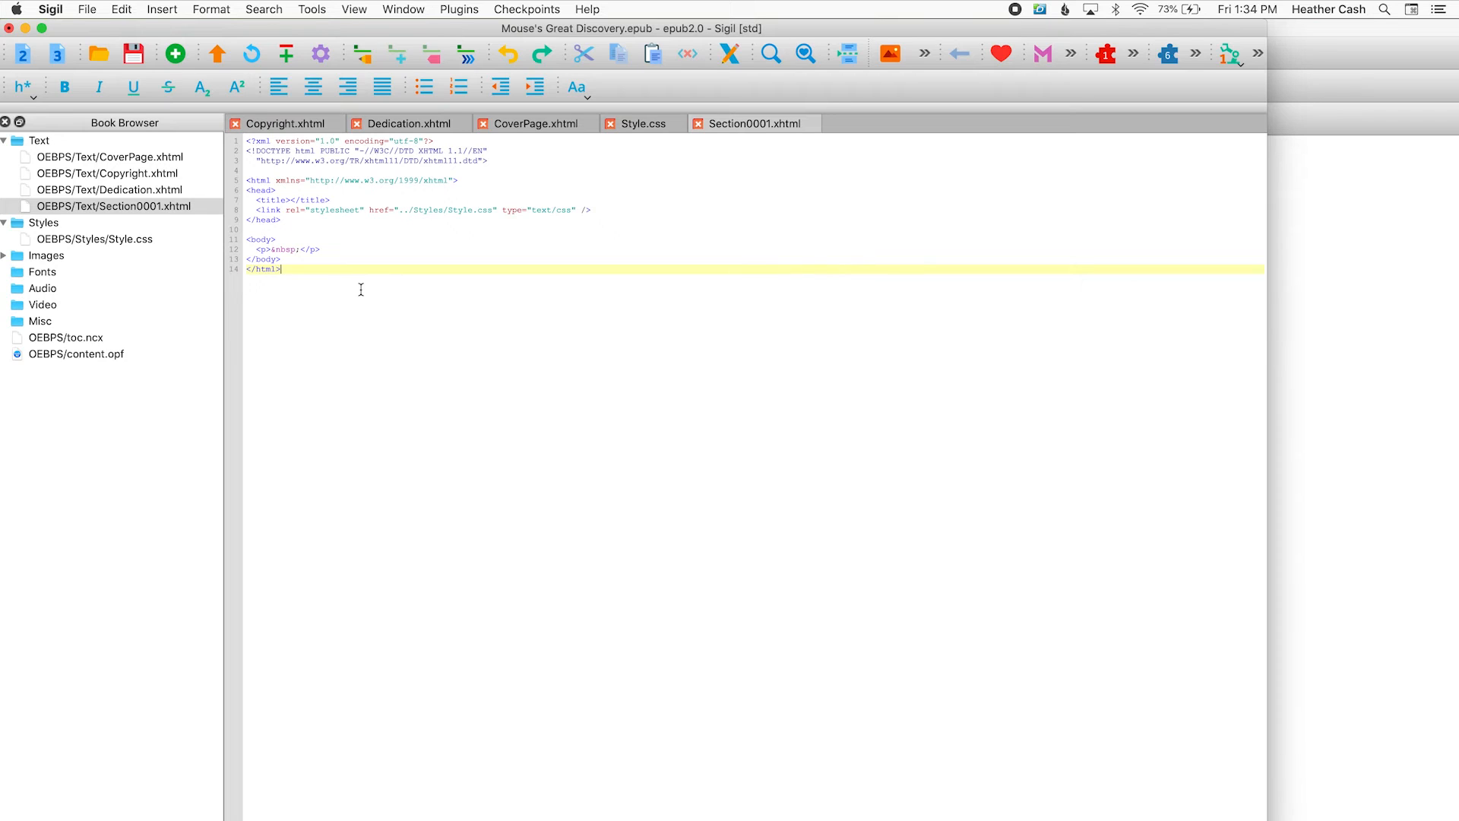
Open Section0001.xhtml in PageEdit and keep it as the page being edited.
click(752, 230)
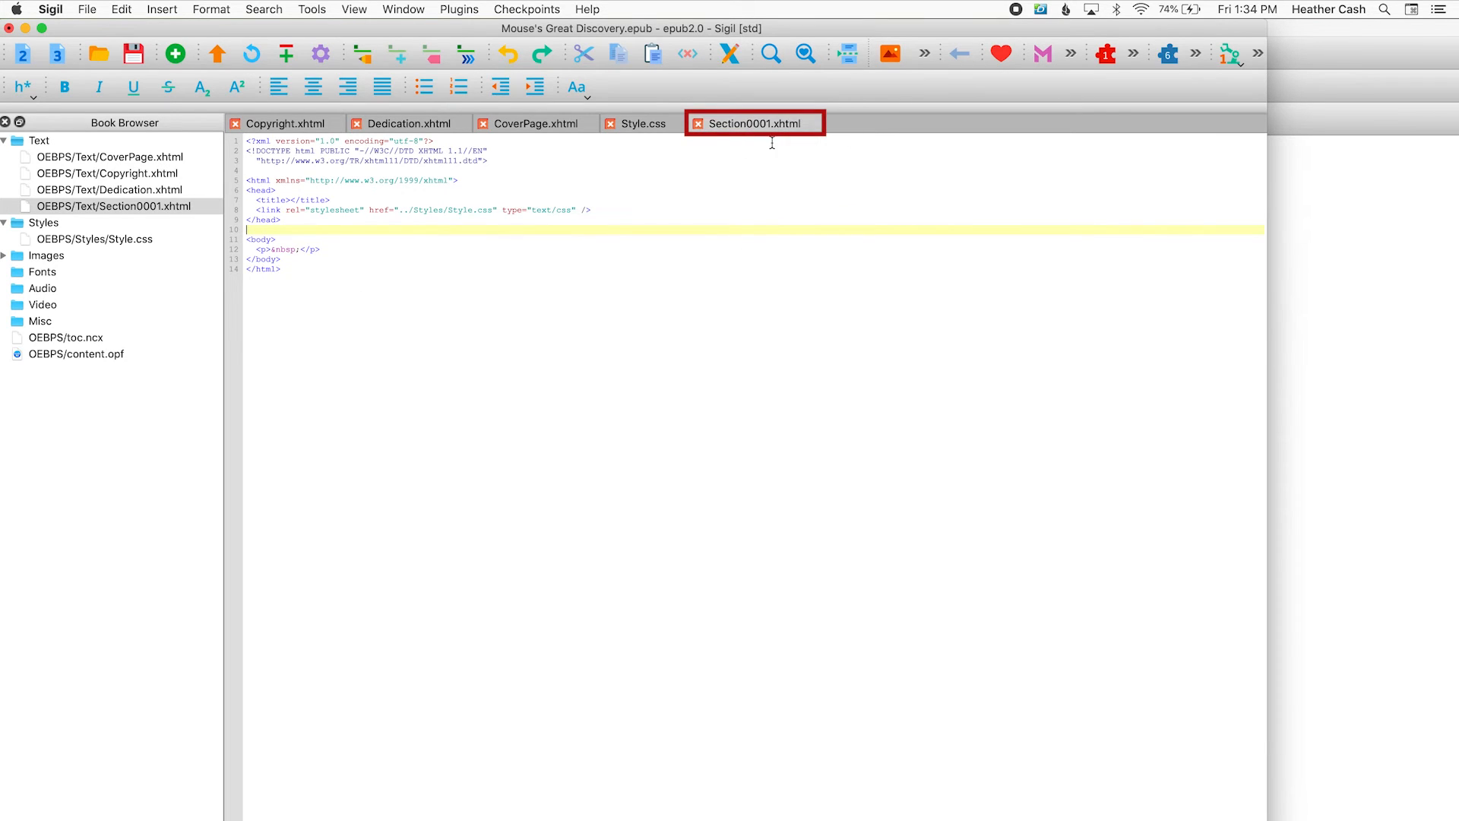
click(731, 55)
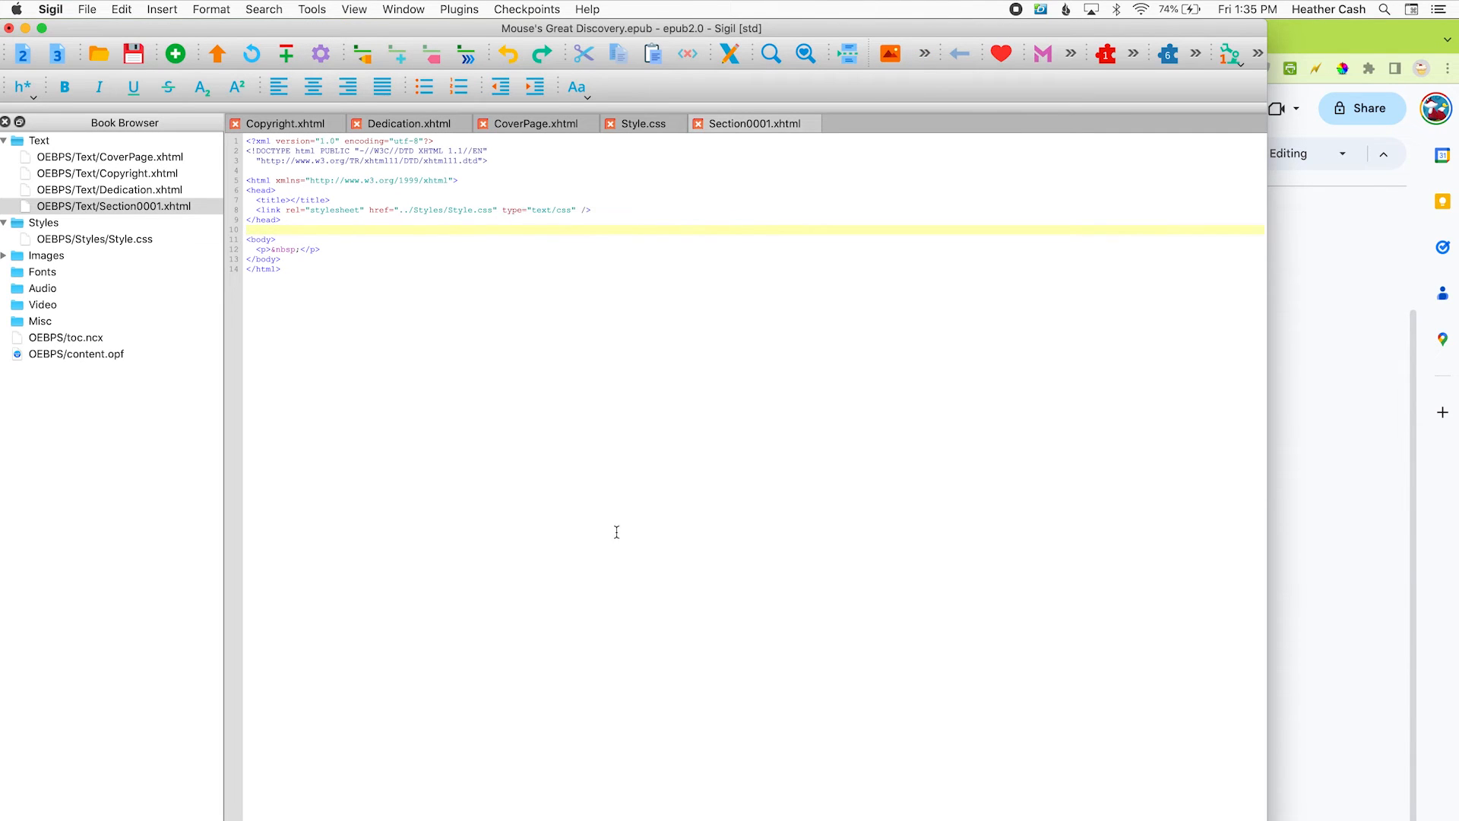
click(616, 536)
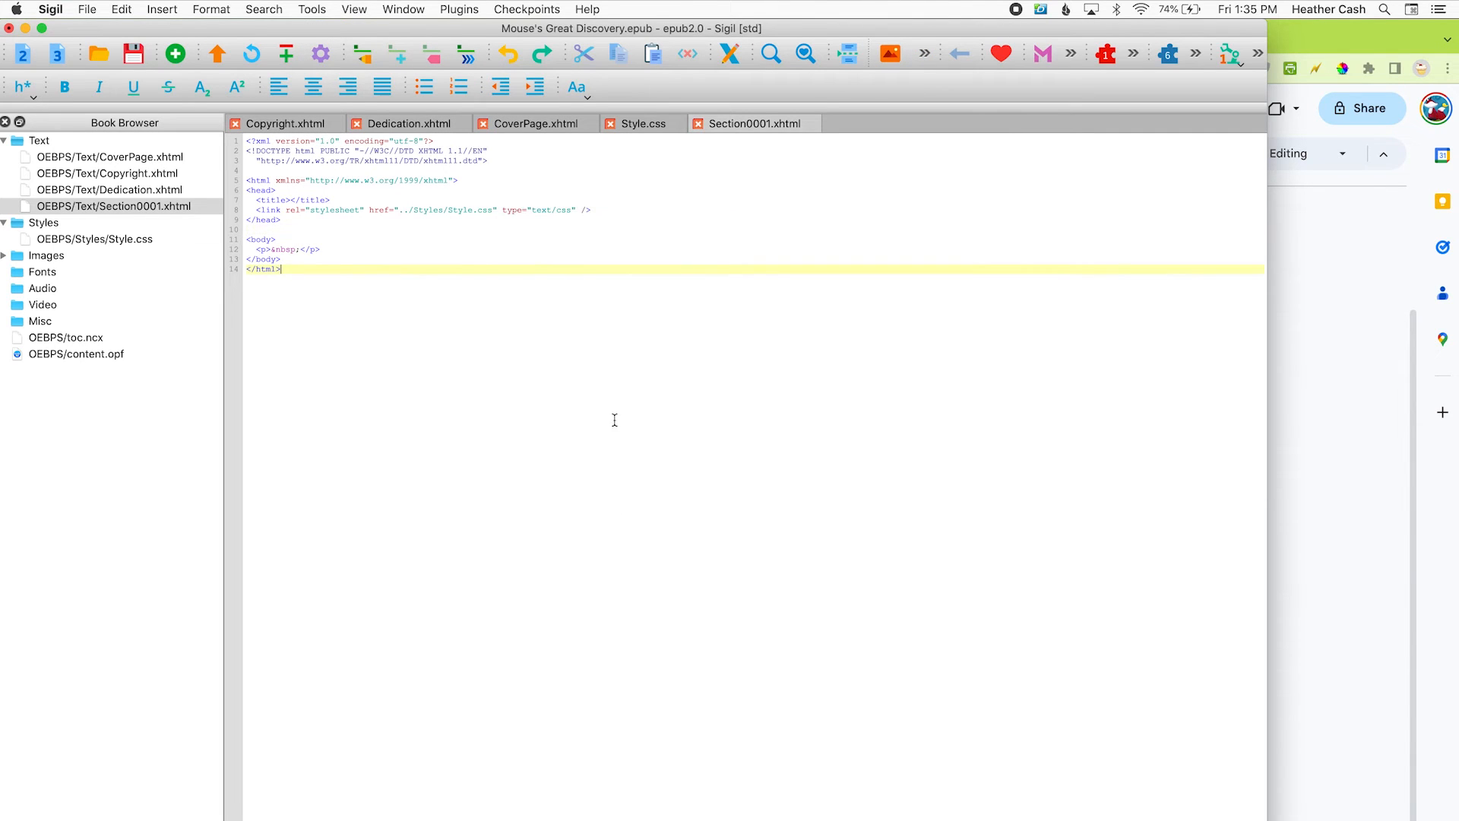
click(729, 55)
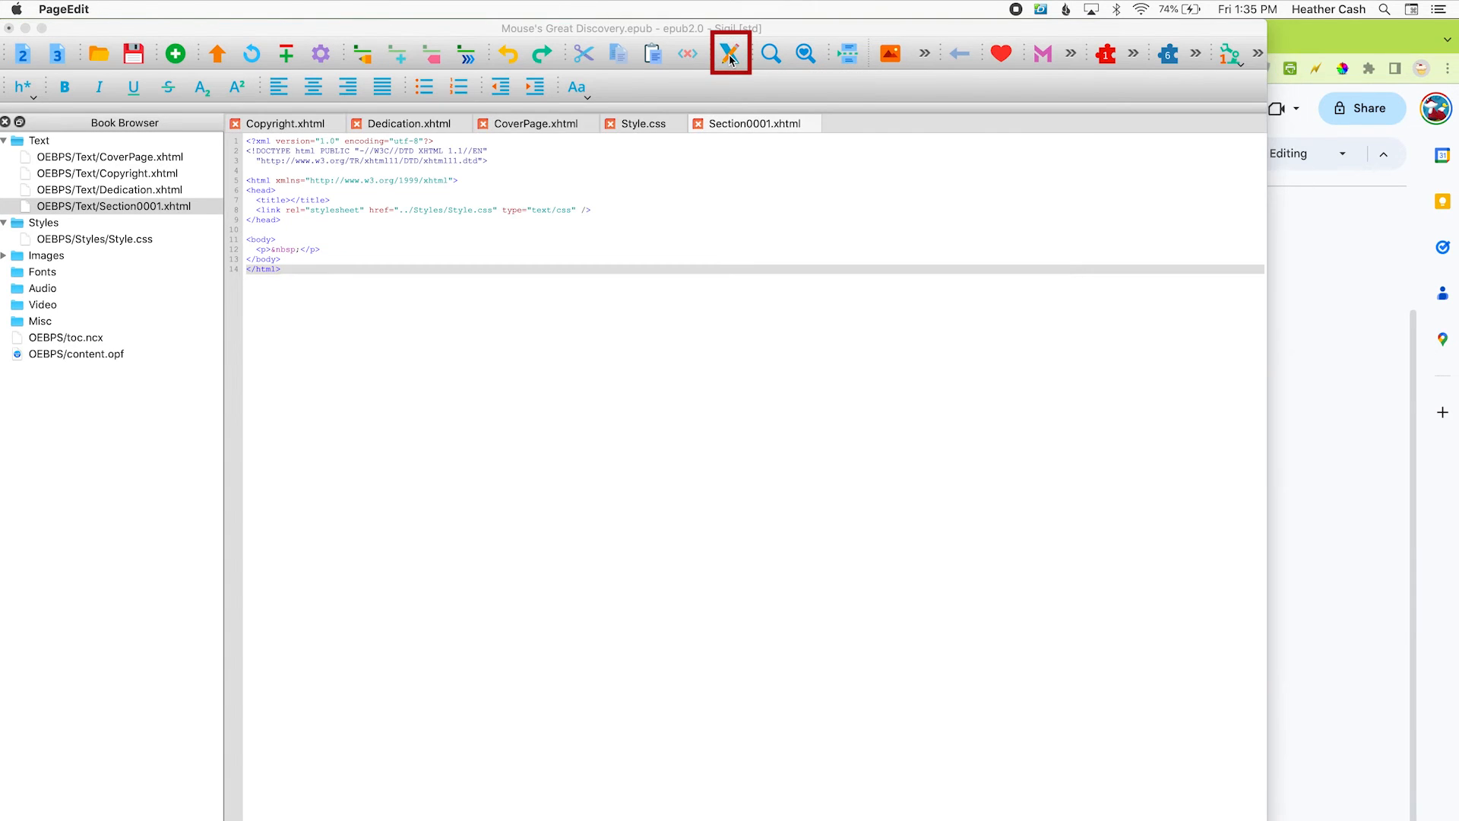
click(415, 119)
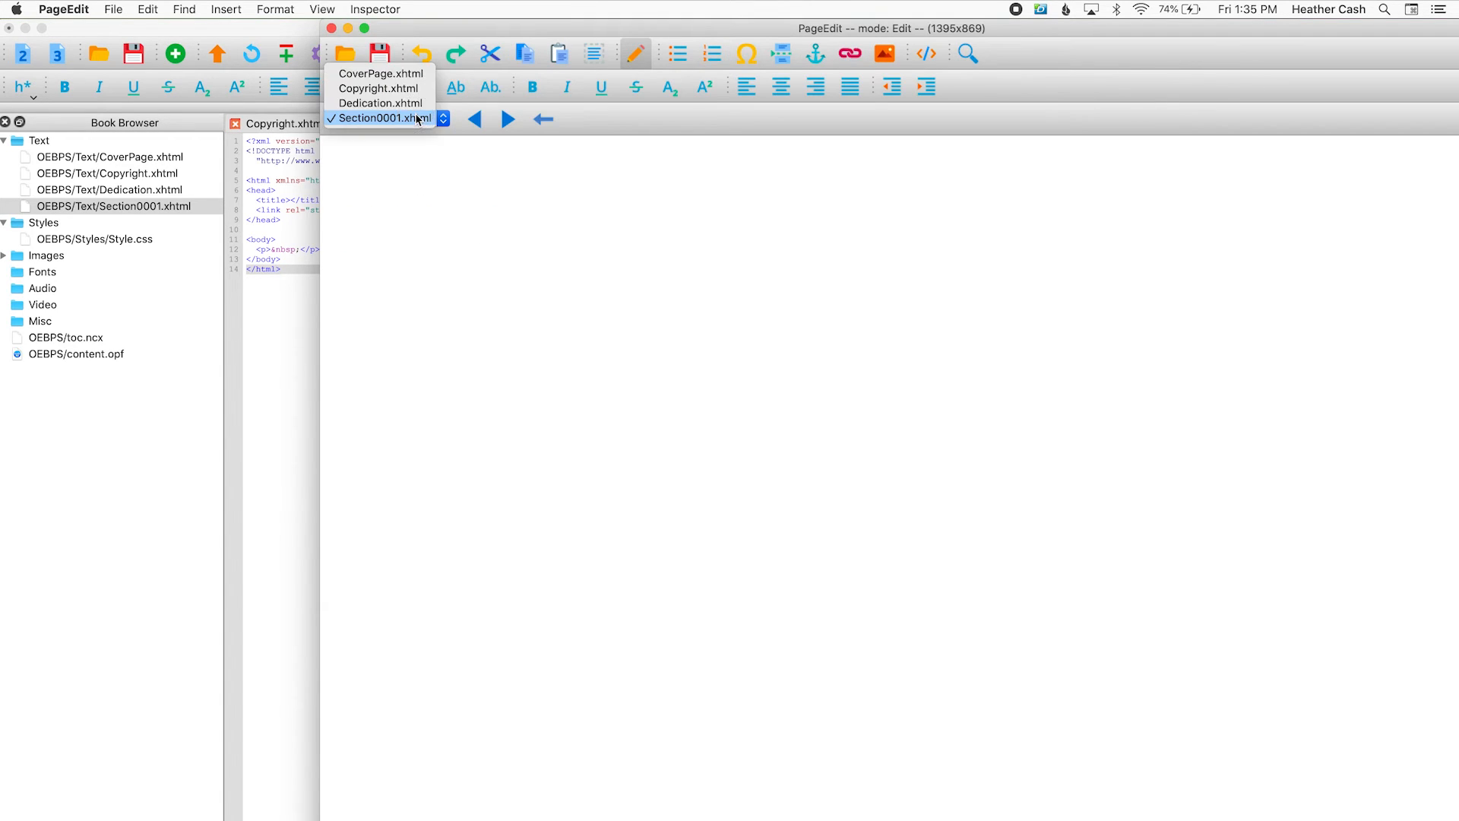
click(417, 120)
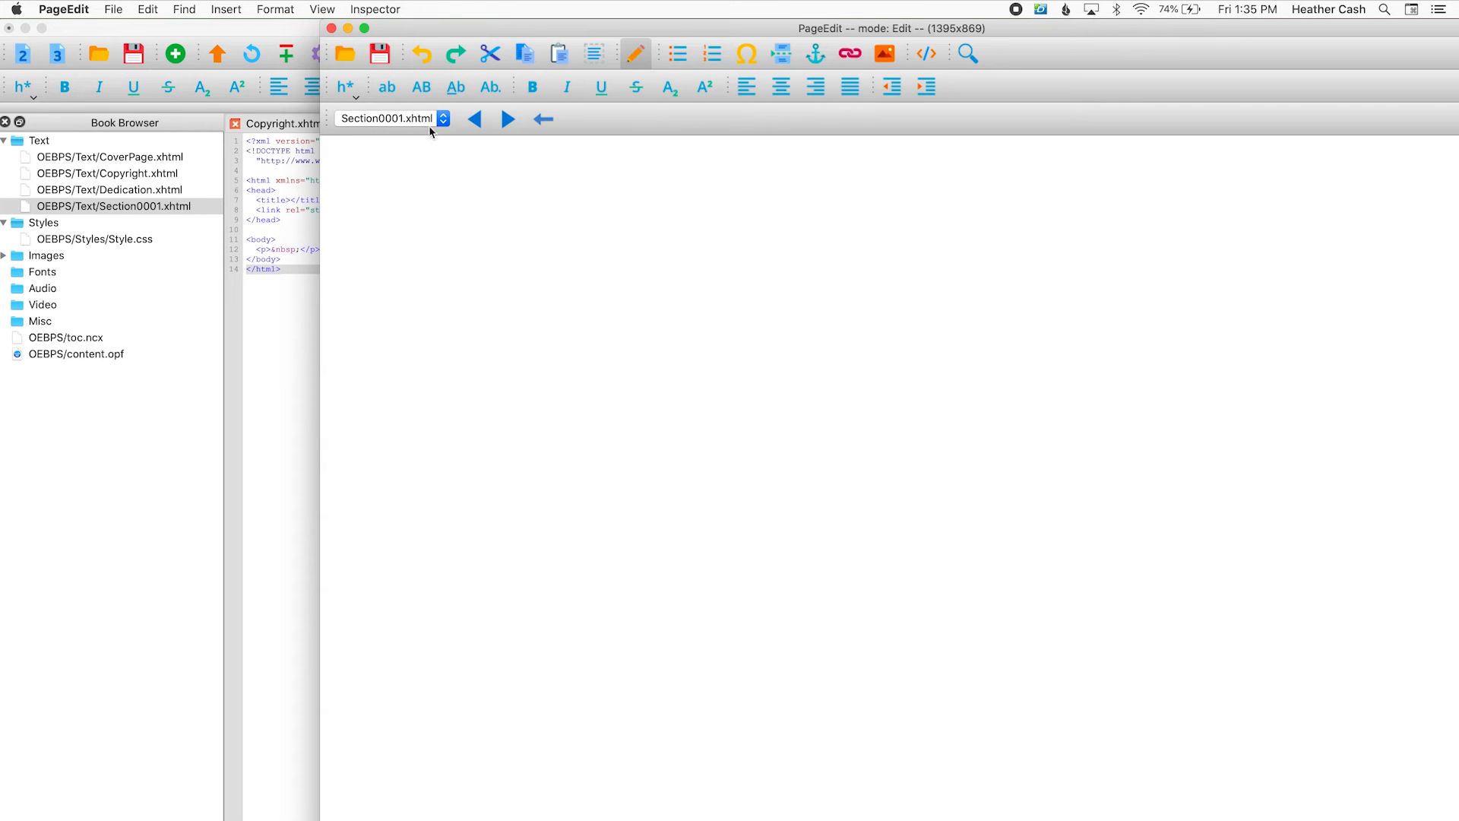
View Dedication.xhtml without saving changes to the current page, and return to Section0001.xhtml.
click(437, 183)
click(344, 148)
click(393, 120)
click(395, 185)
click(381, 119)
click(381, 104)
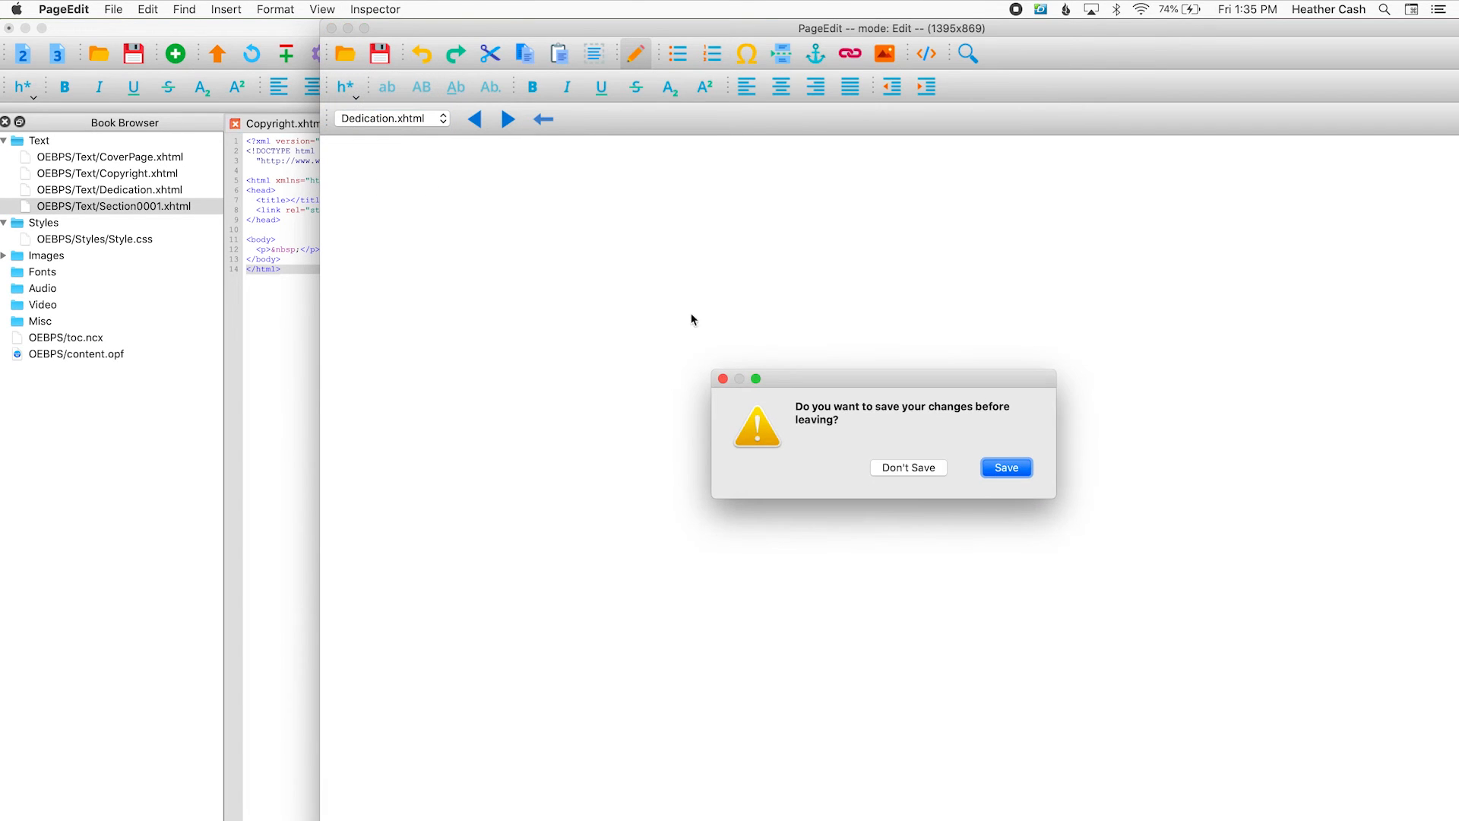
click(907, 468)
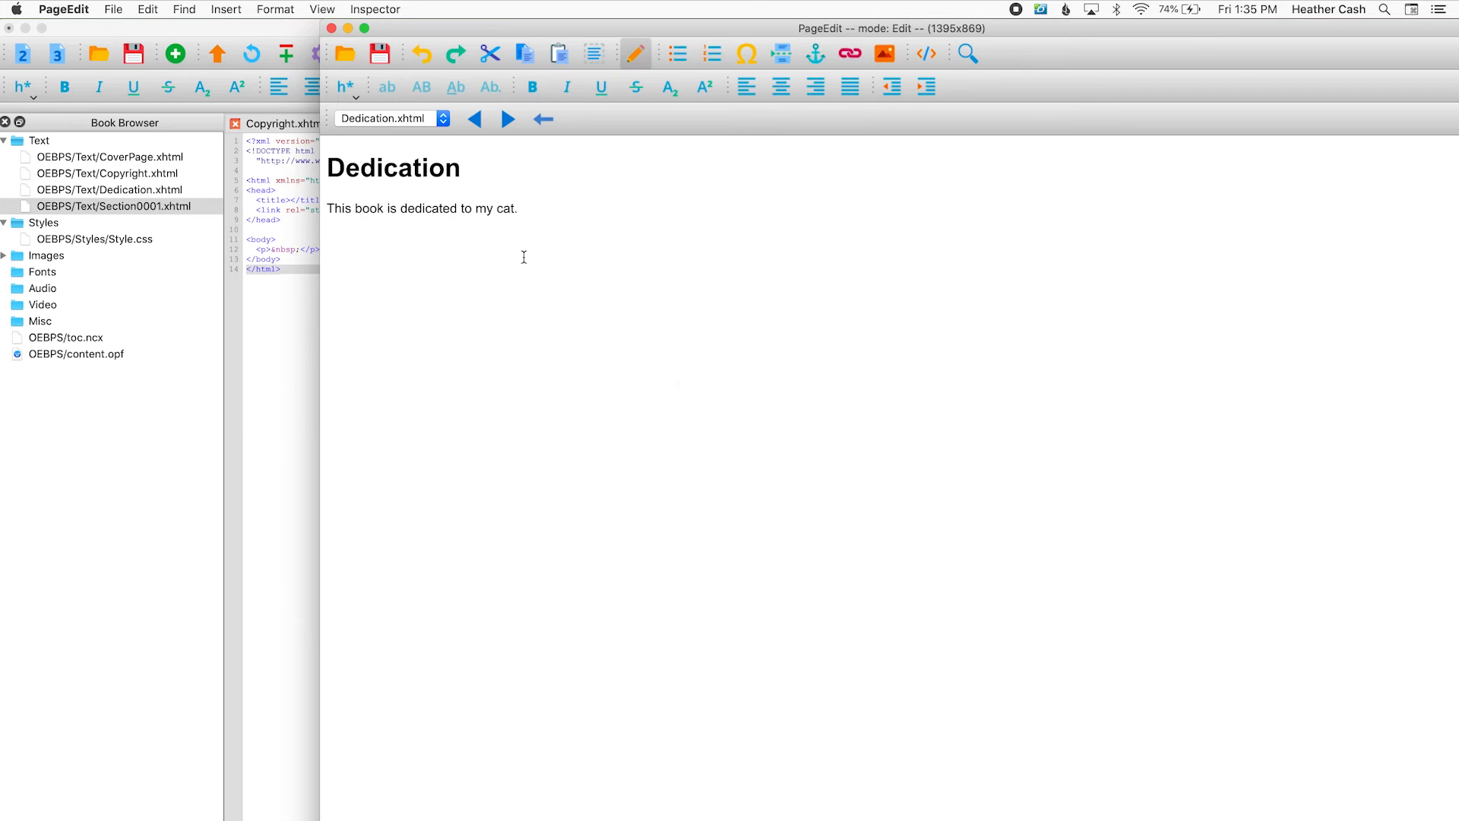
click(401, 119)
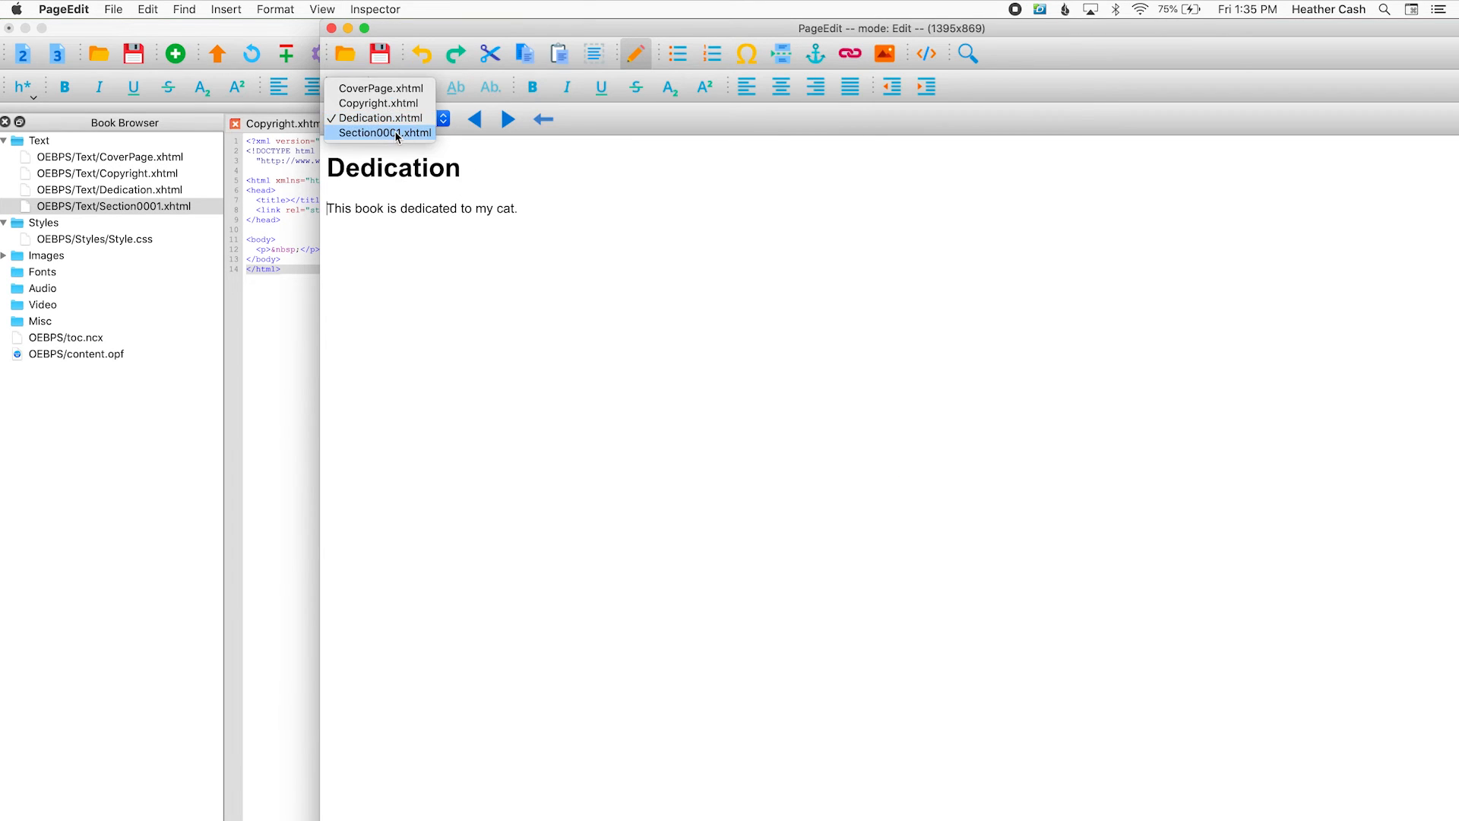
click(395, 131)
Insert the image 0-1 mouse standing.jpg and add the "In a land not so far away" paragraph above it, with no empty line between.
text(school)
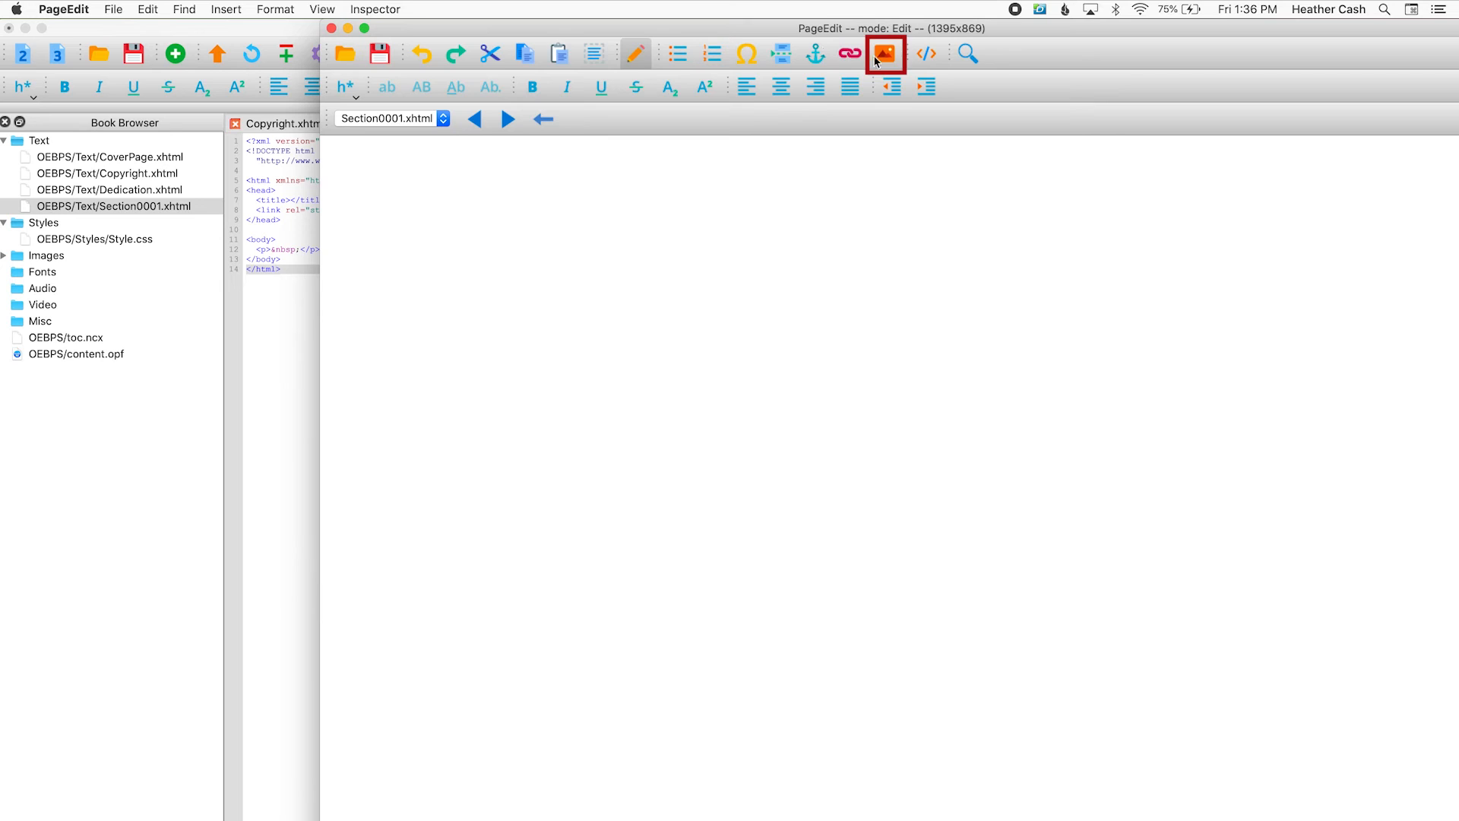
click(878, 58)
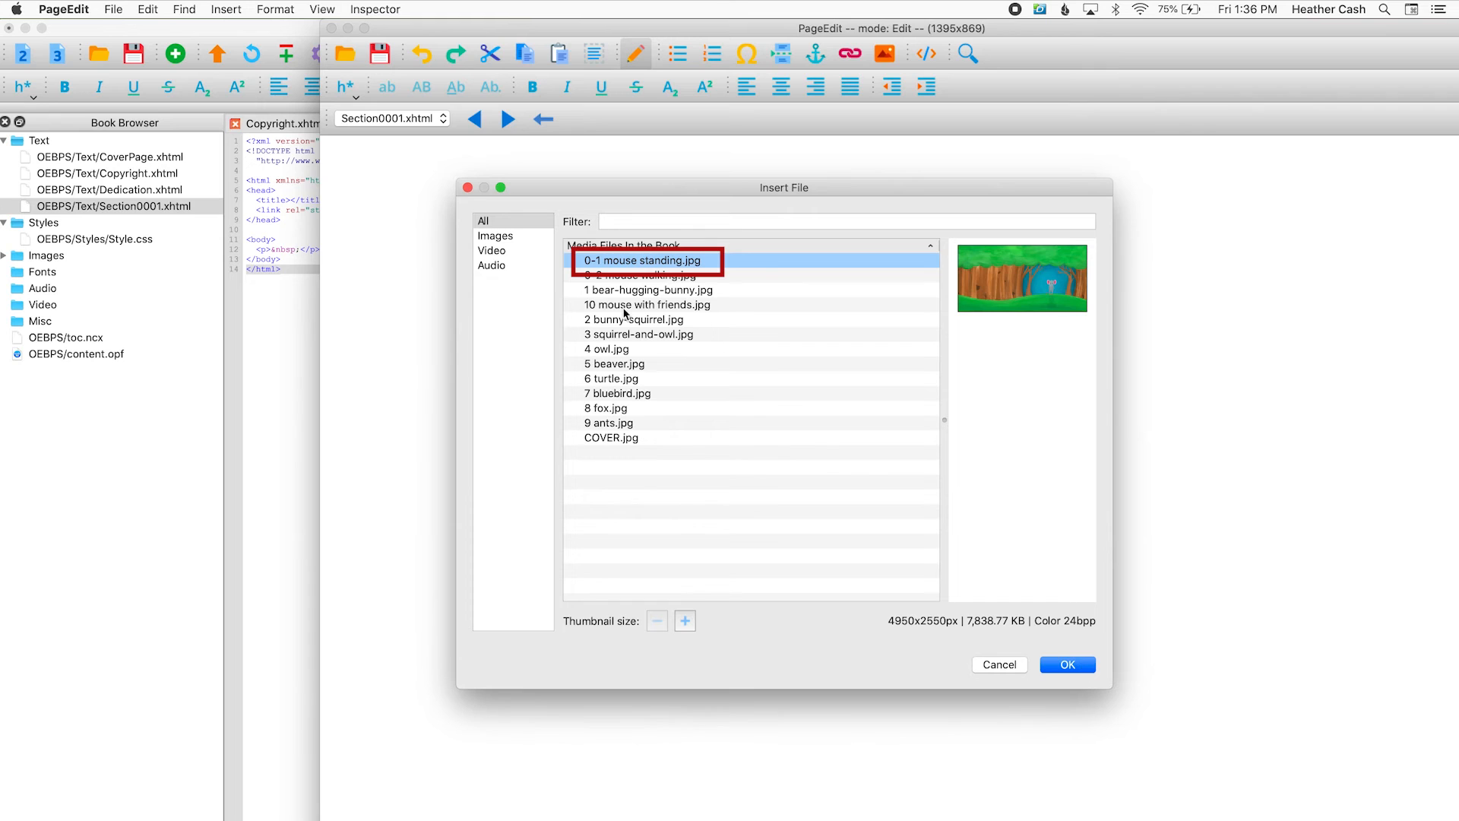
click(1074, 663)
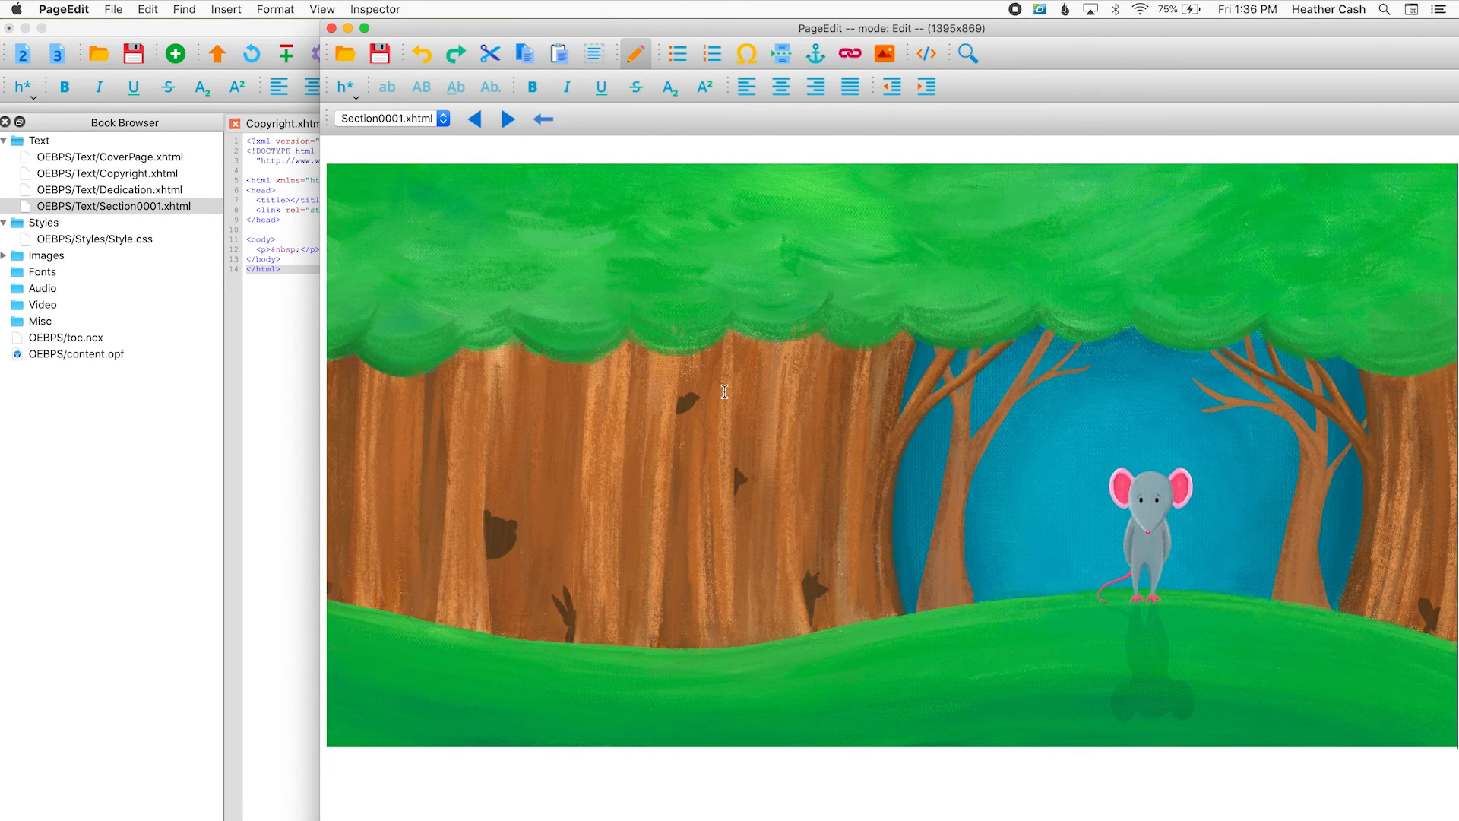
click(339, 154)
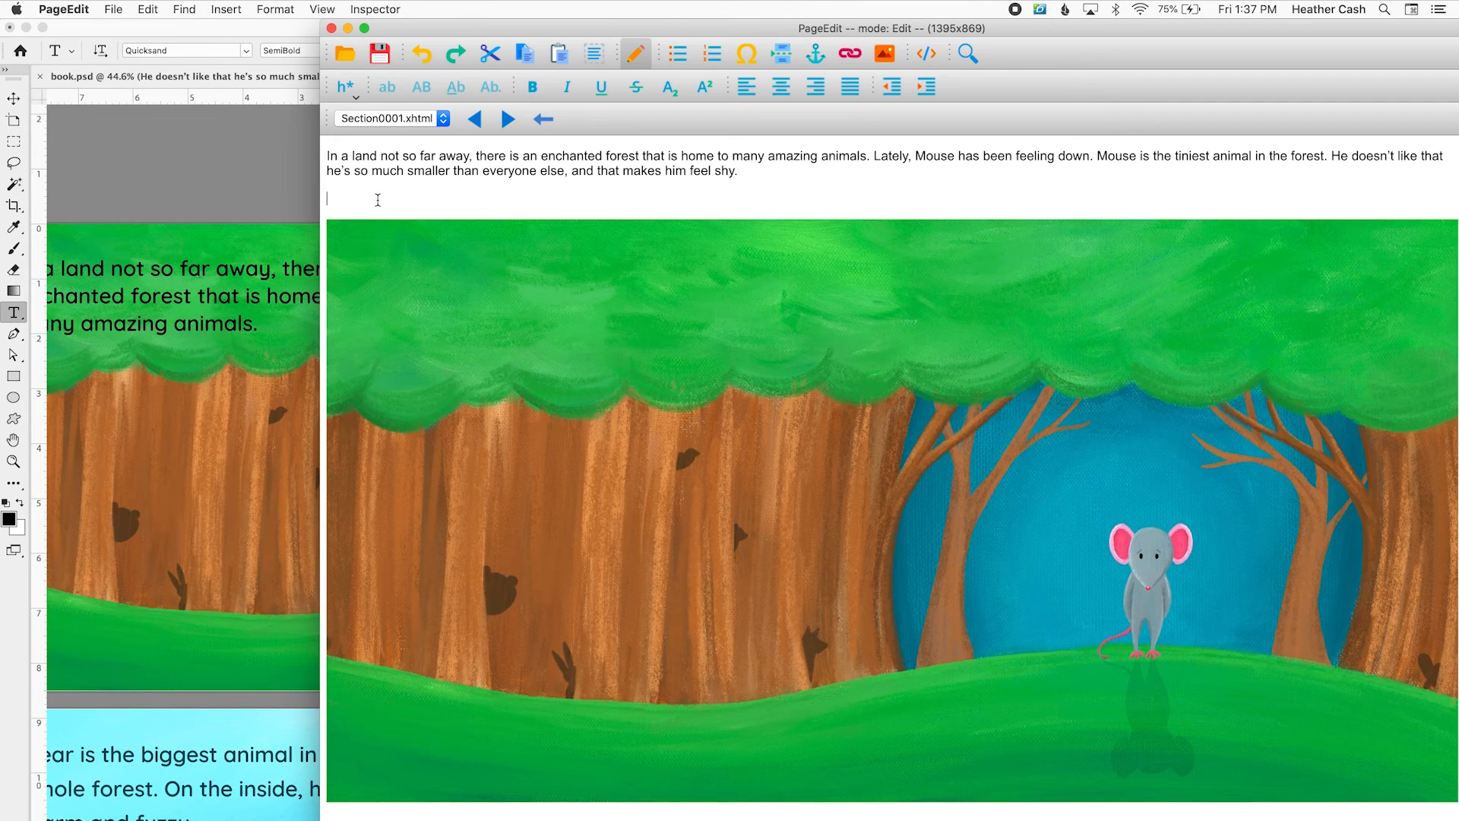
key(BackSpace)
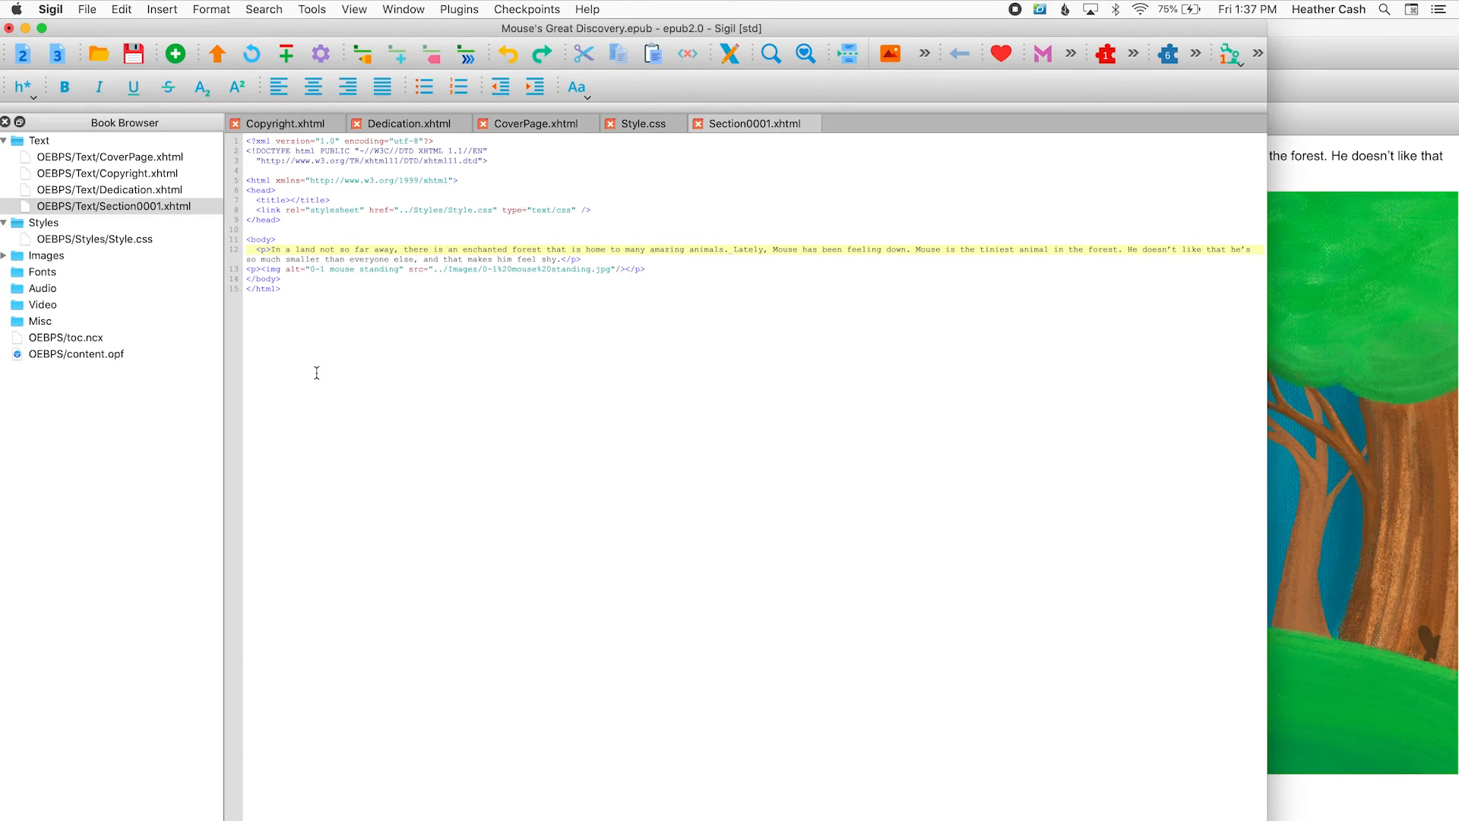
drag(272, 249, 562, 258)
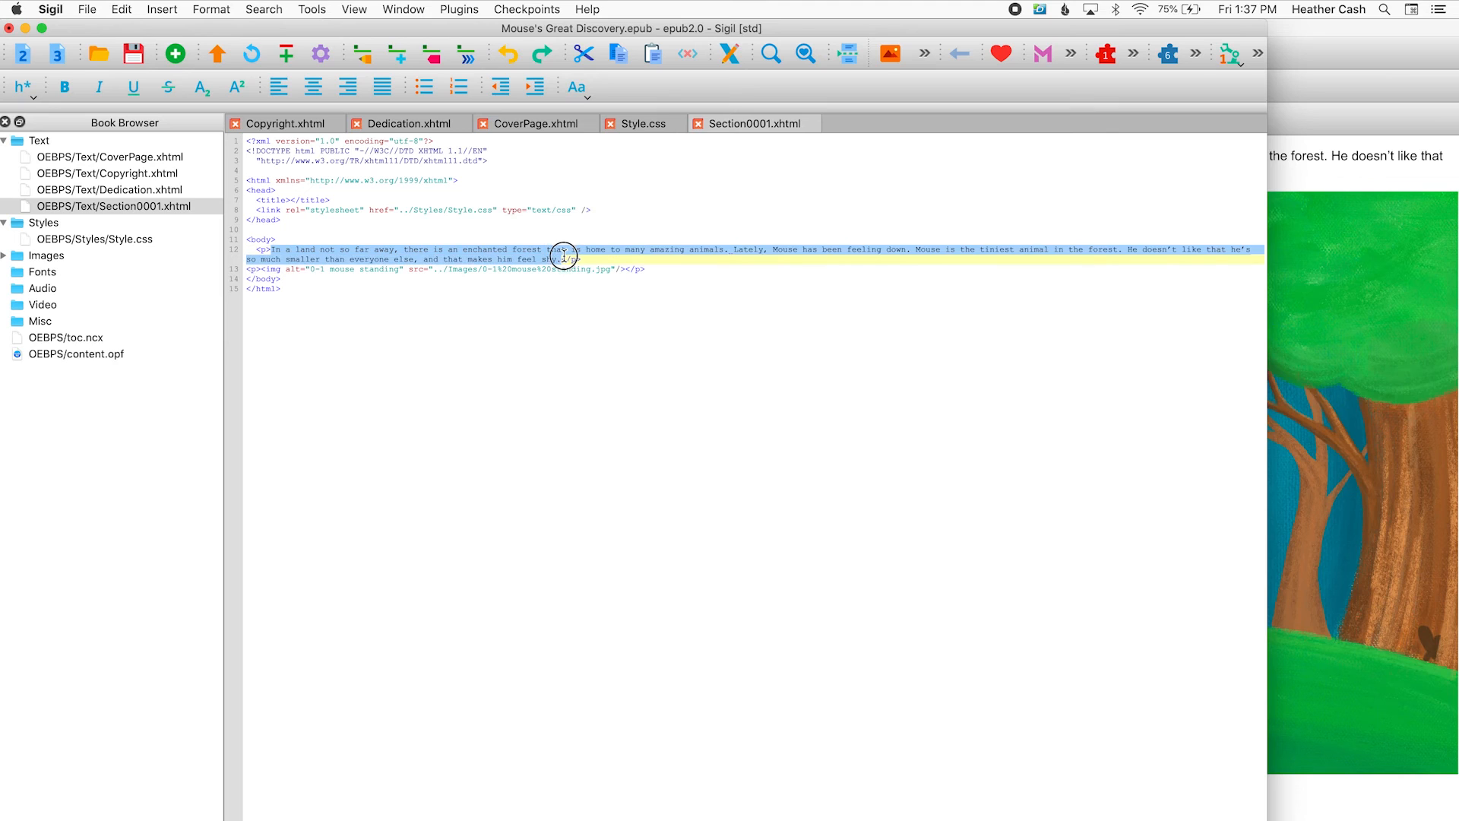
drag(261, 270, 667, 274)
click(687, 271)
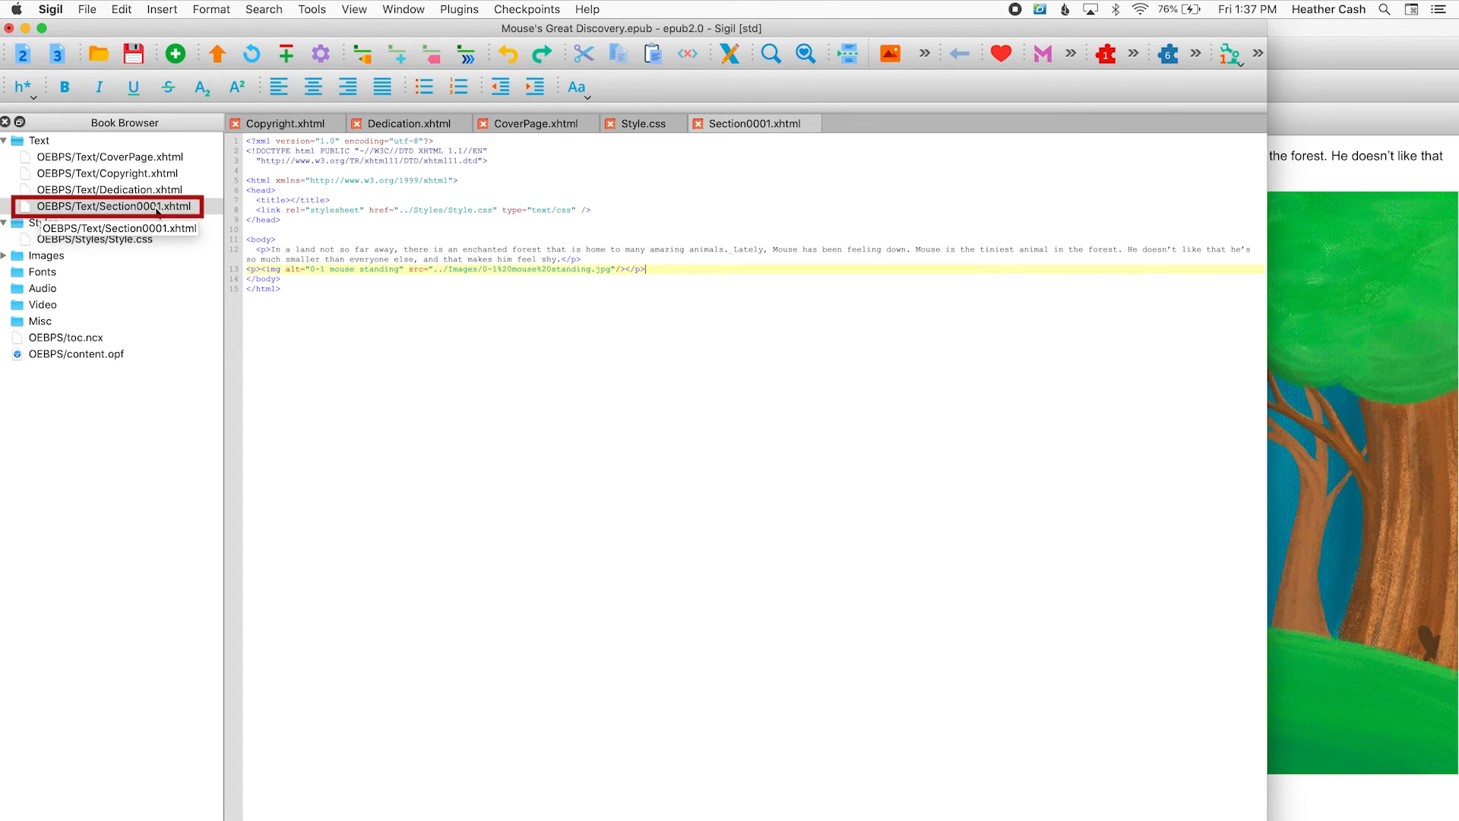
Add four copies of Section0001.xhtml to the Text folder, making each from the most recent section file.
right_click(127, 212)
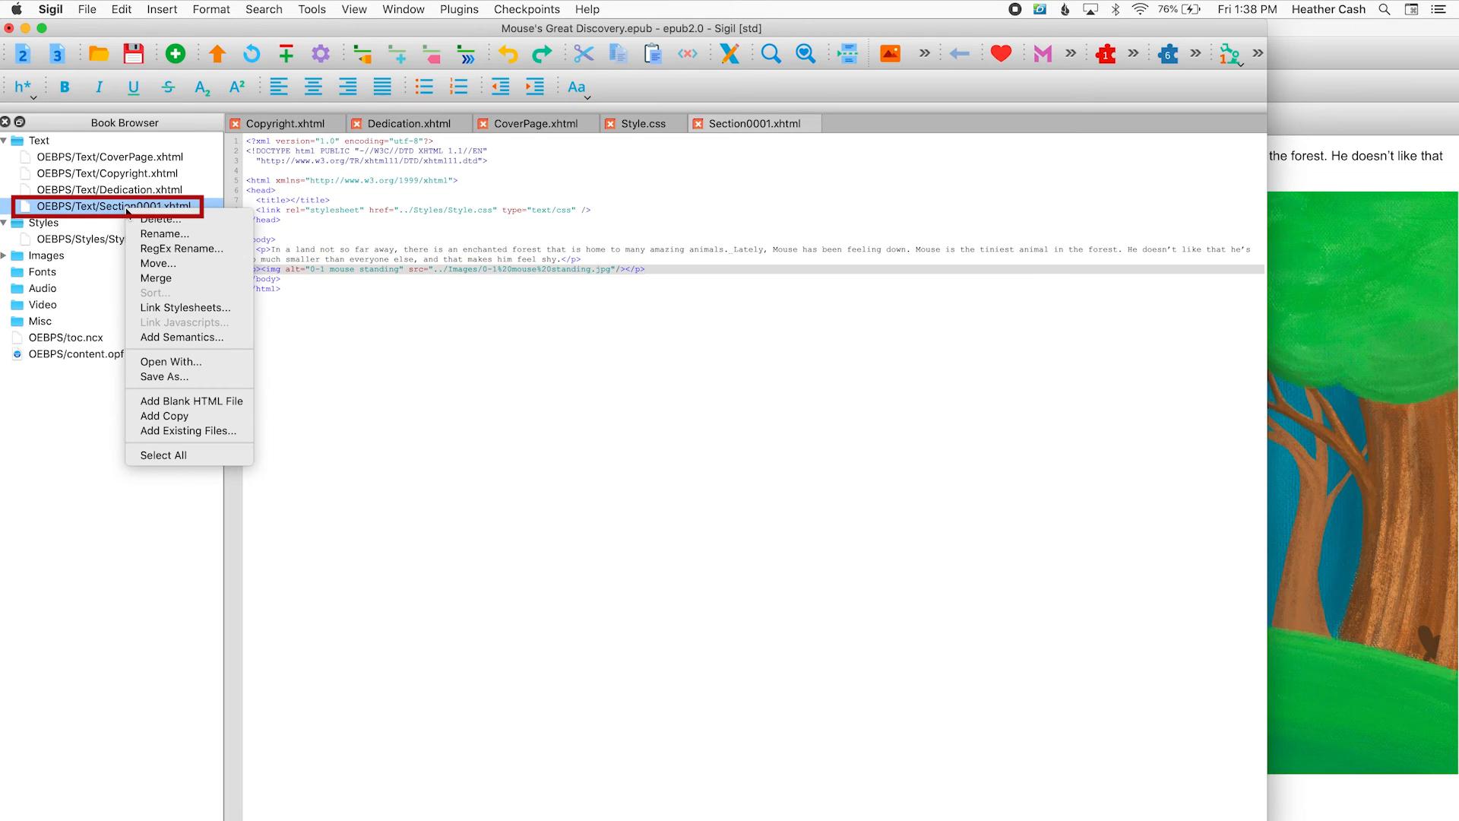
click(179, 423)
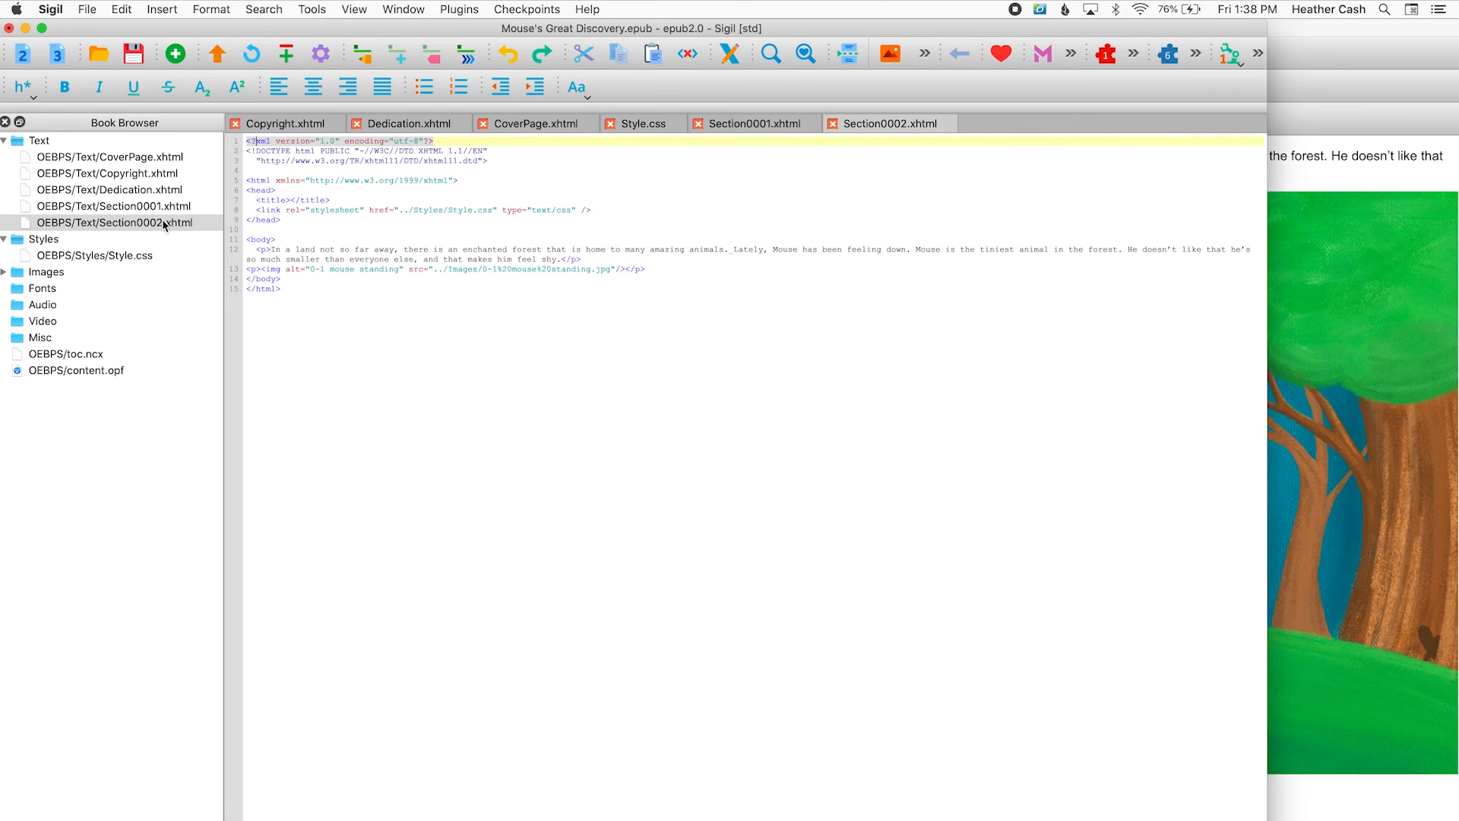
right_click(118, 224)
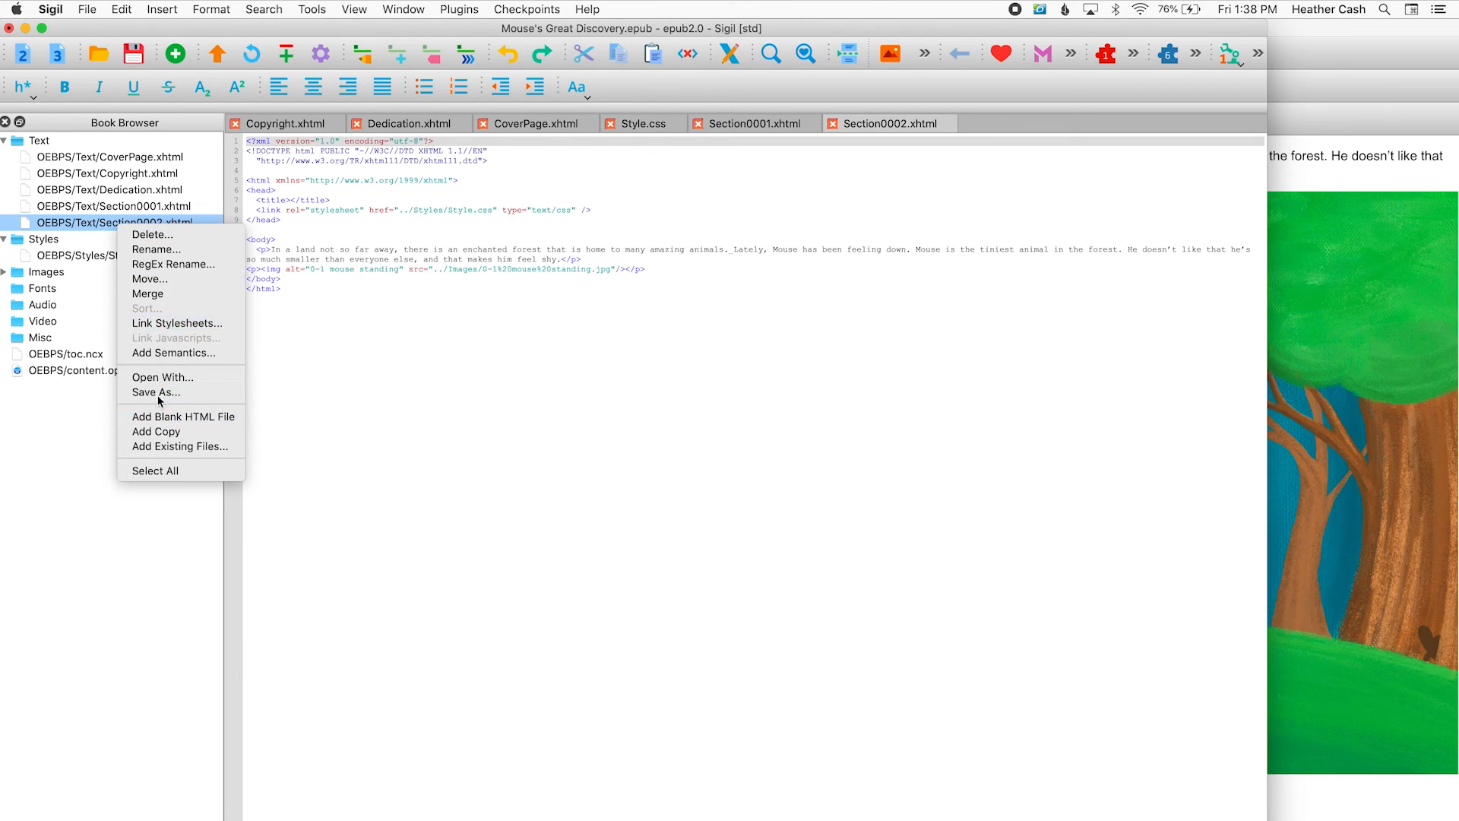
click(167, 439)
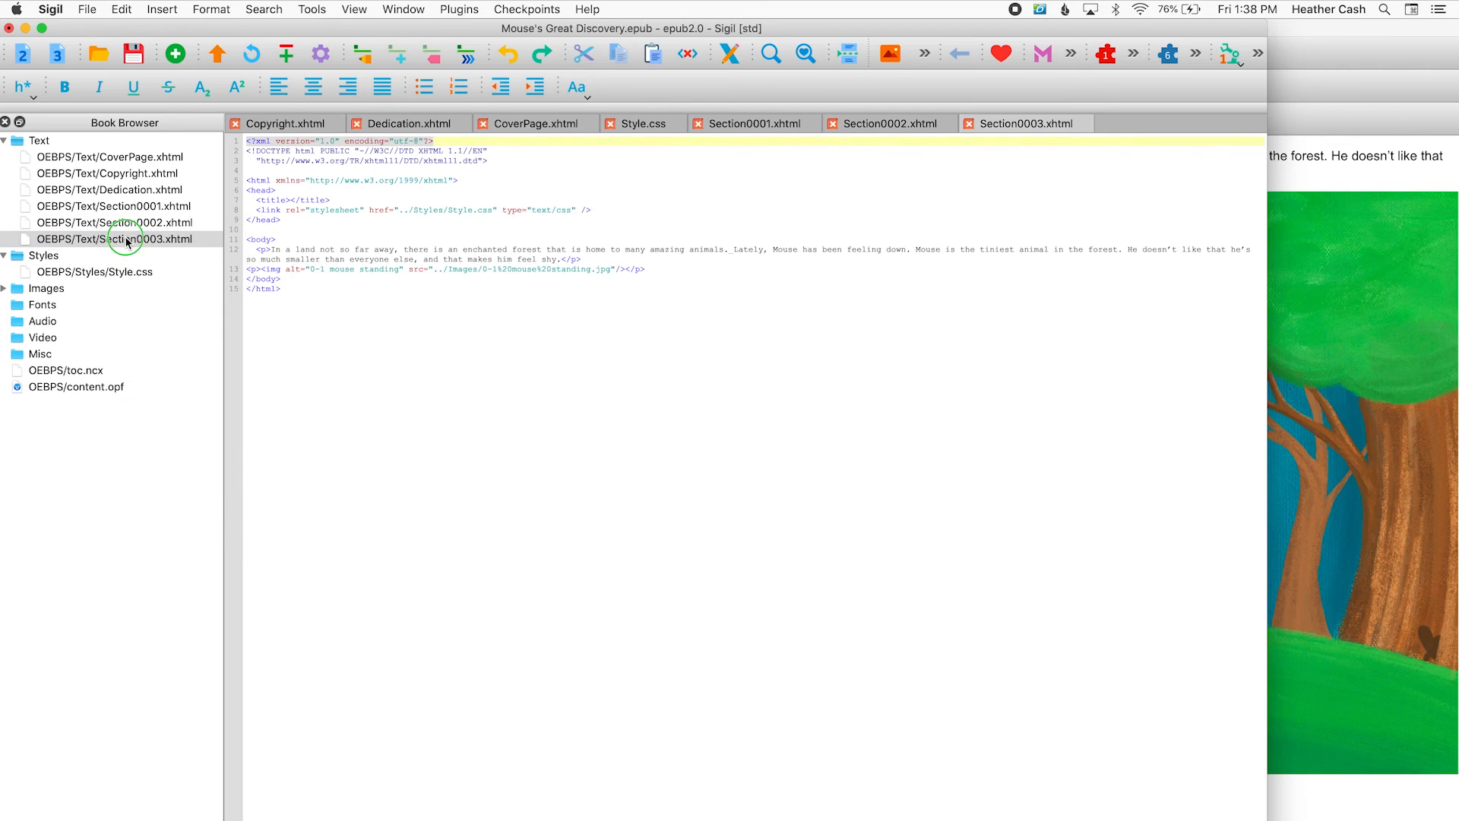
right_click(126, 239)
click(176, 445)
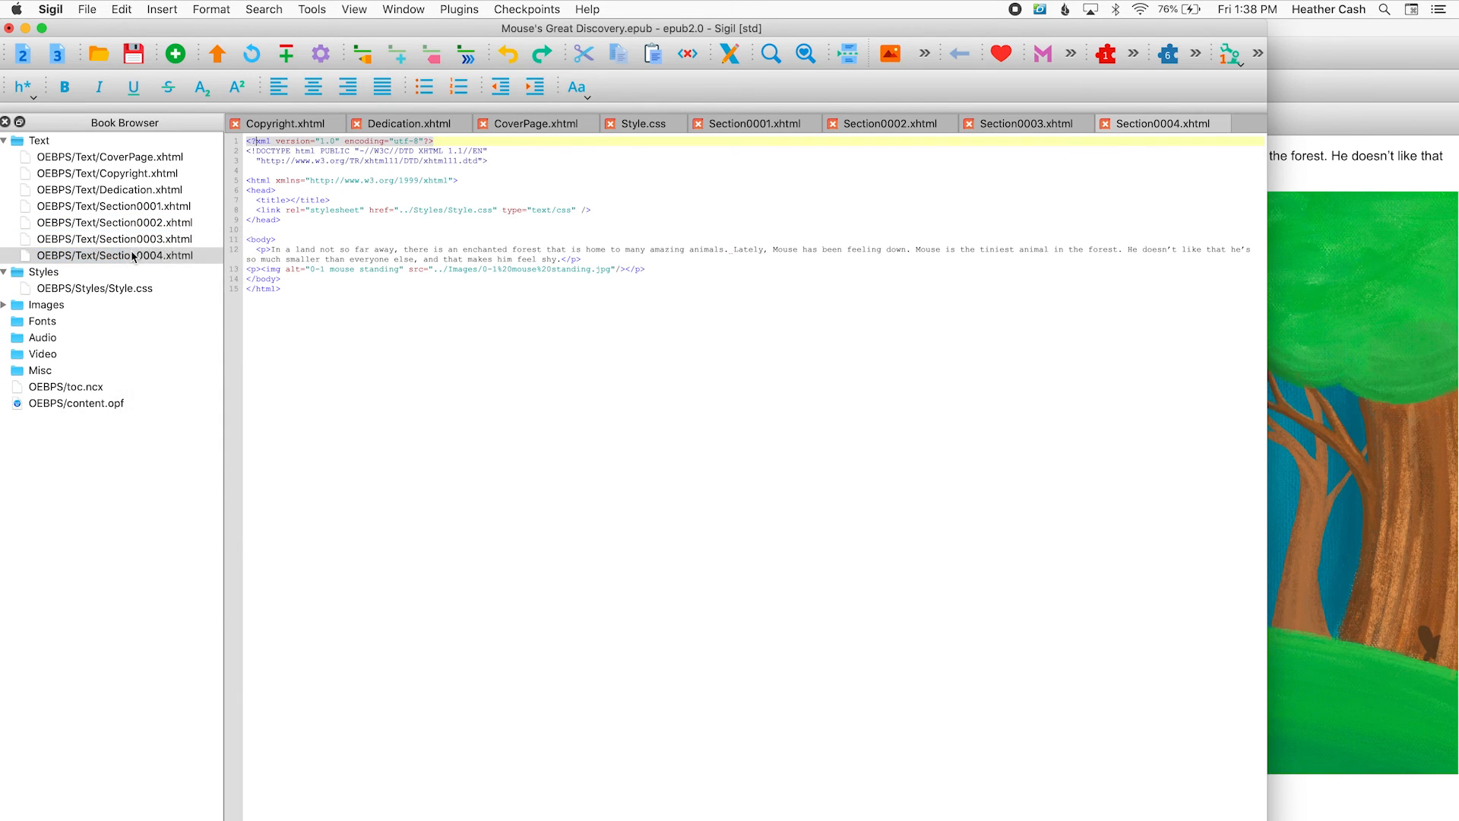
right_click(130, 255)
click(171, 459)
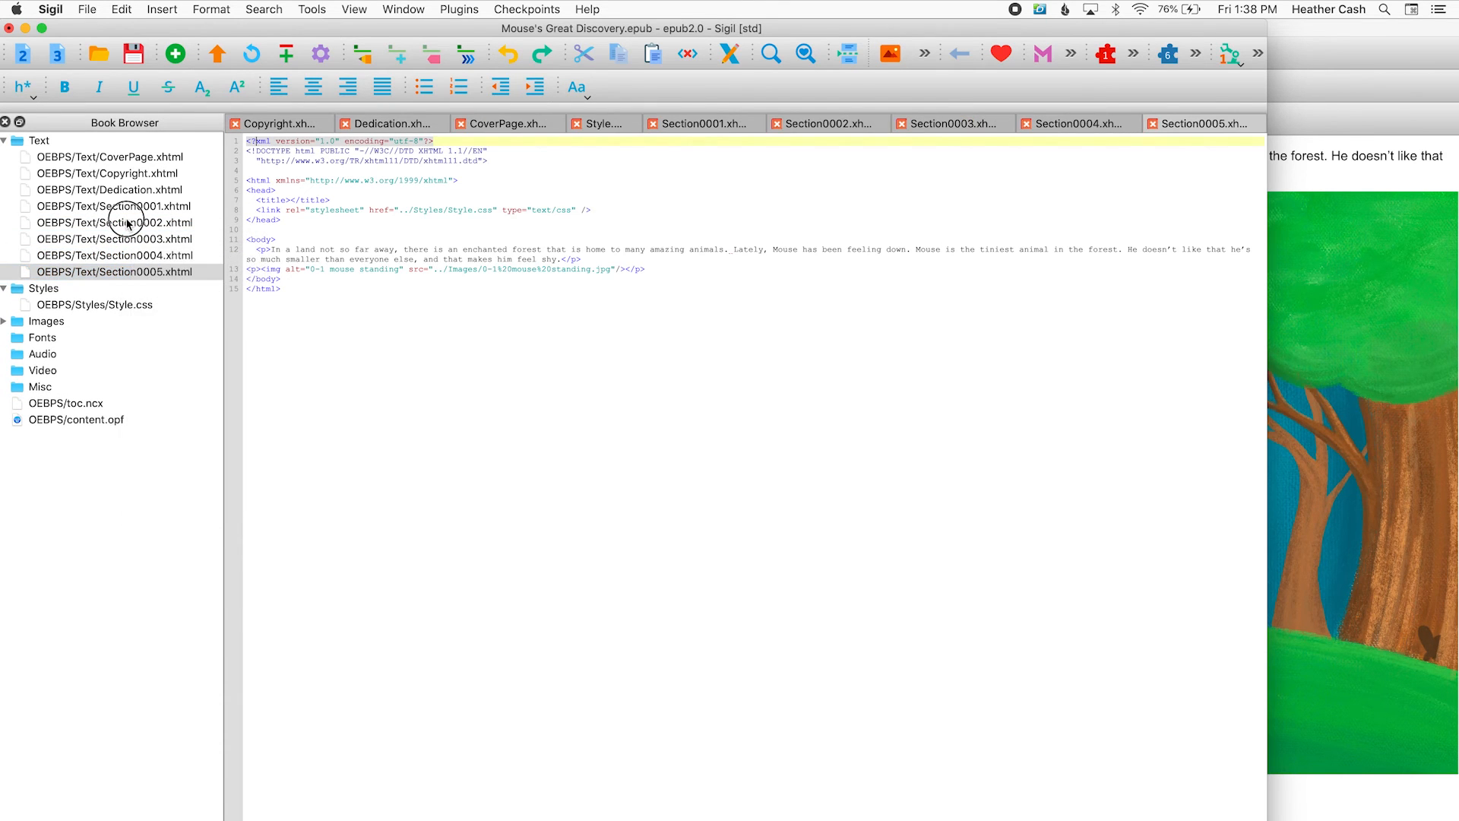
Open Section0002.xhtml in PageEdit, closing the PageEdit session that still shows Section0001.xhtml.
click(47, 223)
double_click(29, 224)
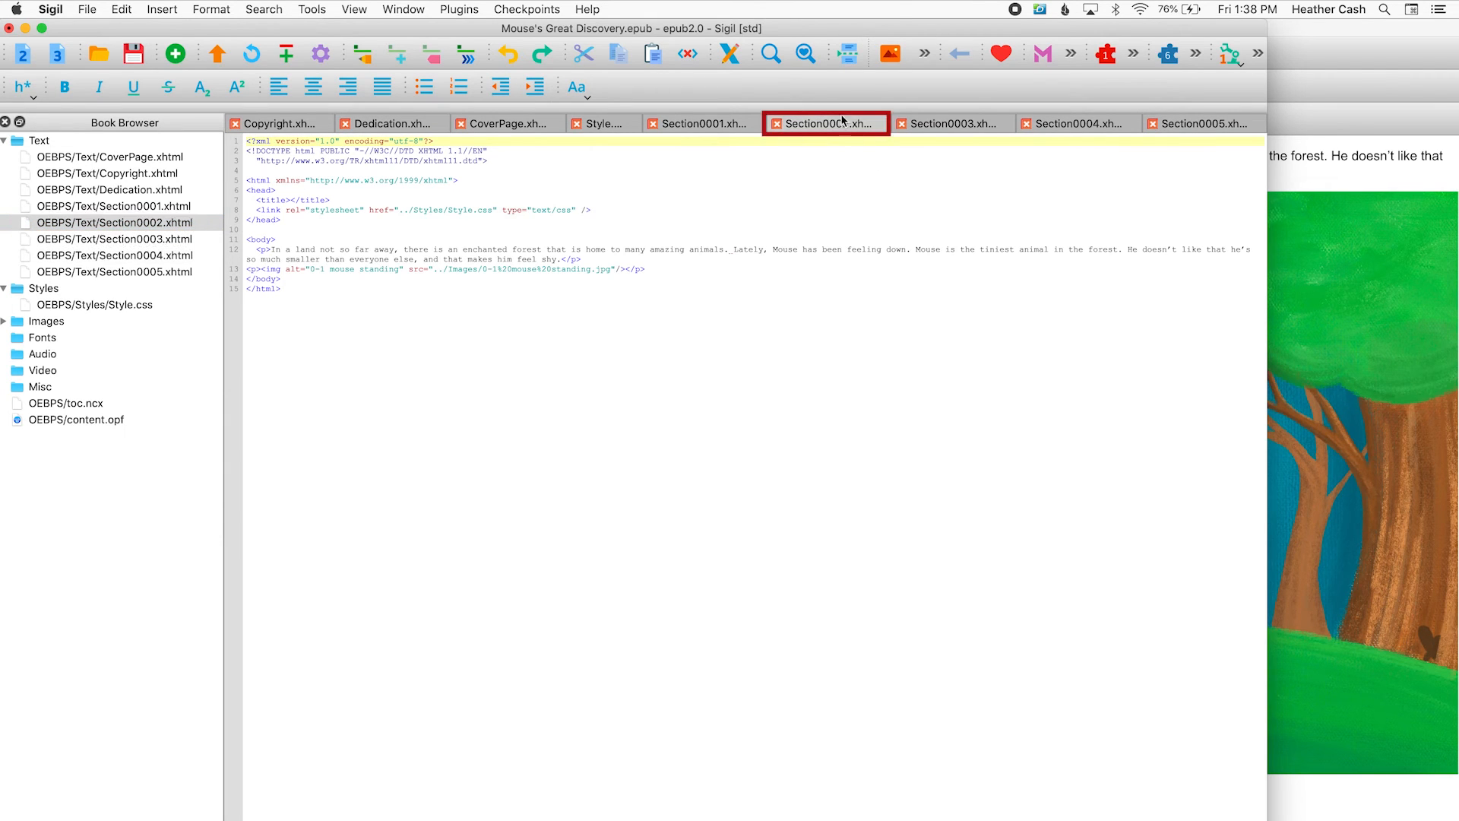
click(731, 54)
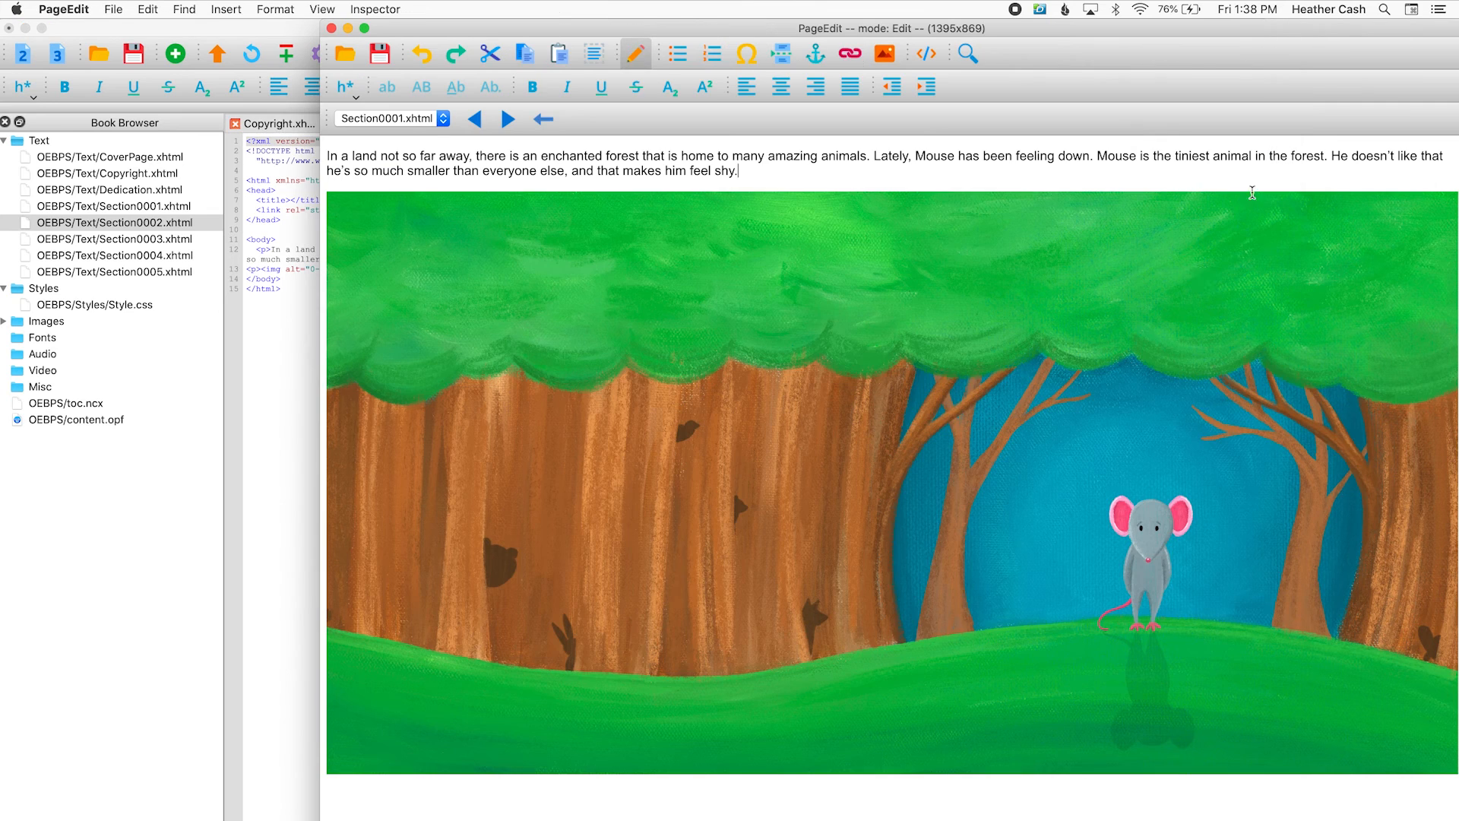
click(425, 119)
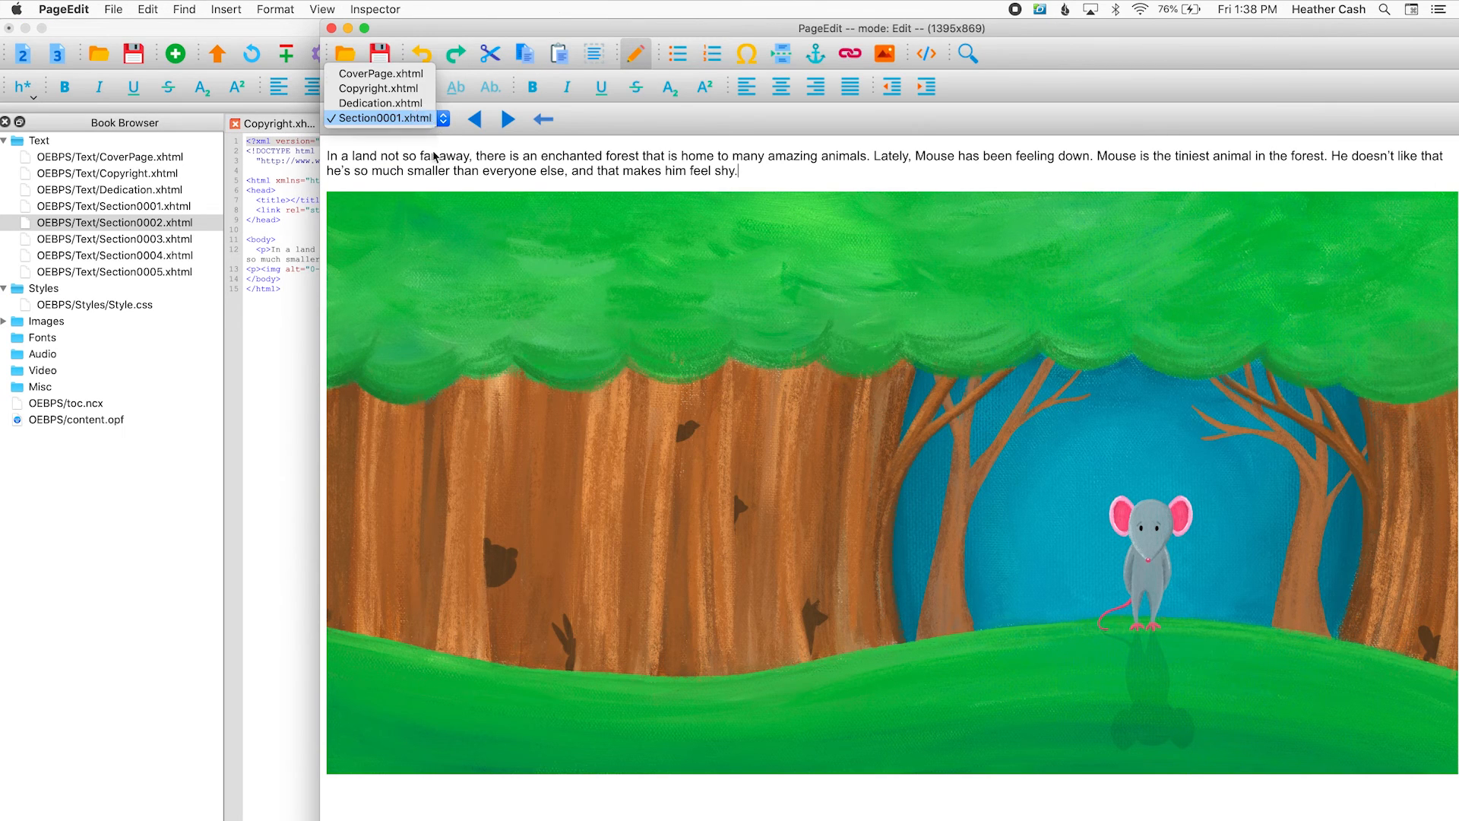
click(433, 156)
key(super+q)
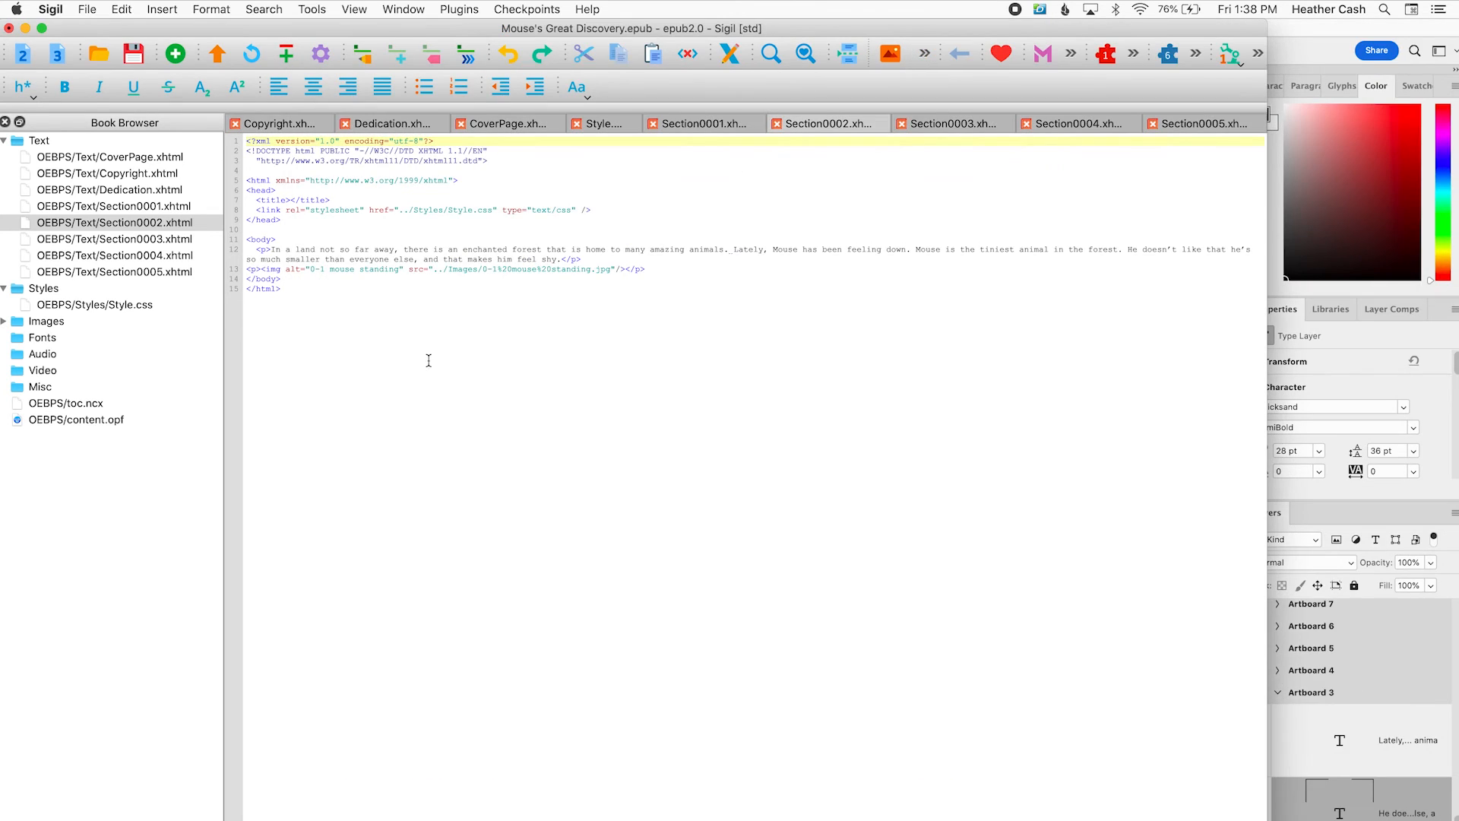
click(731, 55)
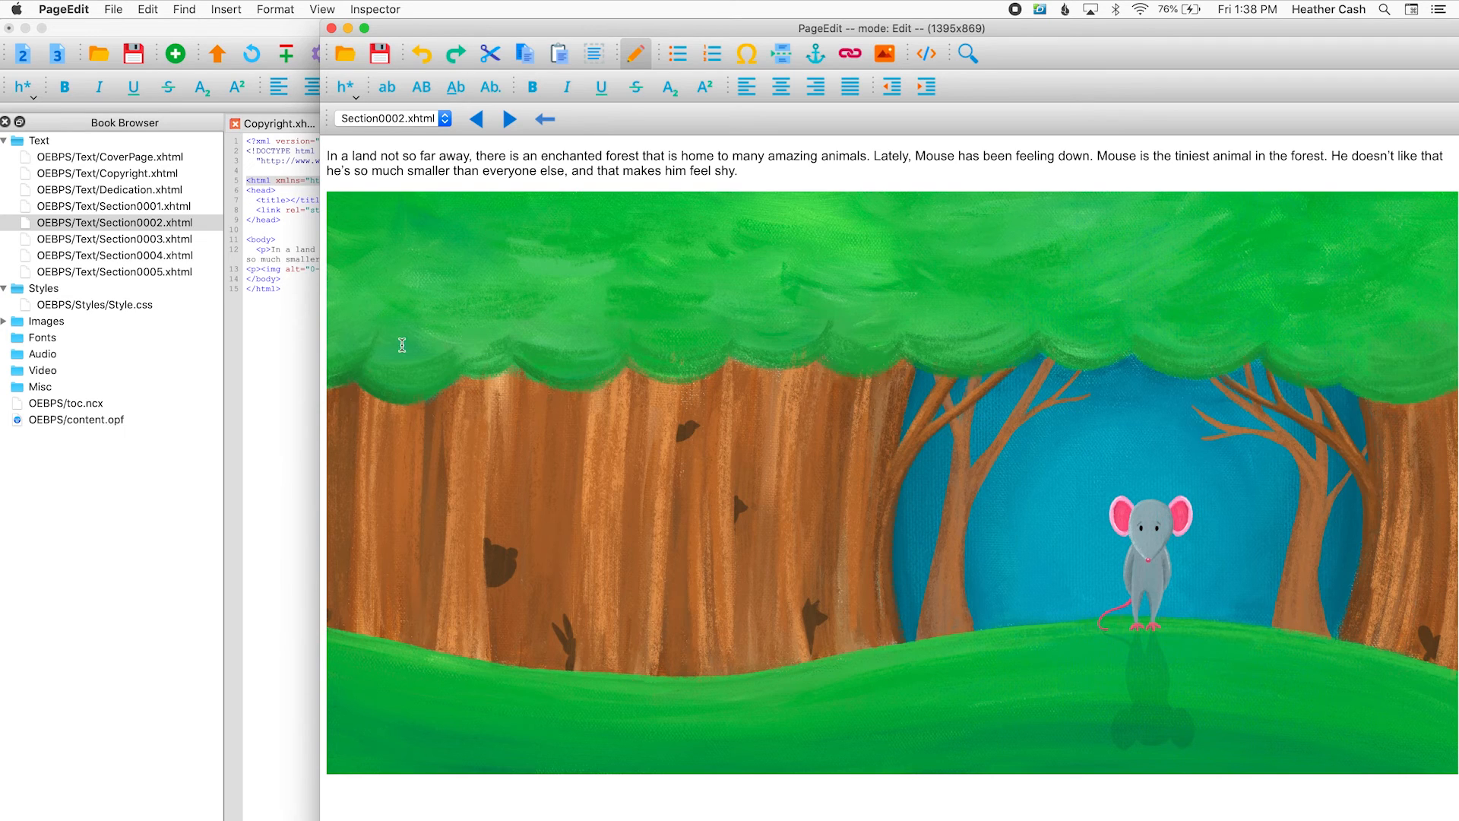
Replace the standing mouse illustration in Section0002.xhtml with the image 0-2 mouse walking.jpg.
key(BackSpace)
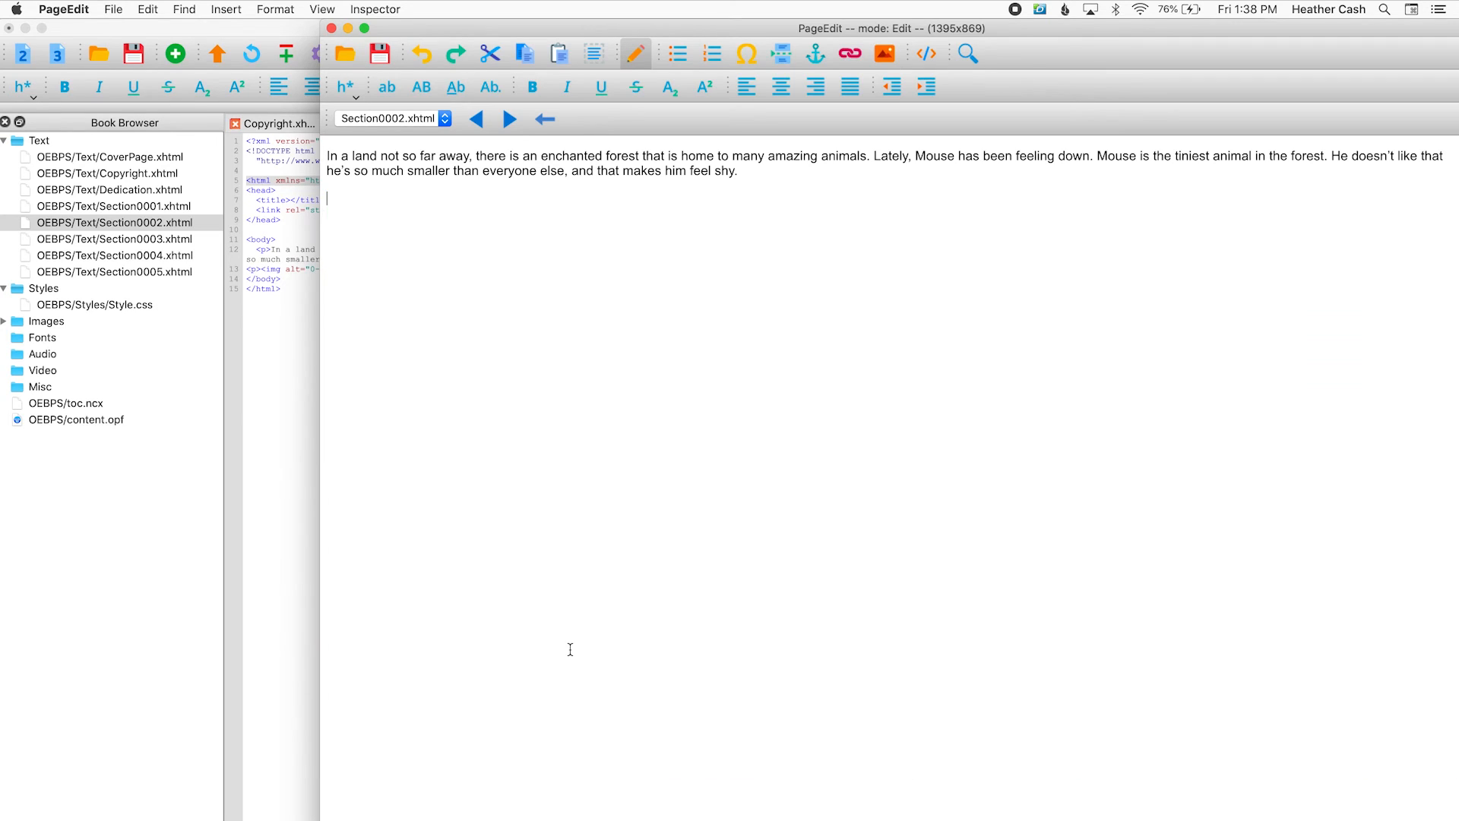
click(886, 60)
click(600, 272)
click(1078, 671)
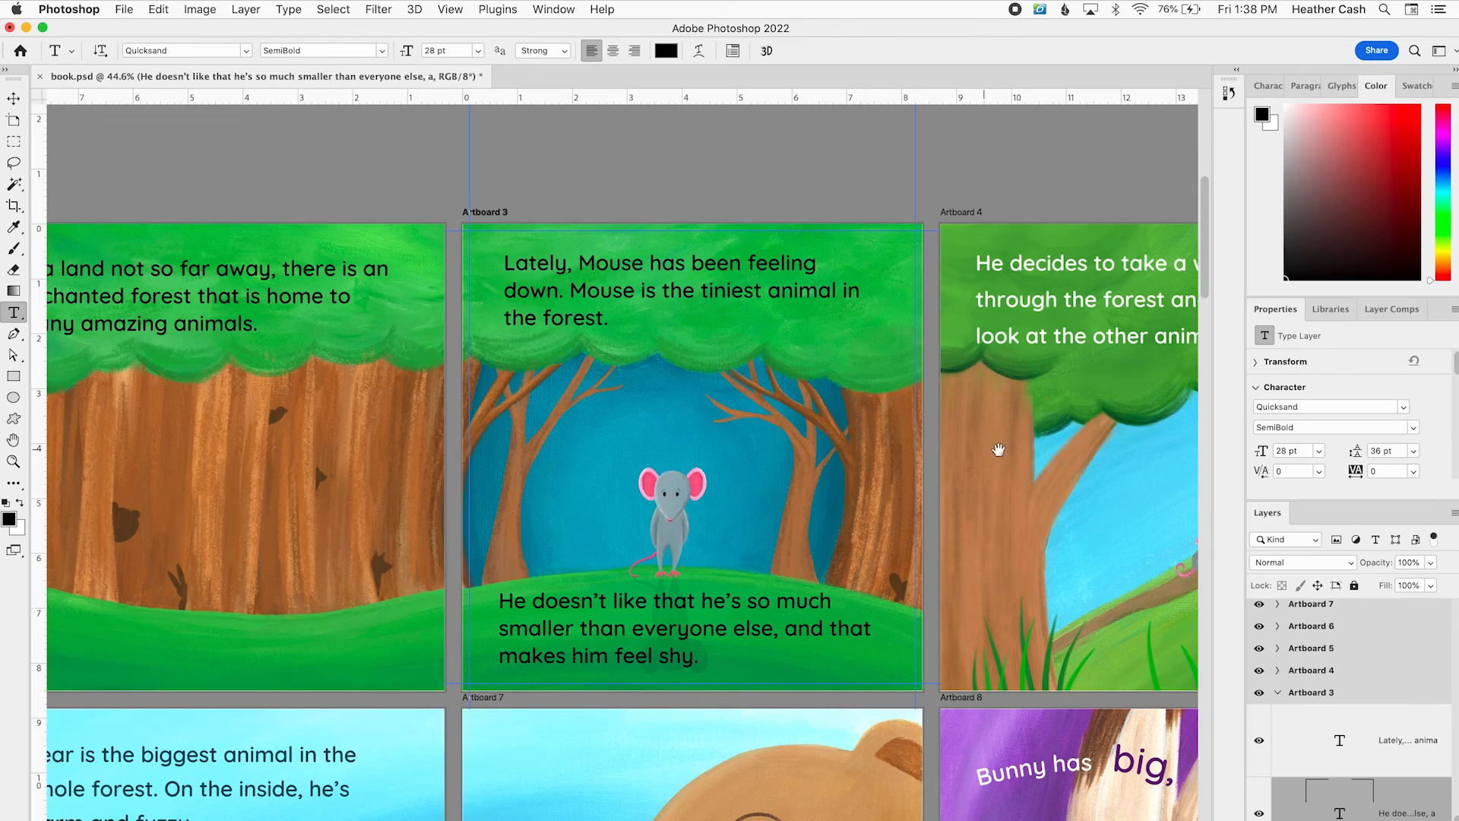
Copy the "He decides to take a walk" text from Artboard 4 in Photoshop and paste it over the Section0002.xhtml paragraph in PageEdit.
drag(1038, 430, 111, 469)
click(303, 303)
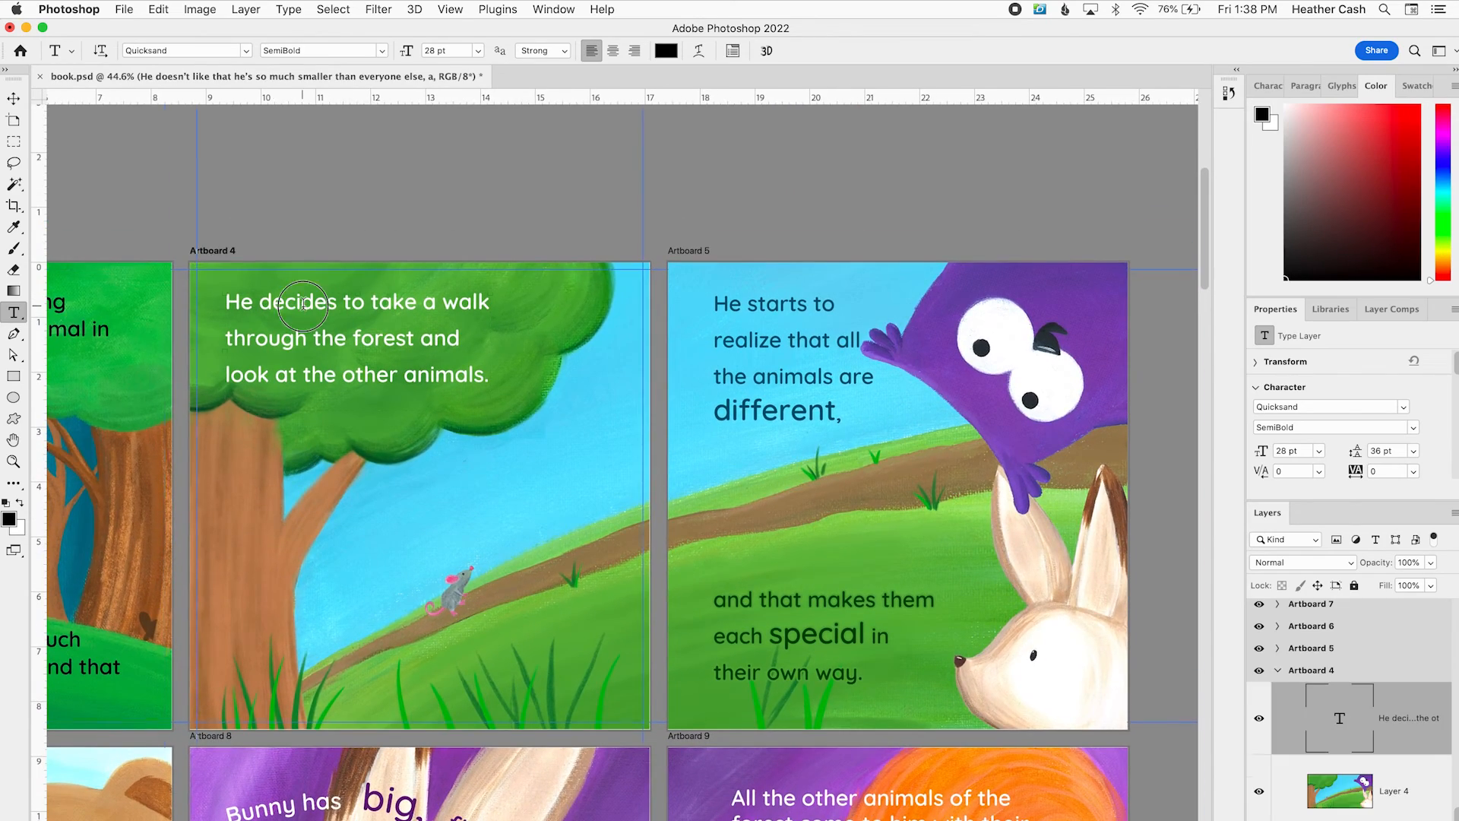
key(super+a)
key(super+c)
key(super+Tab)
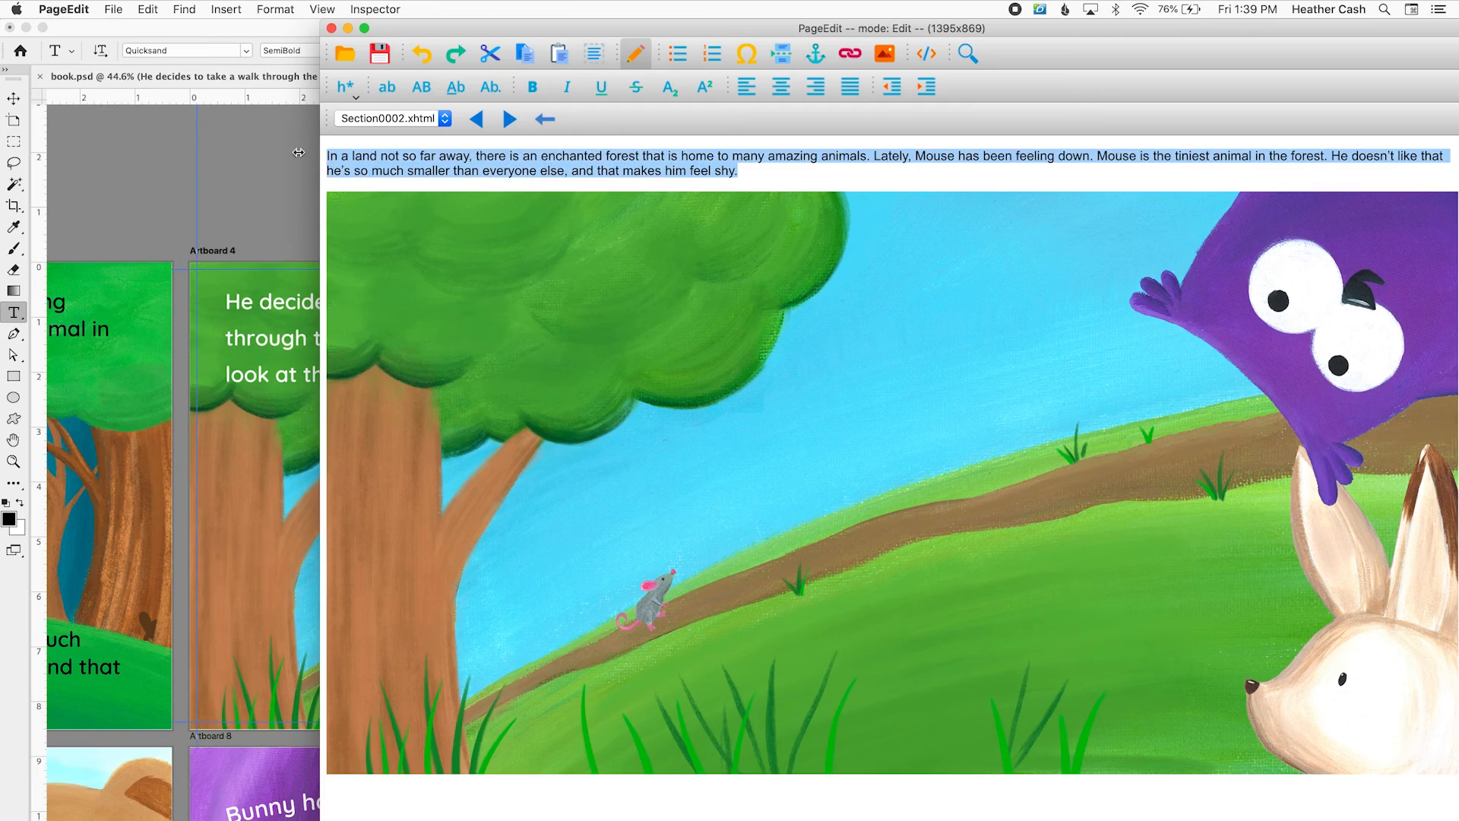
key(super+v)
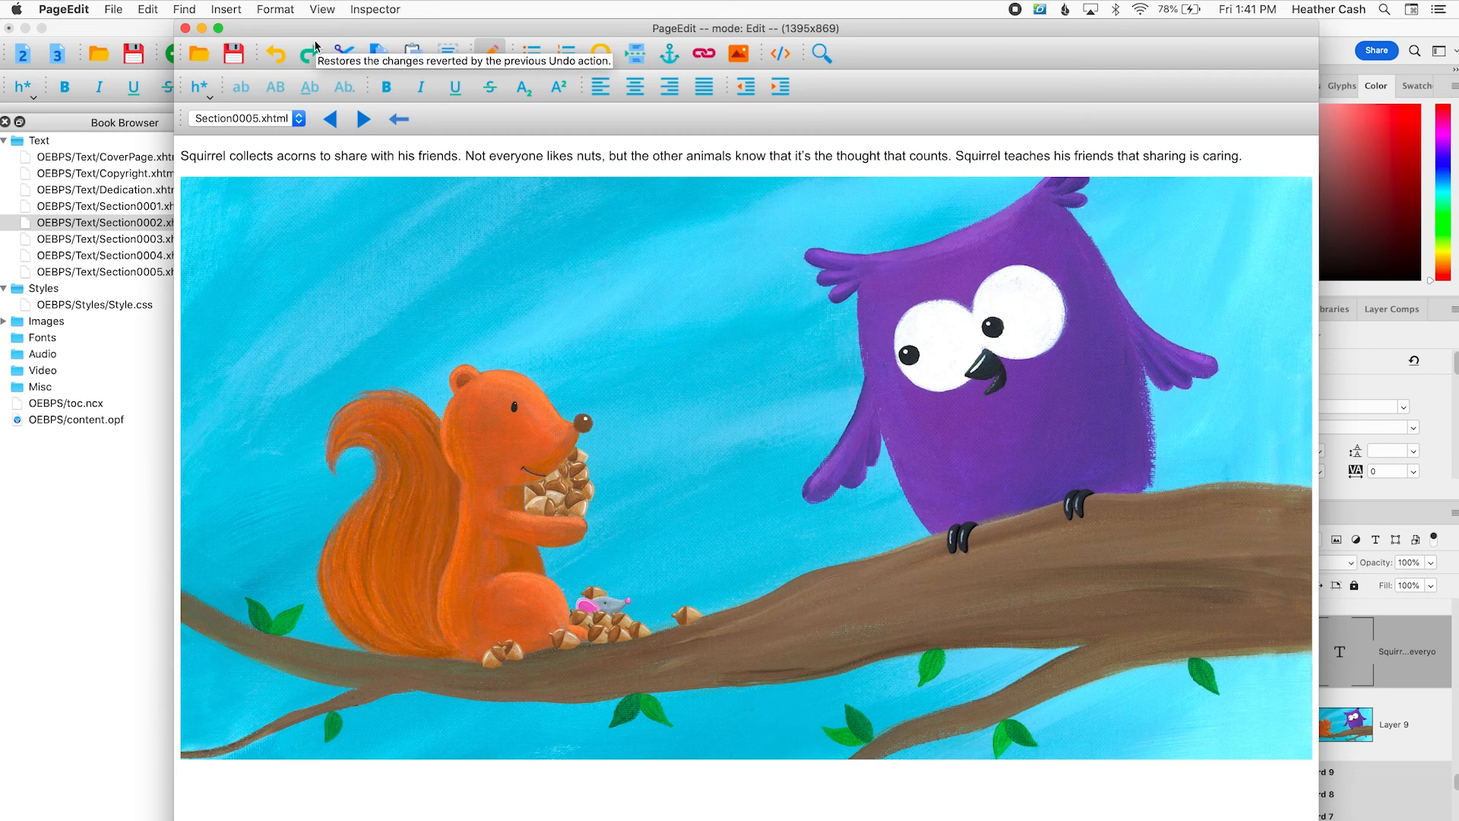
Return to Sigil and go through the story files Section0001.xhtml to Section0005.xhtml in the Text folder.
drag(320, 28, 457, 13)
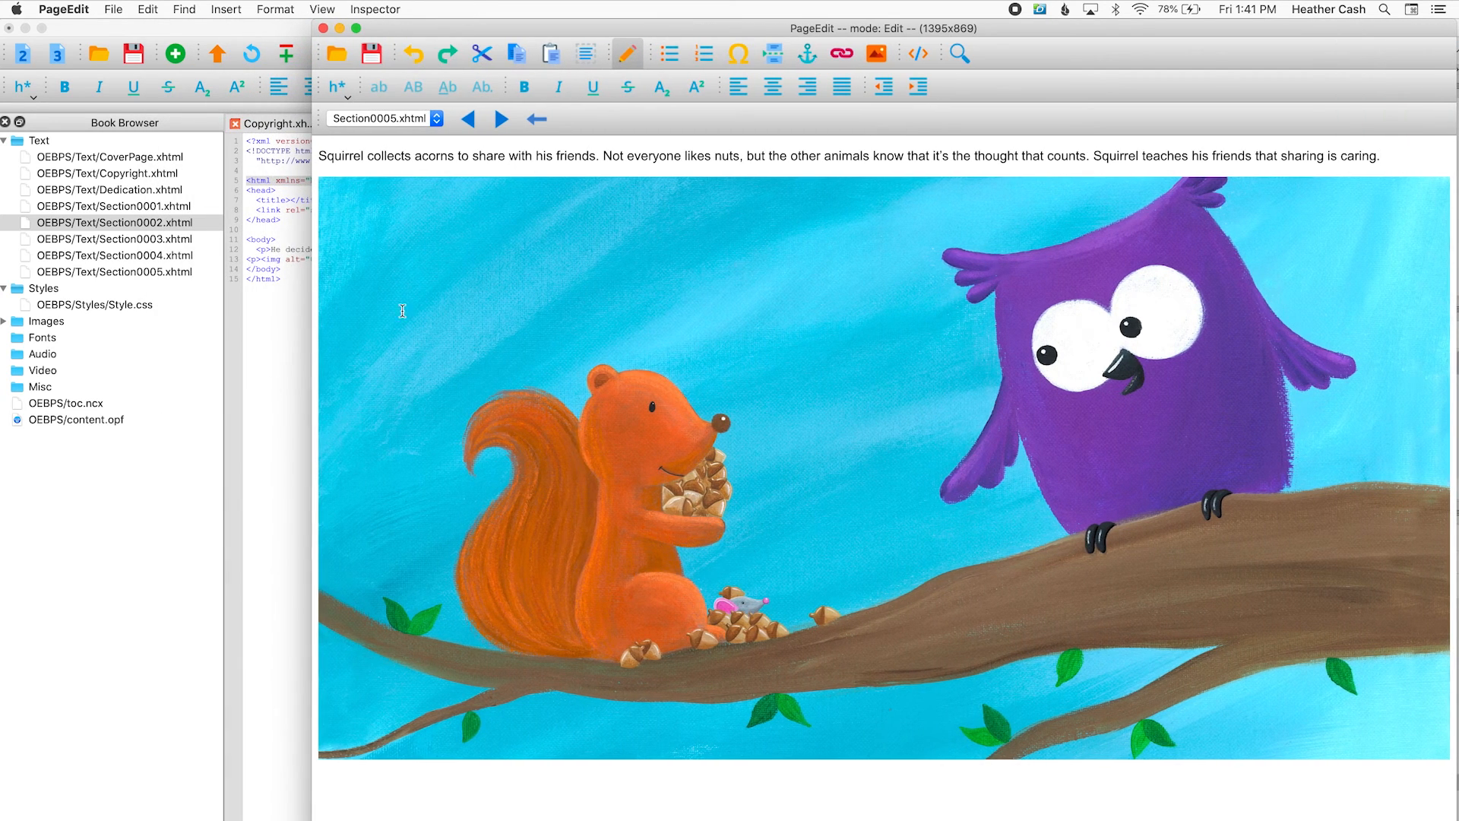
click(267, 450)
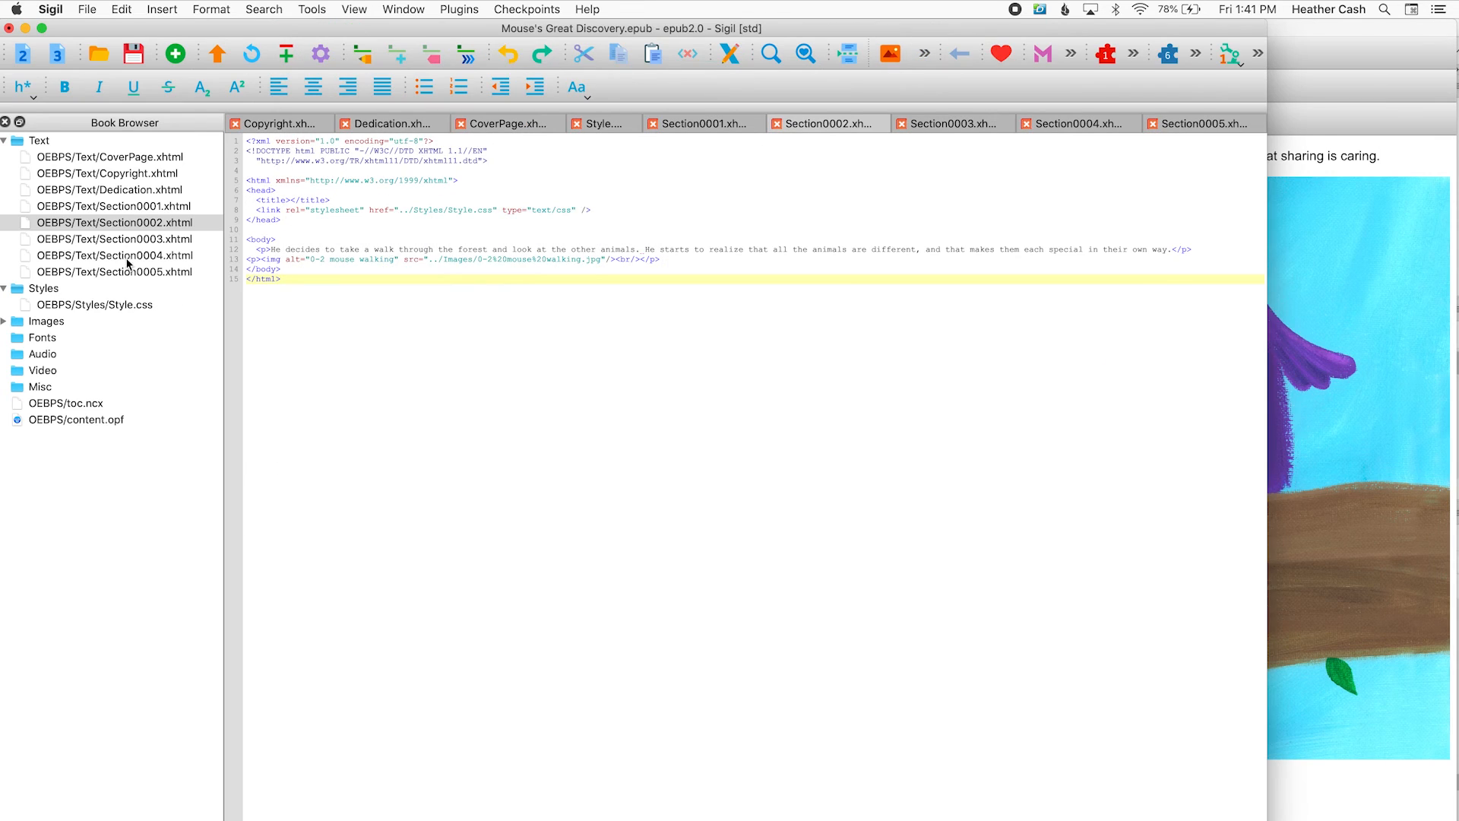
click(128, 207)
click(129, 222)
click(130, 239)
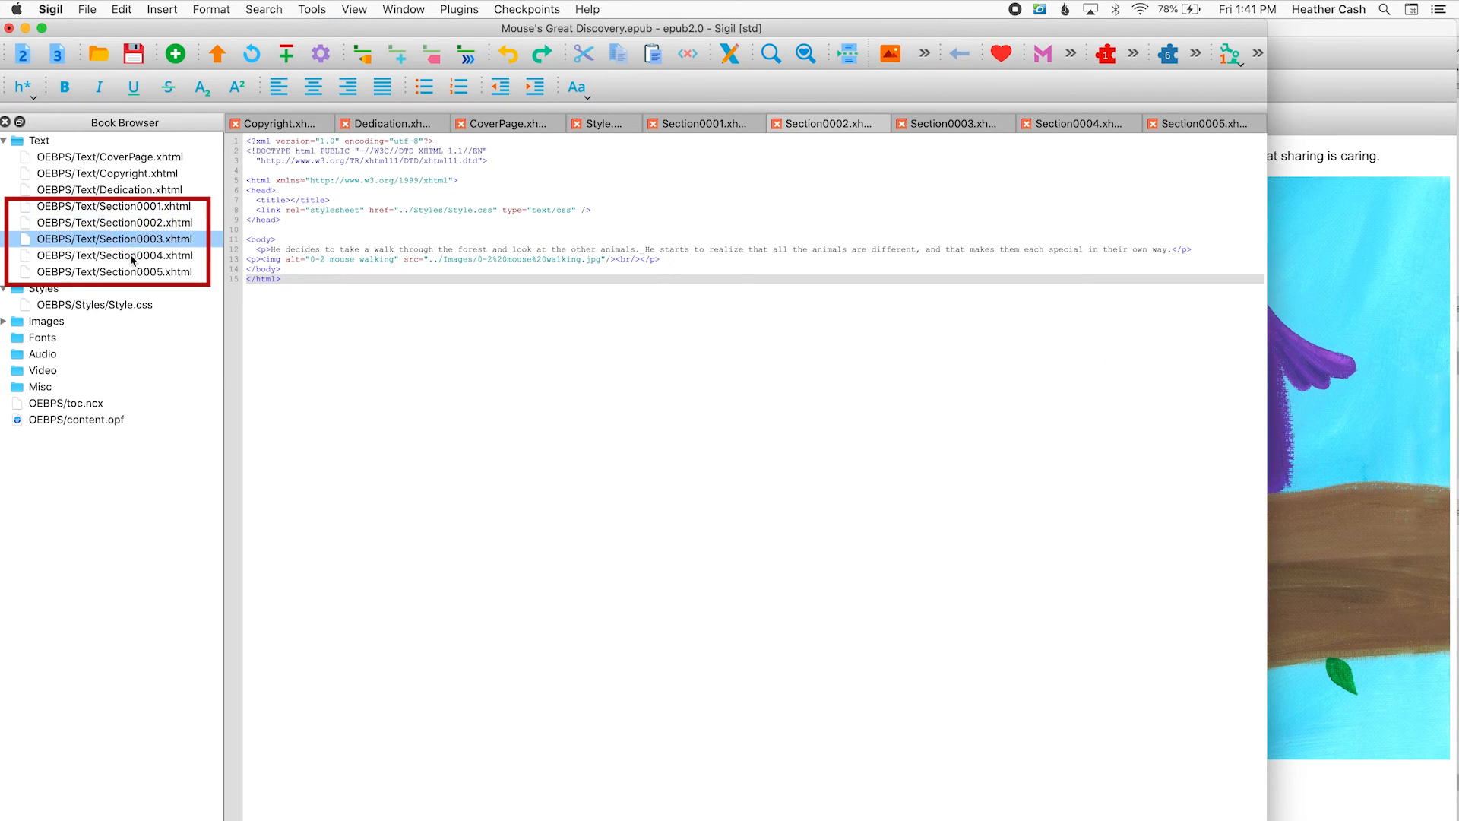
click(130, 255)
click(131, 271)
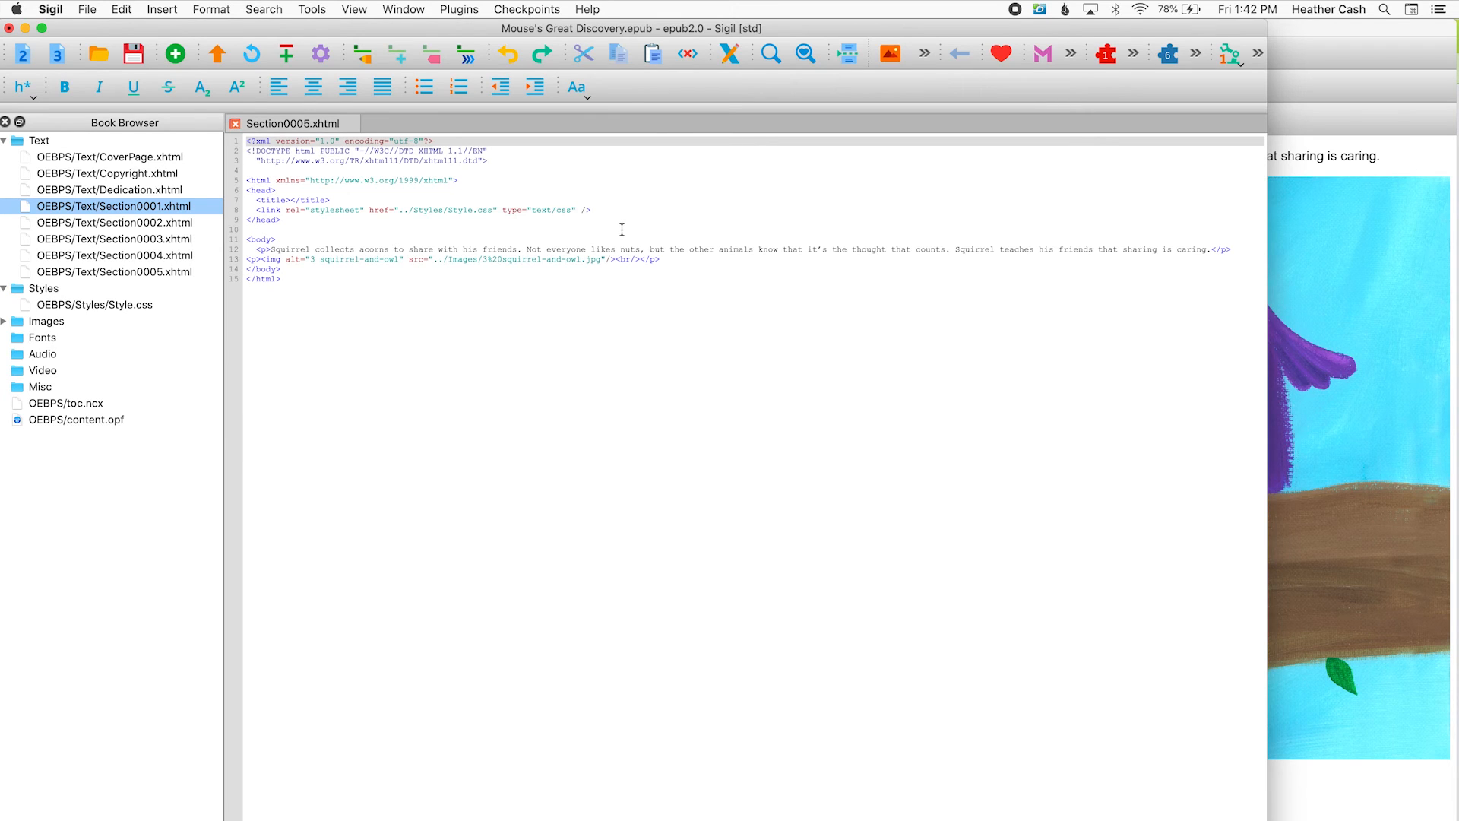
Open the book's metadata for editing and set the title to "Mouse's Great Discovery".
click(1046, 58)
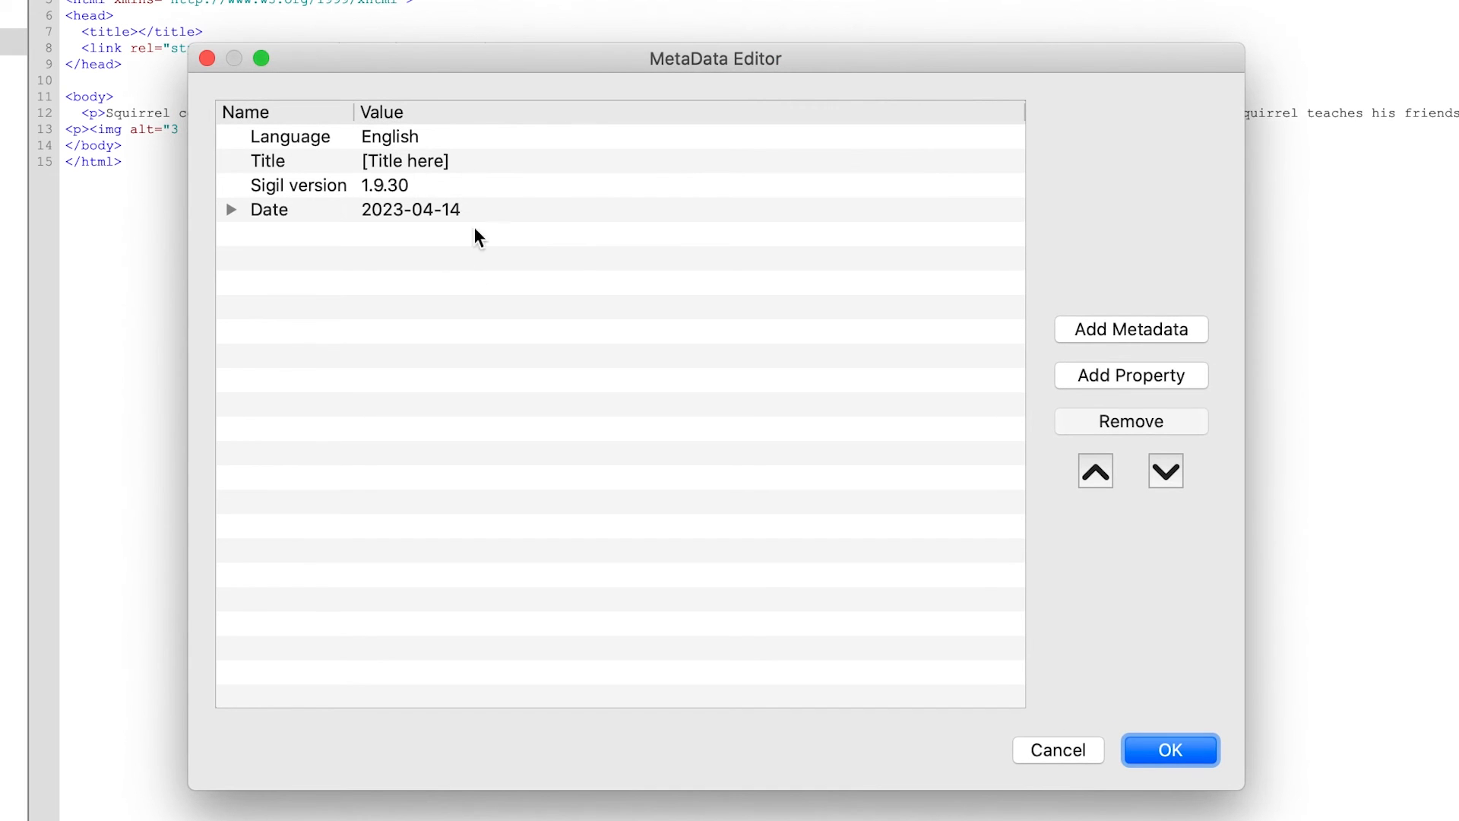
double_click(412, 162)
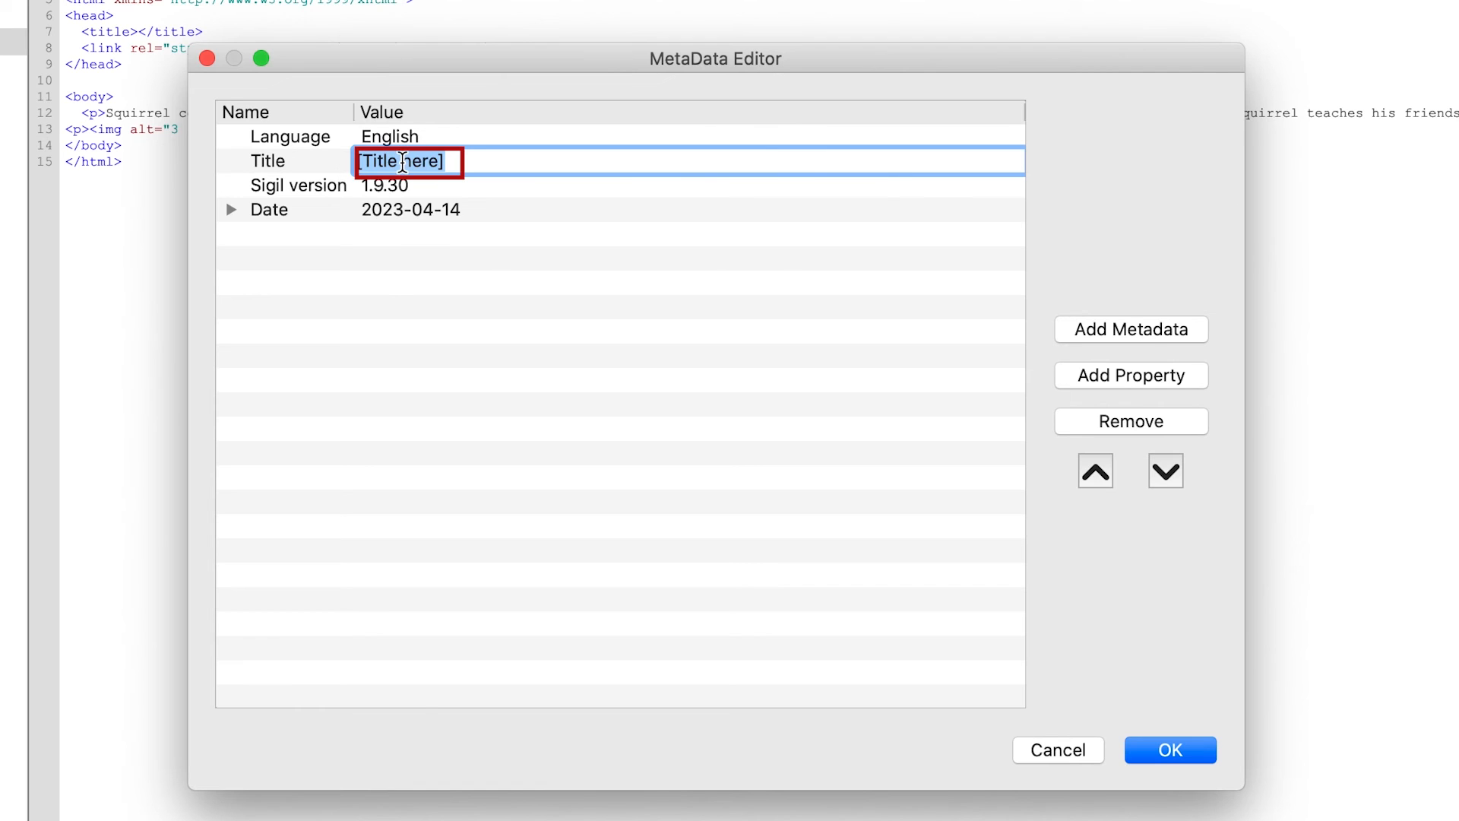
key(Escape)
double_click(409, 162)
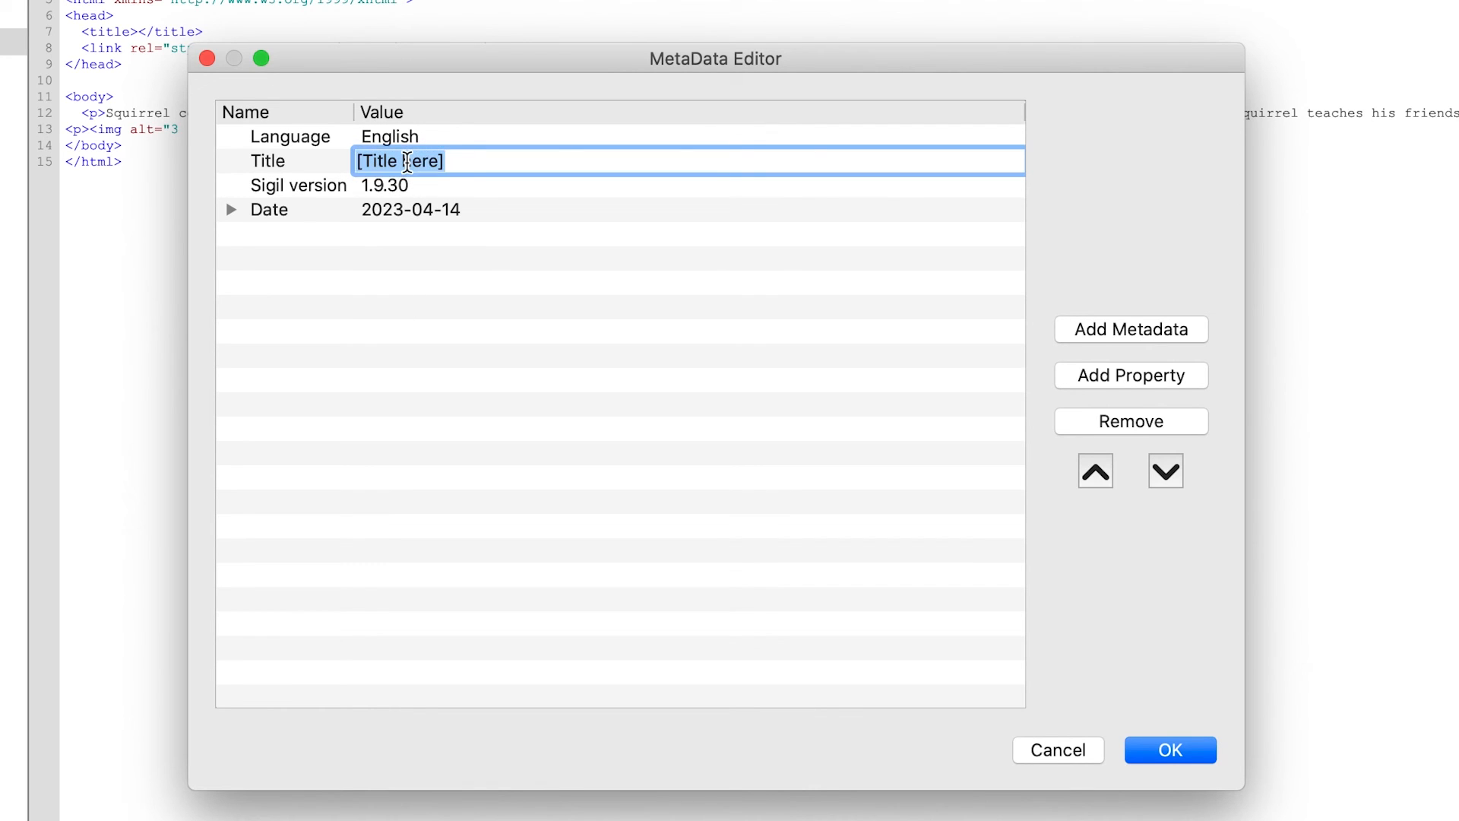
text(Mouse's Great Discovery)
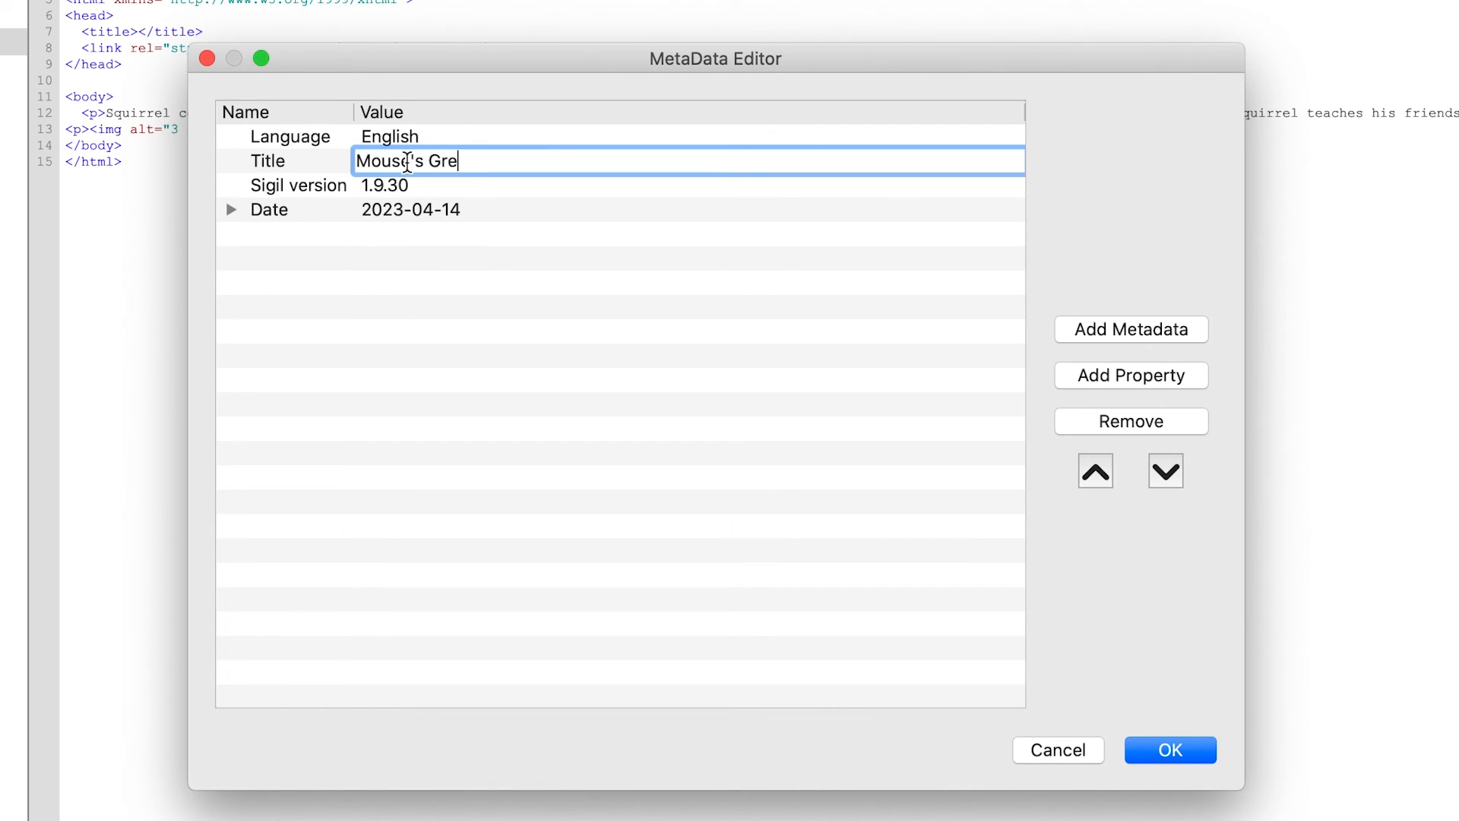
key(Return)
Add an Author metadata entry and fill in the author's full name.
click(1133, 327)
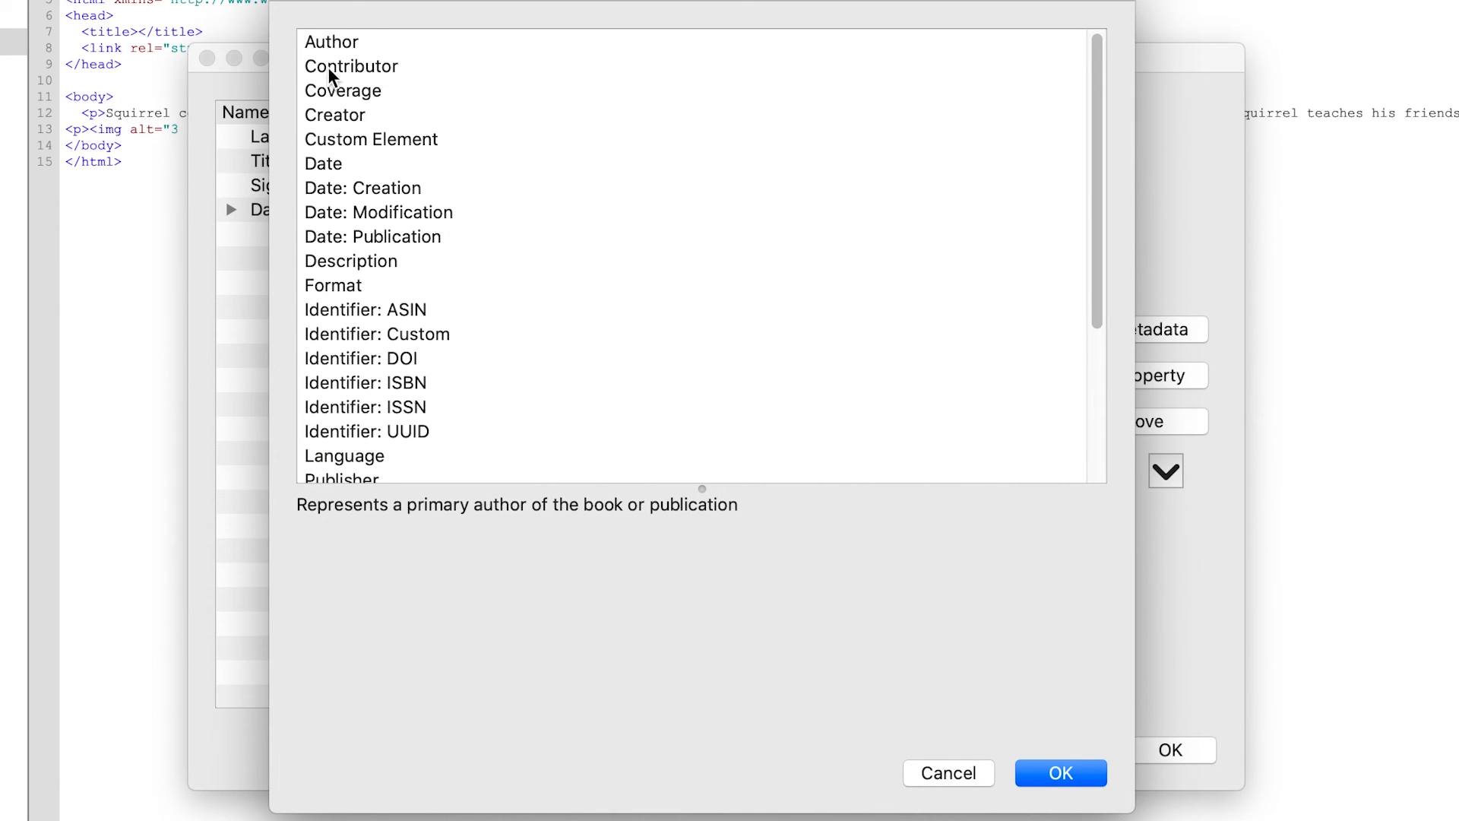
click(352, 45)
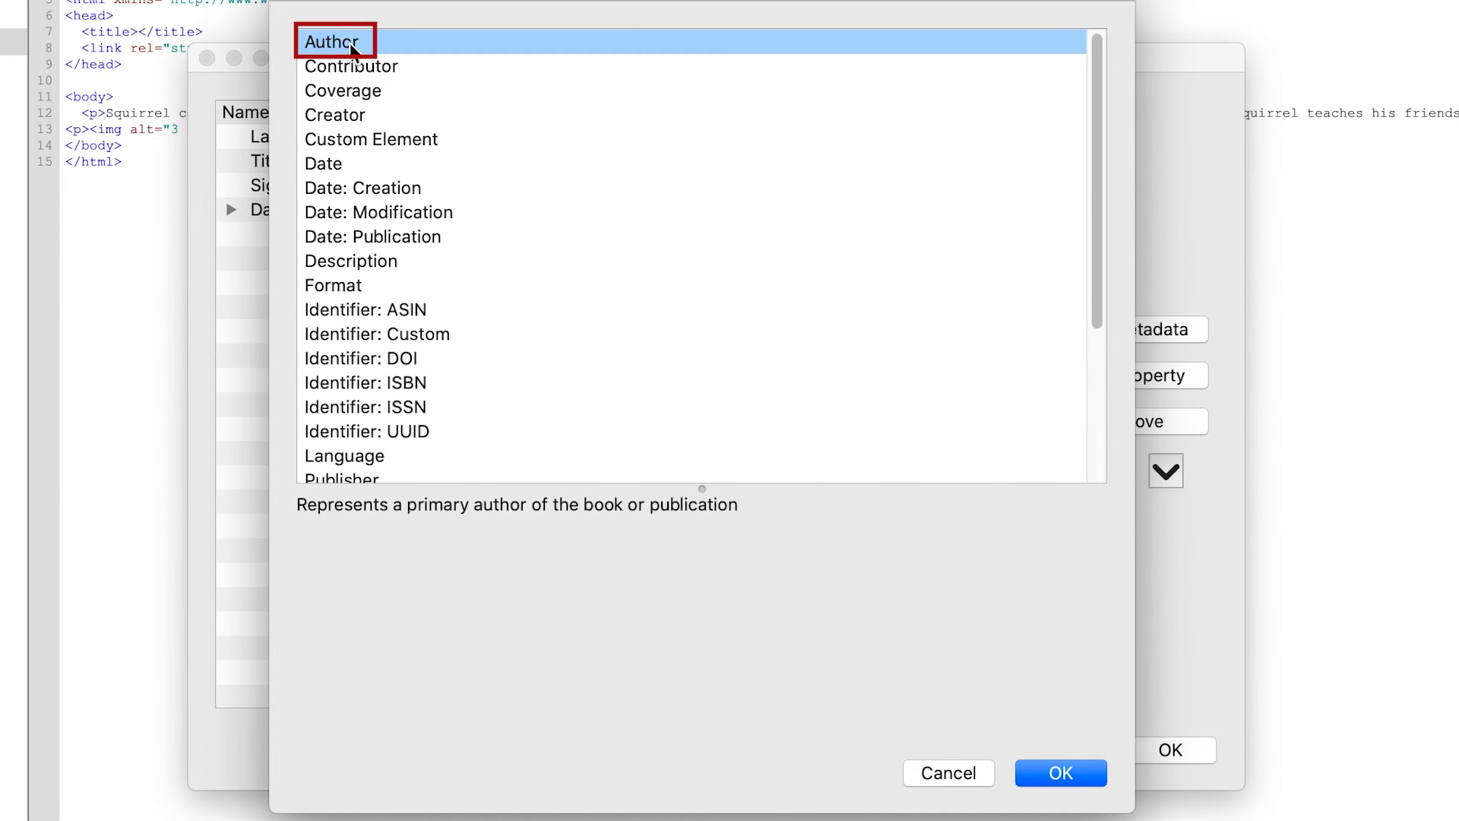
click(1075, 779)
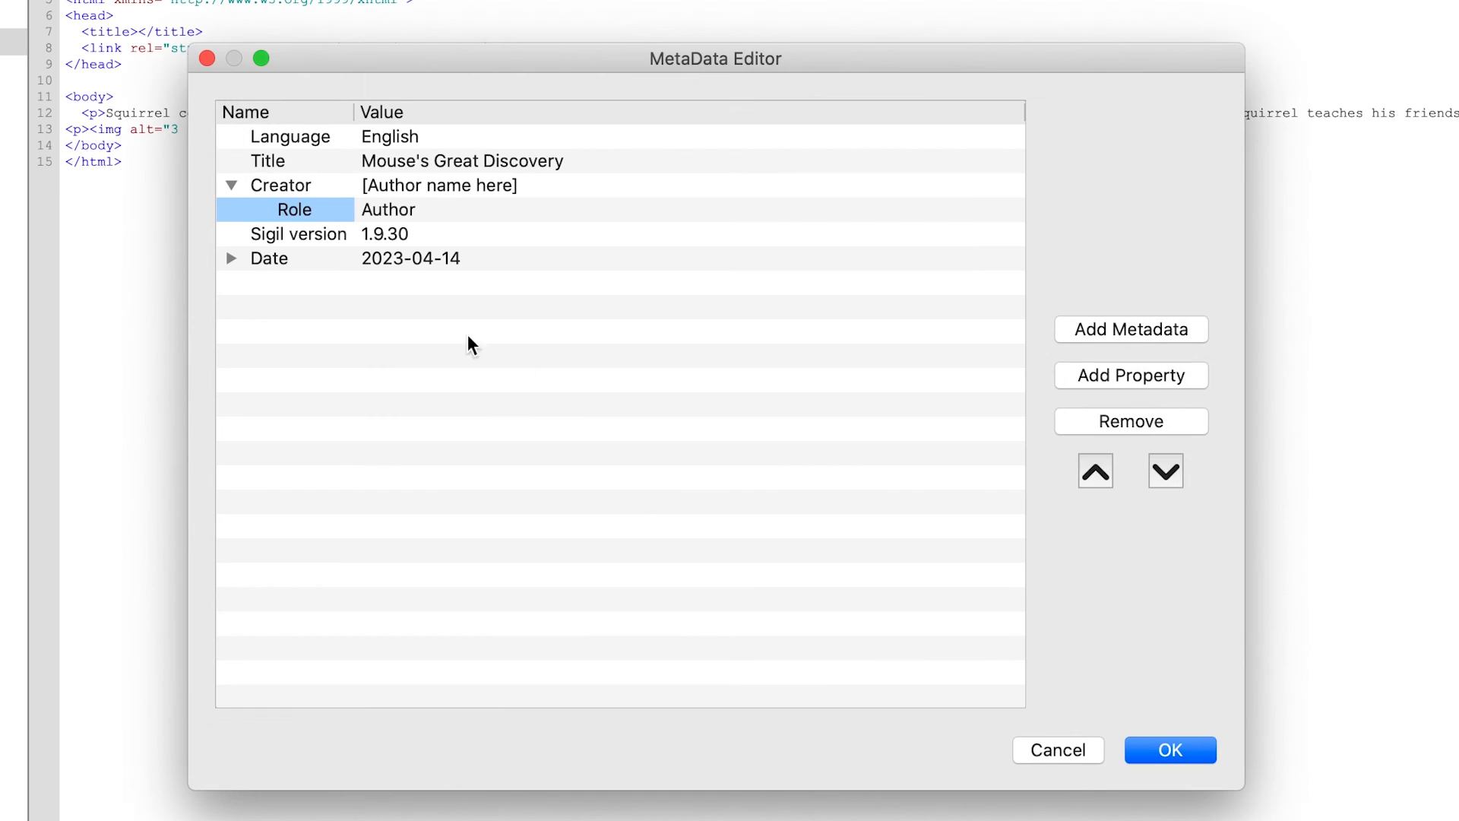
double_click(396, 186)
text(Heather Cash)
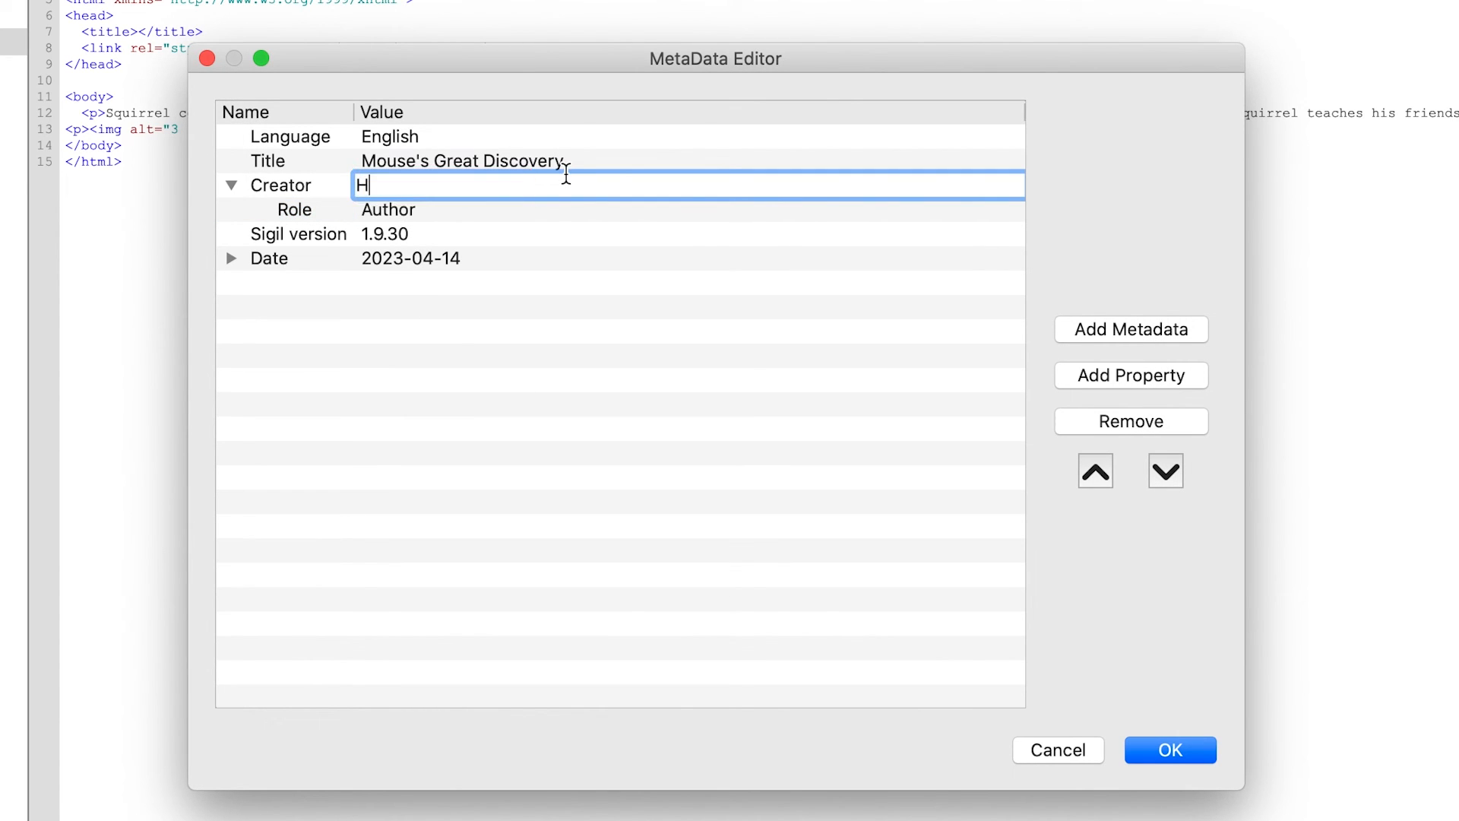
Add an ISBN identifier to the metadata with the value 1234567.
click(1141, 329)
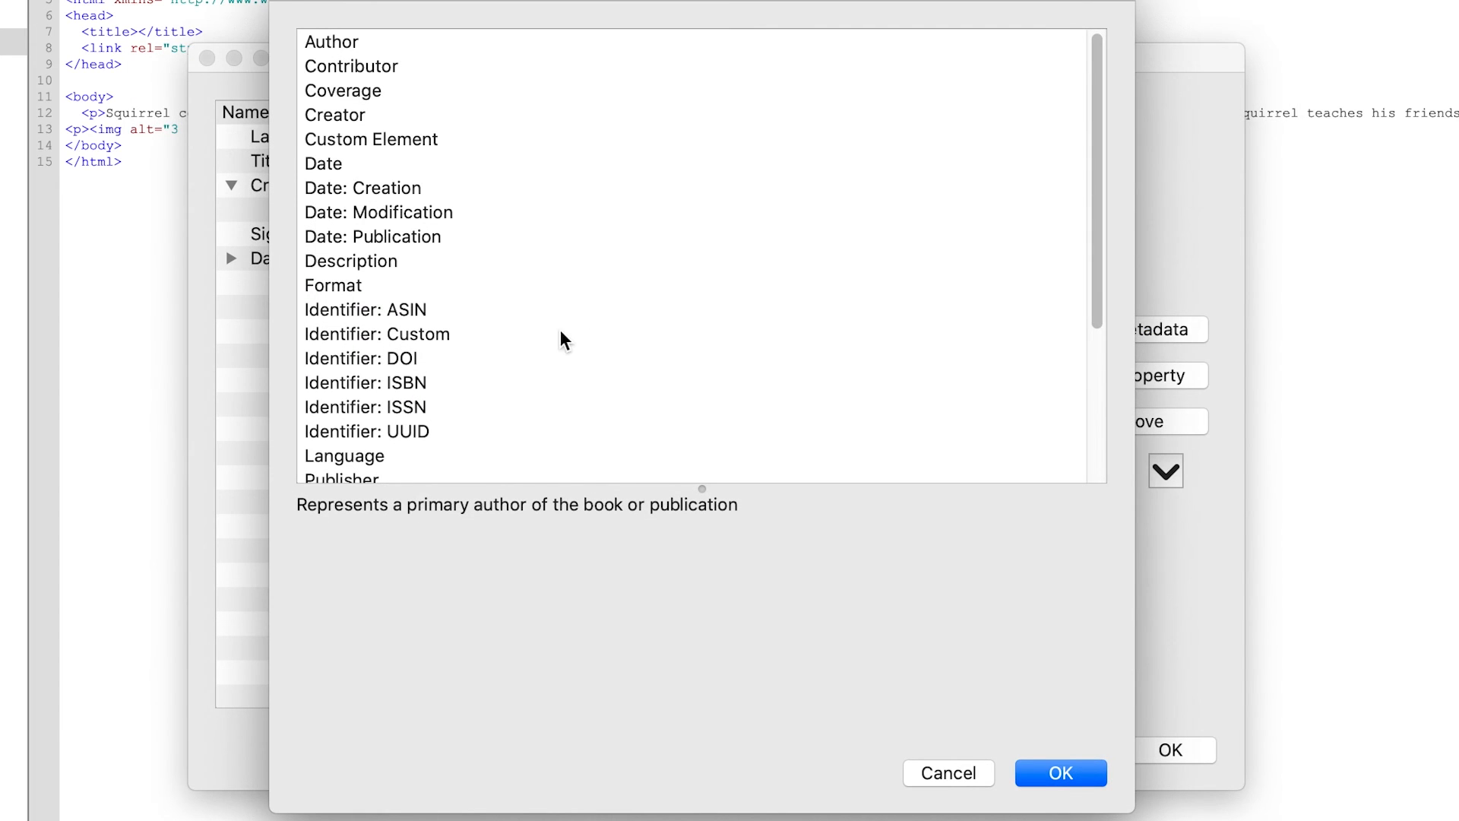
scroll(459, 365, down, 3)
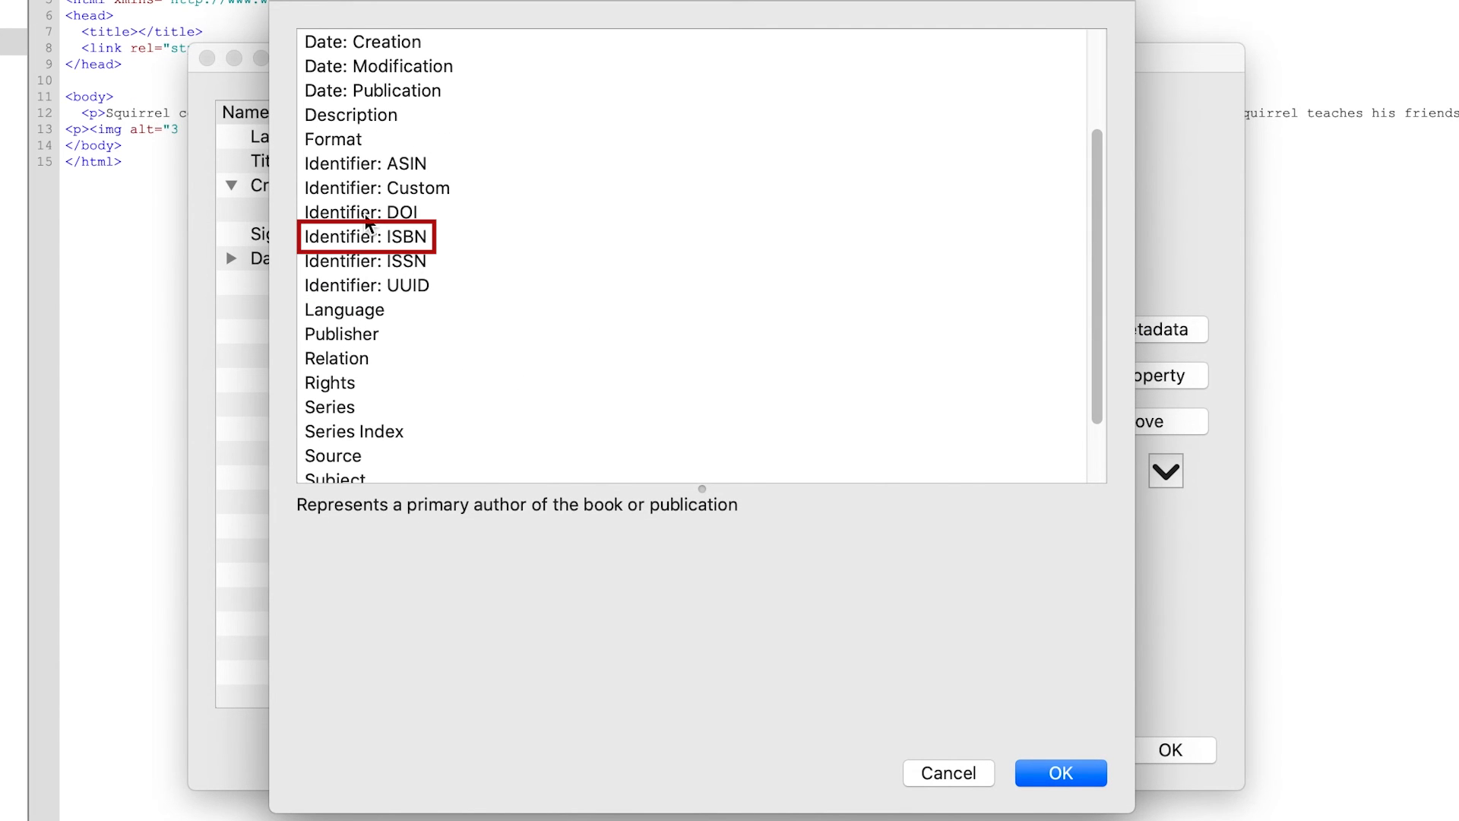
double_click(362, 236)
text(12345)
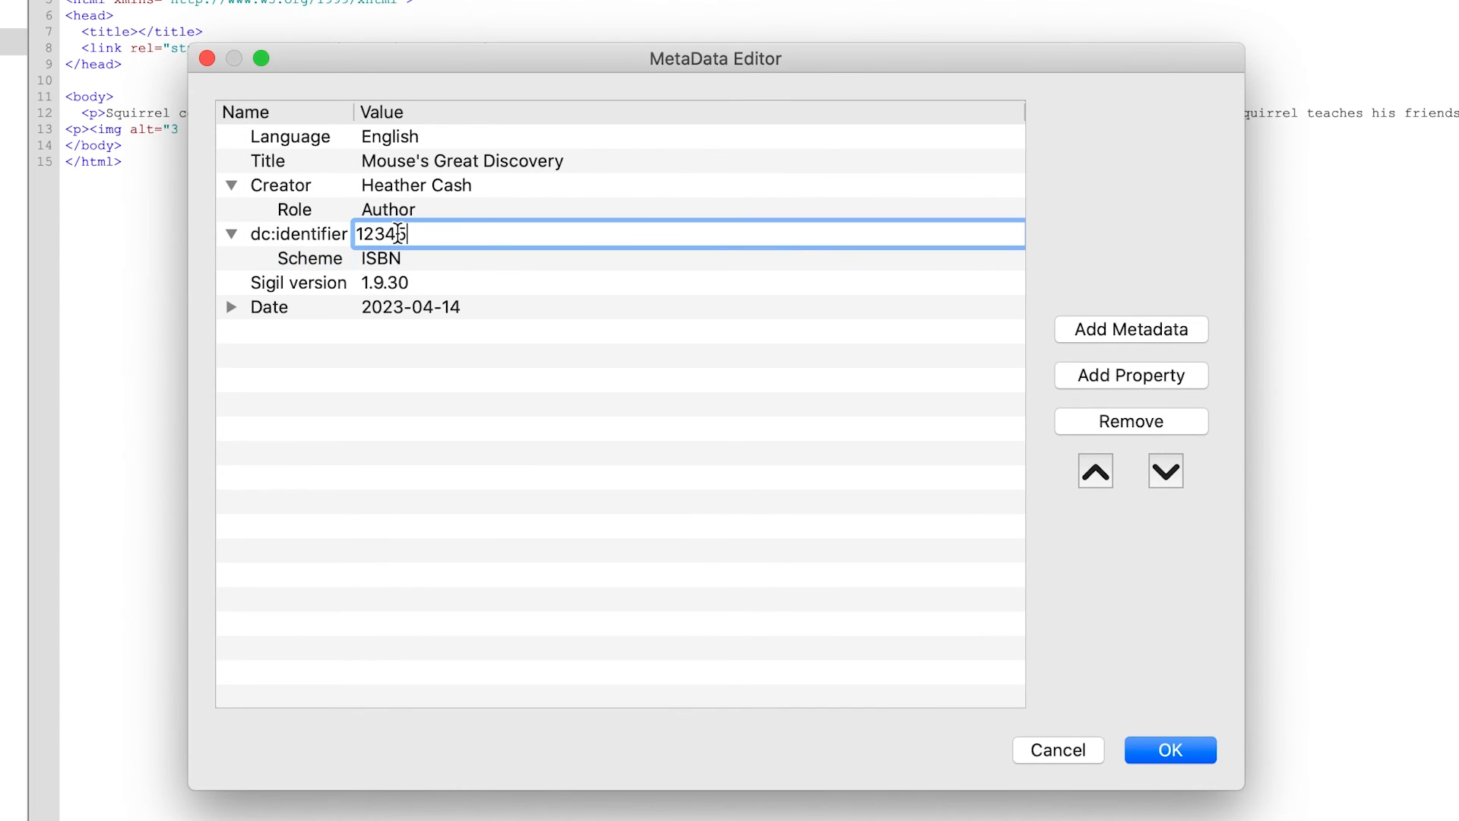
text(67)
key(Return)
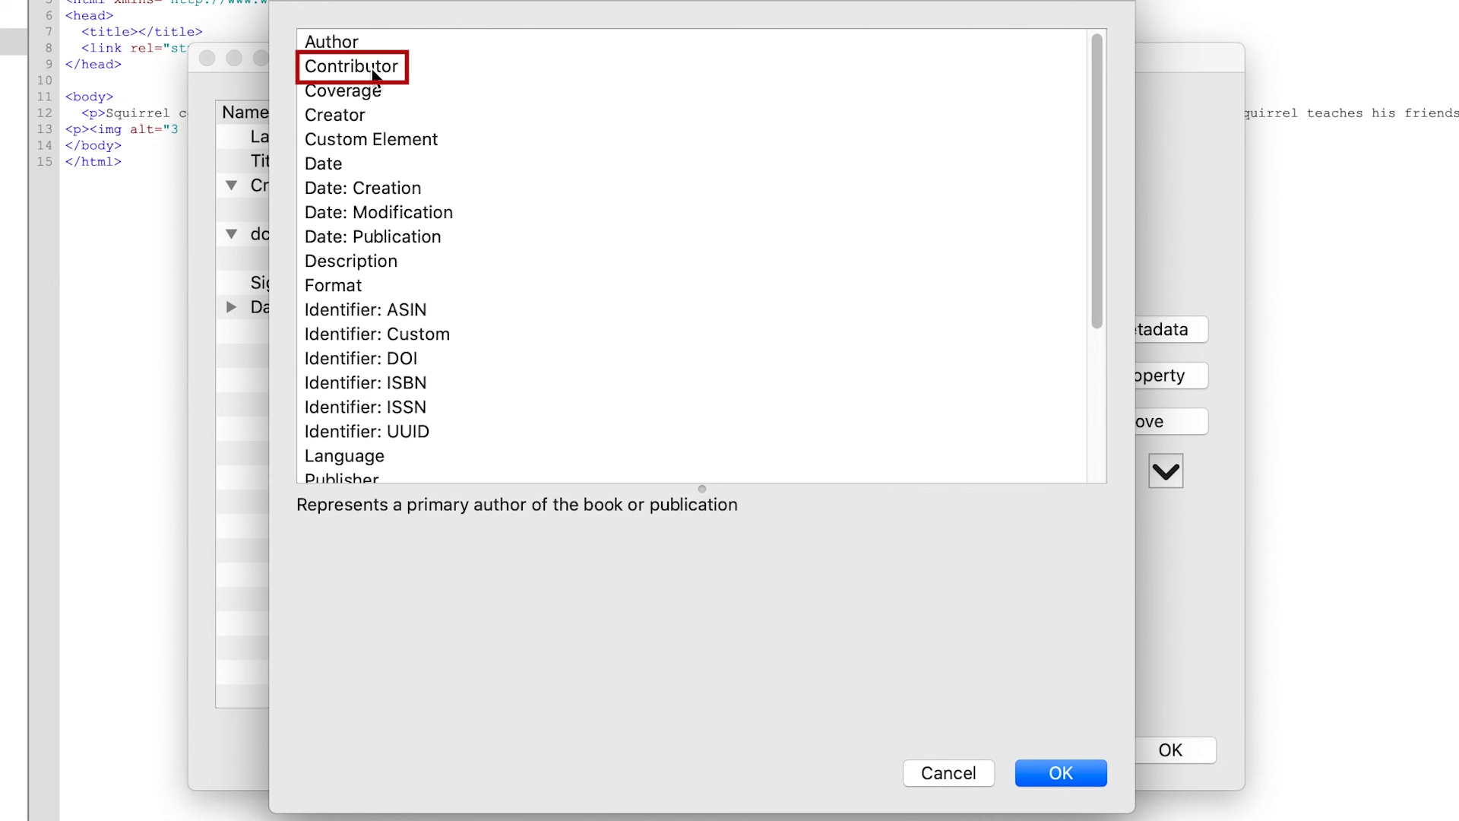
Add a Description reading "Join mouse on his journey through the forest where he learns to accept himself for who he is!" and save the metadata.
click(374, 74)
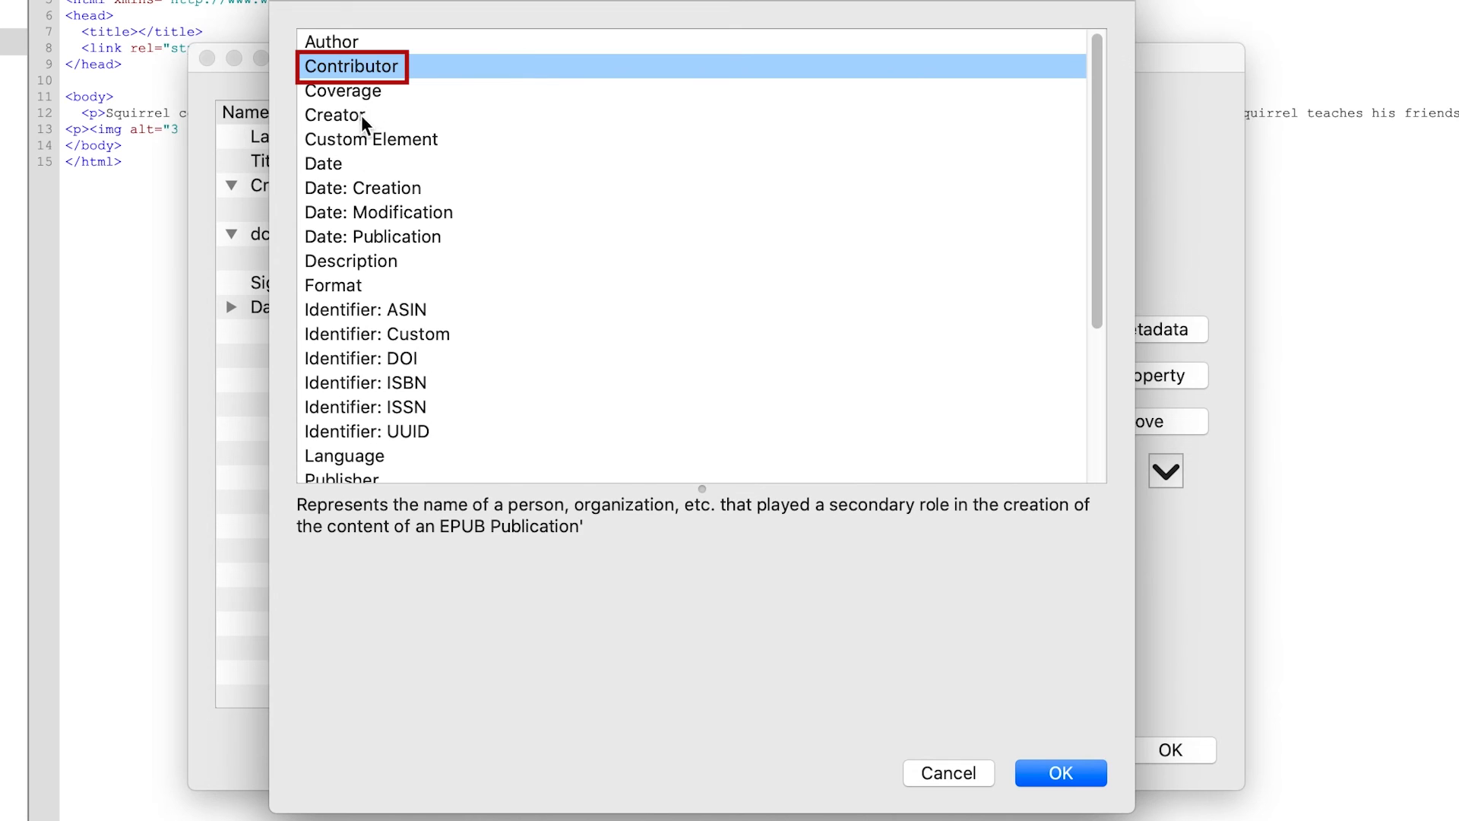
click(486, 261)
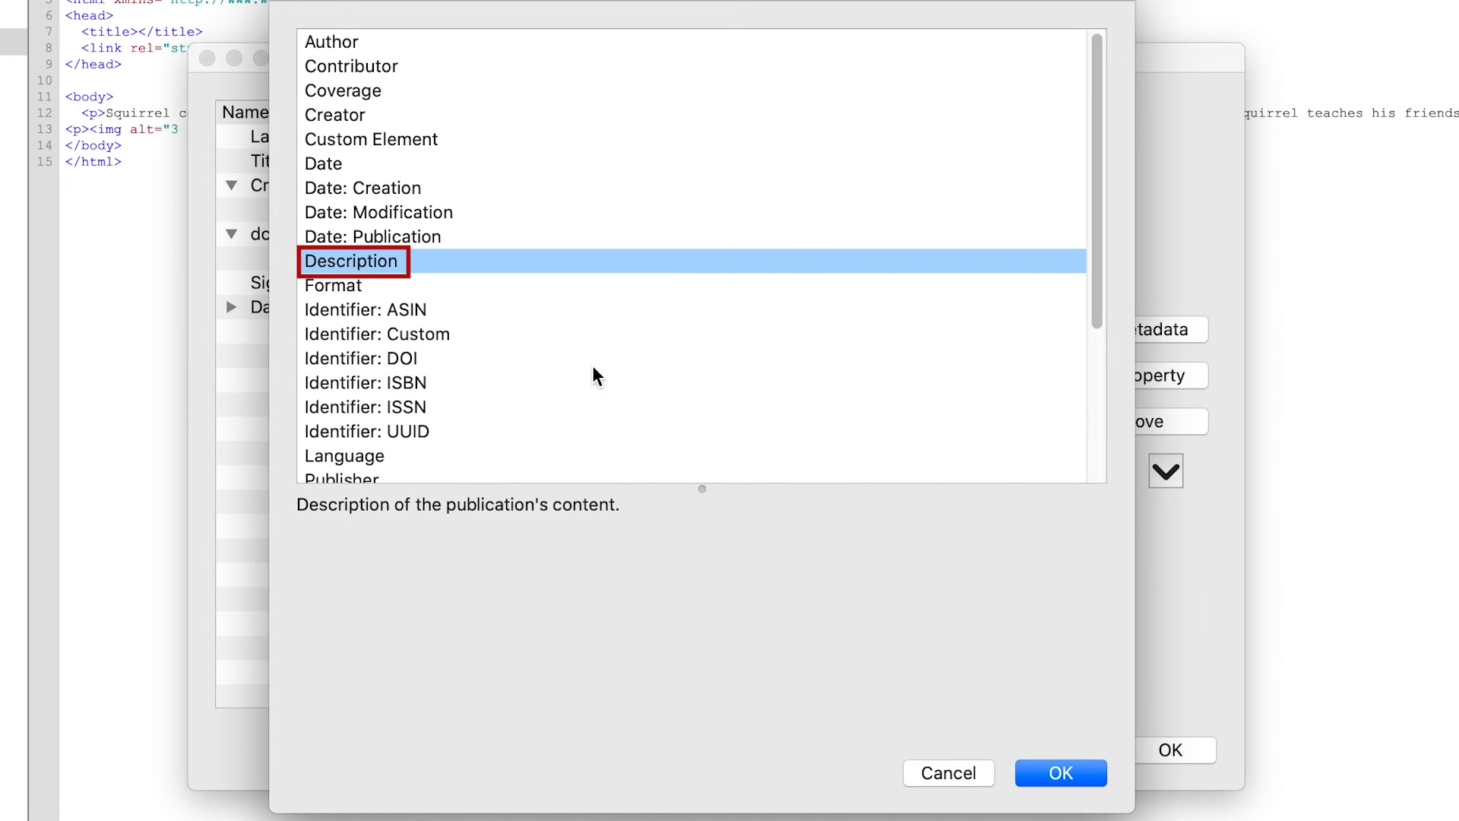
click(1061, 773)
double_click(391, 313)
key(super+a)
text(Mouse)
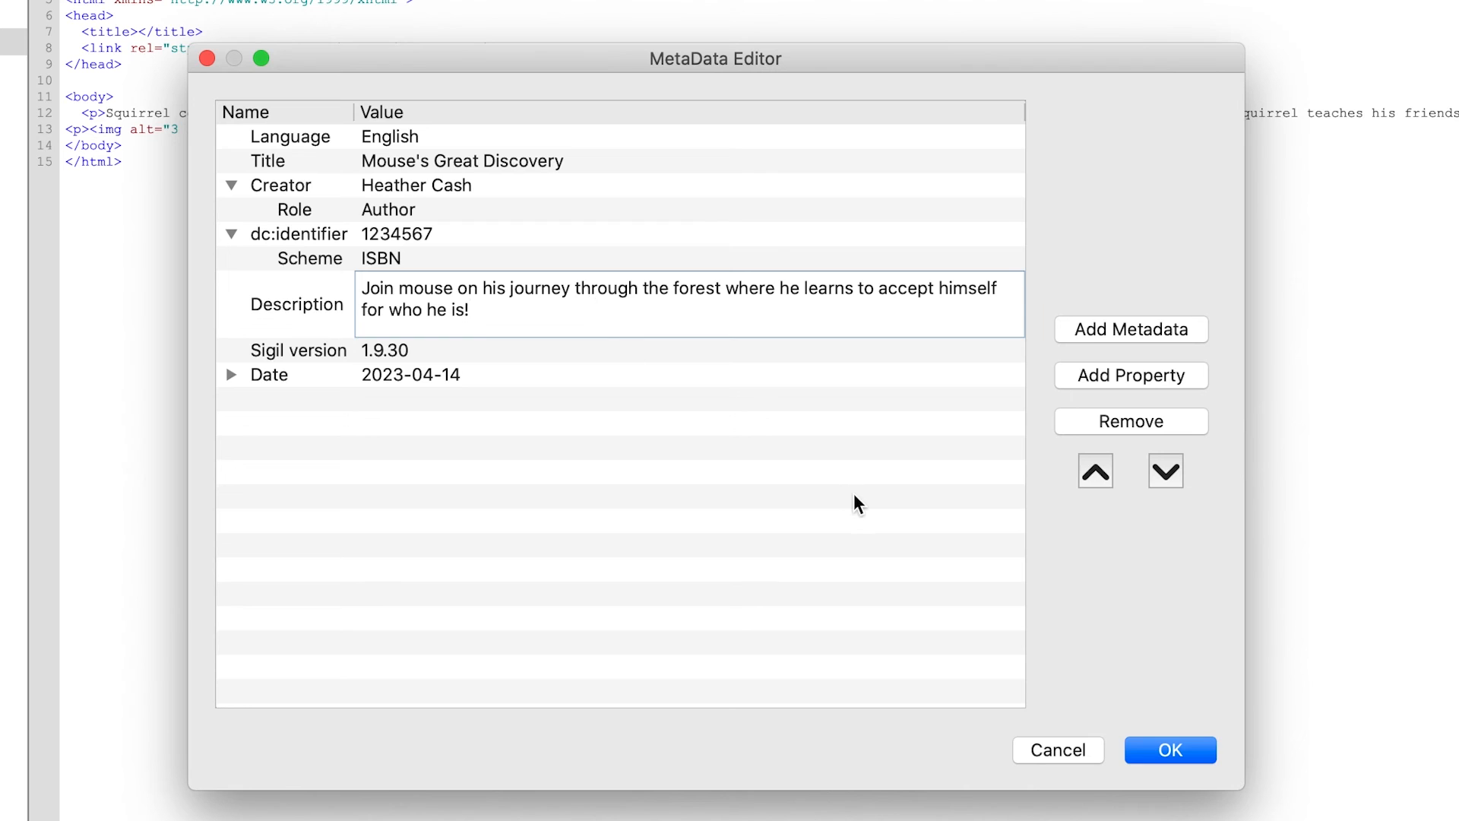
click(854, 494)
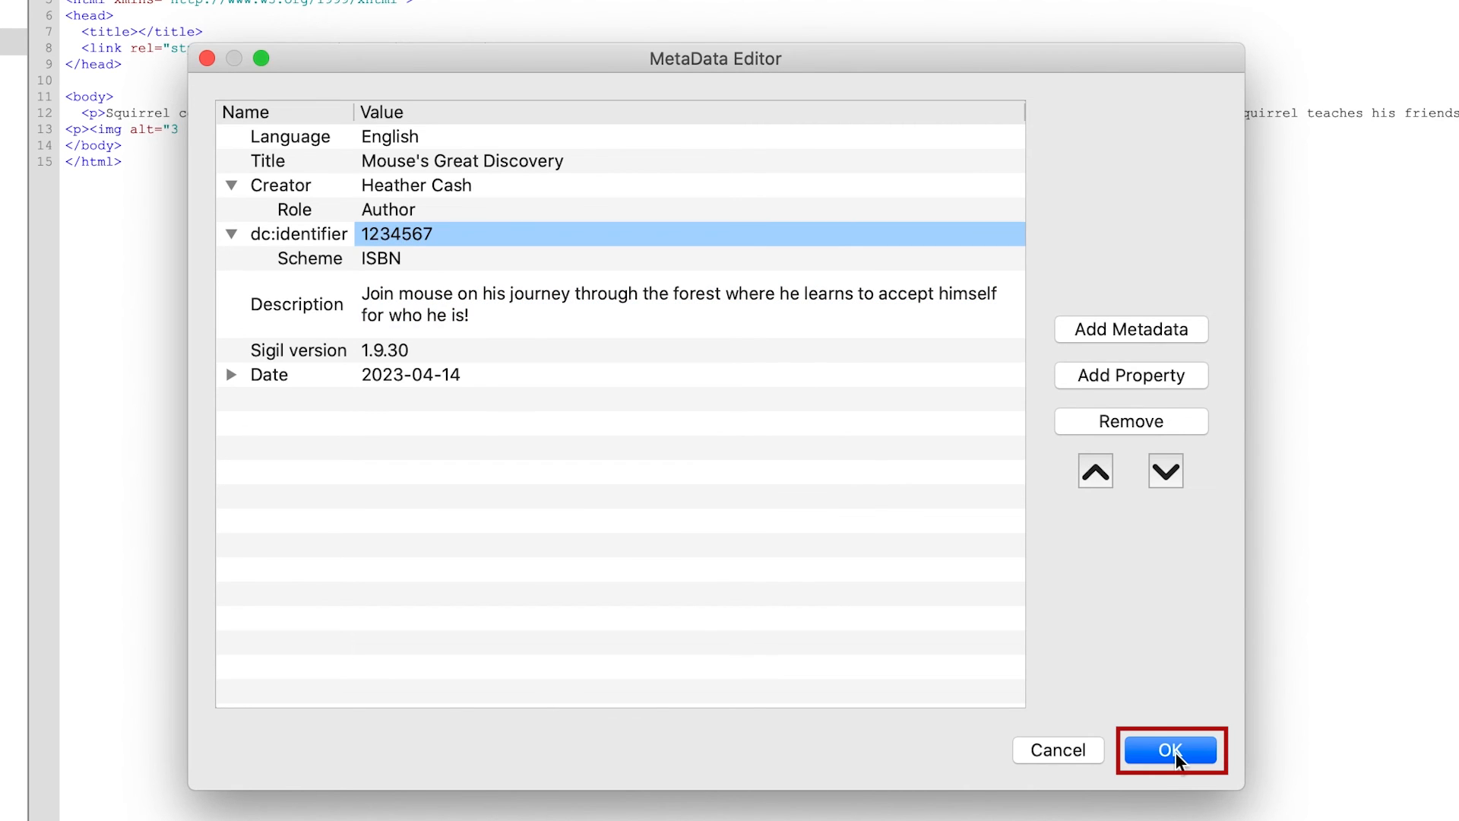
click(1176, 752)
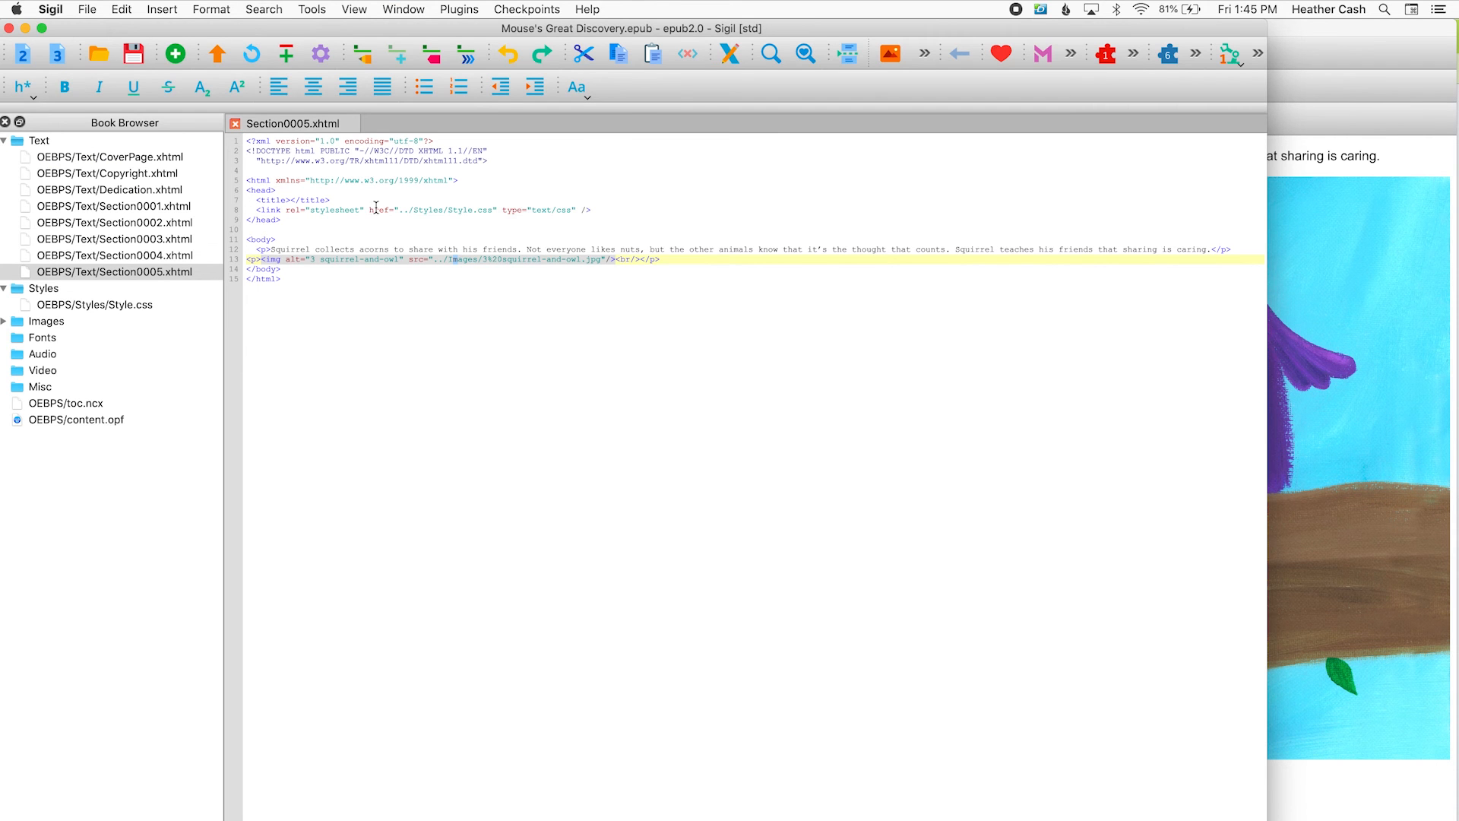
Run the well-formed check on the EPUB, dismiss its results, and open content.opf to review the metadata.
click(315, 10)
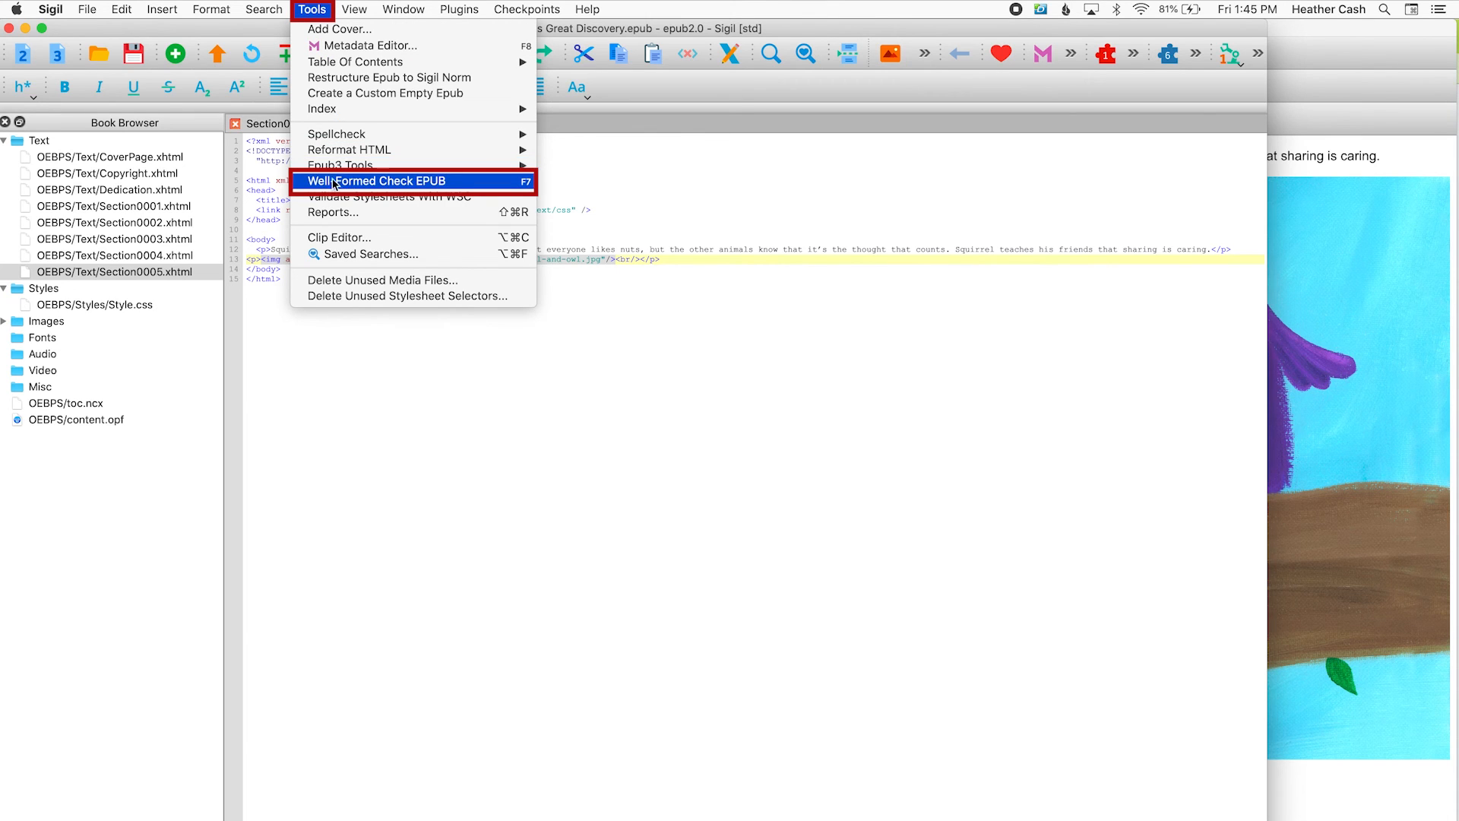
click(423, 182)
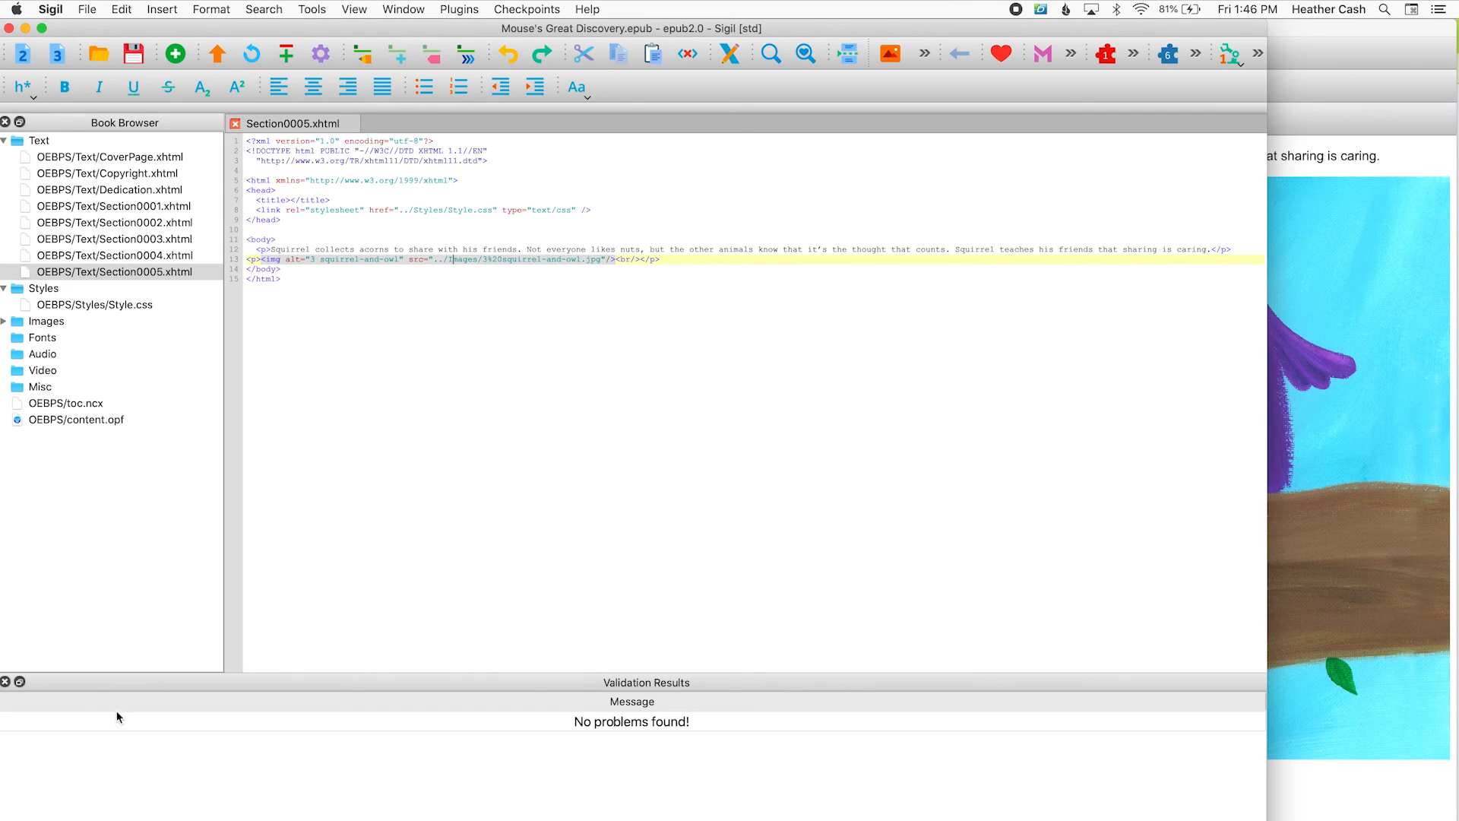
click(5, 681)
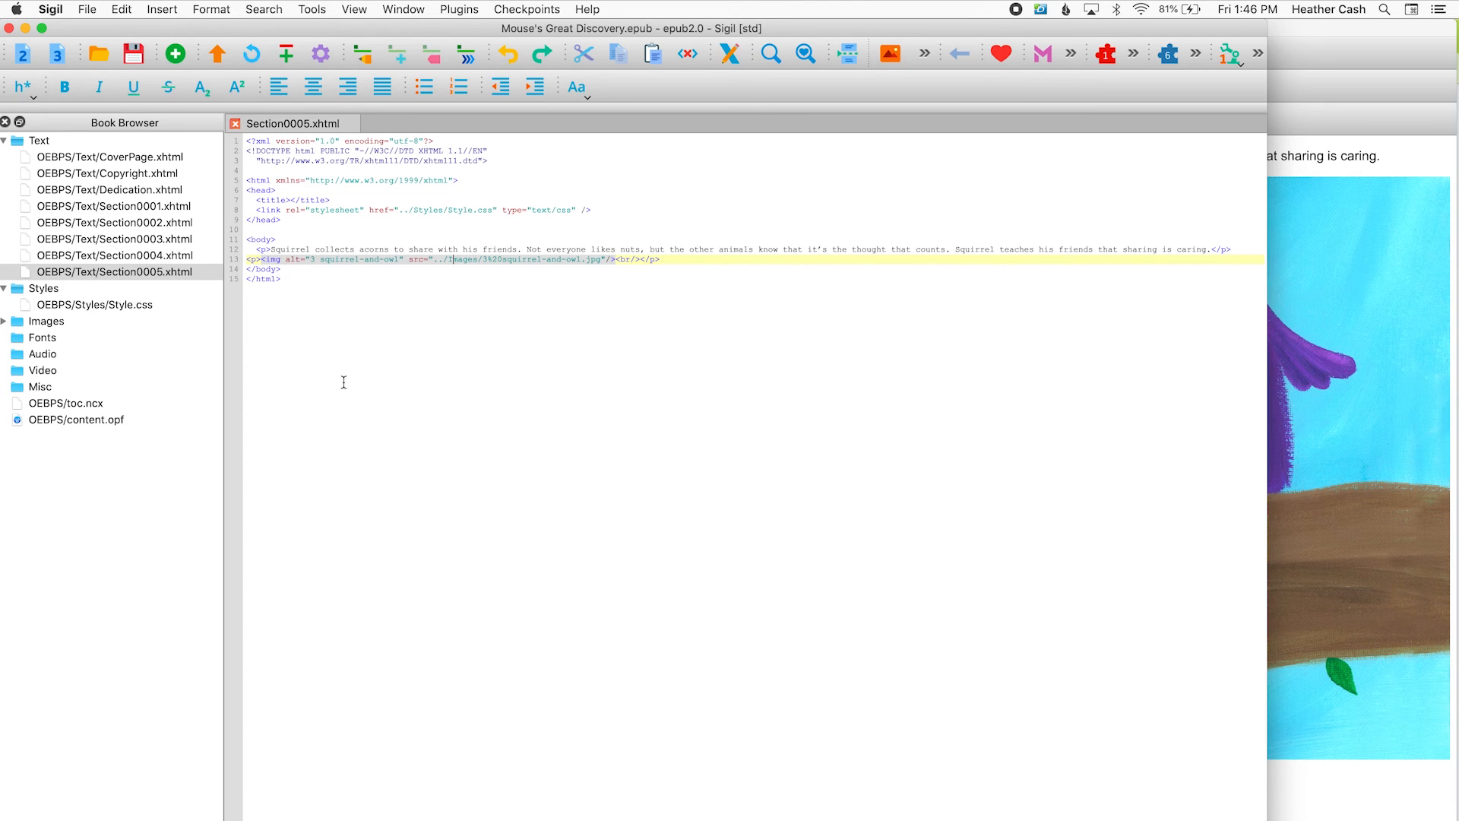
click(55, 416)
double_click(18, 423)
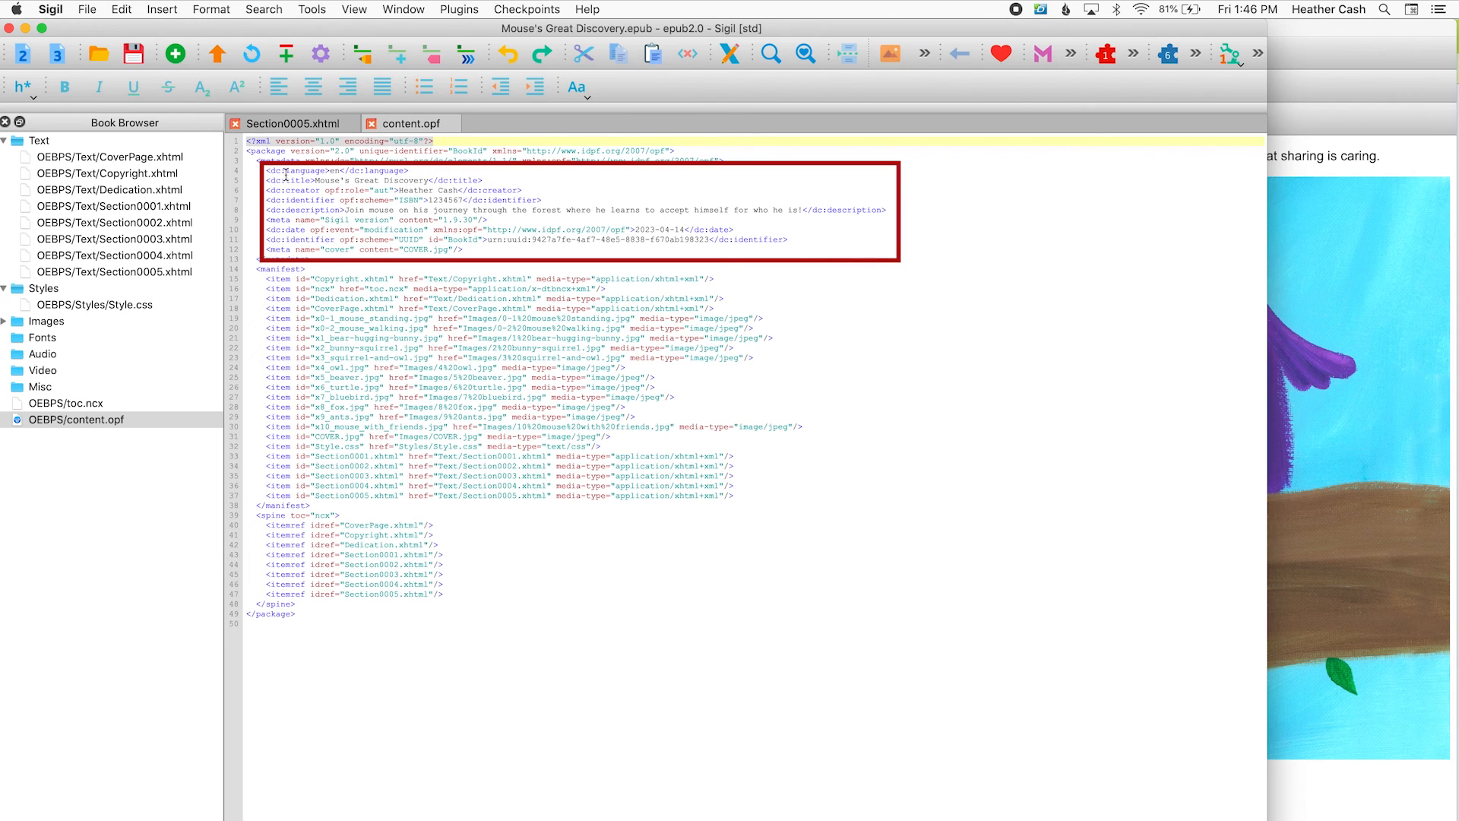
Review the title, identifier and description entries in content.opf and open toc.ncx.
drag(370, 190, 541, 200)
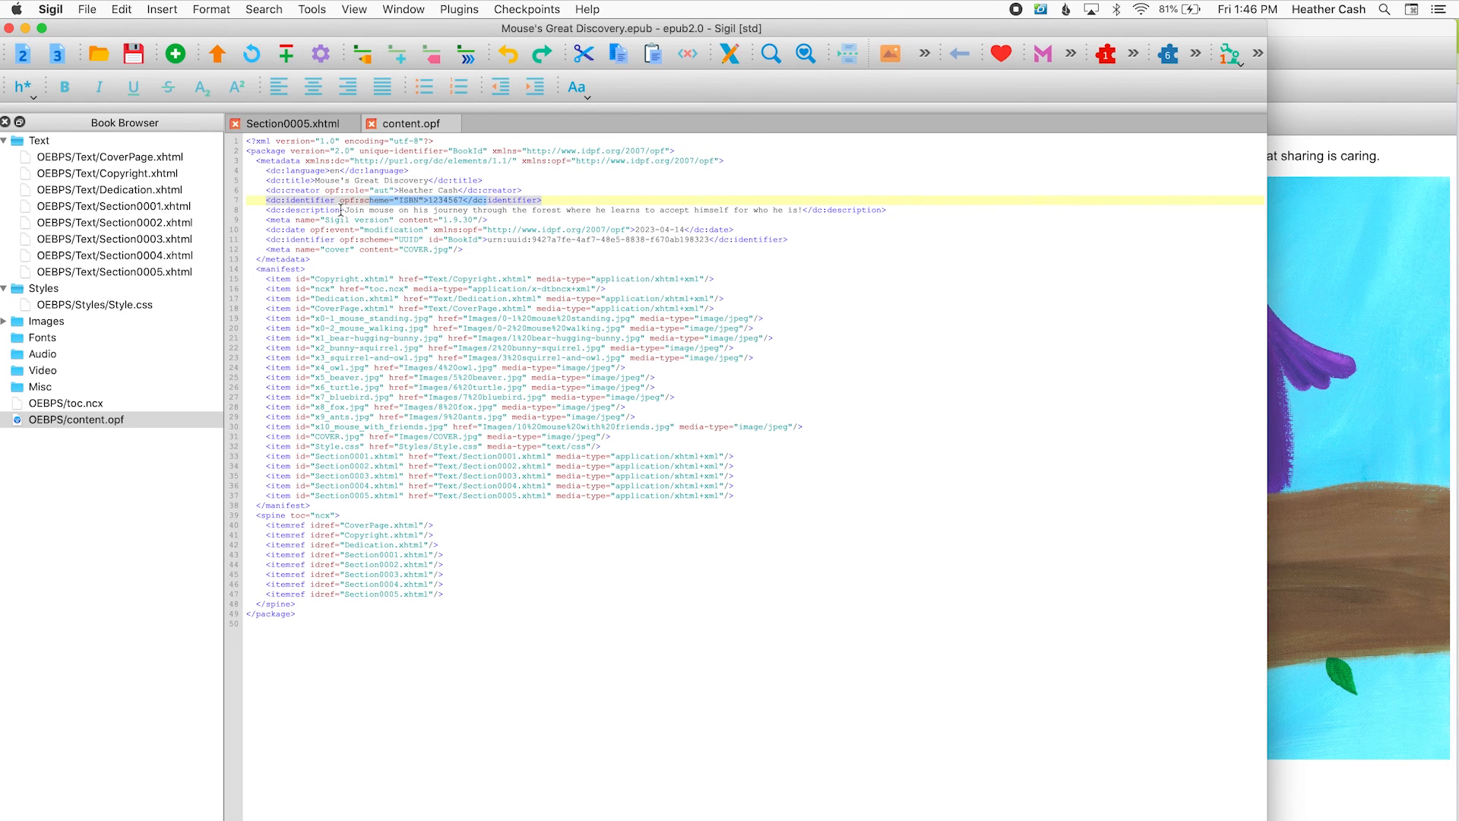
drag(341, 210, 555, 199)
click(404, 180)
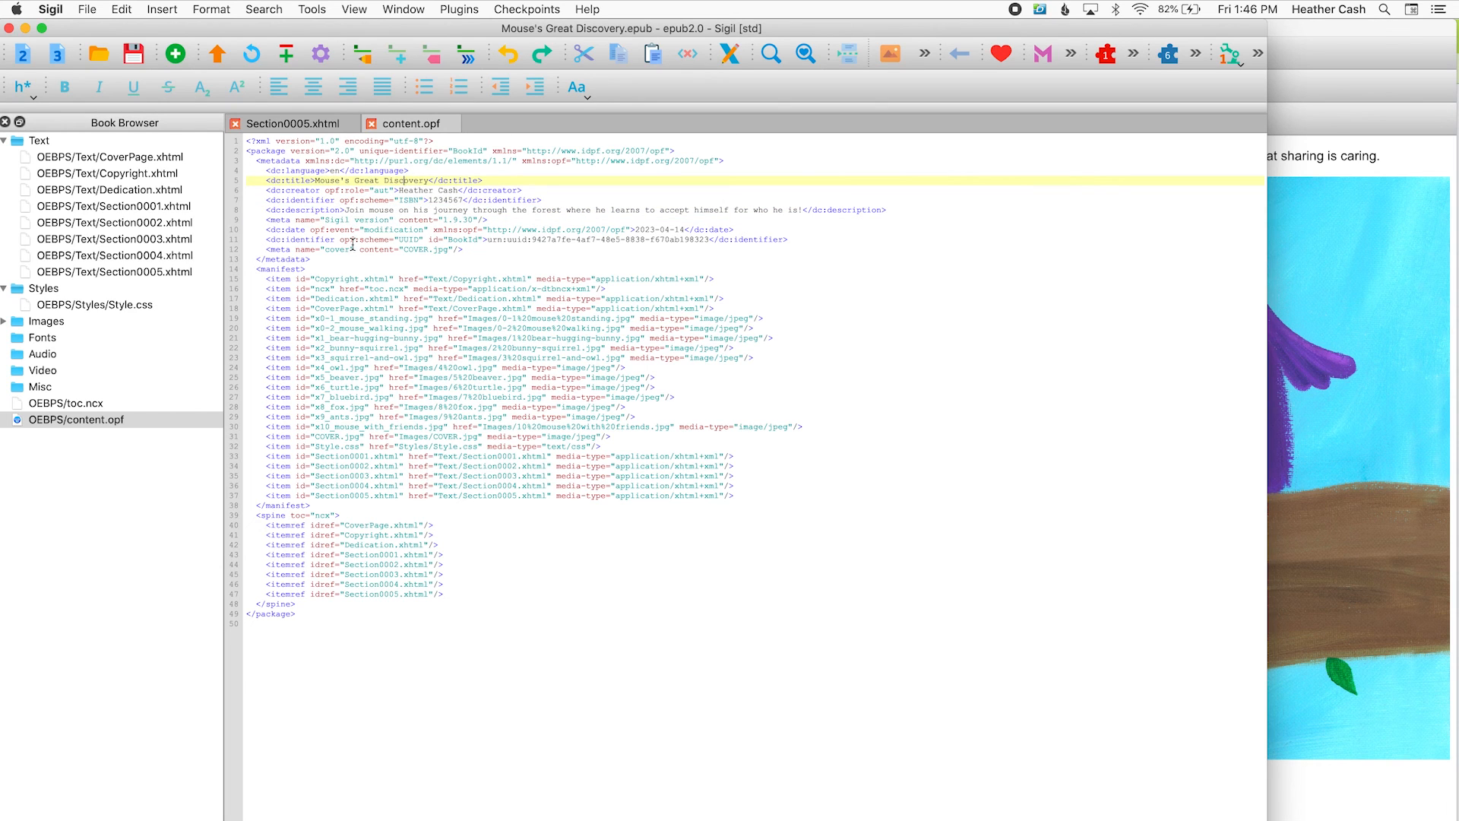
double_click(102, 405)
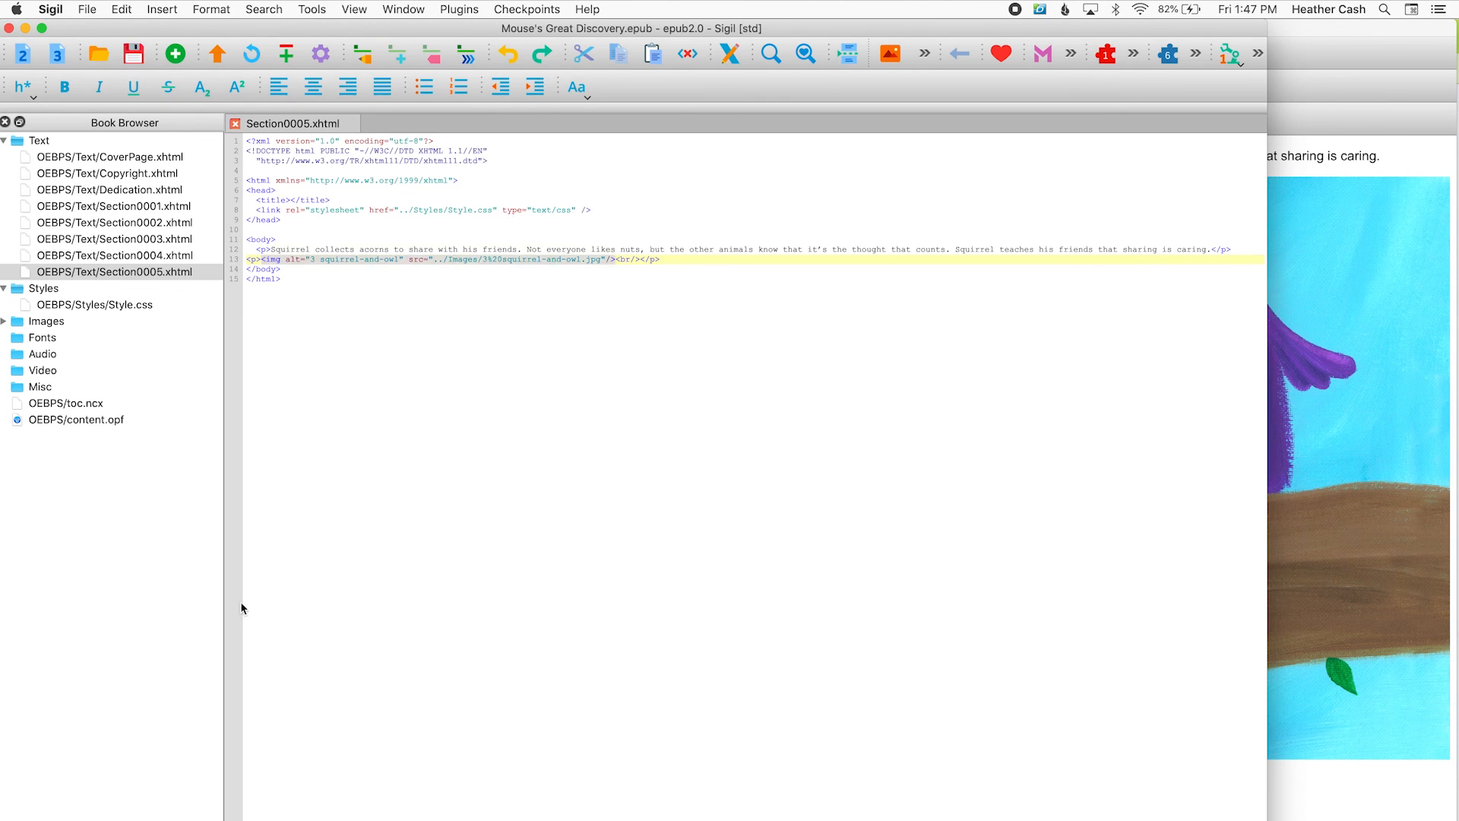
Switch to Finder and select Mouse's Great Discovery.epub inside the epub folder.
key(super+Tab)
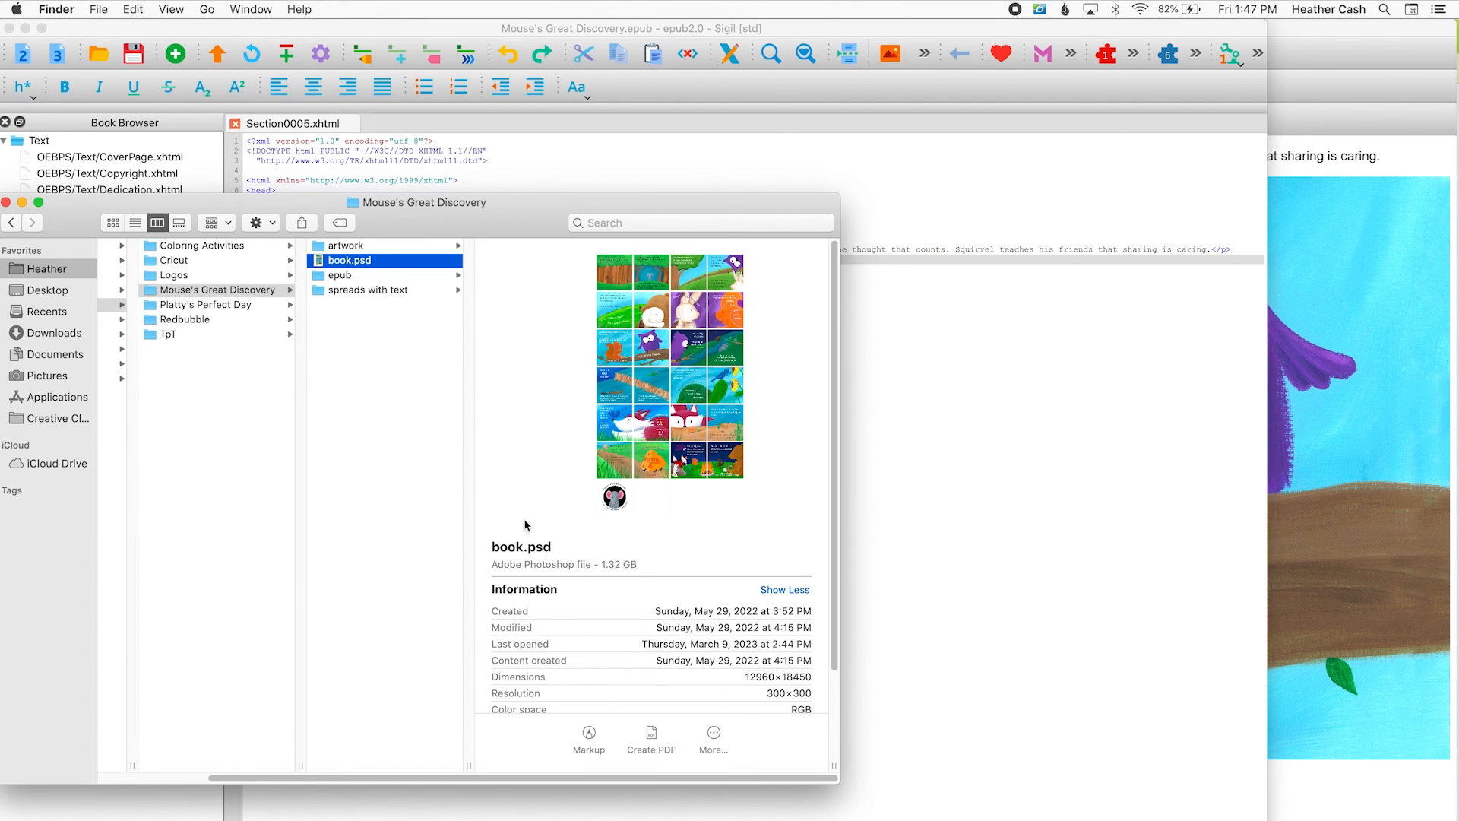
click(382, 276)
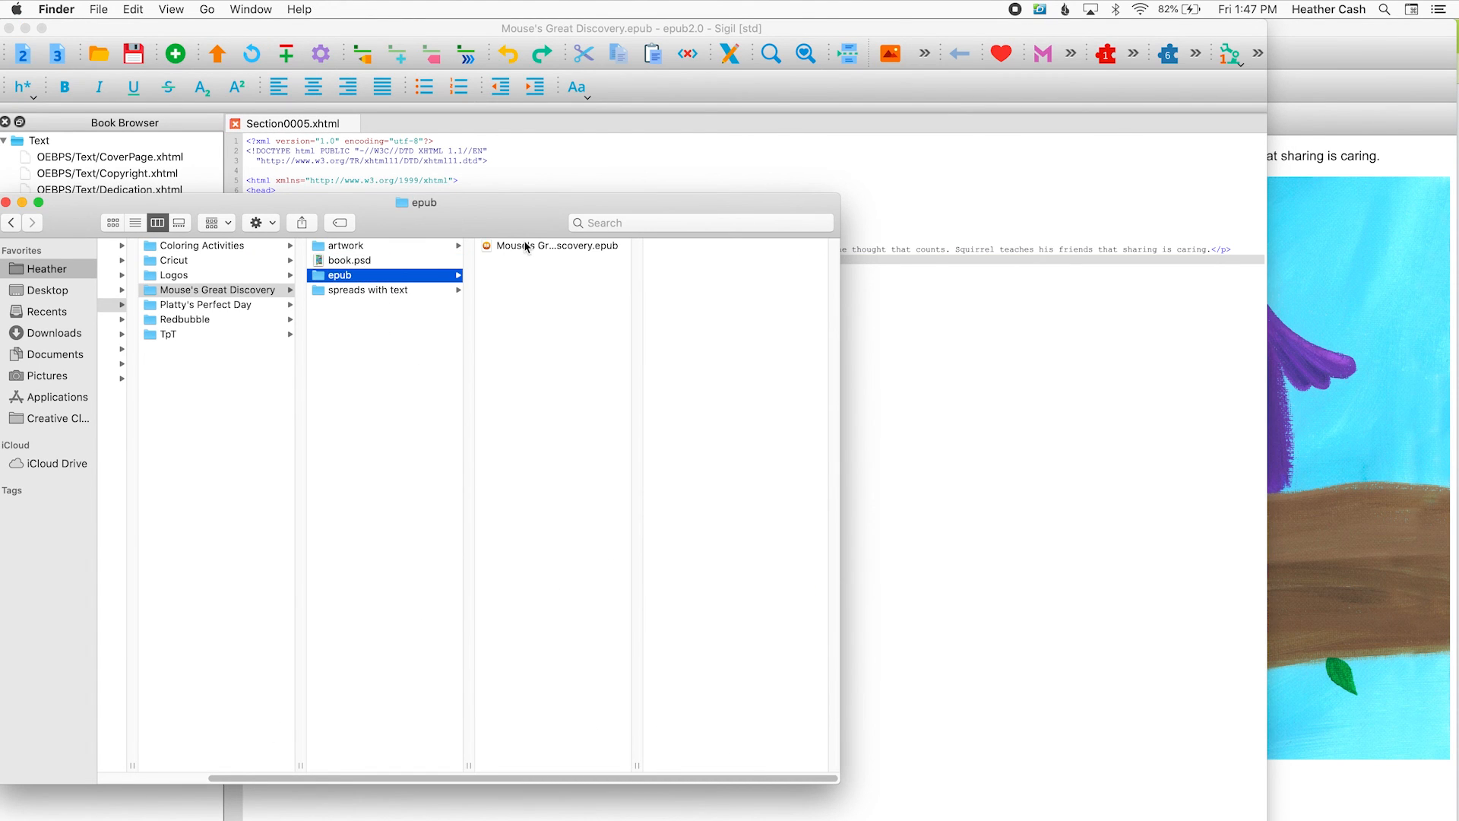
click(524, 245)
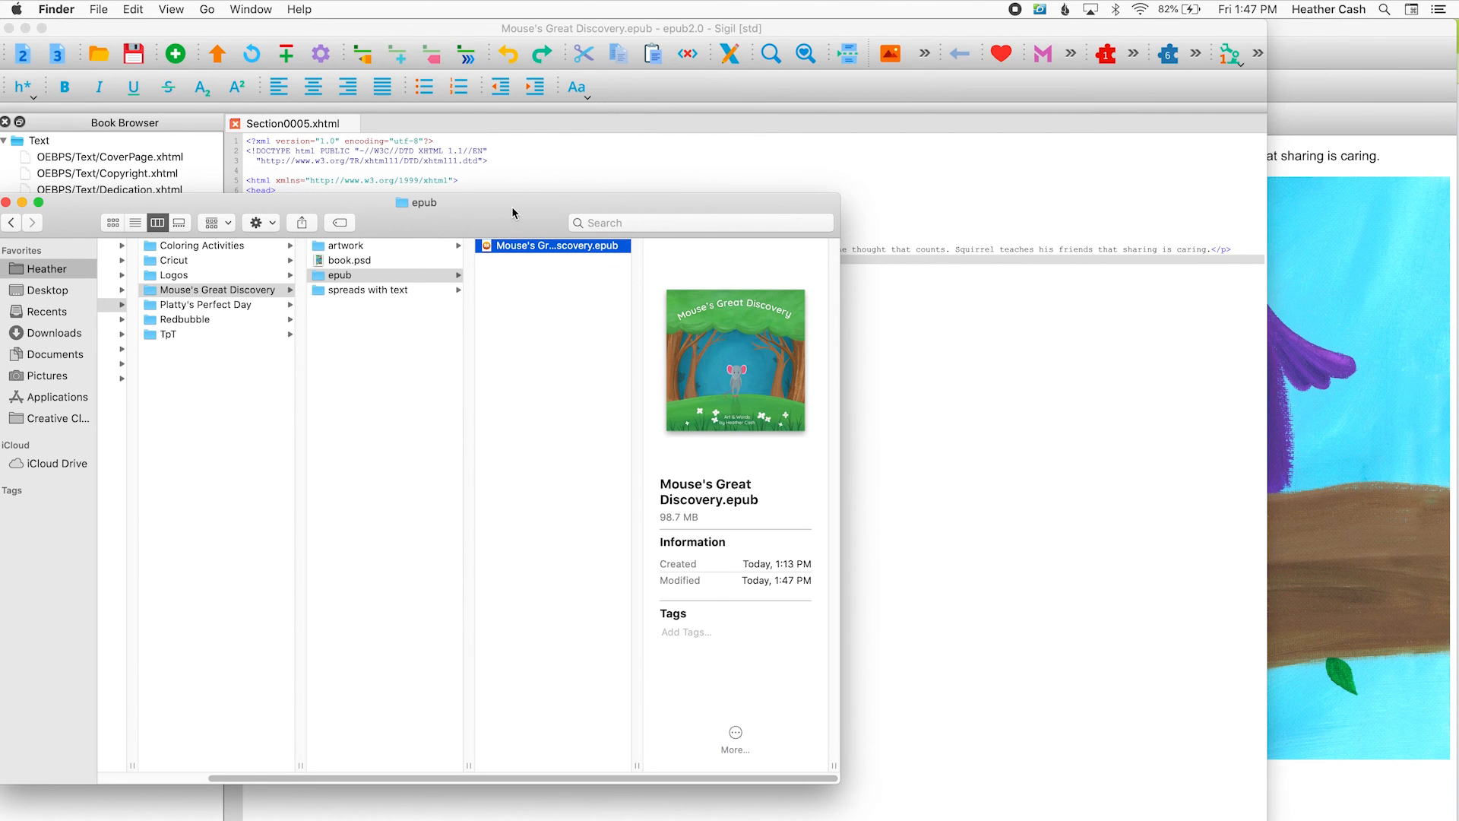
drag(512, 207, 550, 207)
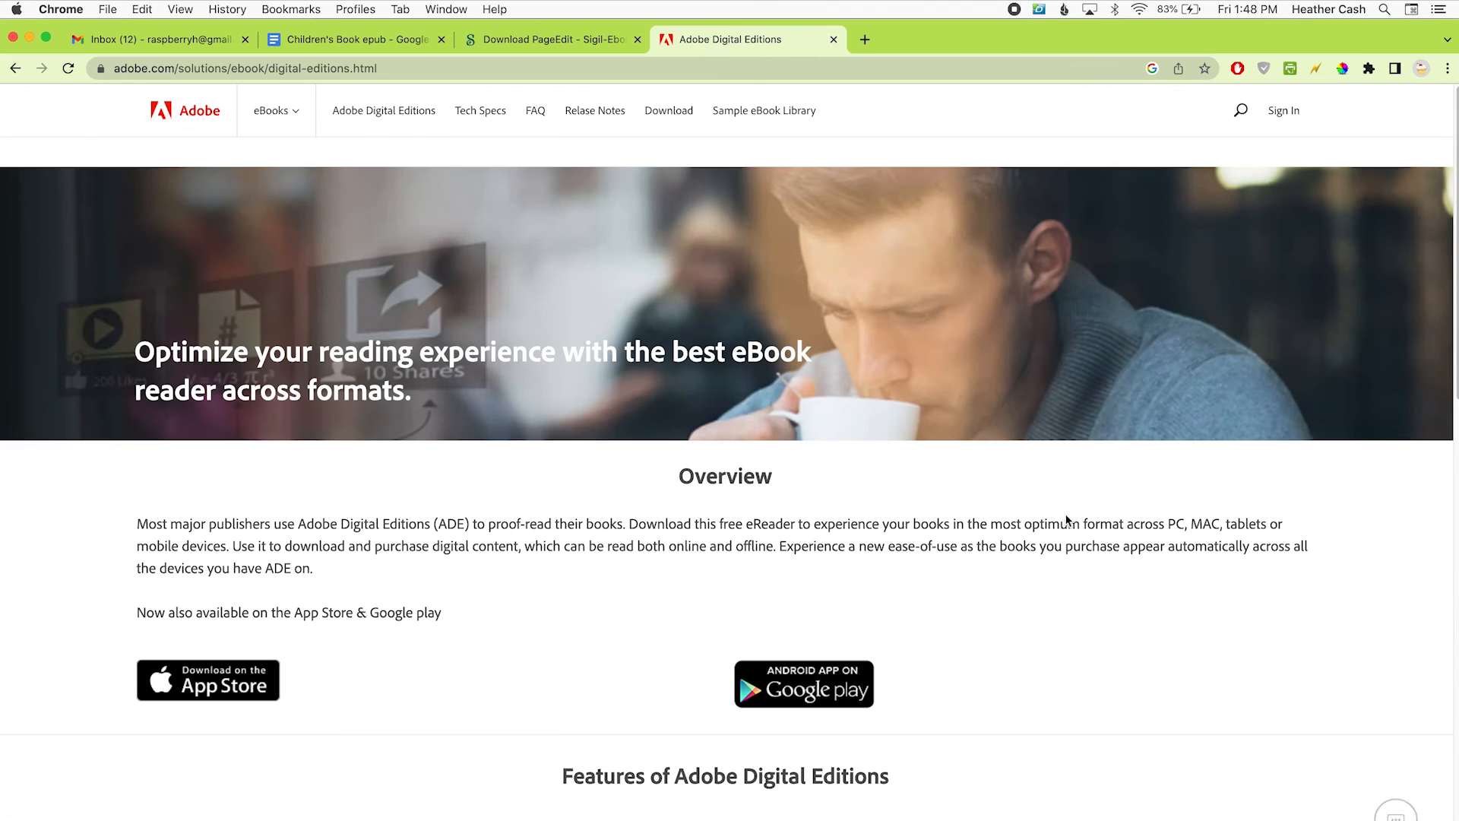
Look over the overview and features on the Adobe Digital Editions page in Chrome.
scroll(1047, 583, down, 5)
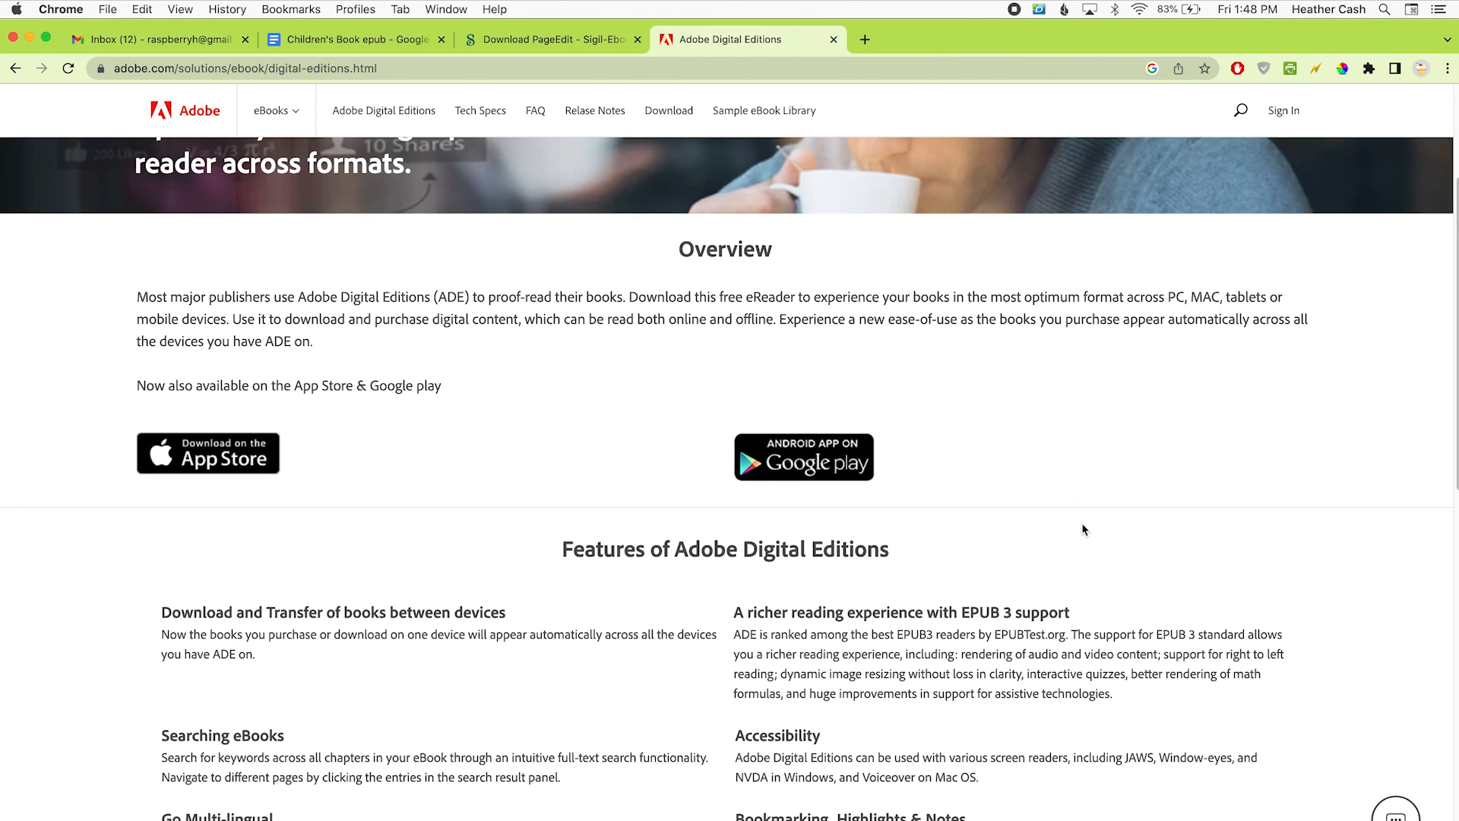
scroll(1083, 530, up, 5)
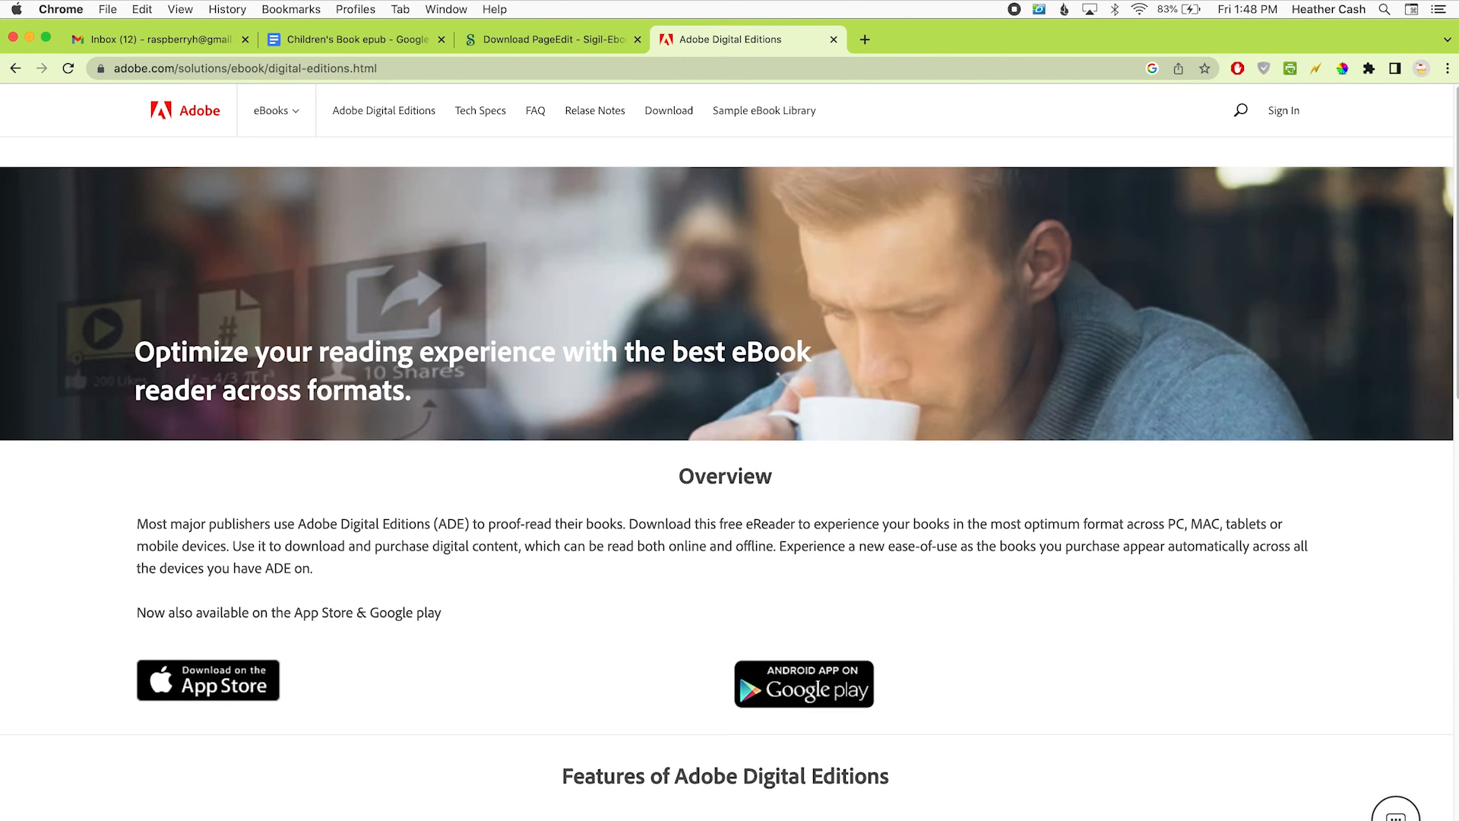
Switch to Finder and open Mouse's Great Discovery.epub in Books.
key(super+Tab)
click(514, 246)
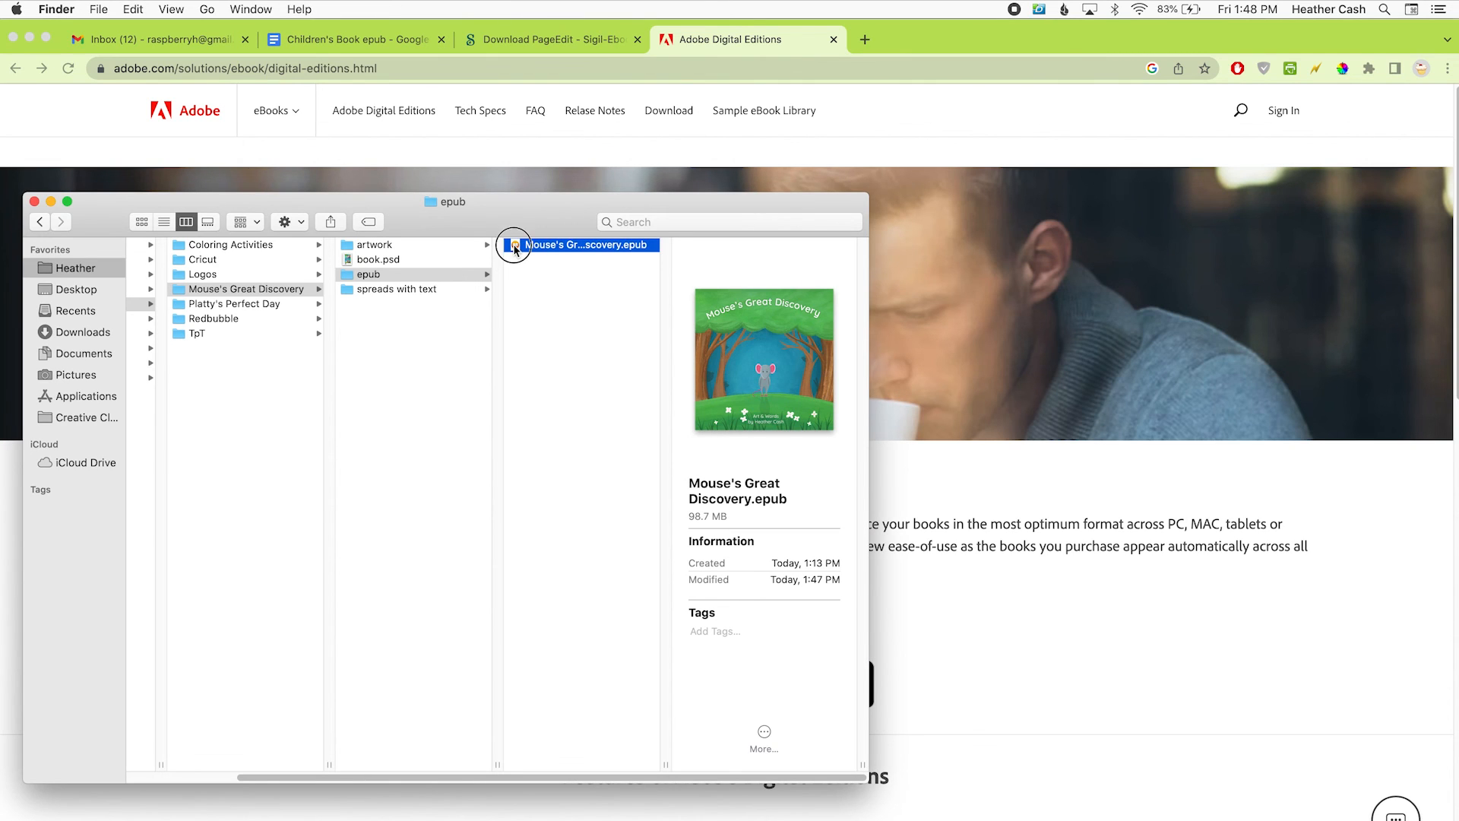
double_click(514, 247)
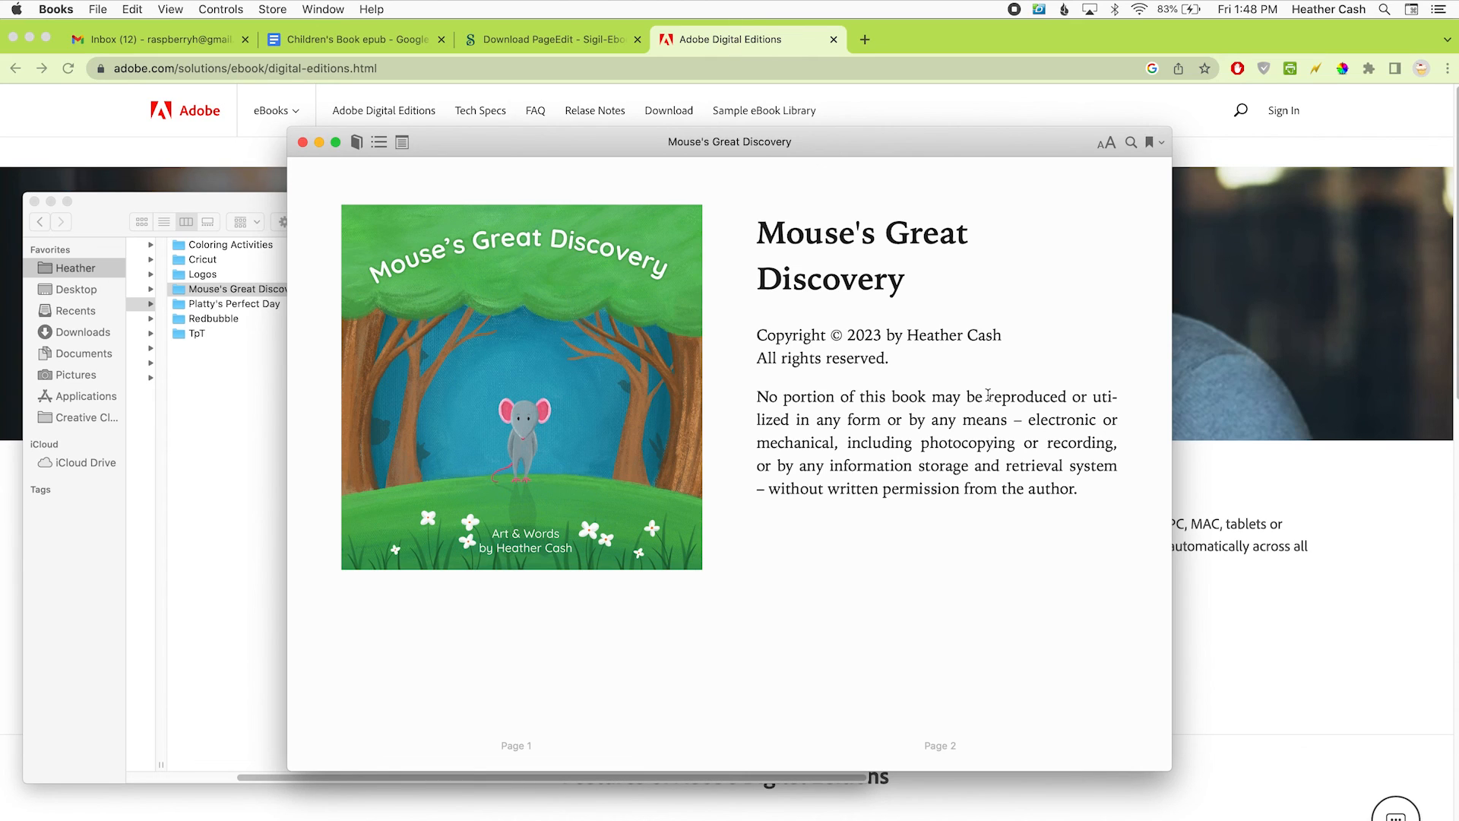
Set the book preview to single-page view and reposition its window.
click(170, 10)
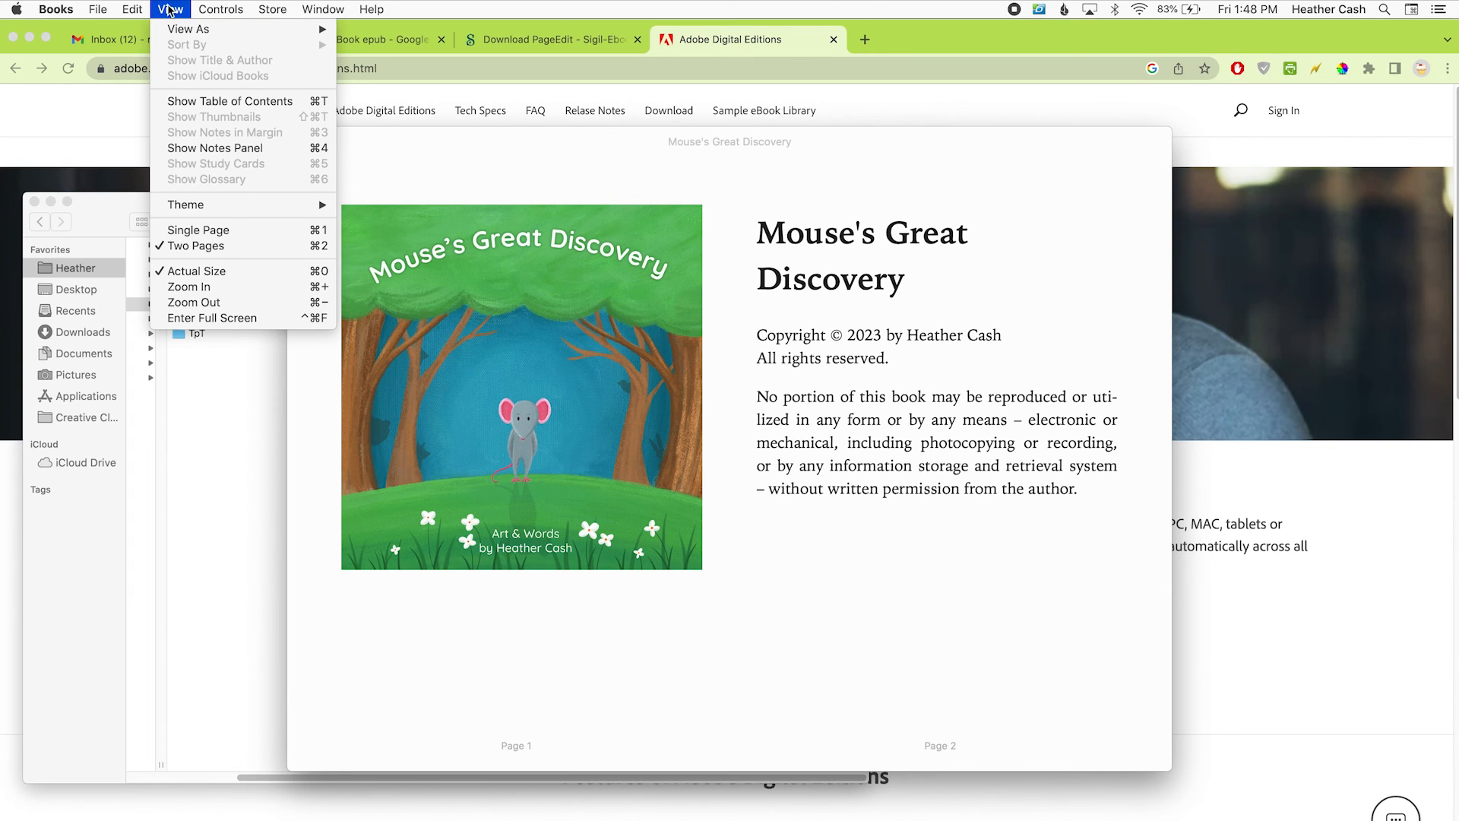
click(224, 230)
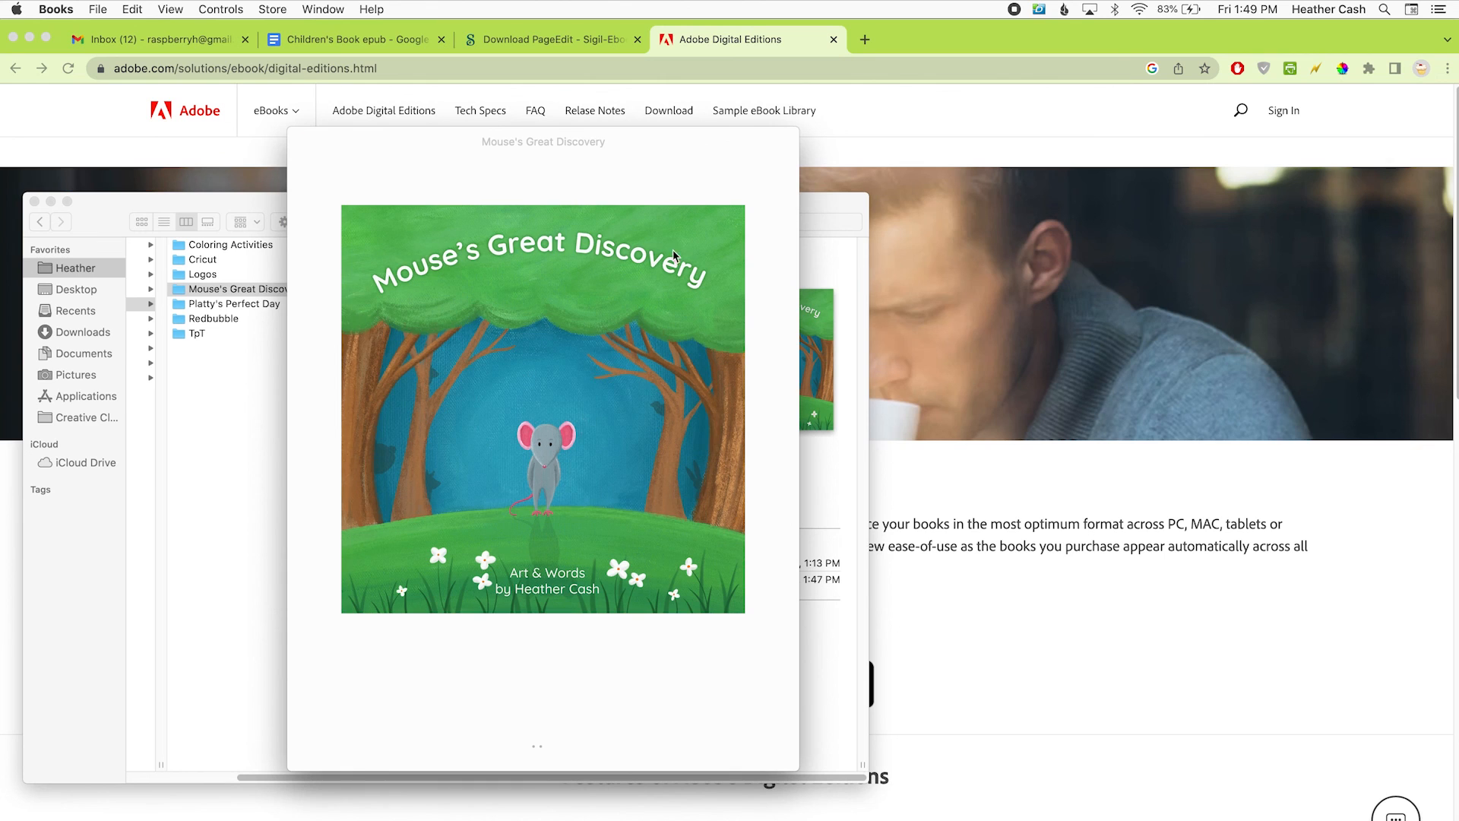
drag(622, 154, 706, 166)
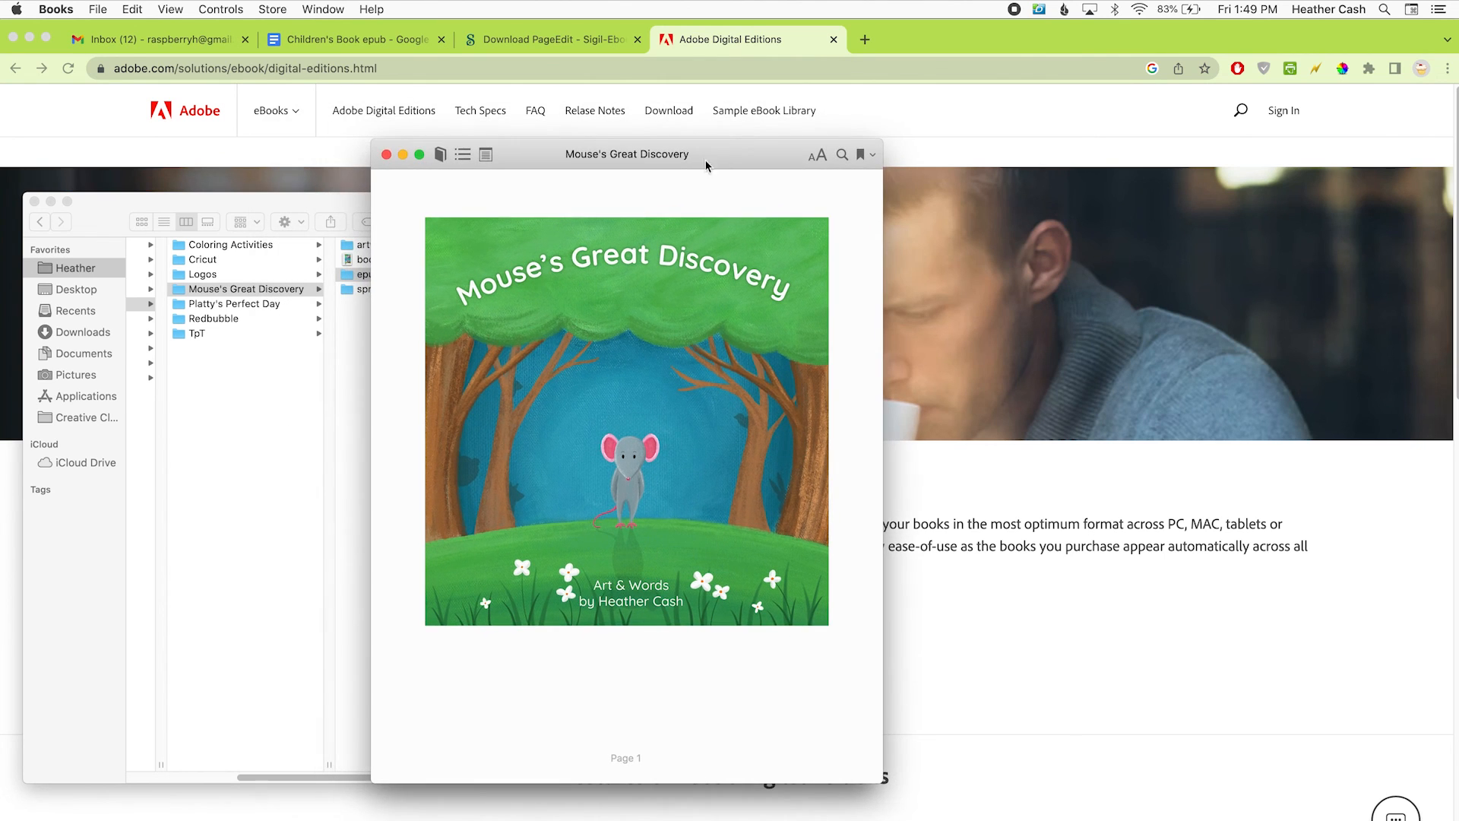
Page forward from the cover through the copyright, dedication and illustrated story pages to check their layout.
click(864, 476)
click(864, 476)
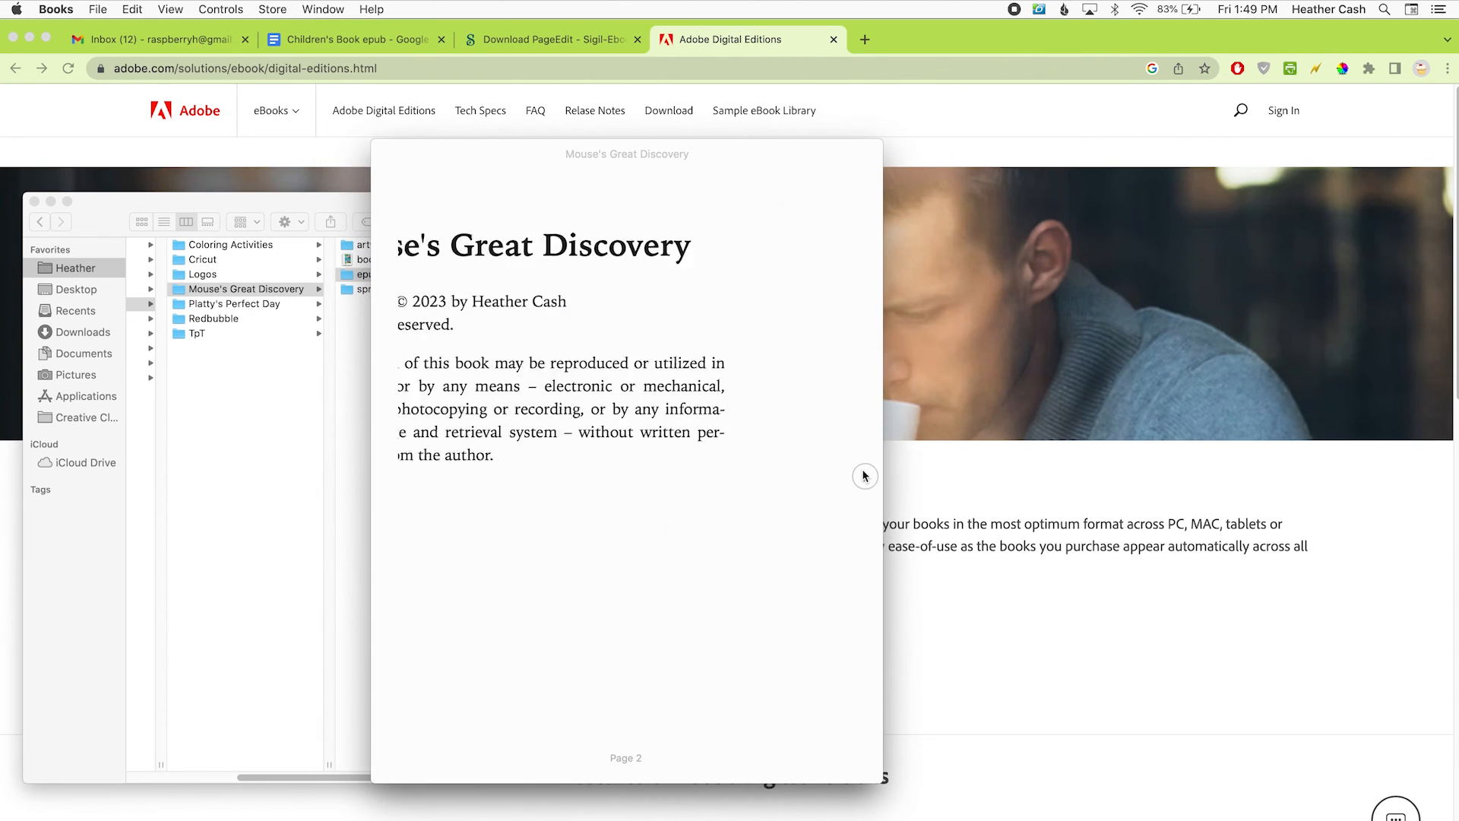
click(864, 476)
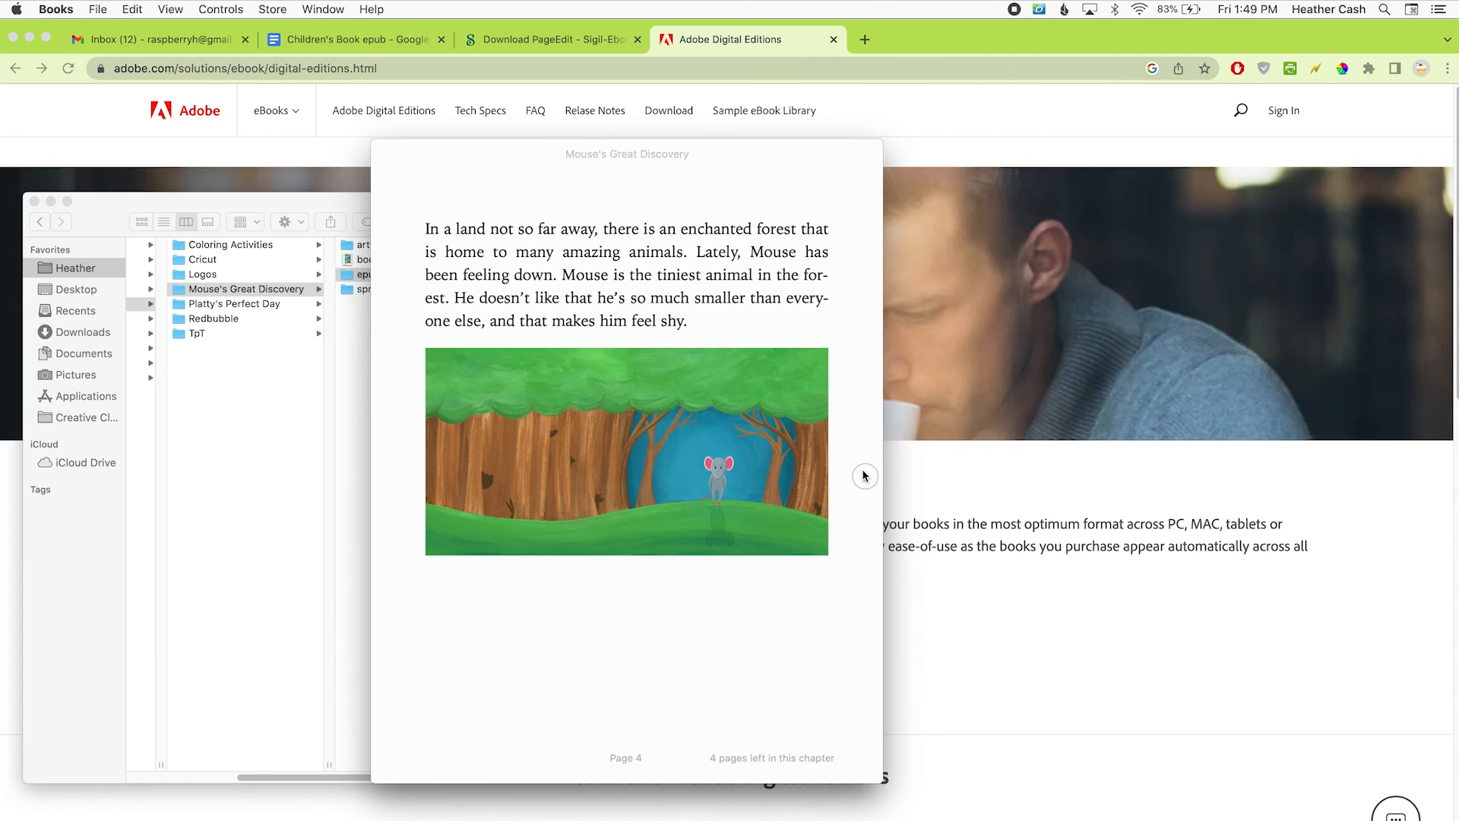
click(864, 476)
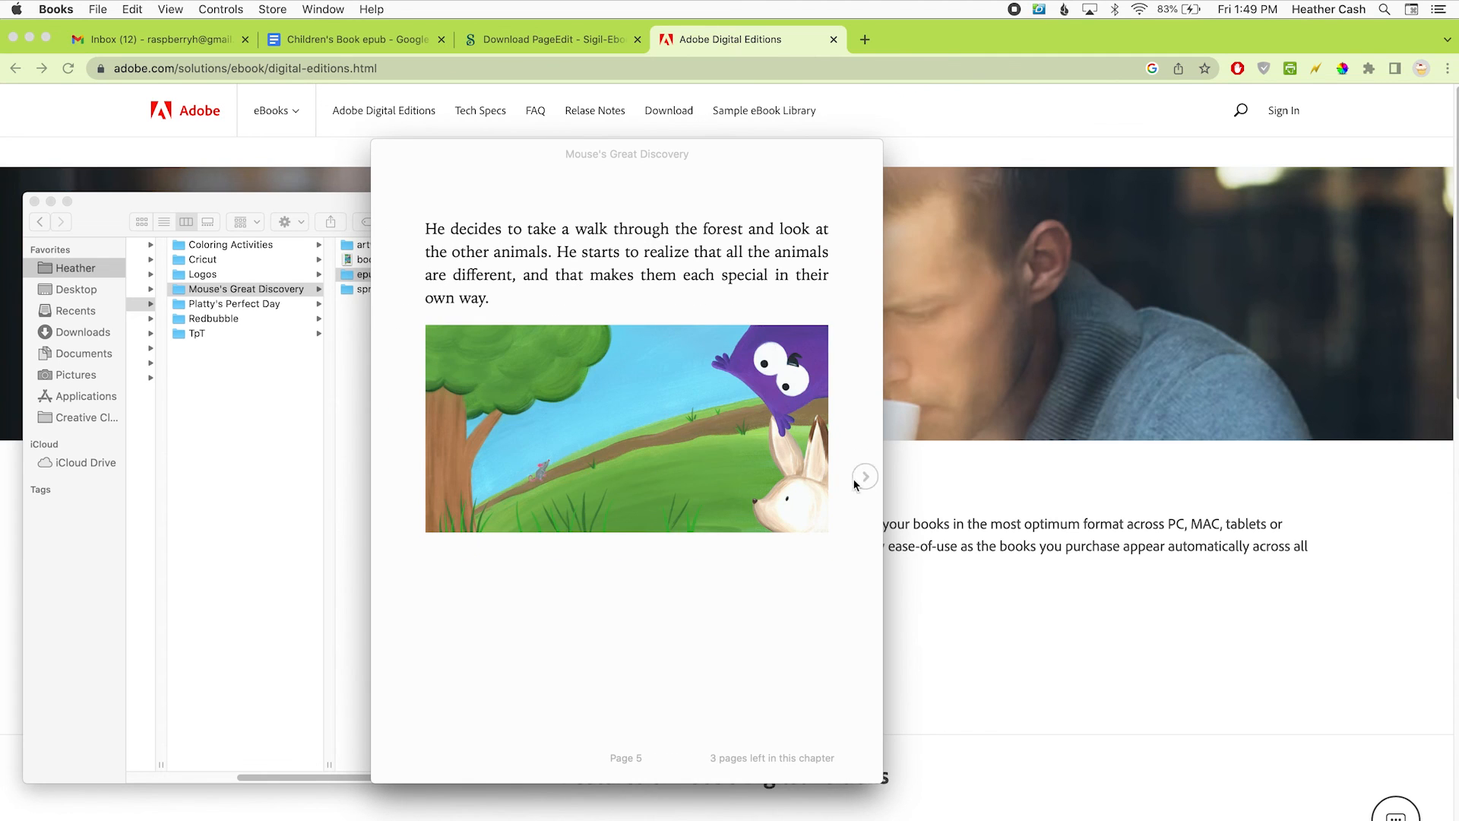
click(863, 479)
click(861, 479)
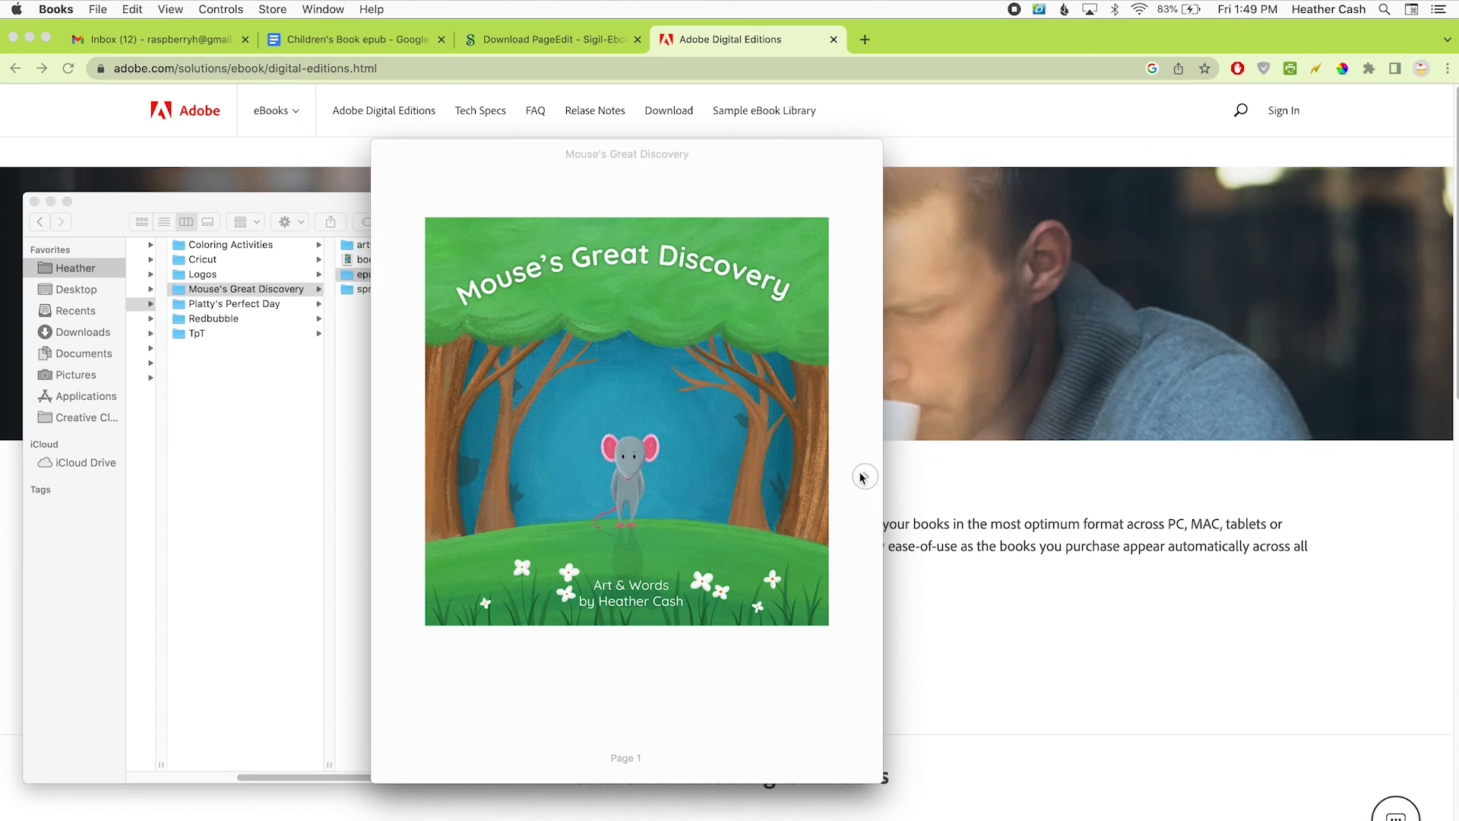
Check the copyright and dedication pages again and return to the cover.
click(864, 477)
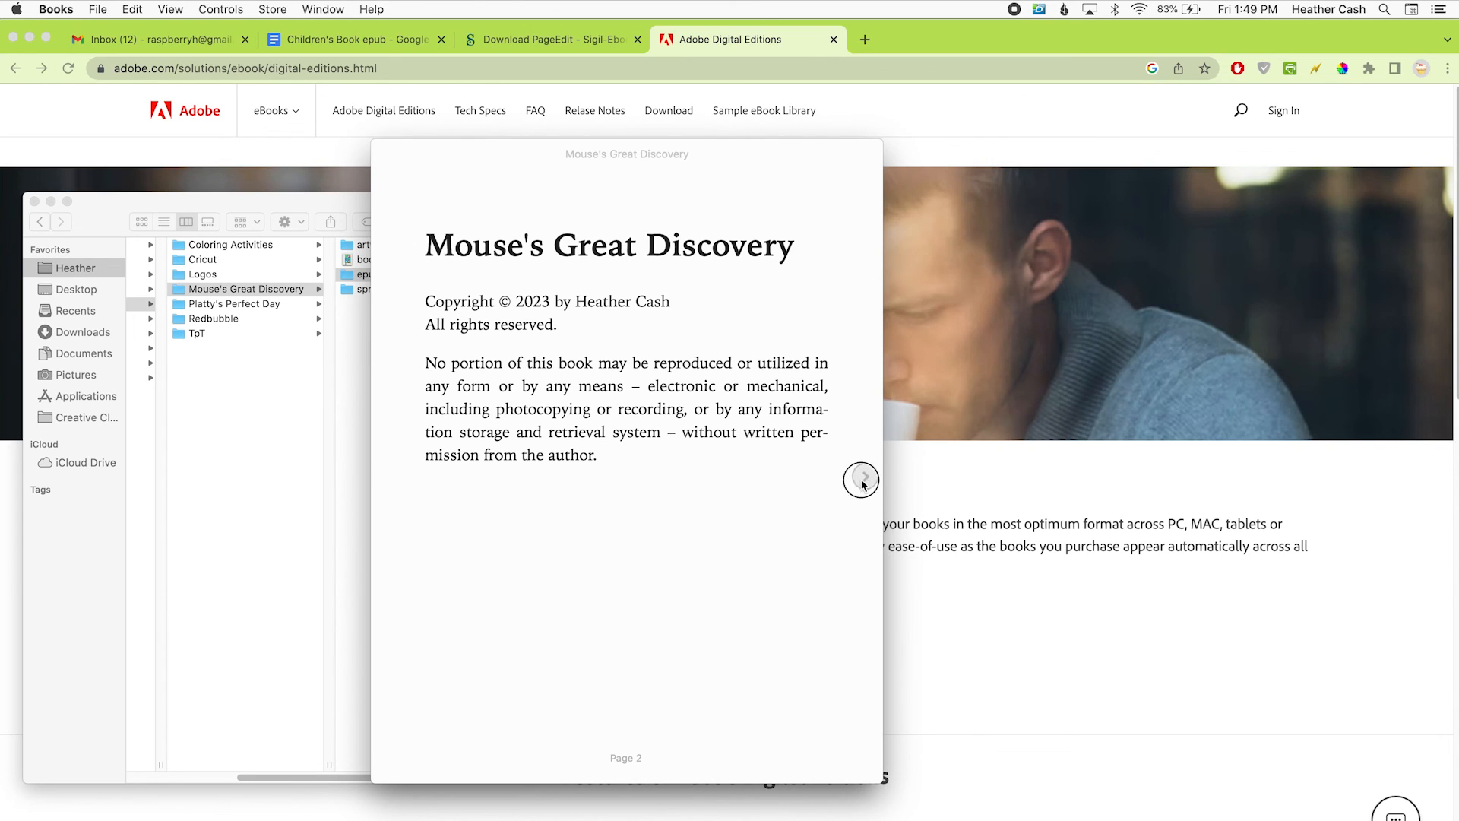
click(863, 478)
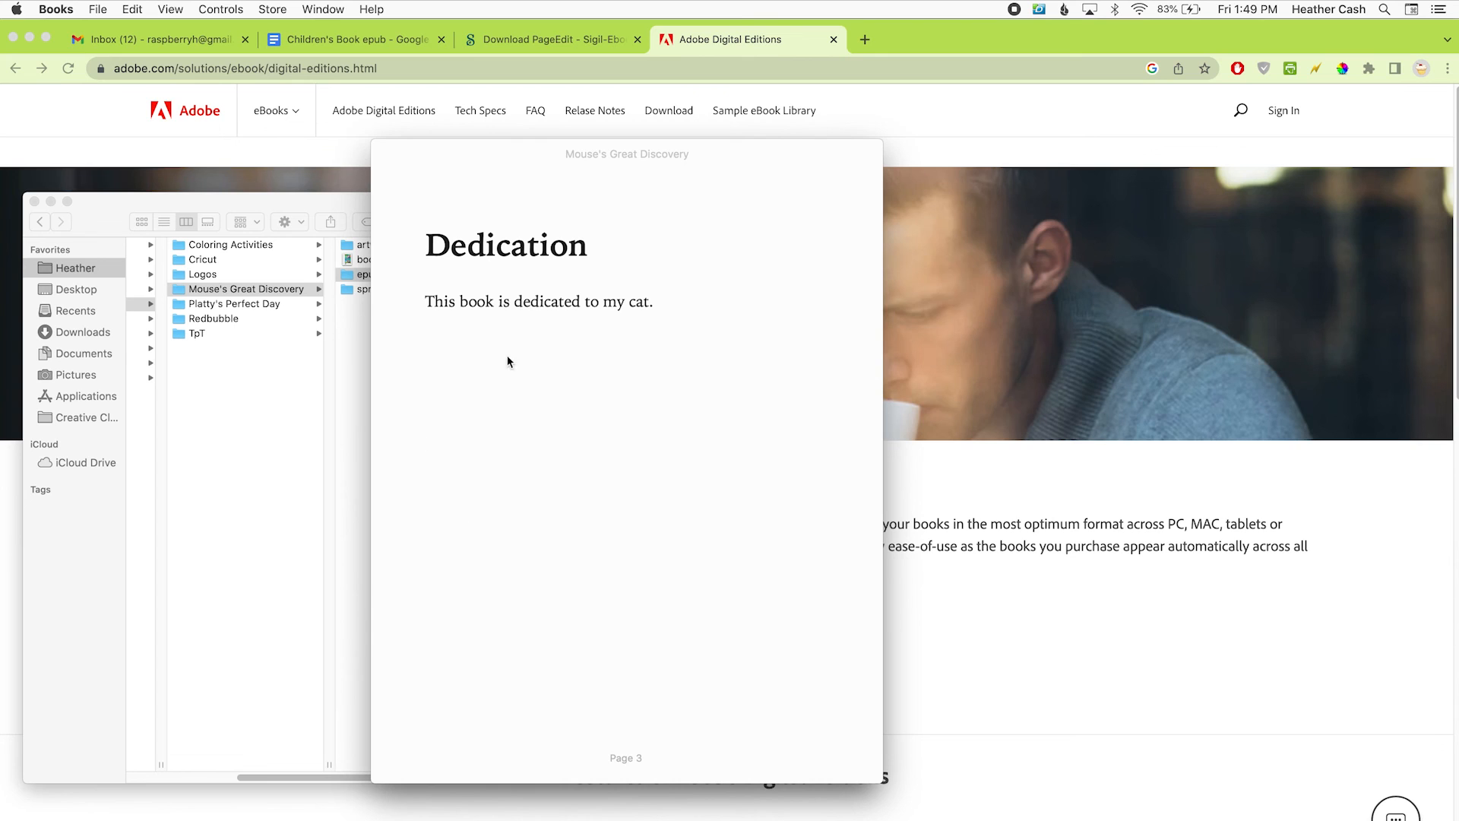
click(389, 477)
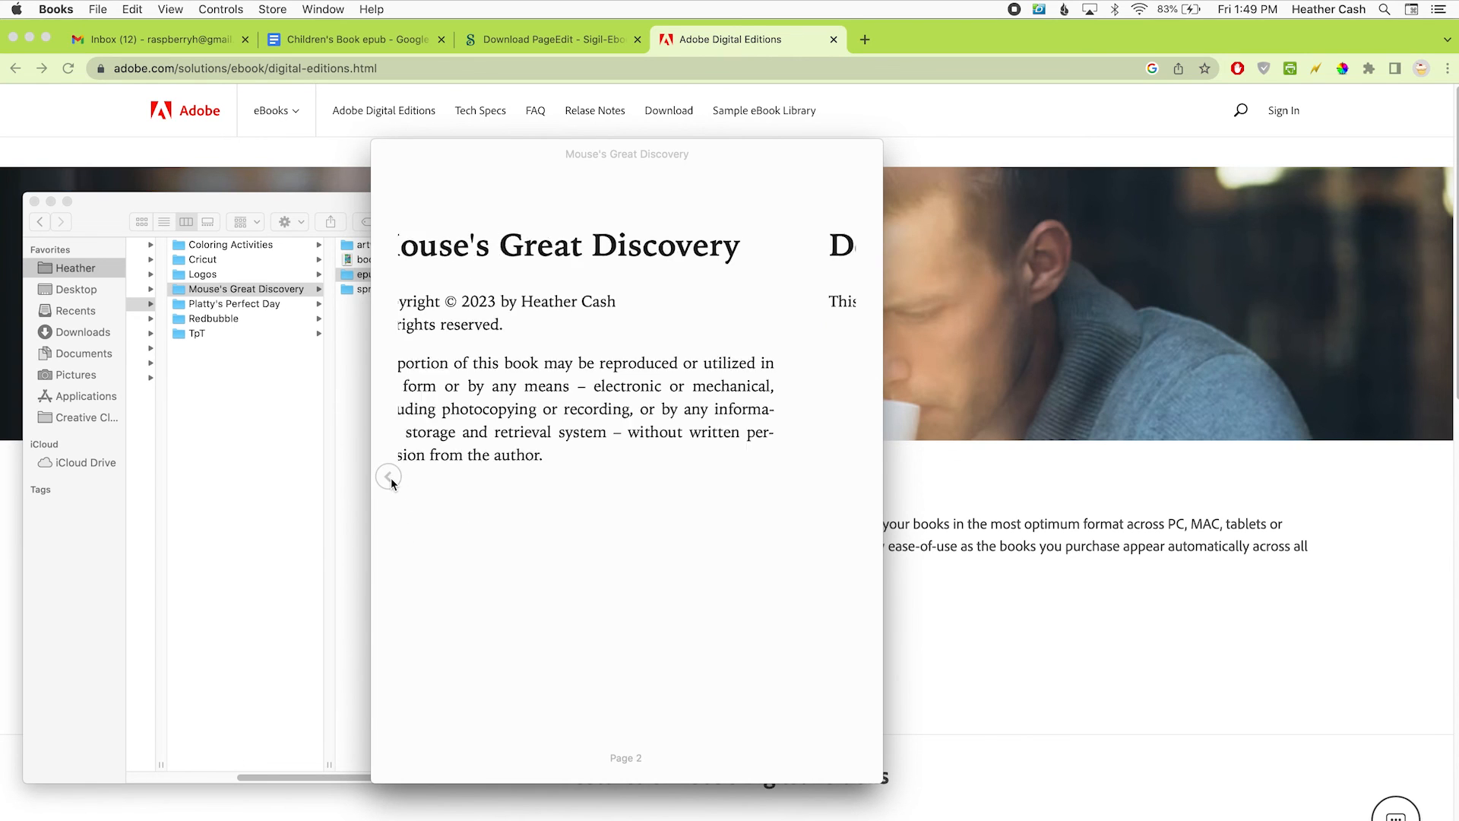
click(389, 477)
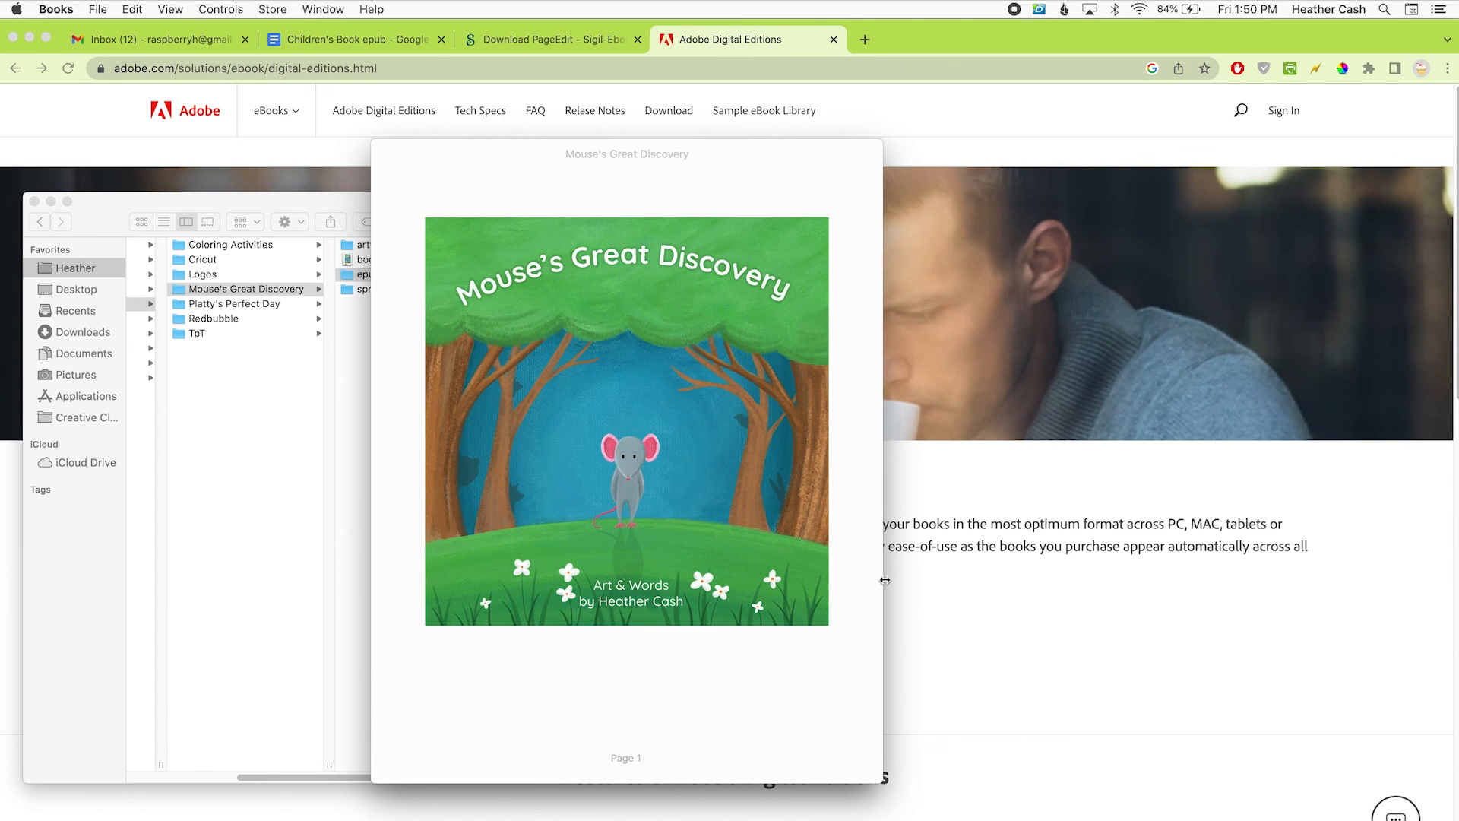